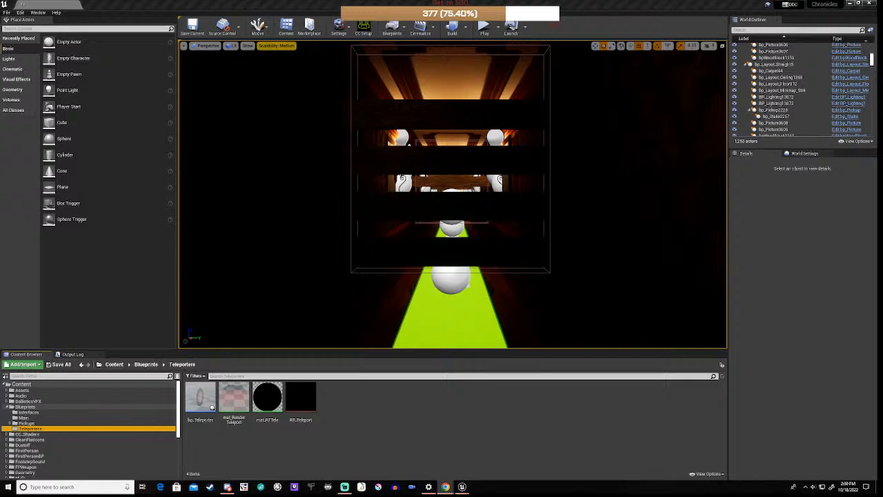
{"action": "left_click", "coordinate": [430, 407]}
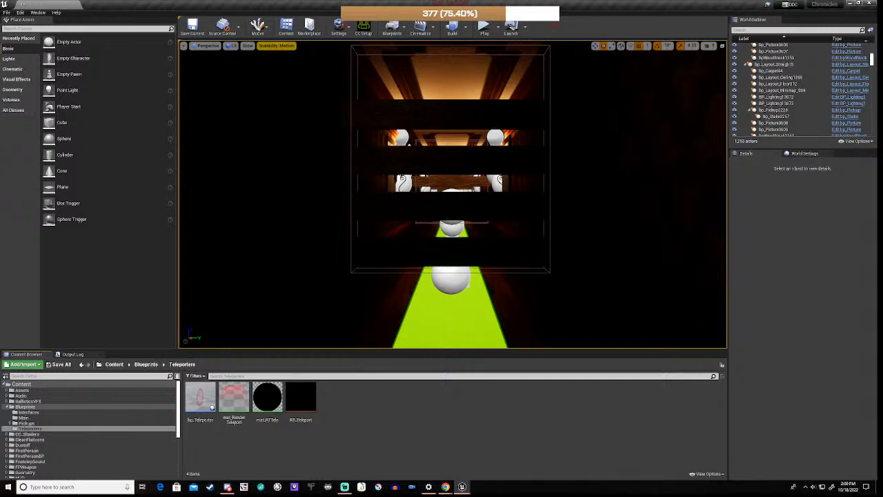
{"action": "right_click_drag", "start_coordinate": [398, 169], "coordinate": [290, 167]}
{"action": "key", "text": "w"}
{"action": "key", "text": "w"}
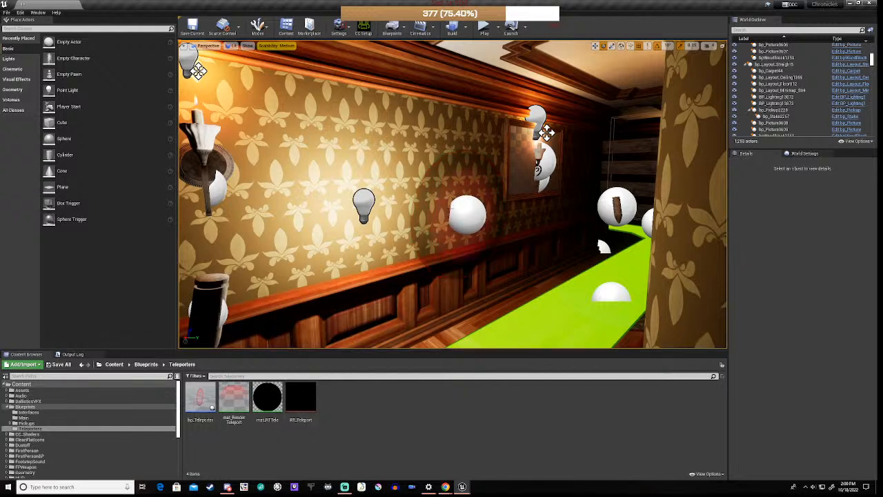
Open the bp_Teleporter blueprint and delete the Event BeginPlay and Event Tick nodes from its event graph
{"action": "double_click", "coordinate": [200, 399]}
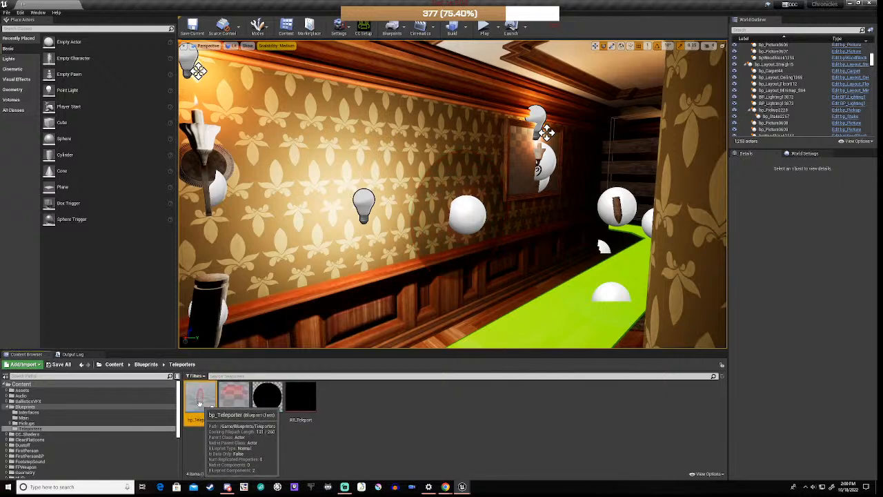
{"action": "right_click_drag", "start_coordinate": [462, 260], "coordinate": [551, 303]}
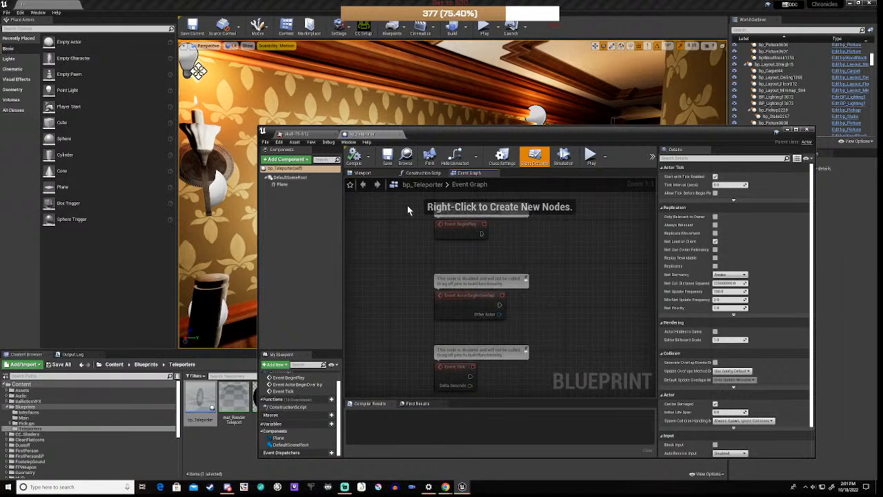
{"action": "left_click_drag", "start_coordinate": [409, 218], "coordinate": [533, 262]}
{"action": "key", "text": "Delete"}
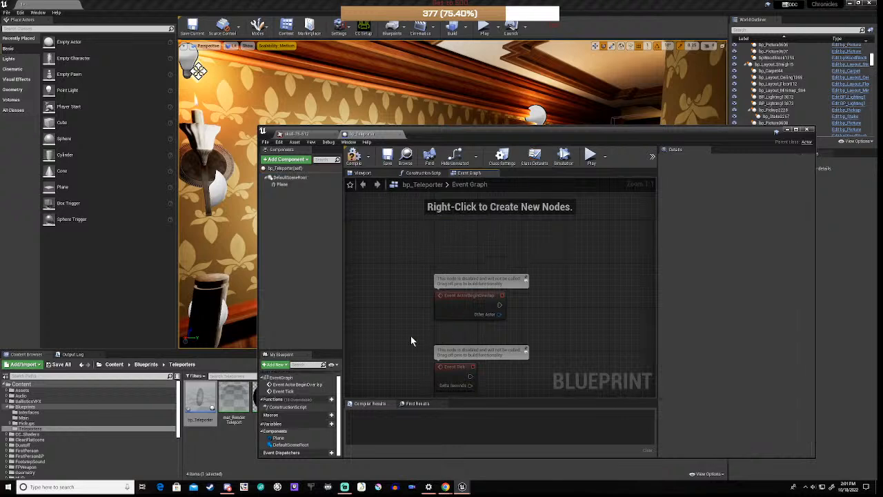
{"action": "left_click_drag", "start_coordinate": [386, 340], "coordinate": [529, 396]}
{"action": "key", "text": "Delete"}
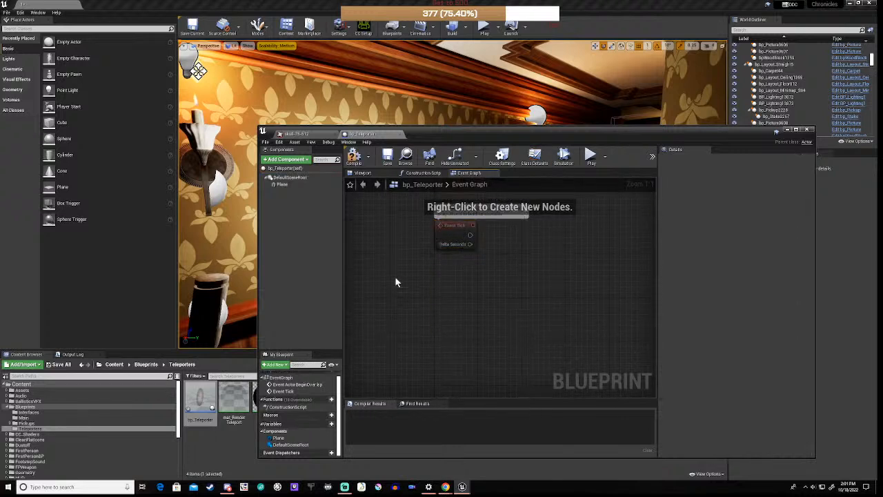
{"action": "left_click_drag", "start_coordinate": [402, 220], "coordinate": [533, 271]}
{"action": "key", "text": "Delete"}
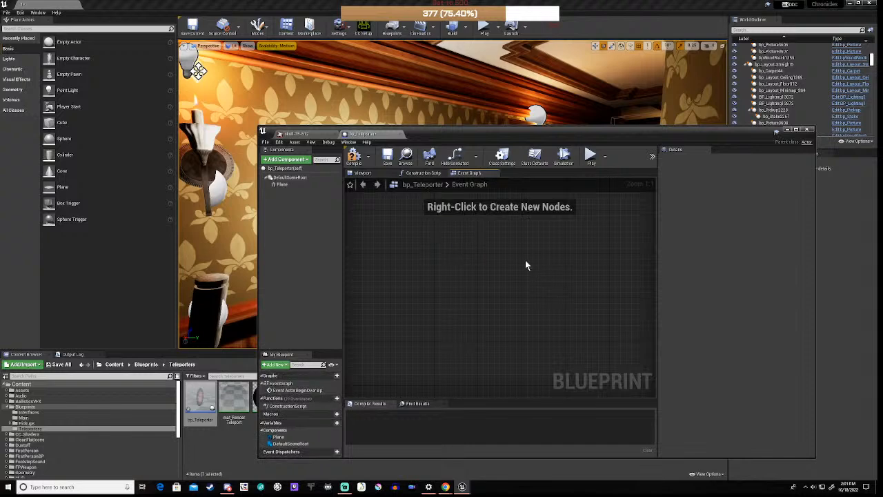
{"action": "right_click_drag", "start_coordinate": [520, 322], "coordinate": [514, 383]}
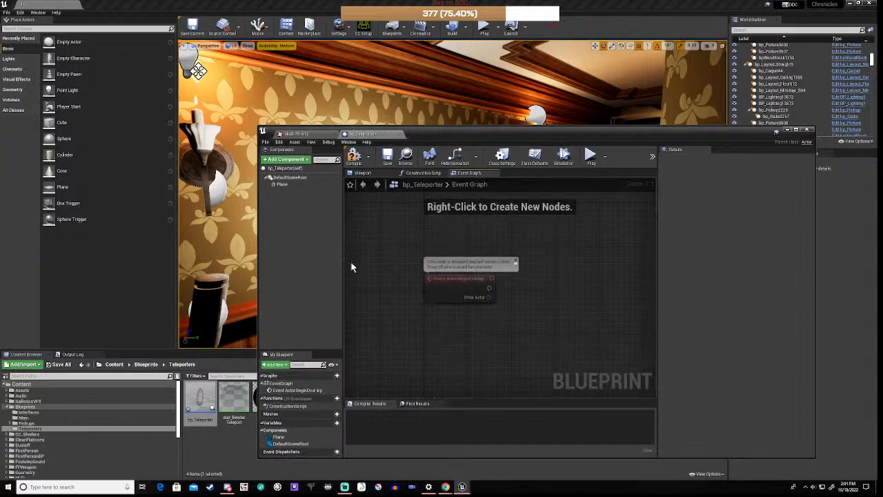
Add a Box Collision component under the Plane and delete the Event ActorBeginOverlap node from the event graph
{"action": "left_click", "coordinate": [292, 185]}
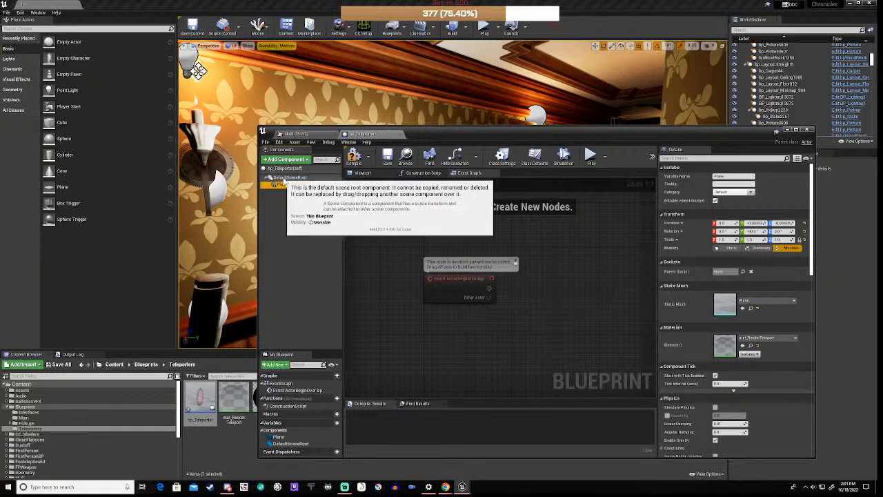
{"action": "left_click", "coordinate": [289, 160]}
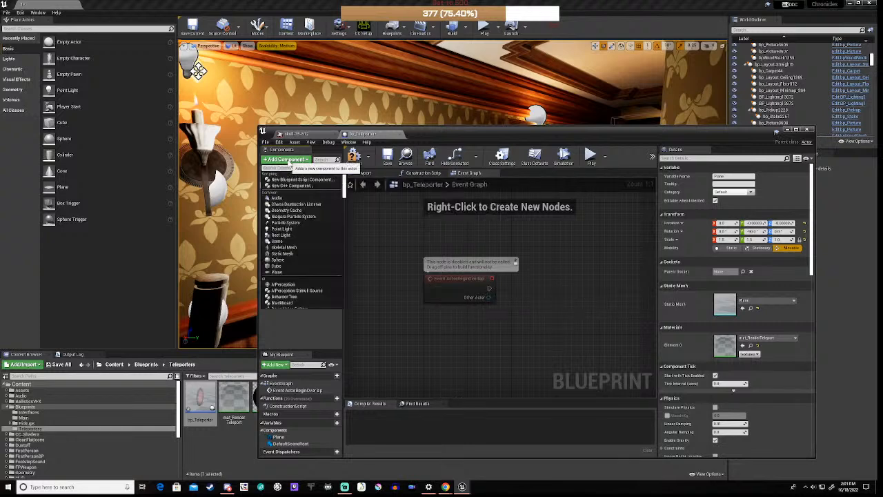
{"action": "scroll", "coordinate": [294, 249], "scroll_direction": "down", "scroll_amount": 5}
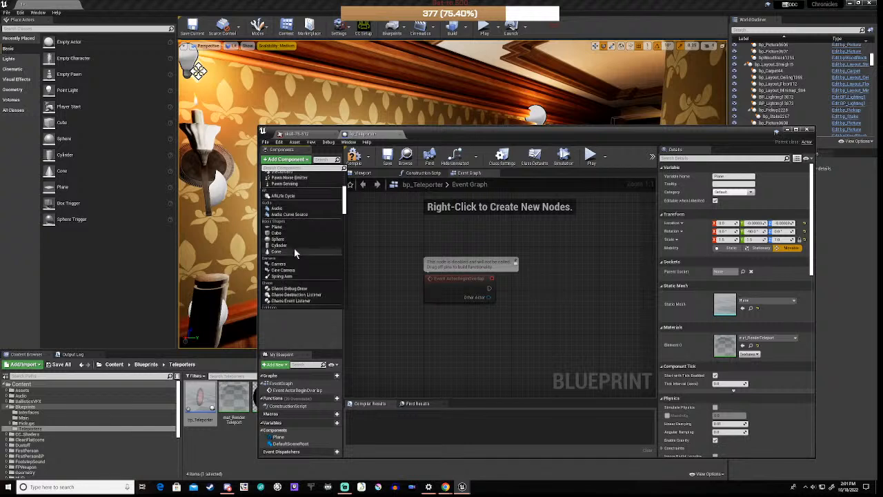
{"action": "scroll", "coordinate": [294, 248], "scroll_direction": "down", "scroll_amount": 4}
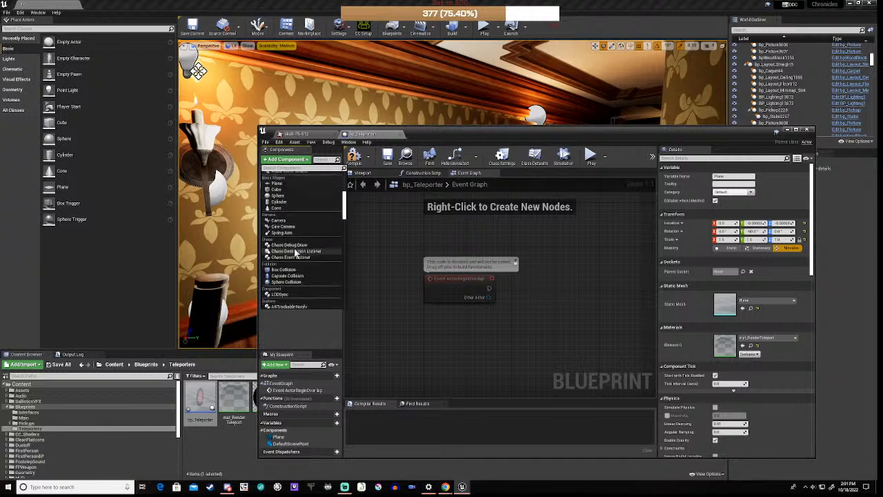
{"action": "scroll", "coordinate": [294, 249], "scroll_direction": "down", "scroll_amount": 2}
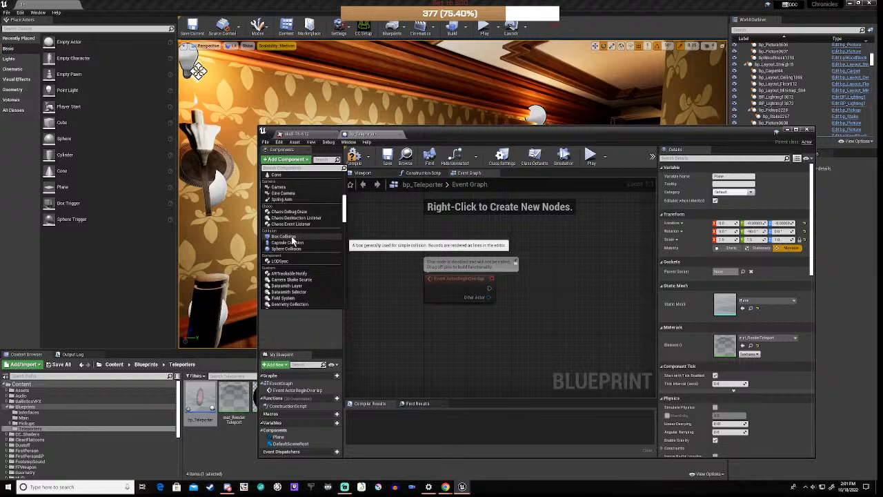
{"action": "left_click", "coordinate": [293, 238]}
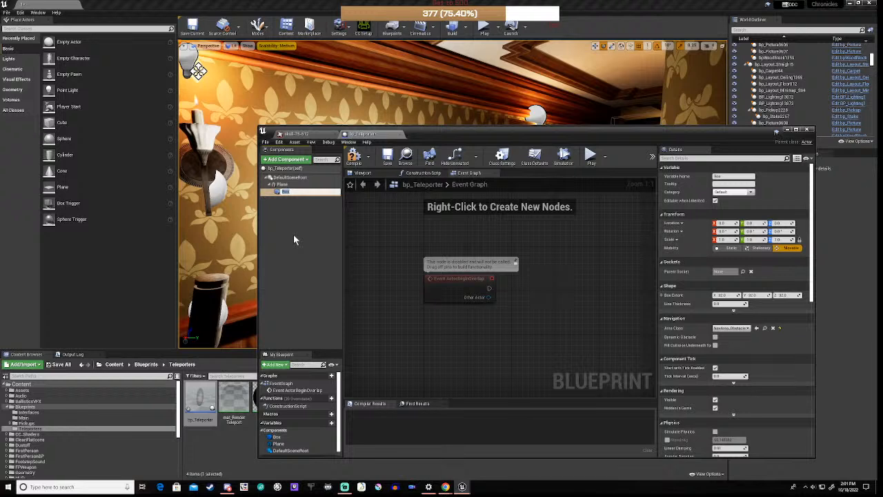
{"action": "left_click", "coordinate": [294, 239]}
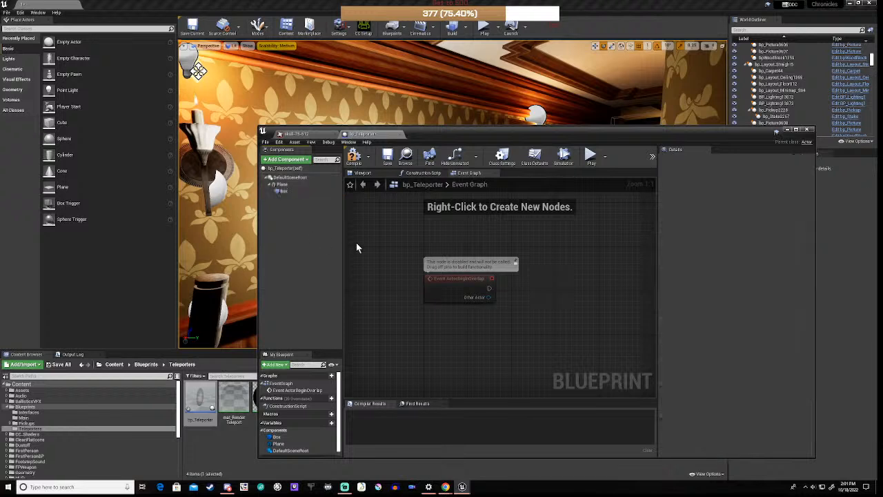
{"action": "left_click_drag", "start_coordinate": [385, 257], "coordinate": [539, 338]}
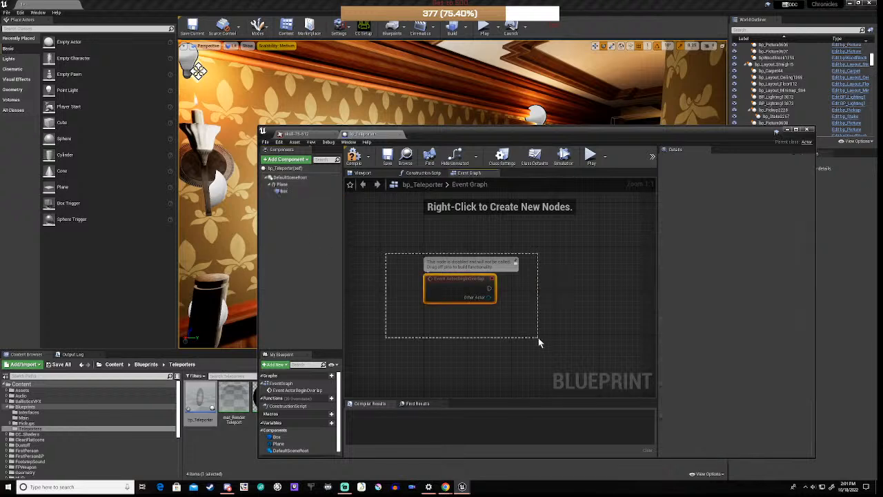
{"action": "key", "text": "Delete"}
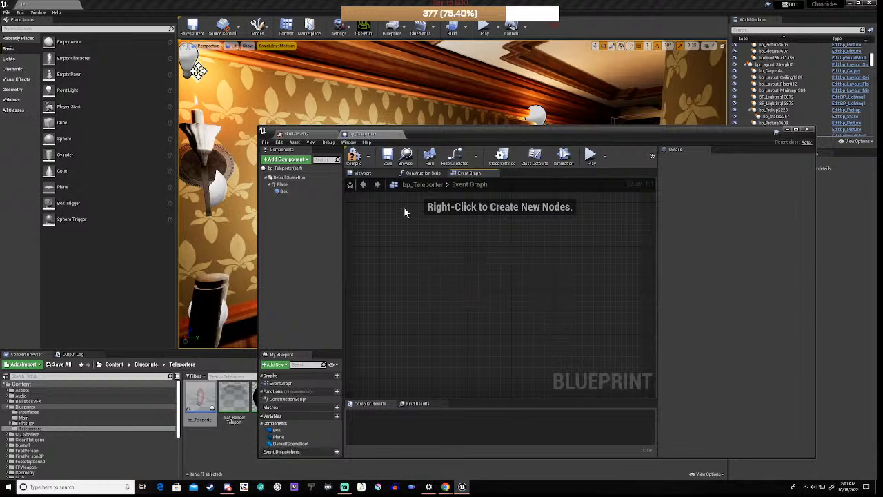
Scale the Box collision component to 0.25 along Z so it is thinner around the portal plane, and compile the blueprint
{"action": "left_click", "coordinate": [282, 192]}
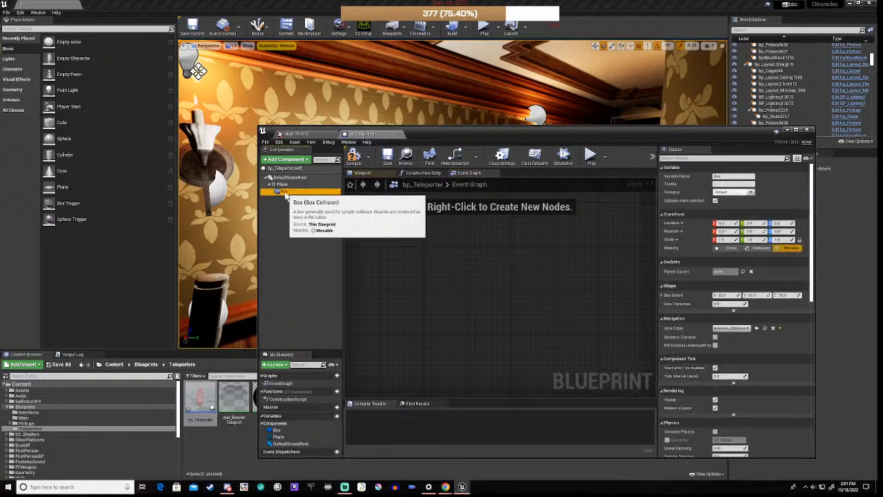
{"action": "left_click", "coordinate": [366, 174]}
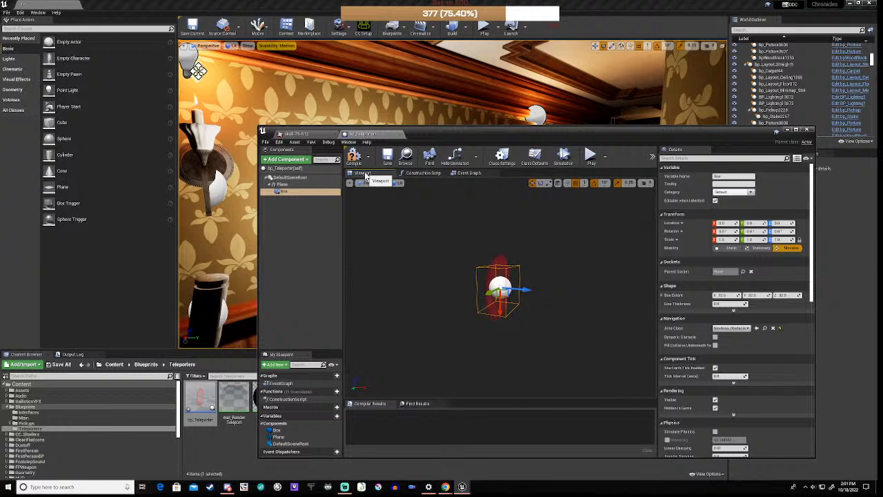
{"action": "left_click_drag", "start_coordinate": [461, 279], "coordinate": [461, 235]}
{"action": "key", "text": "f"}
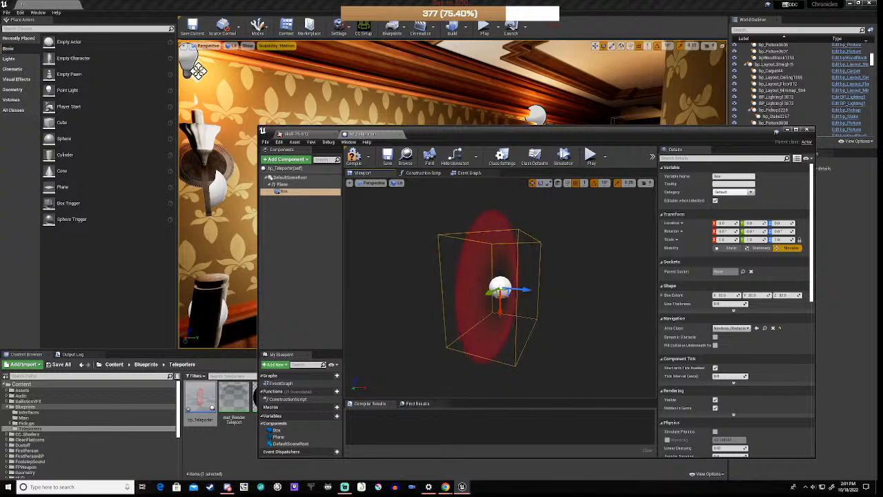
{"action": "mouse_move", "coordinate": [417, 290]}
{"action": "left_mouse_down"}
{"action": "mouse_move", "coordinate": [439, 283]}
{"action": "mouse_move", "coordinate": [386, 289]}
{"action": "mouse_move", "coordinate": [507, 290]}
{"action": "mouse_move", "coordinate": [433, 289]}
{"action": "left_mouse_up"}
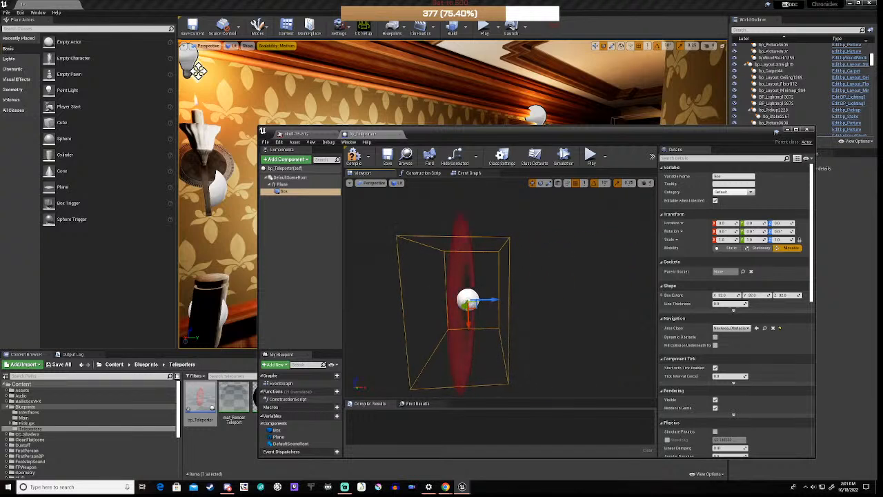
{"action": "key", "text": "e"}
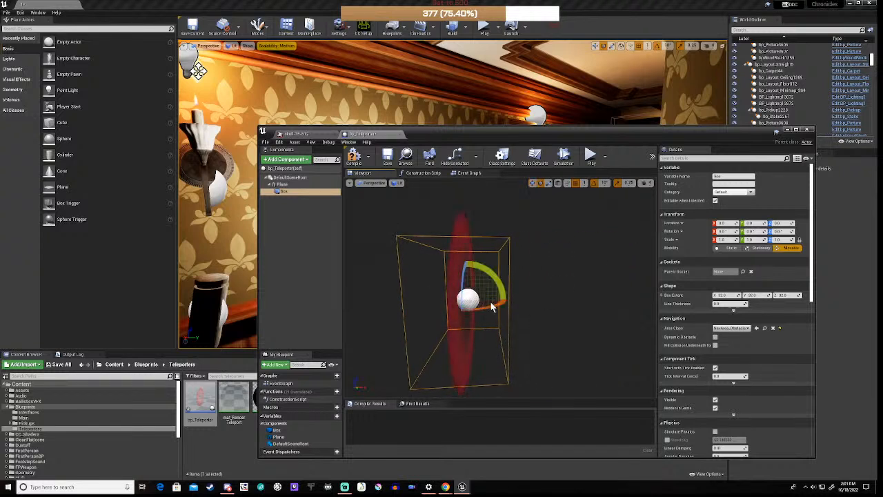
{"action": "key", "text": "w"}
{"action": "left_click_drag", "start_coordinate": [489, 299], "coordinate": [446, 300]}
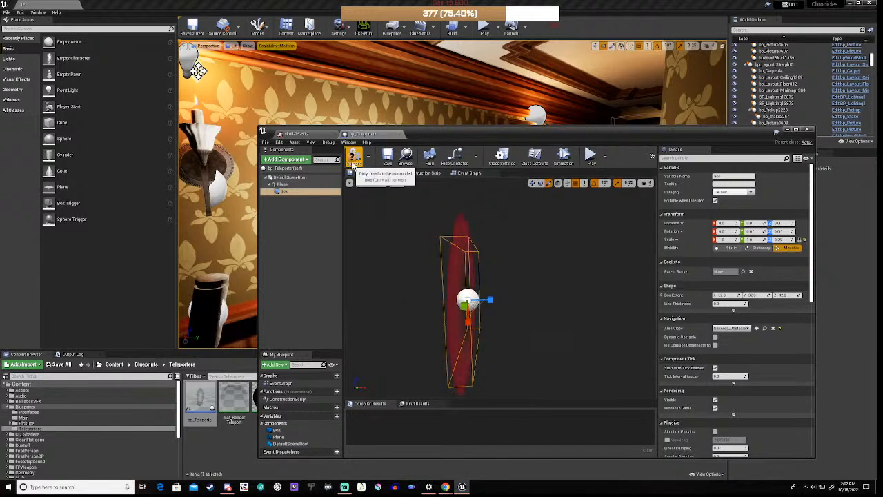
{"action": "left_click", "coordinate": [355, 157]}
Set the Box component's collision preset to OverlapOnlyPawn
{"action": "left_click", "coordinate": [295, 193]}
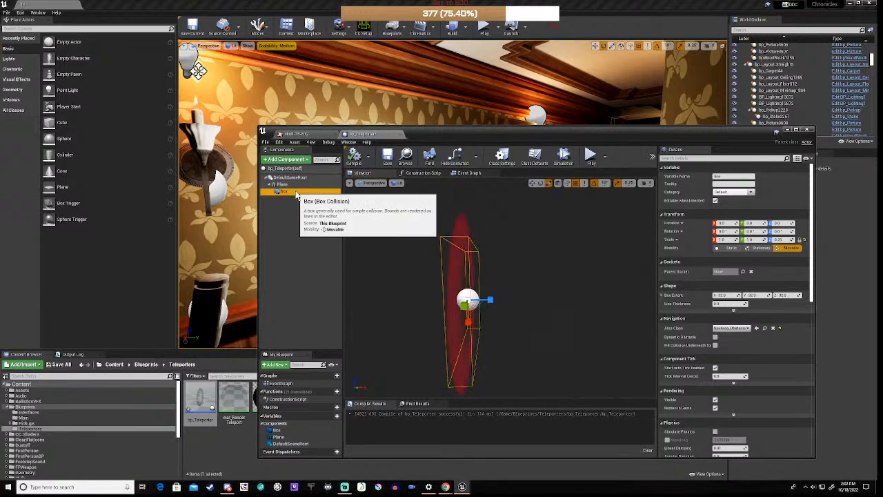
{"action": "scroll", "coordinate": [724, 312], "scroll_direction": "down", "scroll_amount": 3}
{"action": "scroll", "coordinate": [740, 317], "scroll_direction": "down", "scroll_amount": 6}
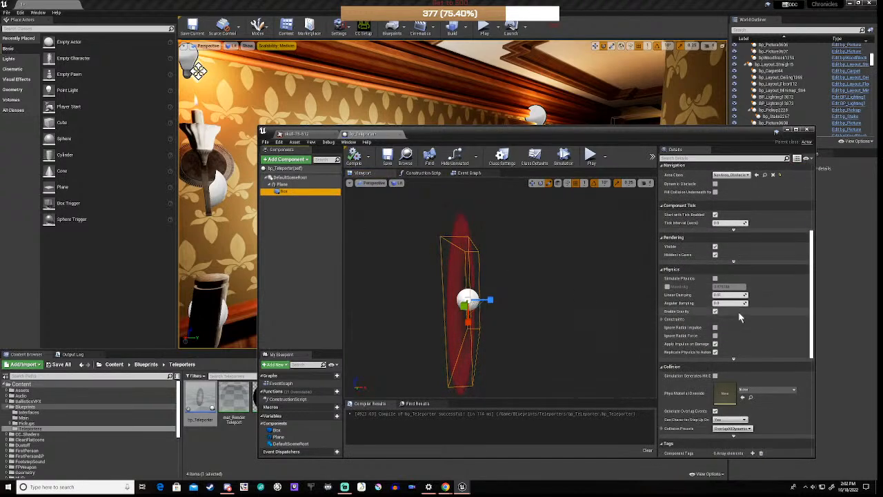
{"action": "scroll", "coordinate": [740, 316], "scroll_direction": "down", "scroll_amount": 2}
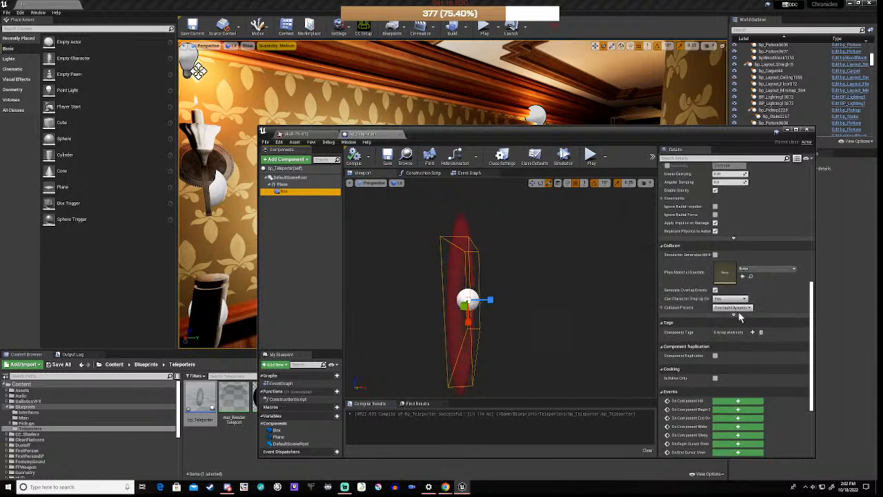
{"action": "left_click", "coordinate": [737, 308]}
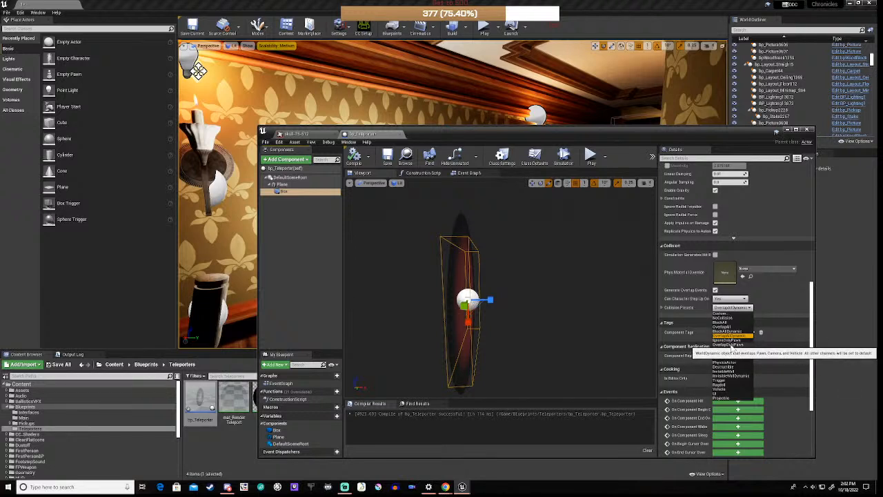
{"action": "left_click", "coordinate": [730, 344]}
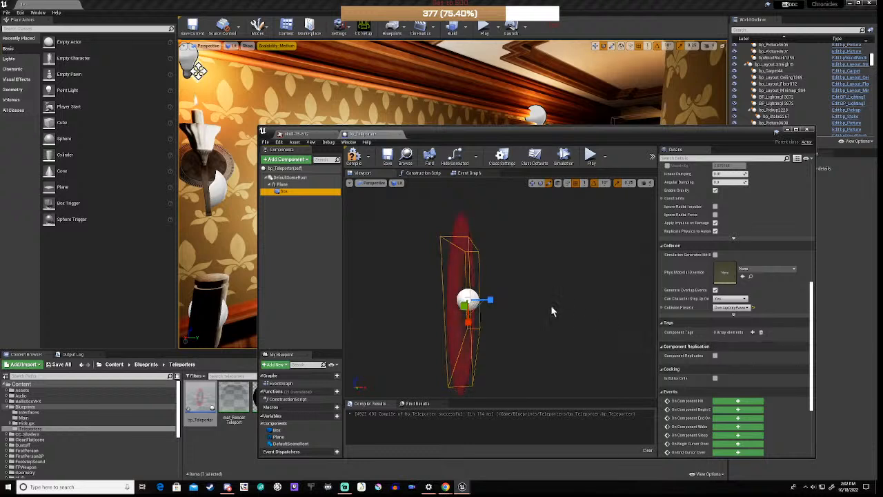
Add an On Component Begin Overlap event for the Box component to the event graph
{"action": "mouse_move", "coordinate": [552, 310]}
{"action": "right_mouse_down"}
{"action": "mouse_move", "coordinate": [469, 311]}
{"action": "mouse_move", "coordinate": [541, 307]}
{"action": "right_mouse_up"}
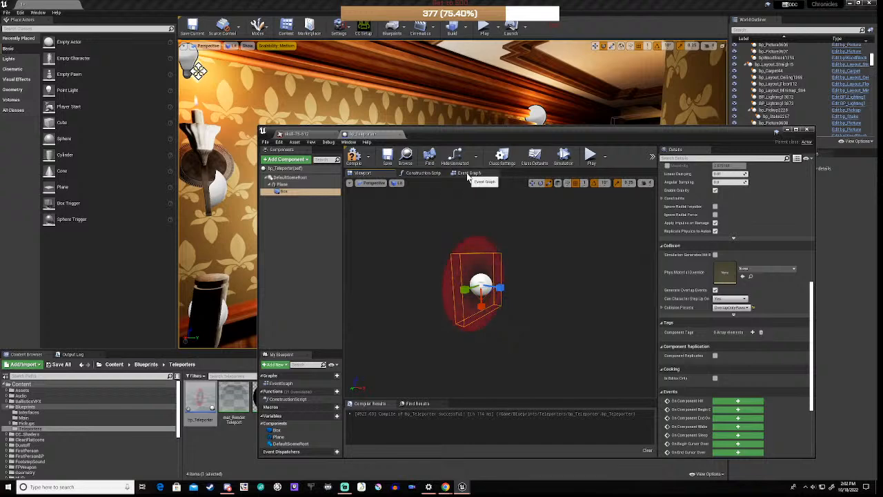
{"action": "left_click", "coordinate": [739, 410]}
{"action": "right_click_drag", "start_coordinate": [583, 326], "coordinate": [445, 340]}
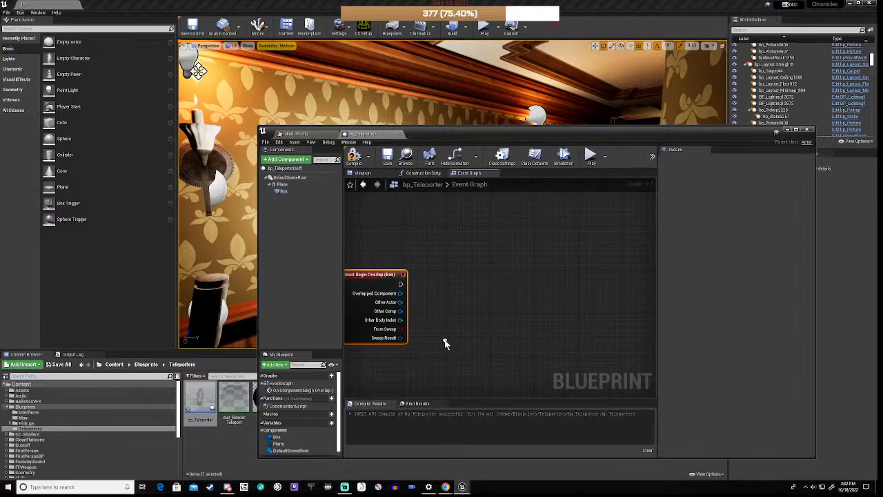
Add an Actor Has Tag node fed by the overlap event's Other Actor and set its tag to Player
{"action": "left_click_drag", "start_coordinate": [400, 302], "coordinate": [479, 304]}
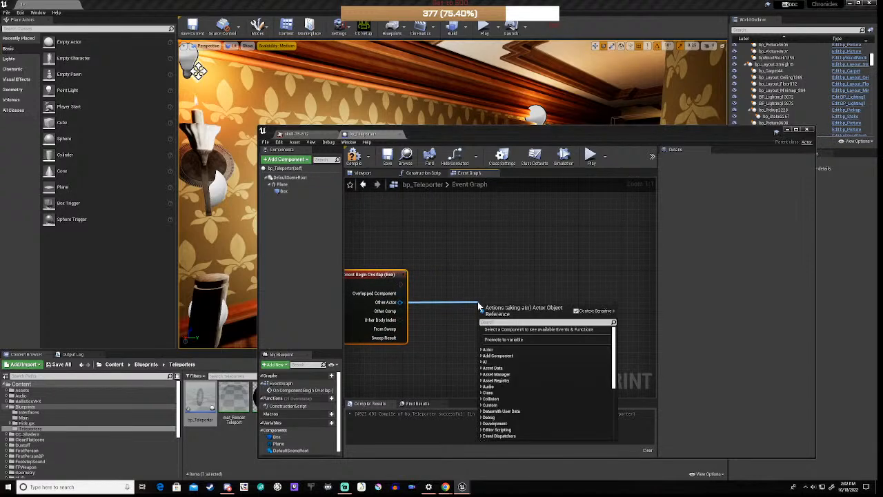
{"action": "type", "text": "has"}
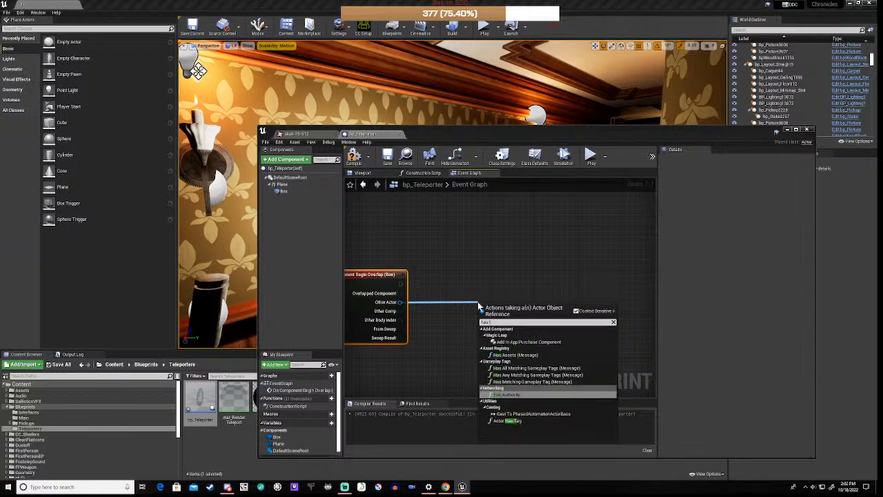
{"action": "type", "text": "et"}
{"action": "key", "text": "BackSpace"}
{"action": "key", "text": "BackSpace"}
{"action": "type", "text": "tag"}
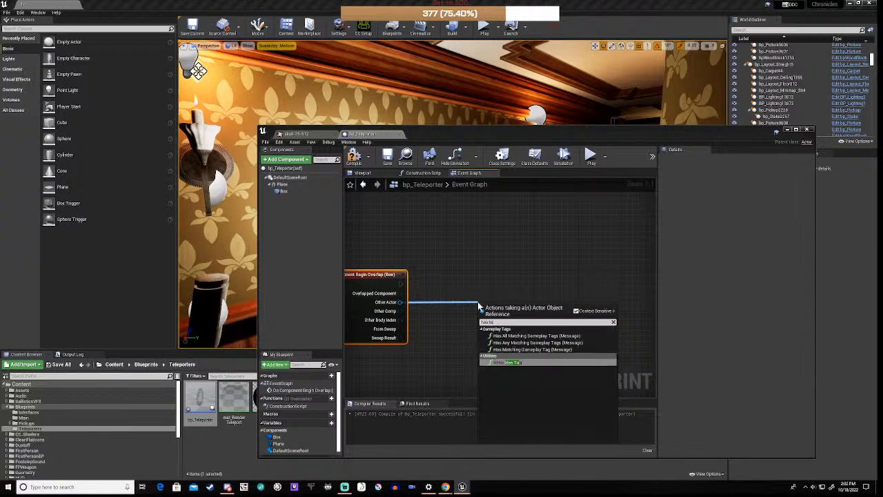
{"action": "left_click", "coordinate": [509, 362]}
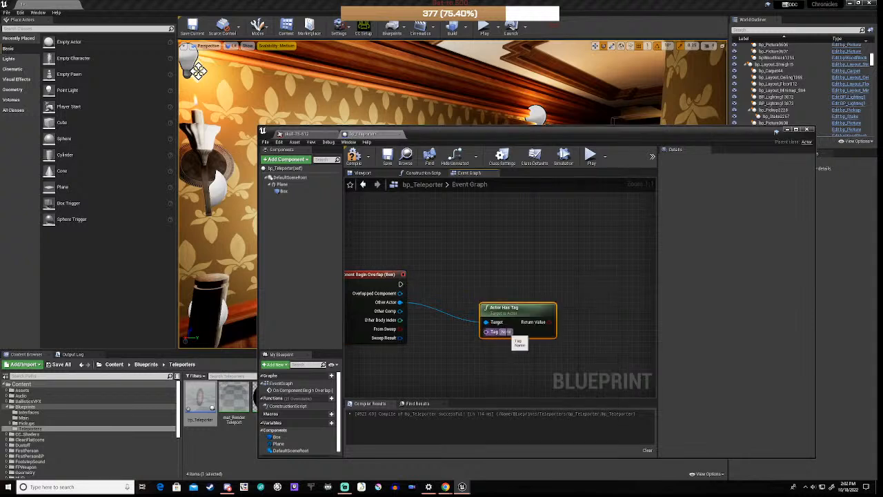
{"action": "left_click", "coordinate": [507, 332]}
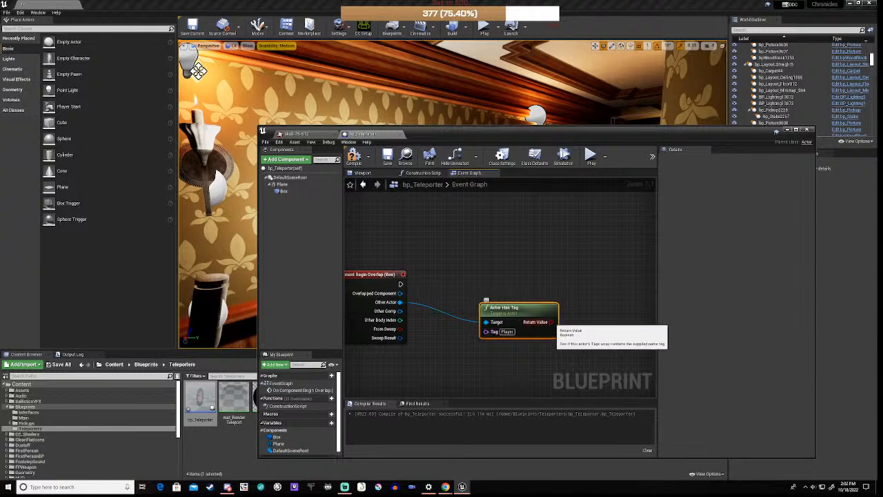
Add a Branch node conditioned on the Actor Has Tag return value and wire the Box overlap event's execution output into it
{"action": "left_click_drag", "start_coordinate": [574, 300], "coordinate": [574, 300]}
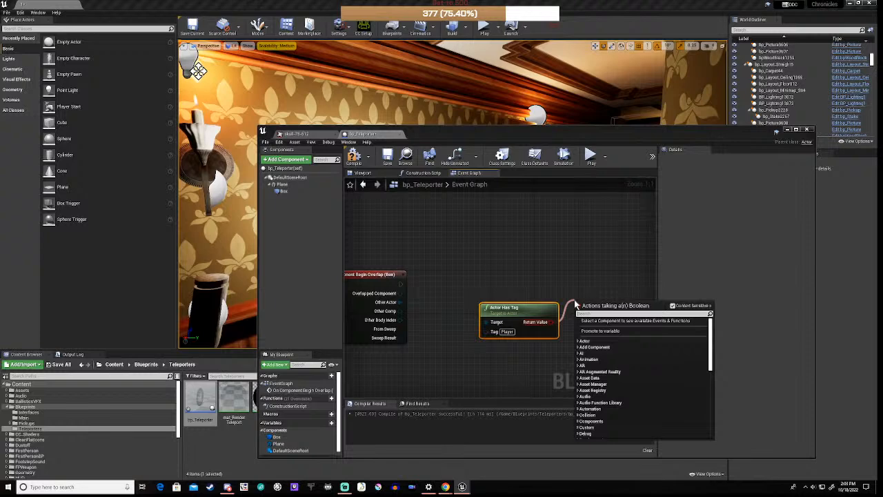
{"action": "type", "text": "branch"}
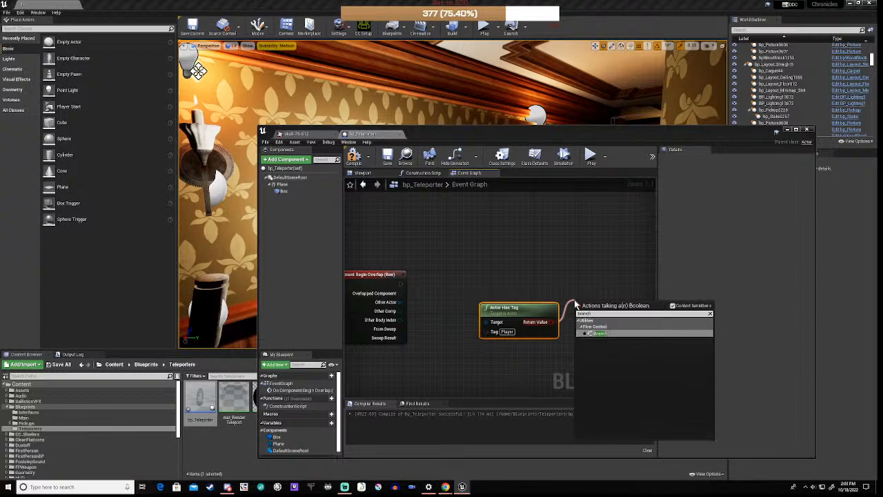
{"action": "left_click", "coordinate": [599, 334]}
{"action": "left_click_drag", "start_coordinate": [607, 301], "coordinate": [612, 275]}
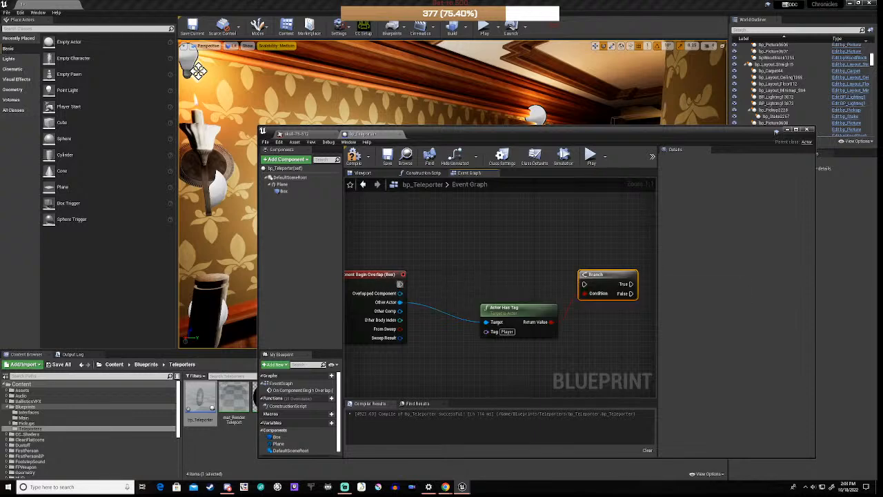
{"action": "left_click_drag", "start_coordinate": [400, 284], "coordinate": [584, 284]}
{"action": "right_click_drag", "start_coordinate": [582, 319], "coordinate": [517, 313]}
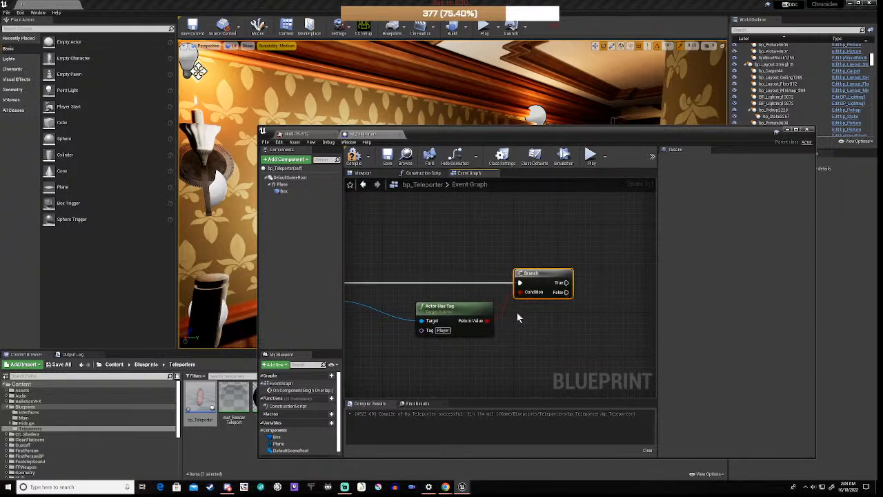
Add a breakpoint to the Branch node and compile the bp_Teleporter blueprint
{"action": "right_click_drag", "start_coordinate": [528, 317], "coordinate": [501, 309]}
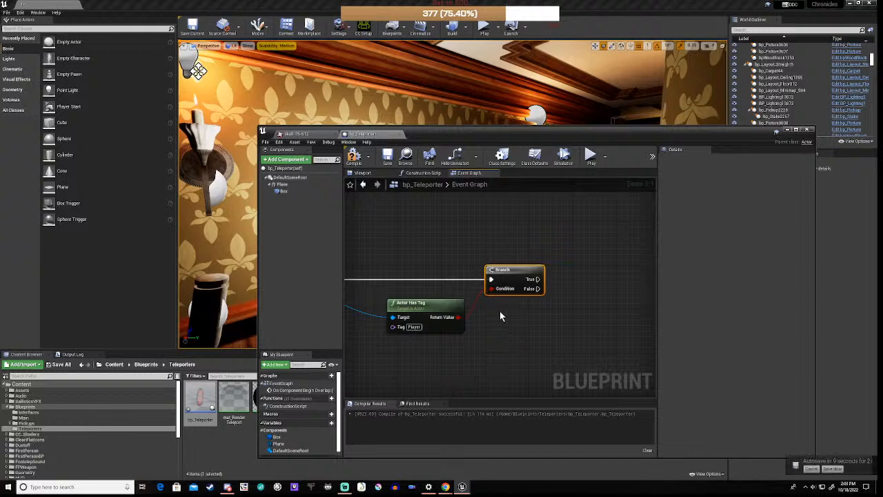
{"action": "scroll", "coordinate": [507, 333], "scroll_direction": "down", "scroll_amount": 2}
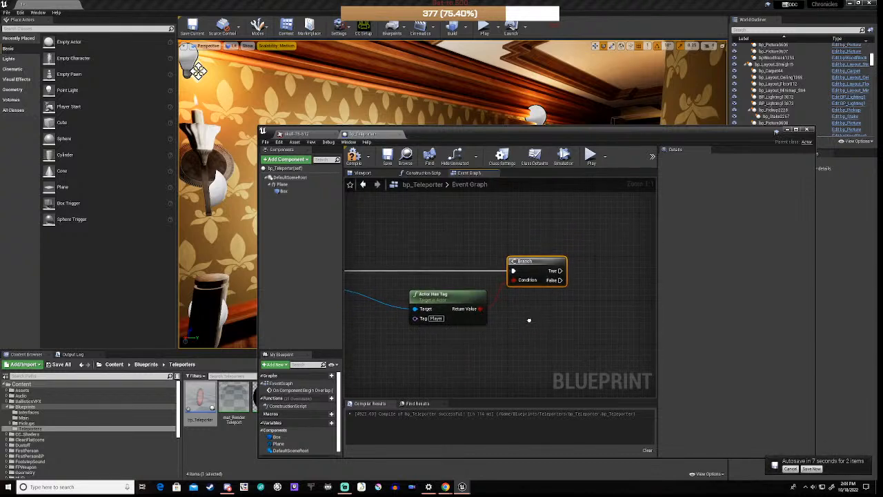
{"action": "mouse_move", "coordinate": [532, 328]}
{"action": "right_mouse_down"}
{"action": "mouse_move", "coordinate": [506, 331]}
{"action": "mouse_move", "coordinate": [516, 331]}
{"action": "right_mouse_up"}
{"action": "scroll", "coordinate": [526, 310], "scroll_direction": "up", "scroll_amount": 1}
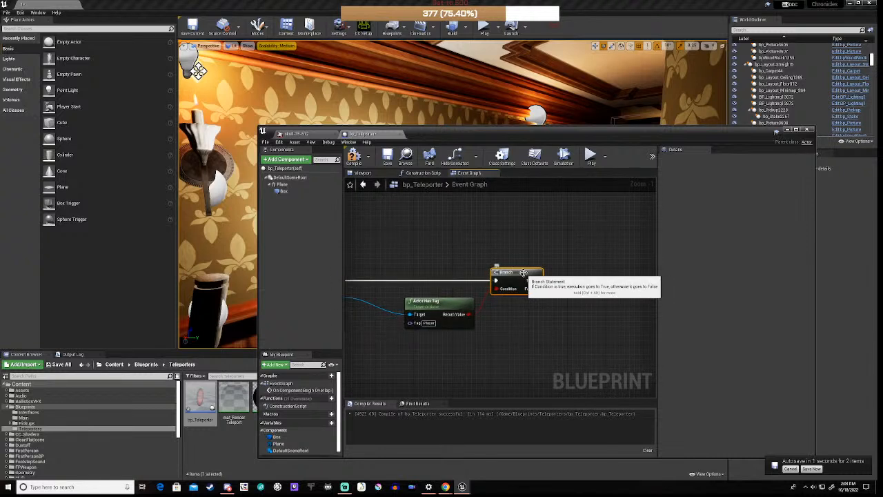
{"action": "right_click", "coordinate": [524, 275]}
{"action": "left_click", "coordinate": [543, 405]}
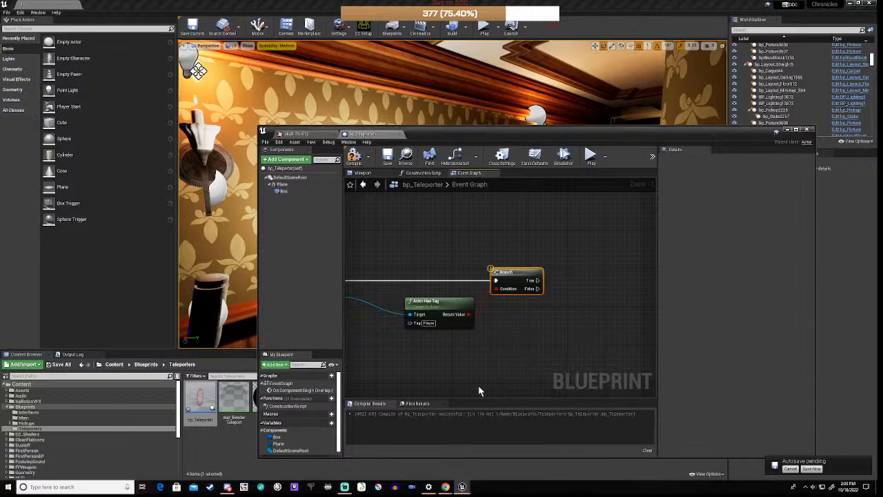
{"action": "left_click", "coordinate": [350, 160]}
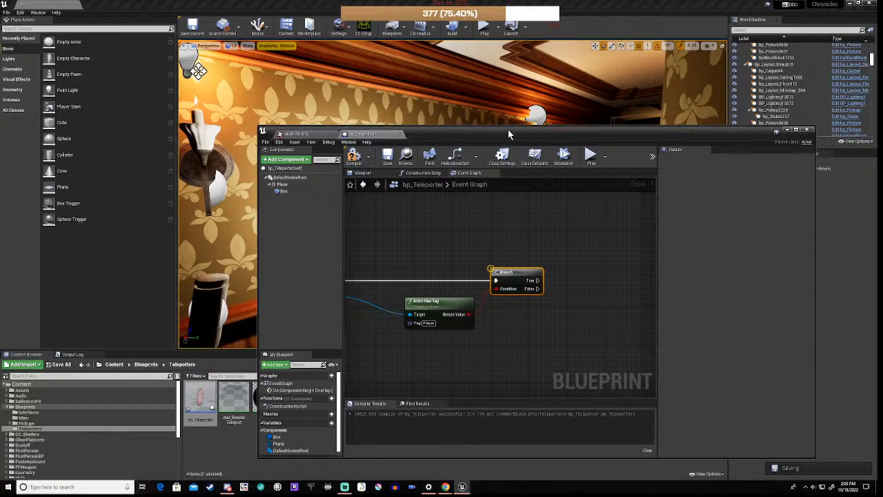
{"action": "left_click", "coordinate": [354, 160]}
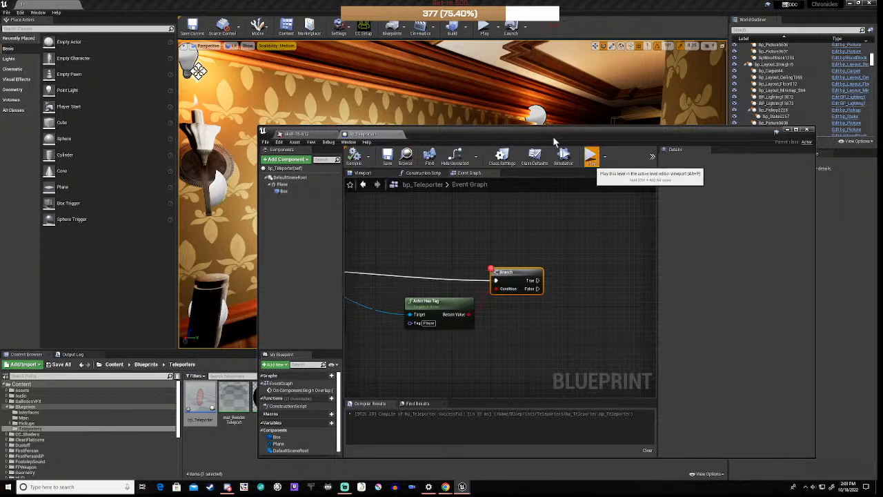
Play the level with the blueprint window moved off the game view, and walk the player down the hallway into the portal
{"action": "left_click", "coordinate": [593, 157]}
{"action": "left_click_drag", "start_coordinate": [572, 138], "coordinate": [540, 359]}
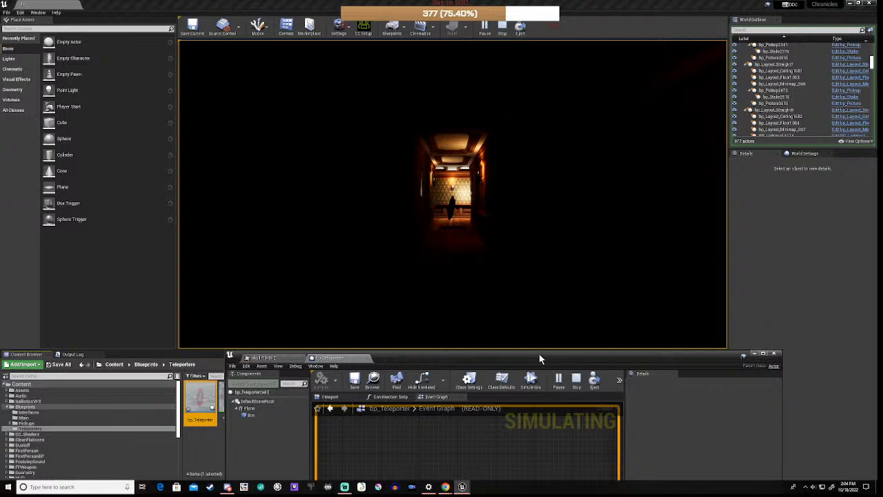
{"action": "left_click", "coordinate": [452, 247]}
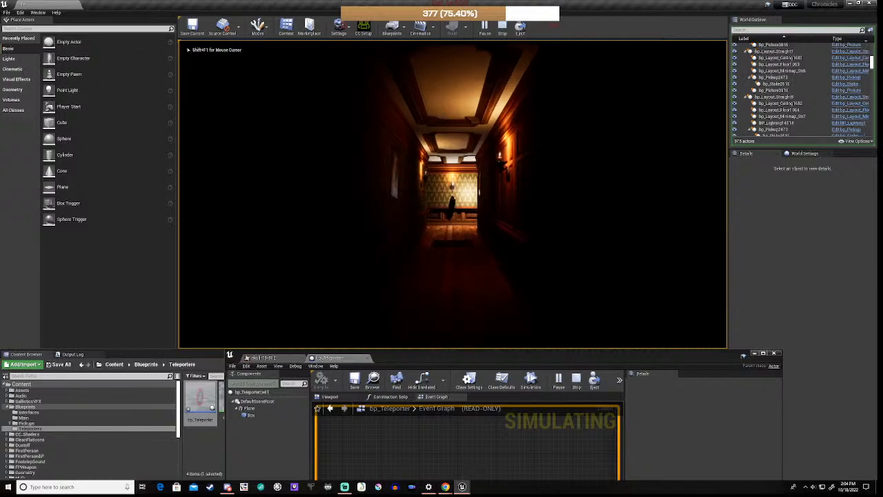
{"action": "key", "text": "w"}
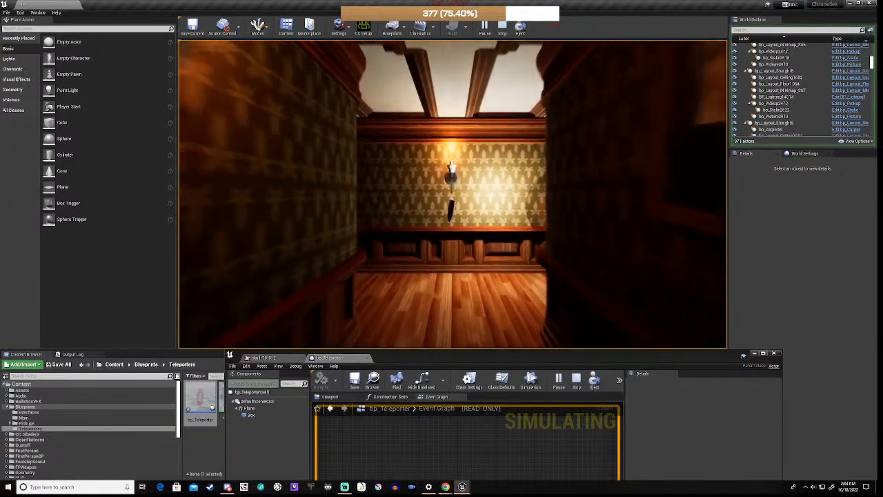
{"action": "key", "text": "w"}
{"action": "key", "text": "w"}
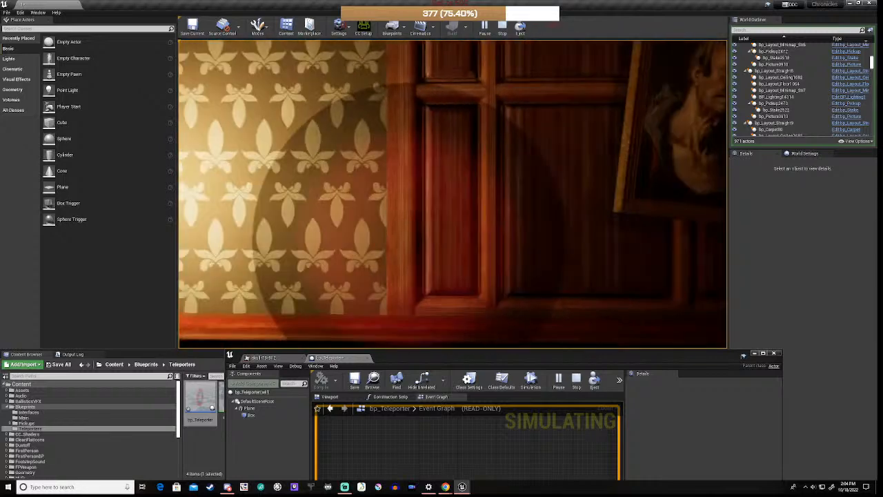
{"action": "key", "text": "w"}
Examine the overlap logic at the Branch breakpoint in the bp_Teleporter event graph, and stop the play session
{"action": "left_click_drag", "start_coordinate": [502, 363], "coordinate": [520, 205]}
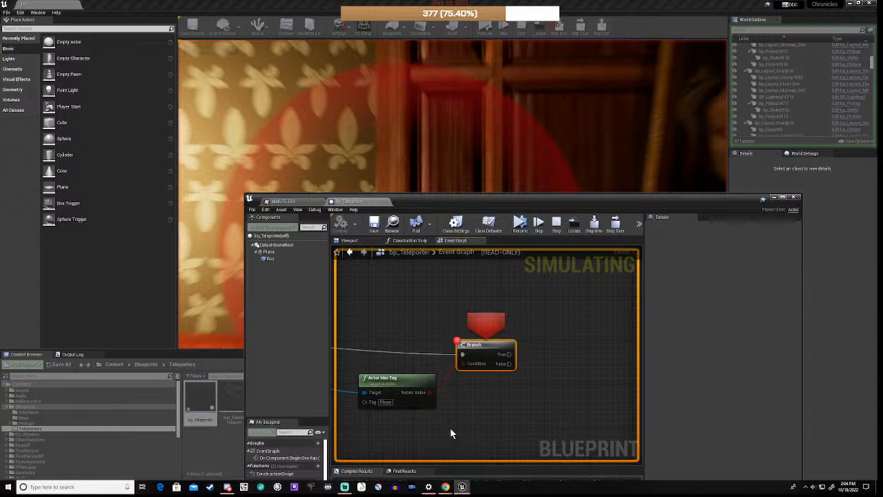
{"action": "mouse_move", "coordinate": [429, 392]}
{"action": "scroll", "coordinate": [460, 400], "scroll_direction": "down", "scroll_amount": 3}
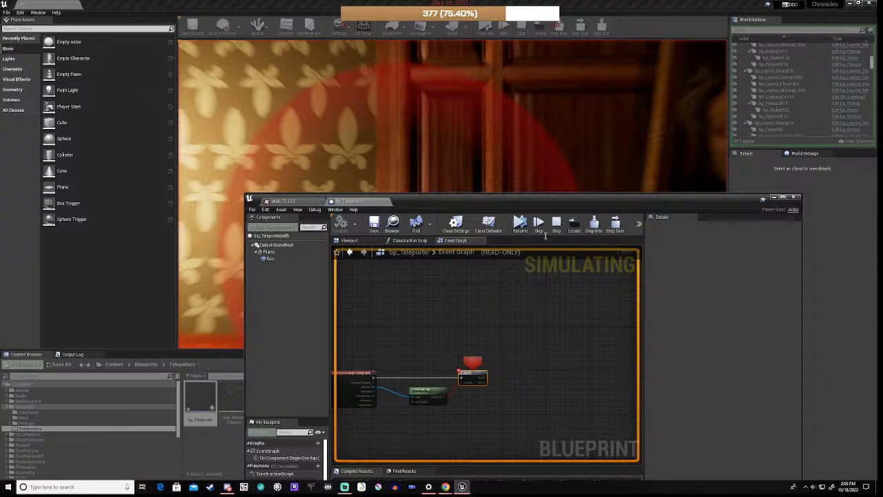
{"action": "left_click", "coordinate": [557, 222]}
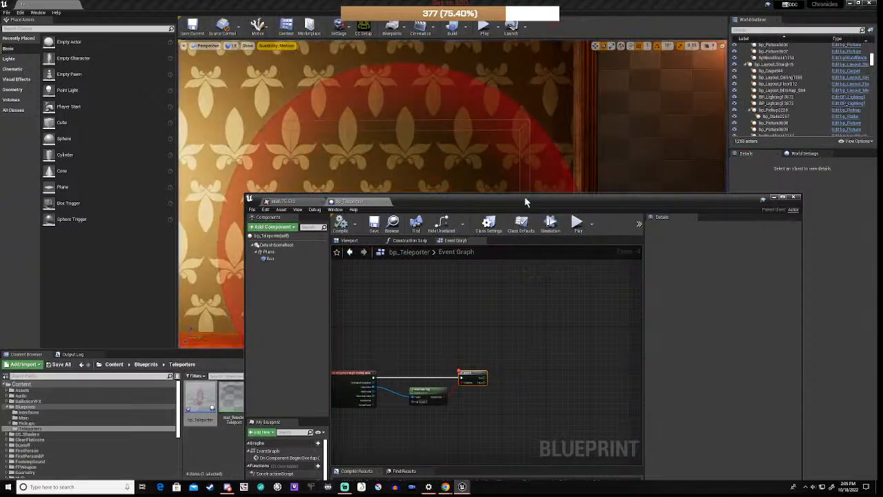
{"action": "left_click_drag", "start_coordinate": [527, 198], "coordinate": [540, 112]}
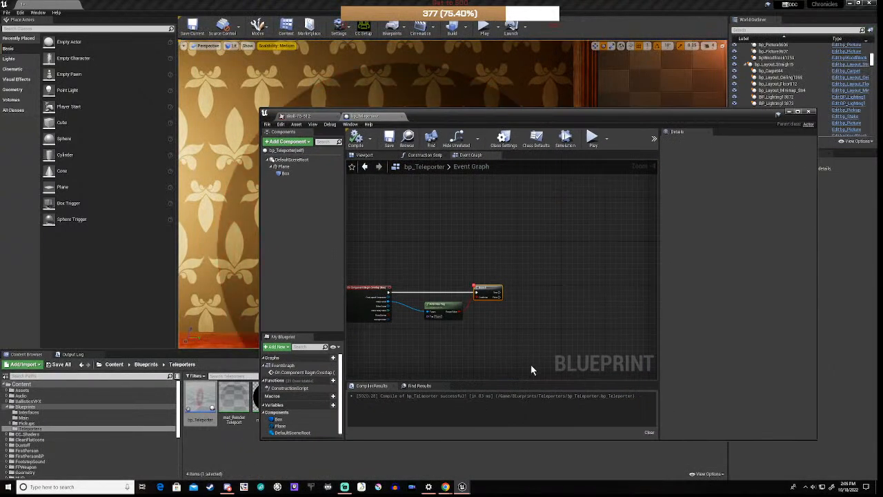
{"action": "scroll", "coordinate": [507, 363], "scroll_direction": "down", "scroll_amount": 3}
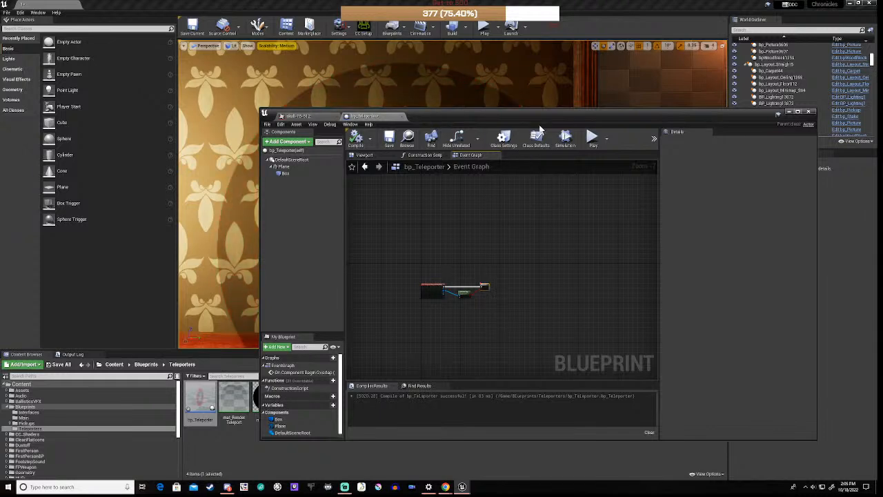
Uncover the level viewport and fly the camera back from the portal to view the whole maze layout from above
{"action": "left_click_drag", "start_coordinate": [564, 119], "coordinate": [501, 395]}
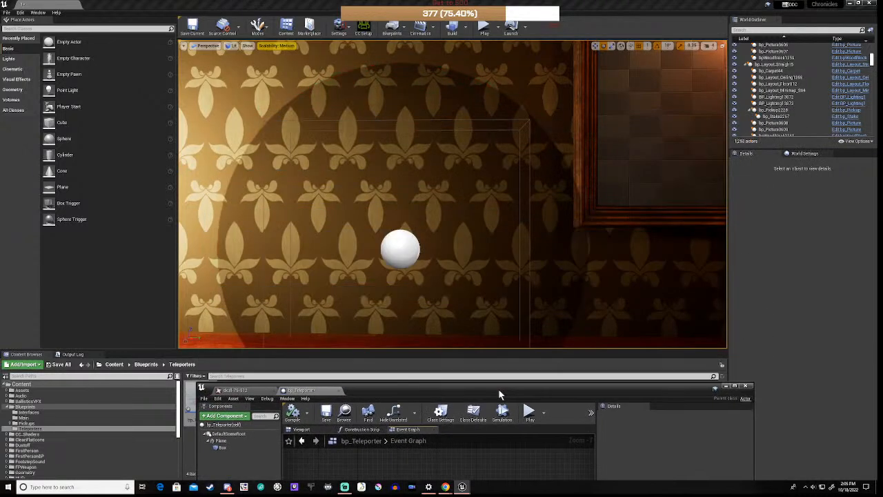
{"action": "right_click_drag", "start_coordinate": [483, 290], "coordinate": [414, 304]}
{"action": "key", "text": "s"}
{"action": "key", "text": "w"}
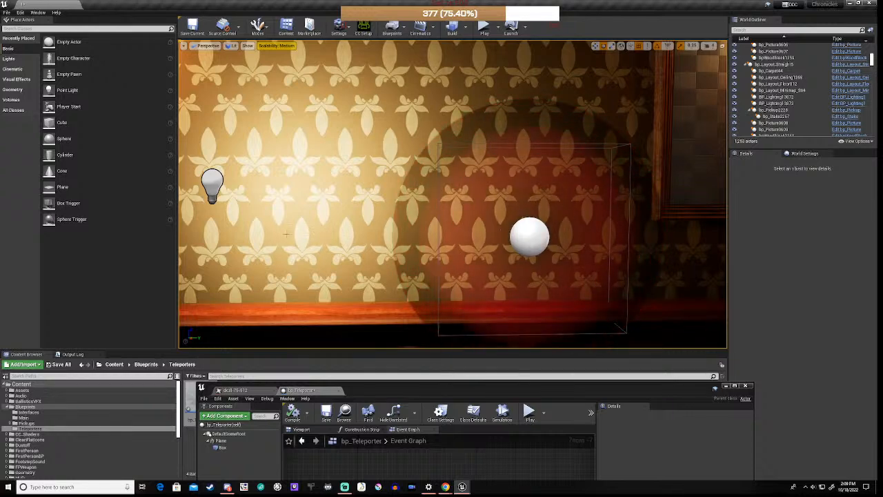
{"action": "right_click_drag", "start_coordinate": [331, 233], "coordinate": [332, 345]}
{"action": "key", "text": "s"}
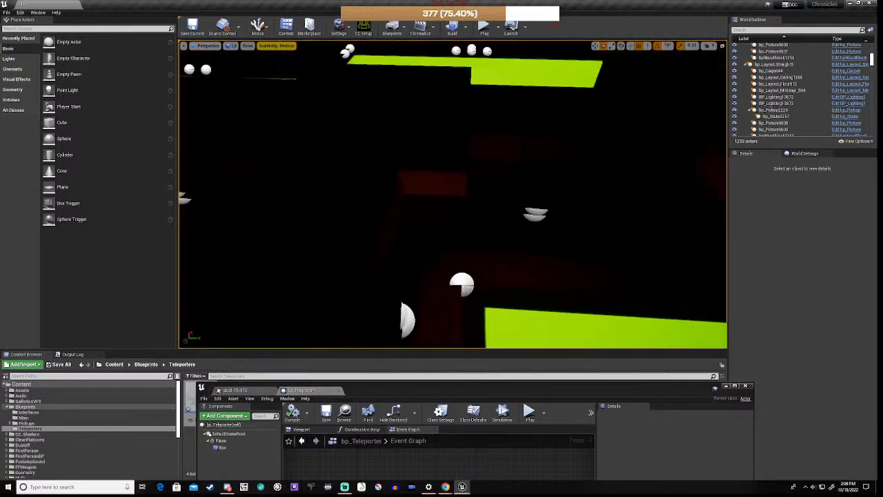
{"action": "key", "text": "s"}
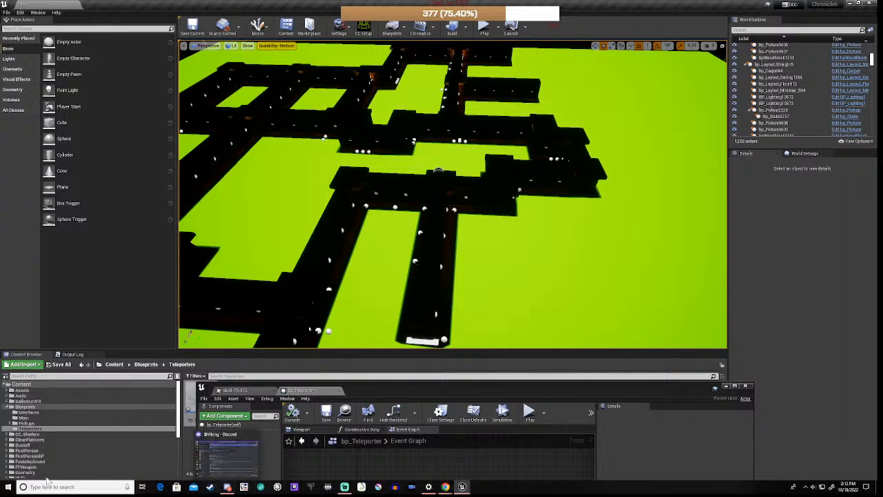
Switch to paint.net and set up the Shapes tool to draw an Ellipse on the blank canvas
{"action": "left_click", "coordinate": [7, 487]}
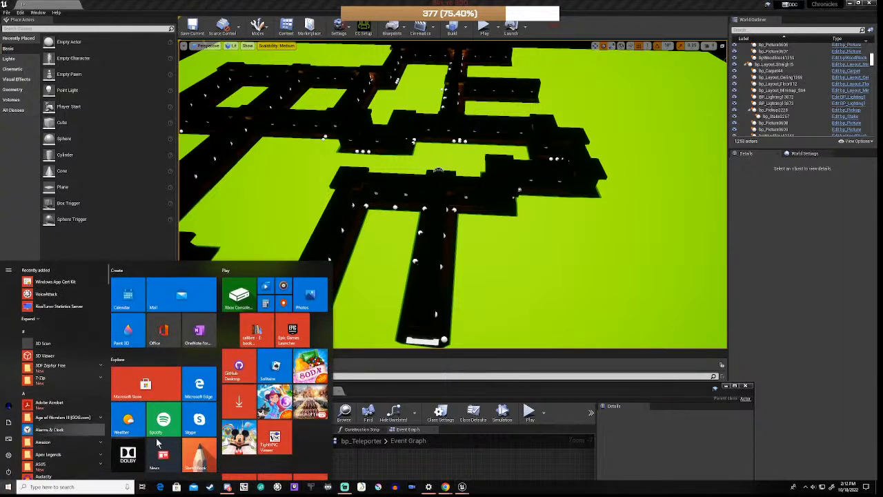
{"action": "scroll", "coordinate": [221, 447], "scroll_direction": "down", "scroll_amount": 3}
{"action": "left_click", "coordinate": [244, 440]}
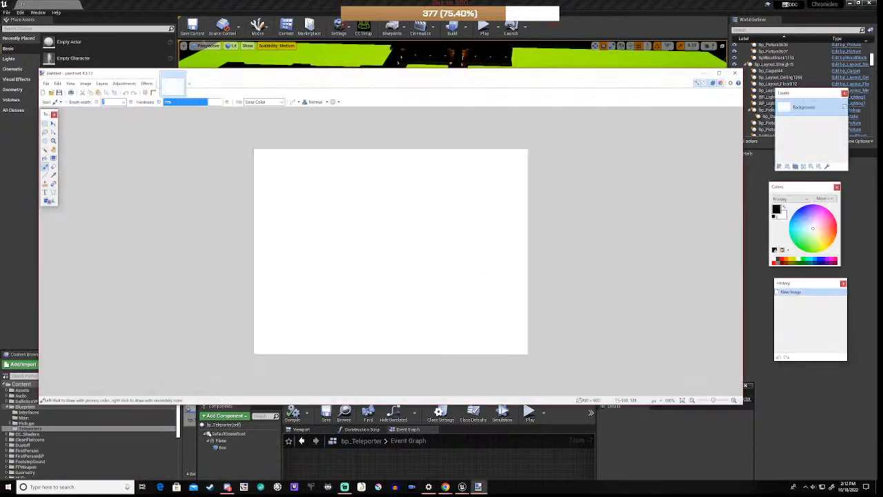
{"action": "left_click", "coordinate": [49, 202]}
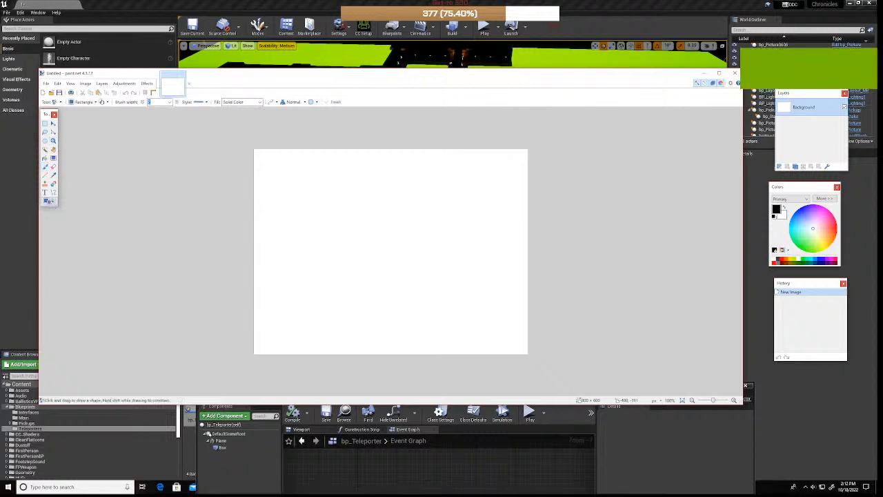
{"action": "left_click", "coordinate": [96, 102]}
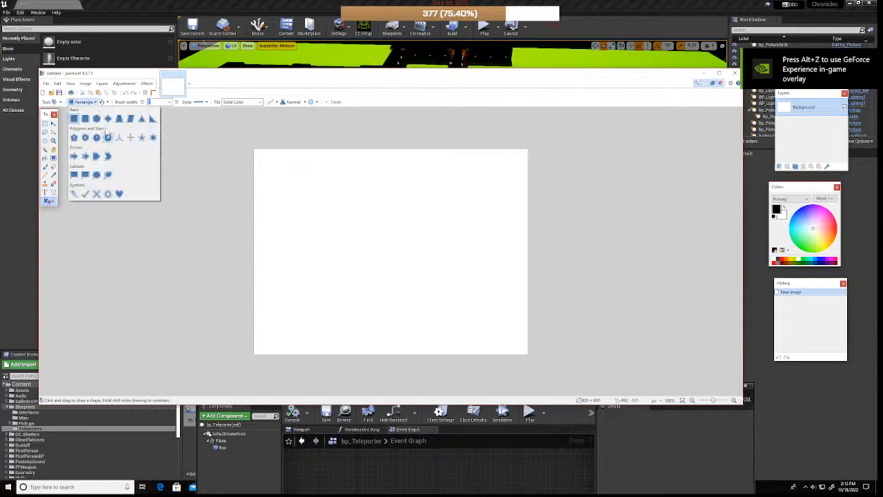
{"action": "left_click", "coordinate": [97, 118]}
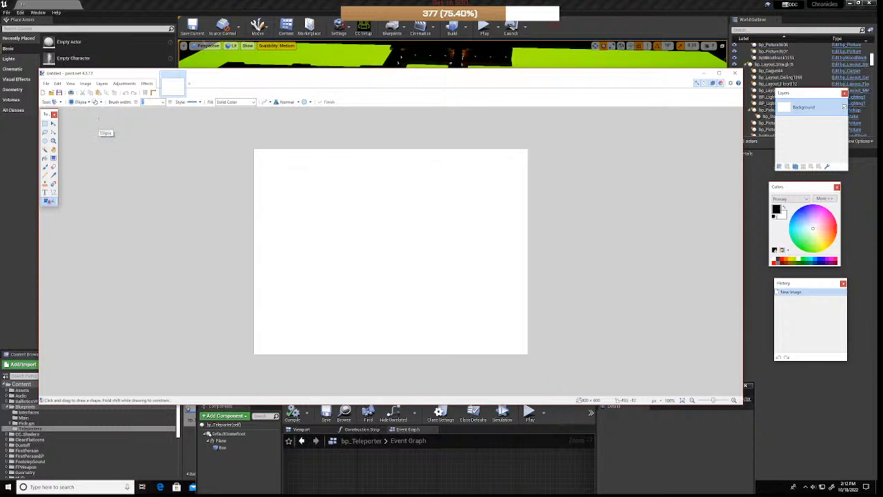
Draw three small ellipses, about 35 to 55 pixels wide, one near the canvas's lower centre and two near its upper edge; undo any extra ellipse
{"action": "left_click_drag", "start_coordinate": [390, 317], "coordinate": [402, 329]}
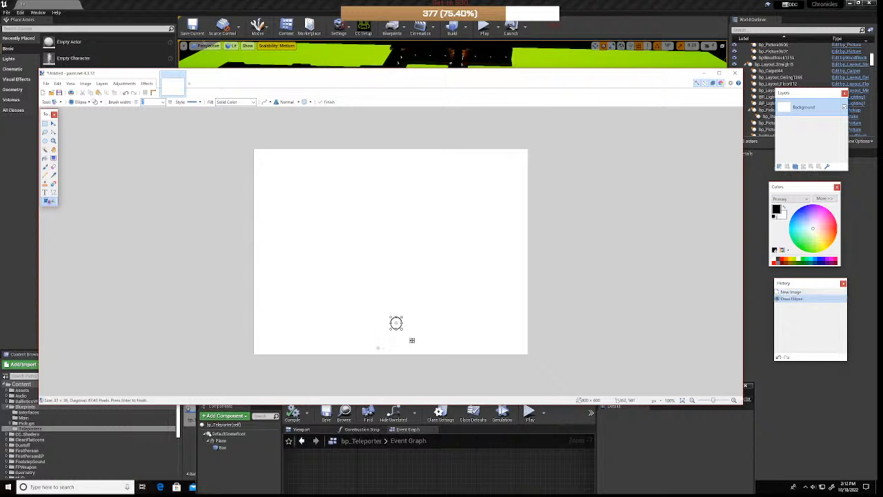
{"action": "key", "text": "Return"}
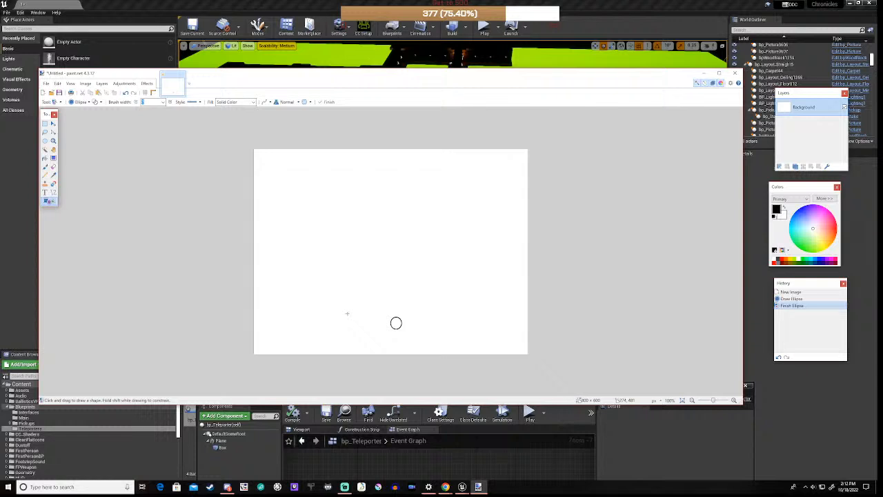
{"action": "left_click_drag", "start_coordinate": [321, 169], "coordinate": [337, 185]}
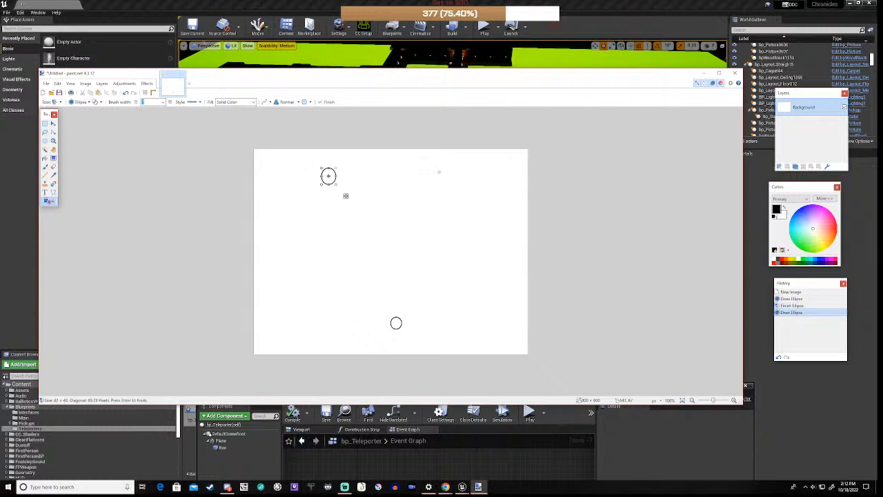
{"action": "left_click_drag", "start_coordinate": [439, 171], "coordinate": [461, 194]}
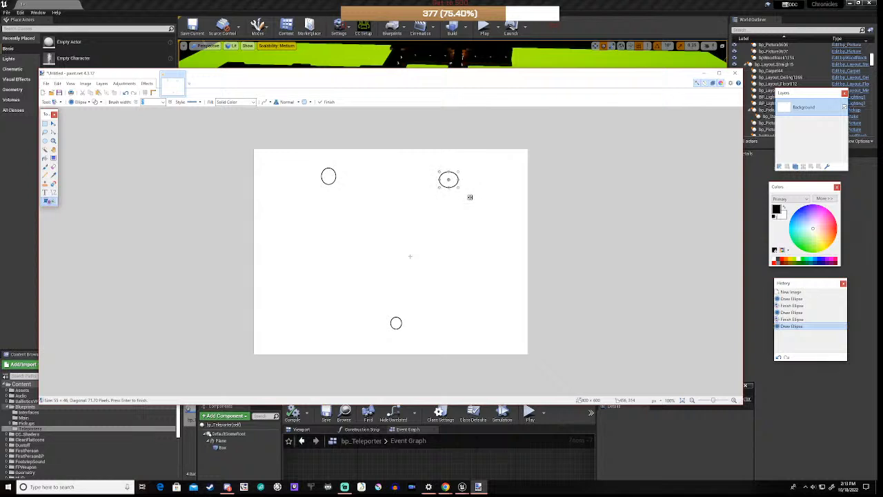
{"action": "key", "text": "Return"}
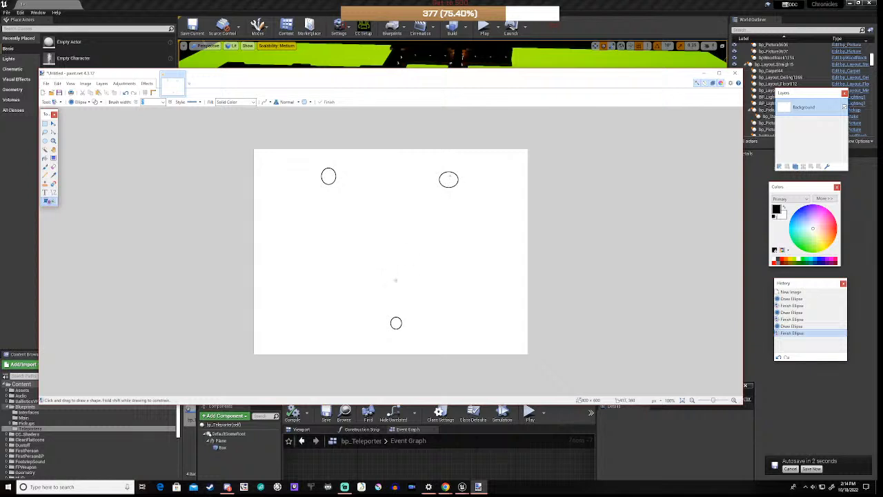
{"action": "left_click_drag", "start_coordinate": [394, 322], "coordinate": [368, 256]}
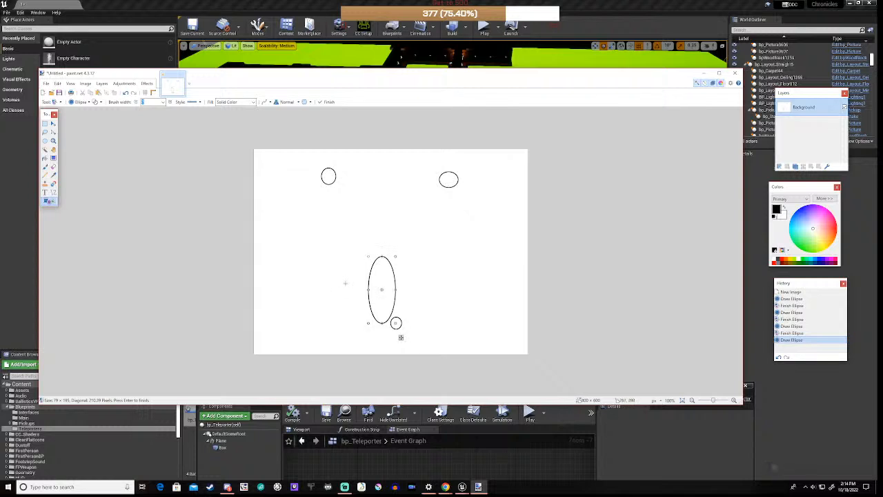
{"action": "key", "text": "ctrl+z"}
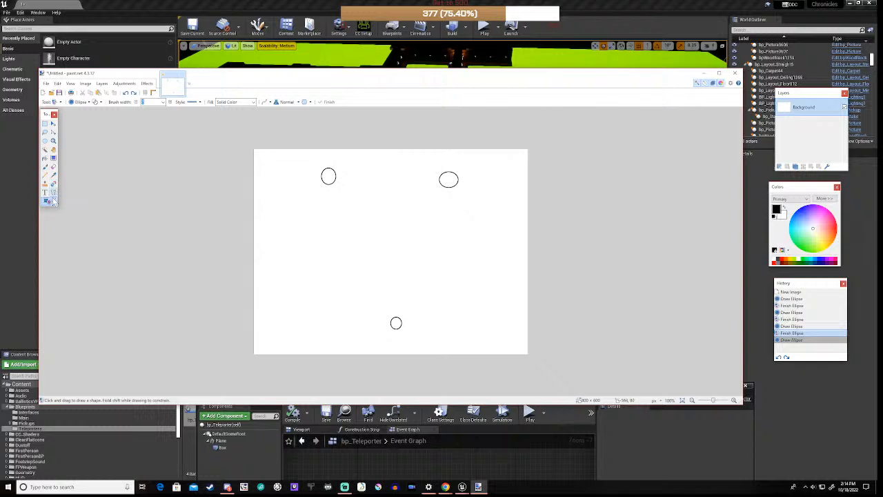
Draw two straight lines about 353 and 383 pixels long from above the lower ellipse, one upward and one toward the upper-left ellipse
{"action": "left_click", "coordinate": [53, 193]}
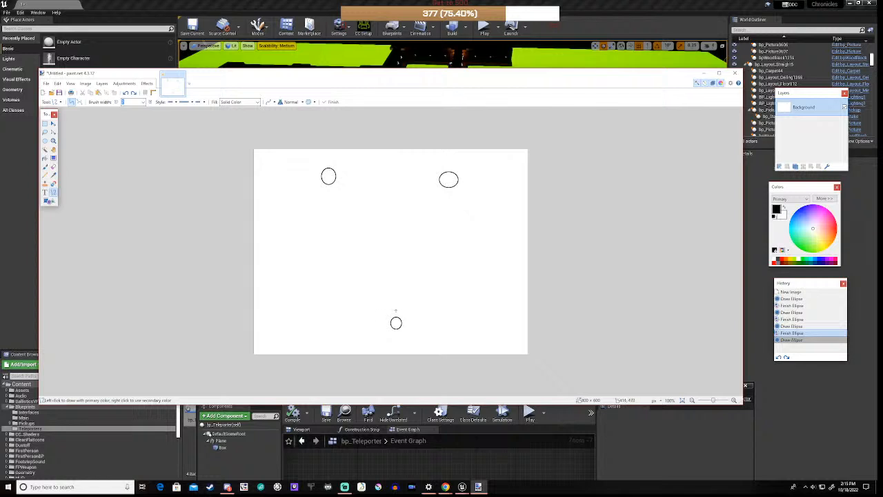
{"action": "left_click_drag", "start_coordinate": [396, 311], "coordinate": [390, 189]}
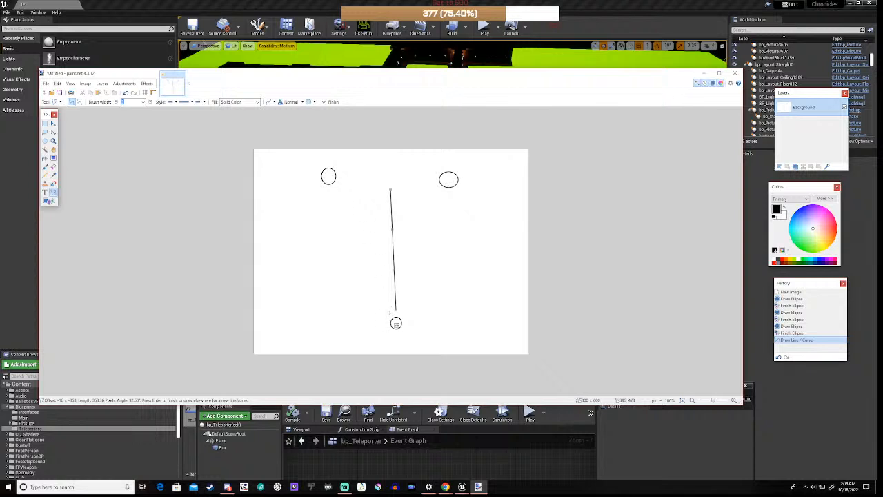
{"action": "left_click_drag", "start_coordinate": [395, 312], "coordinate": [341, 192]}
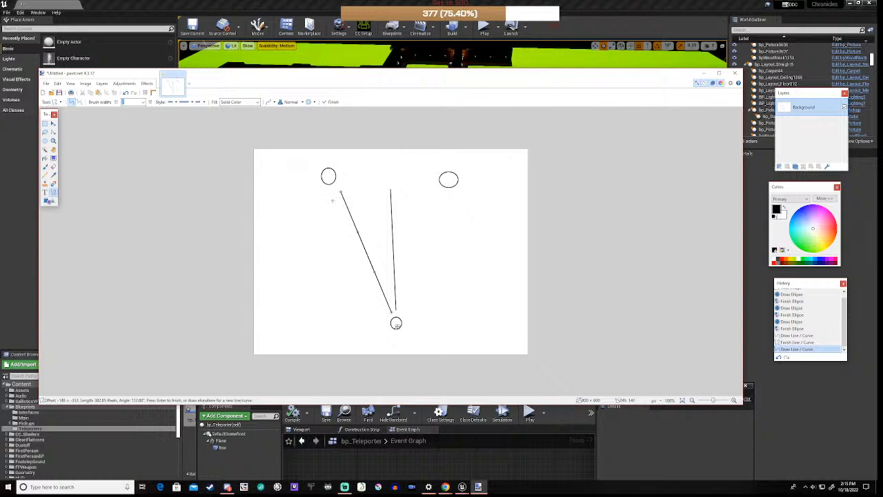
Add the text "Fire out Line Traces" beside the diagonal line and start a new line below it
{"action": "left_click", "coordinate": [46, 193]}
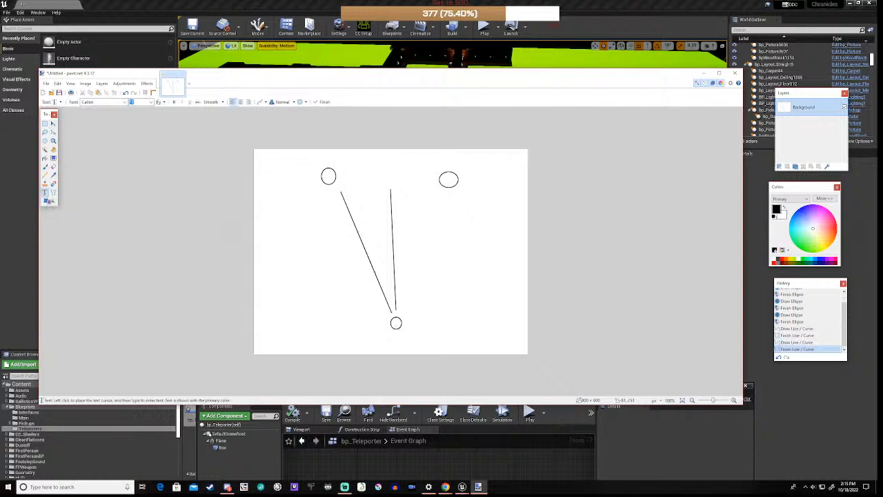
{"action": "left_click", "coordinate": [283, 221]}
{"action": "type", "text": "Fire ou"}
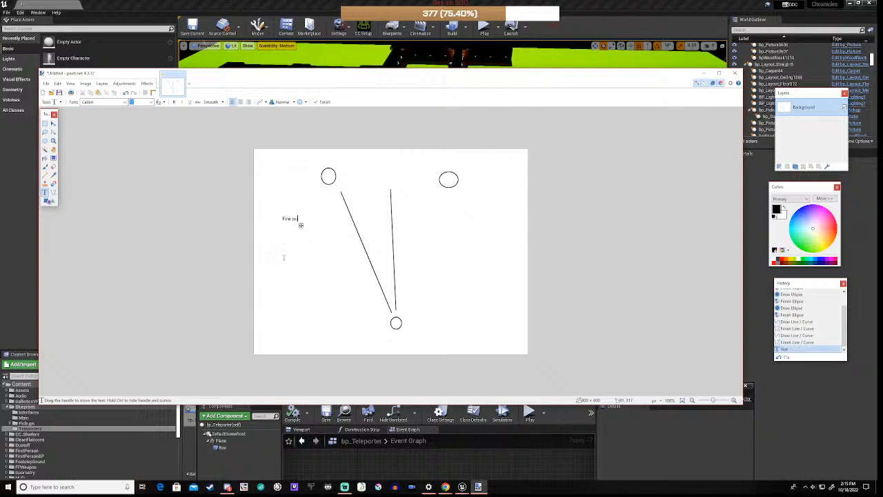
{"action": "type", "text": "t Line"}
{"action": "type", "text": " Trace"}
{"action": "type", "text": "e"}
{"action": "key", "text": "BackSpace"}
{"action": "key", "text": "BackSpace"}
{"action": "key", "text": "BackSpace"}
{"action": "type", "text": "es"}
{"action": "key", "text": "Return"}
Continue the note with the lines "If hit then set target" and "if target set then allow Rush Ability"
{"action": "left_click", "coordinate": [86, 83]}
{"action": "left_click", "coordinate": [71, 84]}
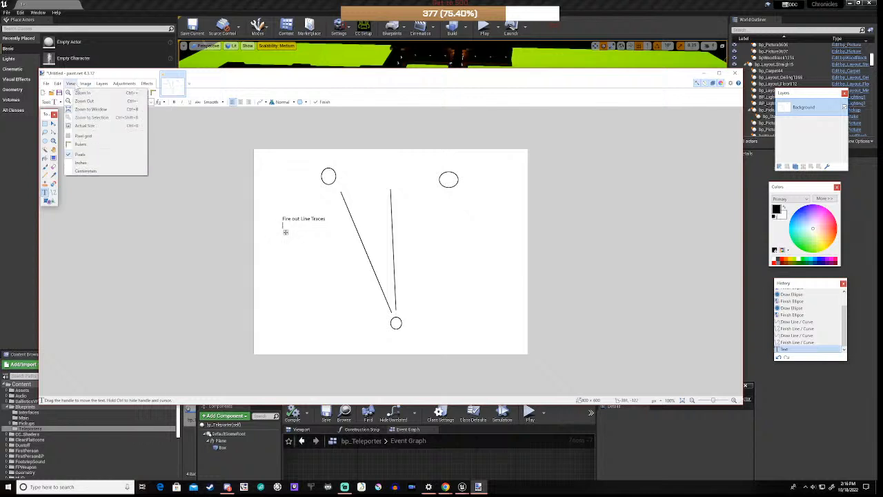
{"action": "left_click", "coordinate": [81, 93]}
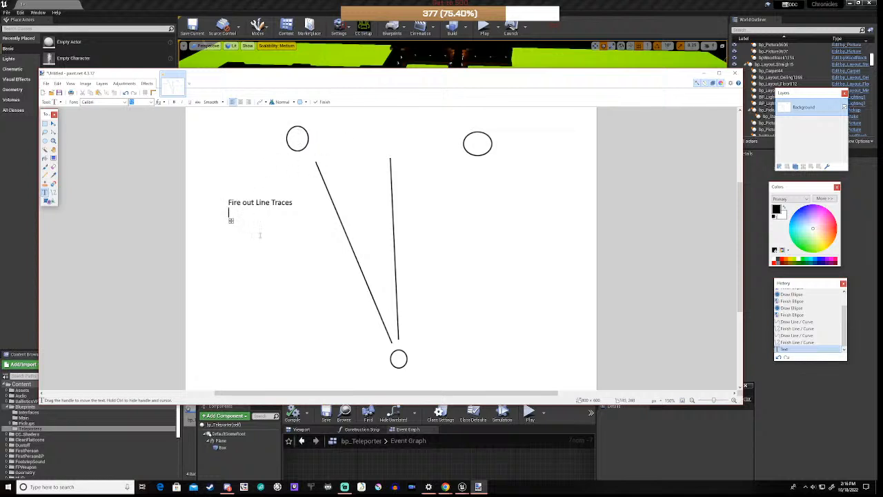
{"action": "type", "text": "If hit then set target"}
{"action": "key", "text": "Return"}
{"action": "type", "text": "if target set"}
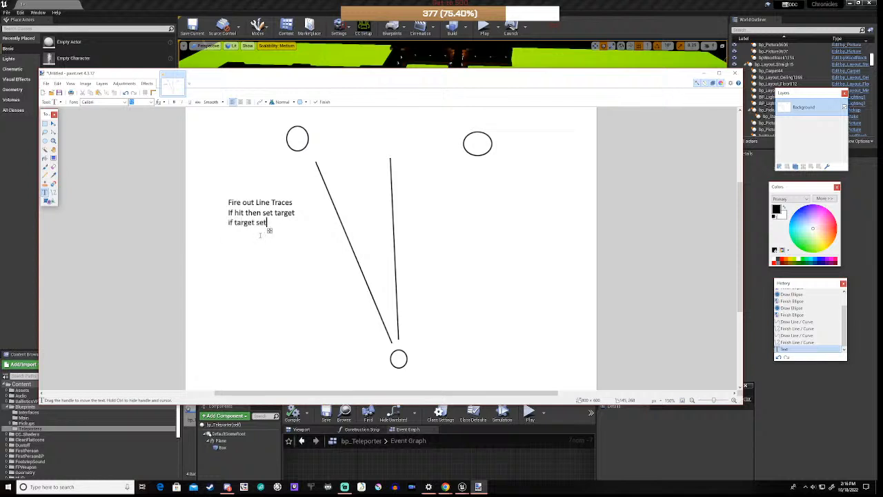
{"action": "type", "text": " then allow Rush Ability"}
{"action": "key", "text": "Return"}
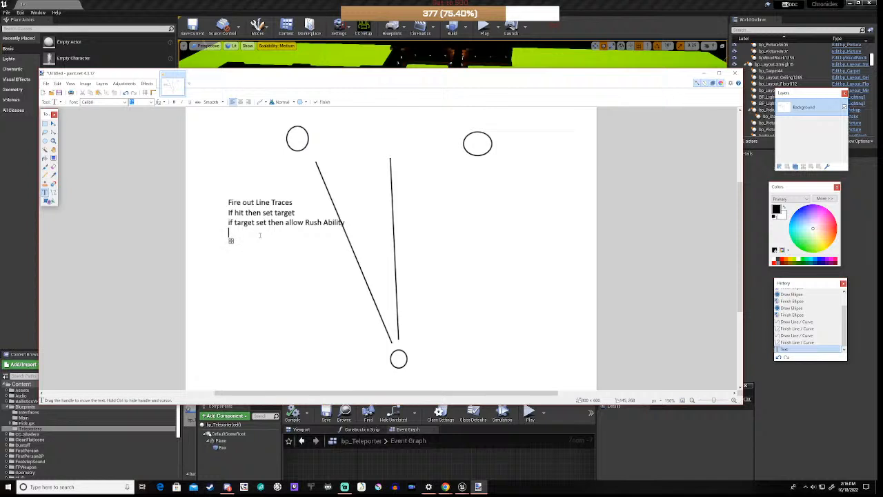
Add the line "Rush ability sets Destination to Target" to the end of the note
{"action": "type", "text": "Rush ability sets D"}
{"action": "type", "text": "es"}
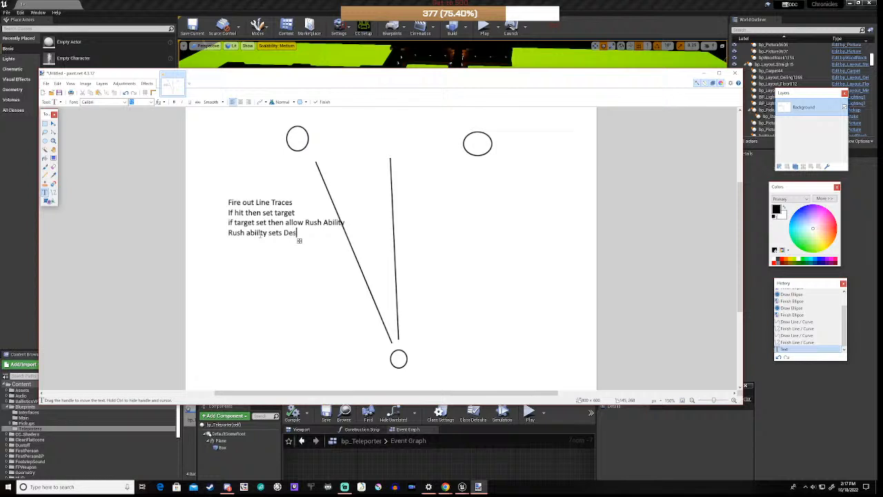
{"action": "type", "text": "tination to Target"}
{"action": "key", "text": "Return"}
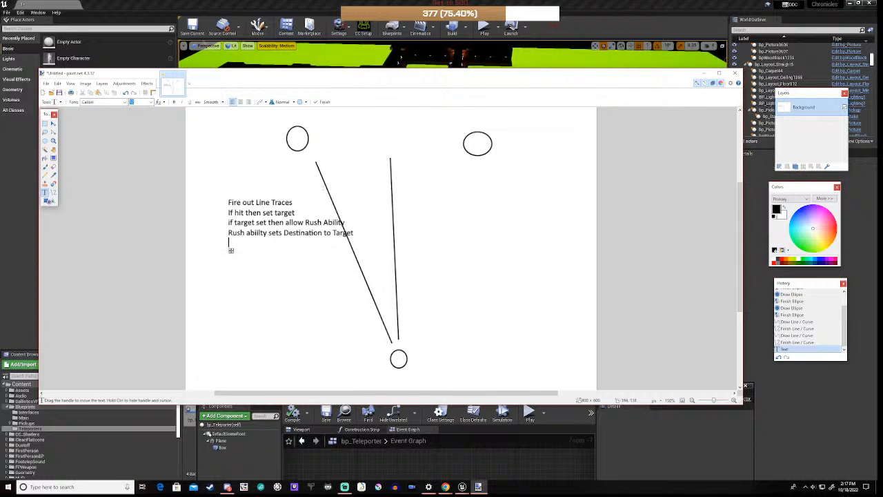
Draw four more lines about 375 to 390 pixels long, fanning from the lower ellipse toward the upper-left ellipse; bend one into a curve
{"action": "left_click", "coordinate": [53, 192]}
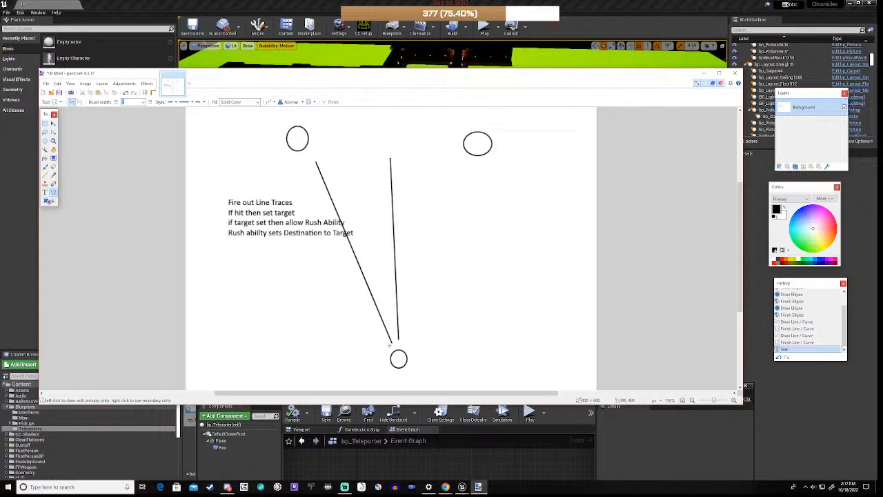
{"action": "left_click_drag", "start_coordinate": [390, 342], "coordinate": [301, 166]}
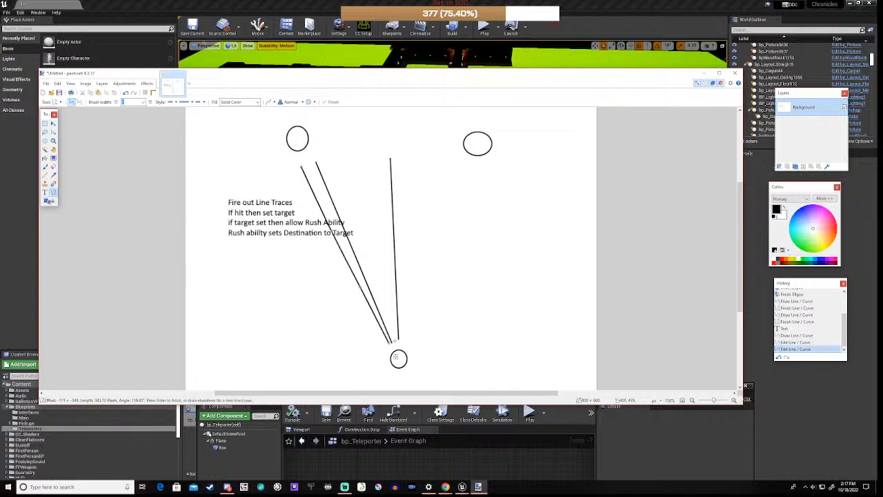
{"action": "mouse_move", "coordinate": [395, 341]}
{"action": "left_mouse_down"}
{"action": "mouse_move", "coordinate": [349, 185]}
{"action": "mouse_move", "coordinate": [329, 158]}
{"action": "left_mouse_up"}
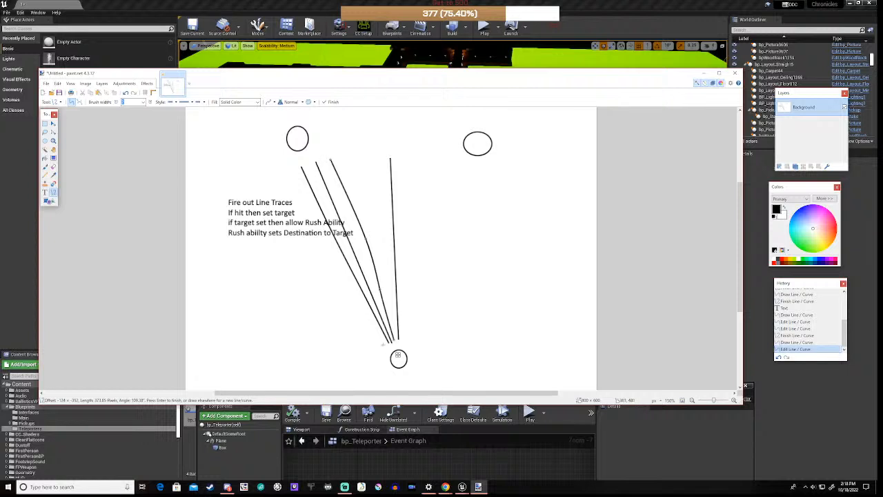
{"action": "left_click_drag", "start_coordinate": [394, 342], "coordinate": [288, 170]}
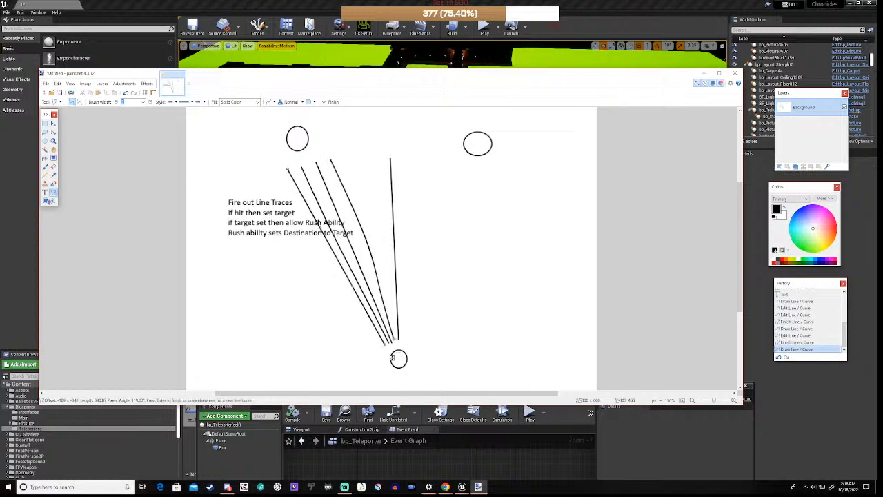
{"action": "mouse_move", "coordinate": [395, 340]}
{"action": "left_mouse_down"}
{"action": "mouse_move", "coordinate": [374, 232]}
{"action": "mouse_move", "coordinate": [344, 149]}
{"action": "left_mouse_up"}
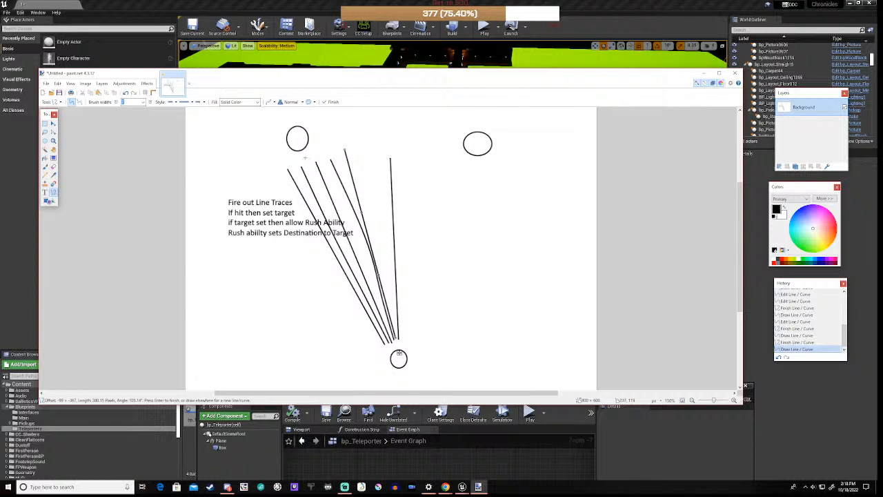
Mark a small cross, about 20 pixels wide, just below the upper-left ellipse using two short lines
{"action": "left_click_drag", "start_coordinate": [303, 157], "coordinate": [314, 156]}
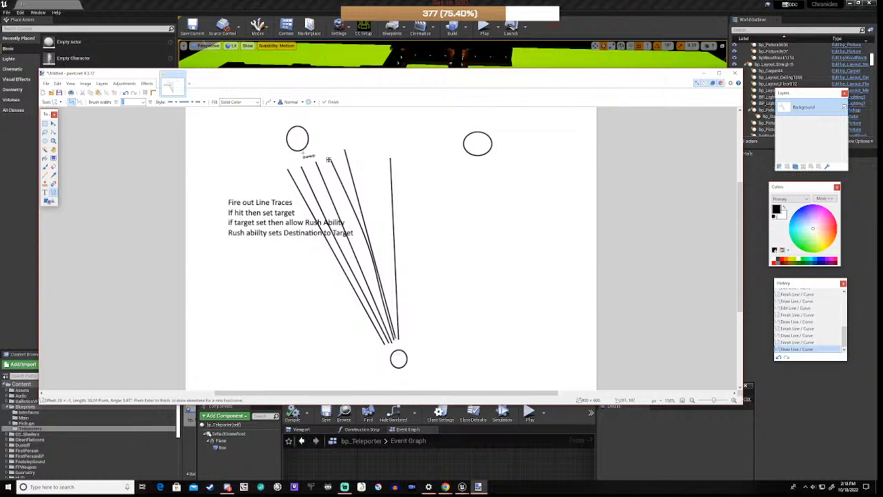
{"action": "key", "text": "Return"}
{"action": "left_click_drag", "start_coordinate": [308, 152], "coordinate": [309, 161]}
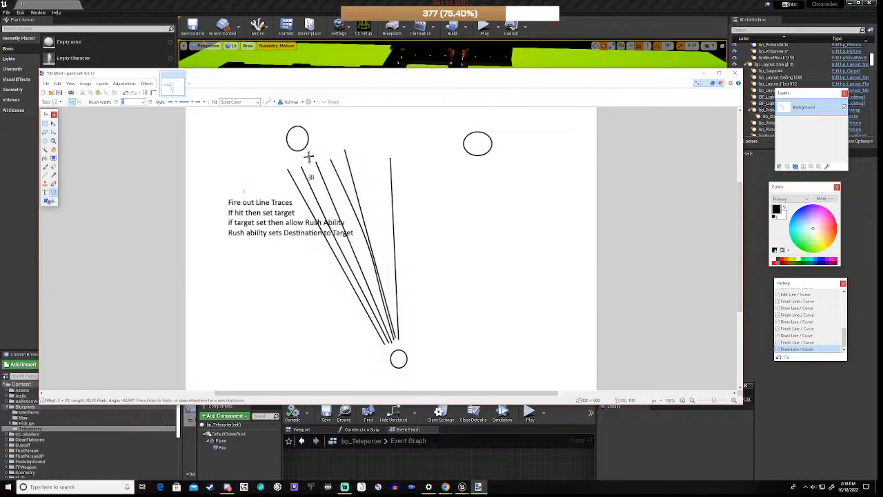
{"action": "key", "text": "Return"}
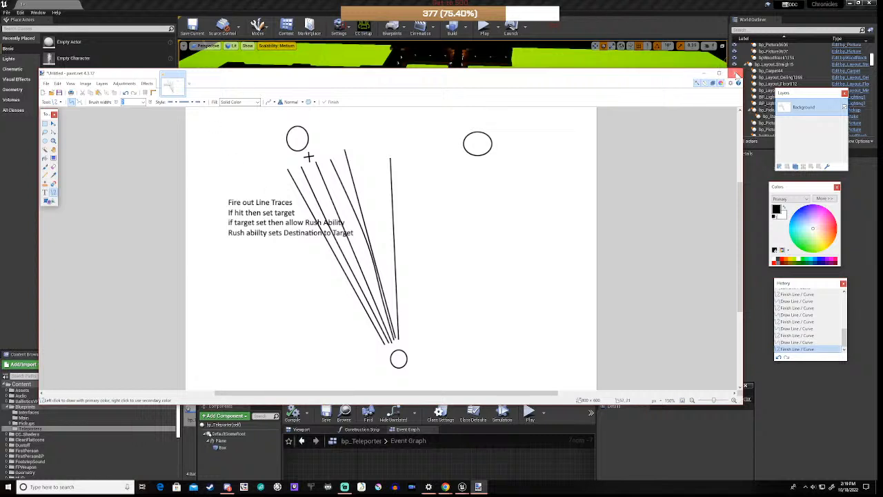
Close paint.net without saving the diagram, and minimize the bp_Teleporter blueprint window in Unreal Editor to uncover the level
{"action": "left_click", "coordinate": [736, 73]}
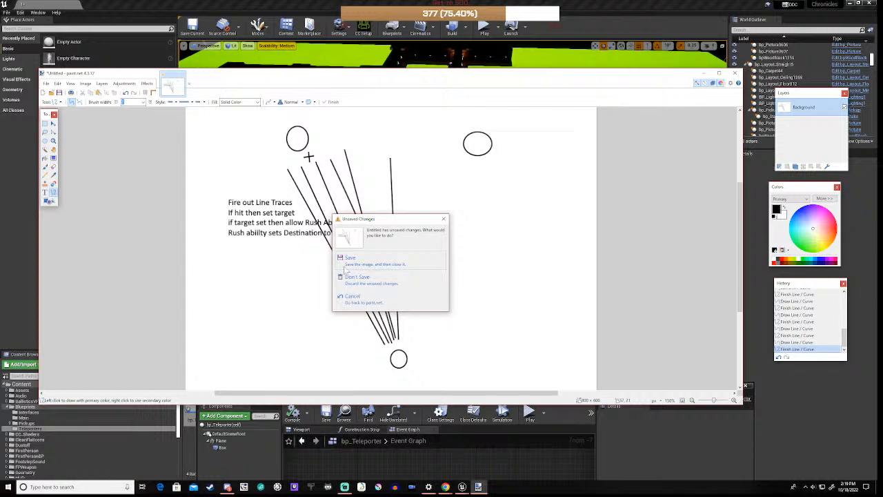
{"action": "left_click", "coordinate": [352, 279]}
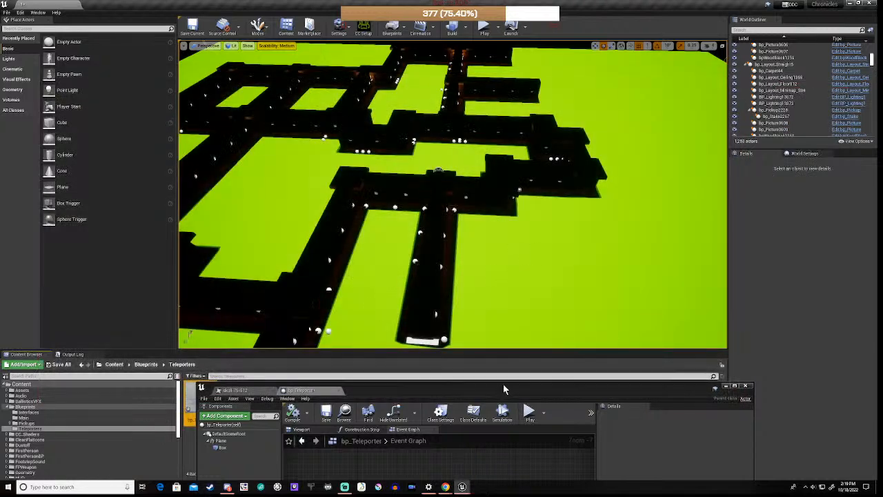
{"action": "left_click_drag", "start_coordinate": [505, 385], "coordinate": [536, 195]}
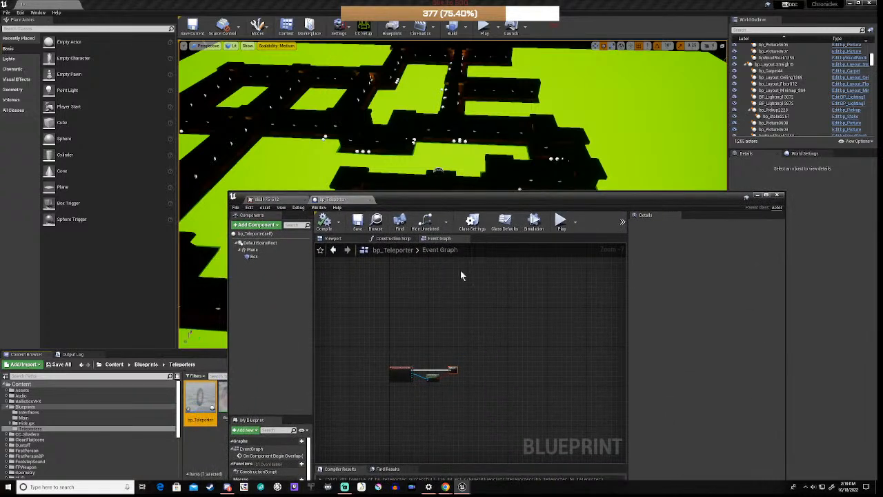
{"action": "left_click", "coordinate": [758, 196]}
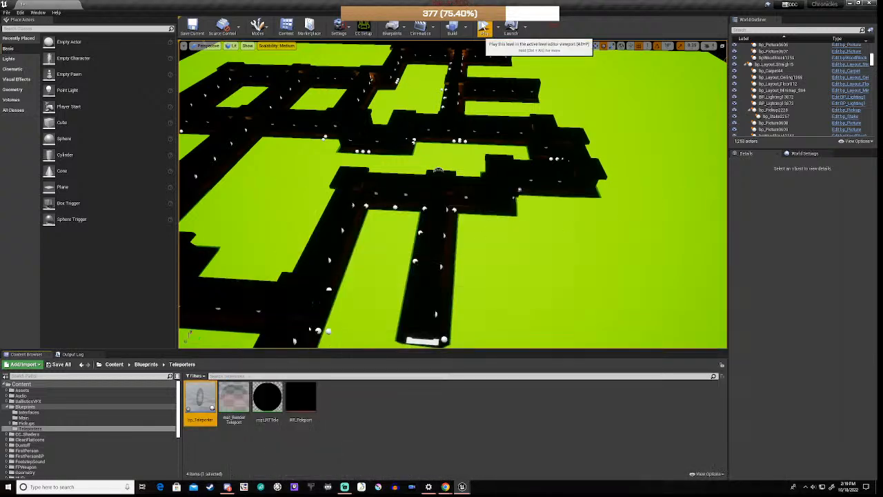
Play the level, walk forward down the corridor to the wall at its end, and stop the play session
{"action": "left_click", "coordinate": [484, 28]}
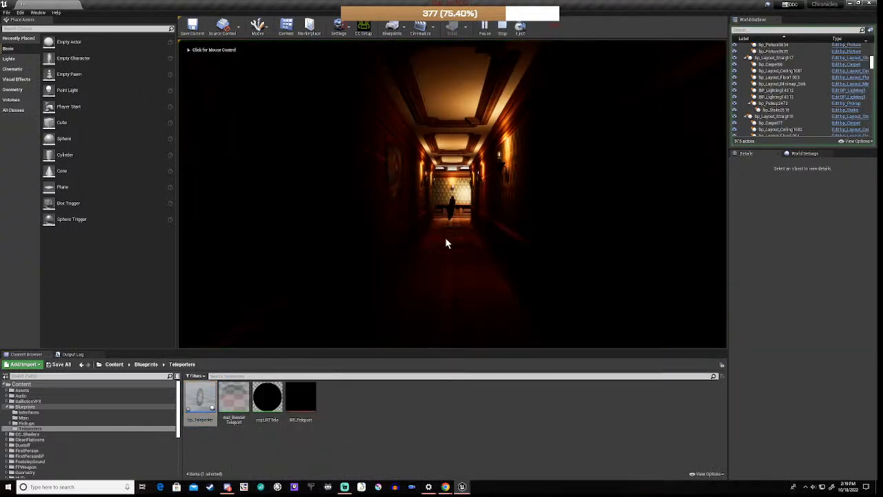
{"action": "left_click", "coordinate": [445, 241]}
{"action": "key", "text": "w"}
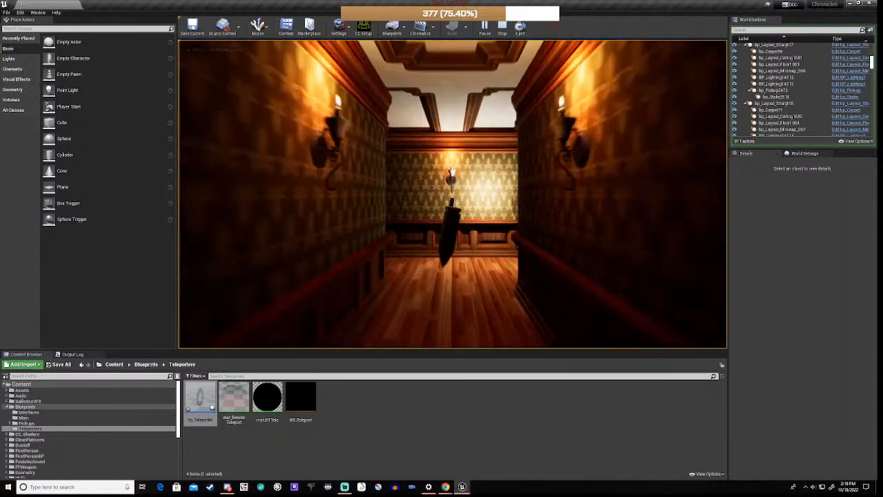
{"action": "key", "text": "w"}
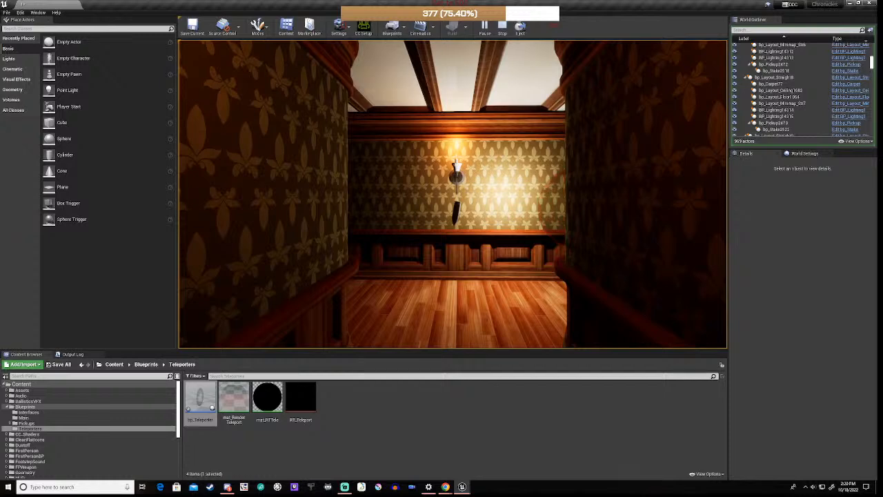
{"action": "key", "text": "Escape"}
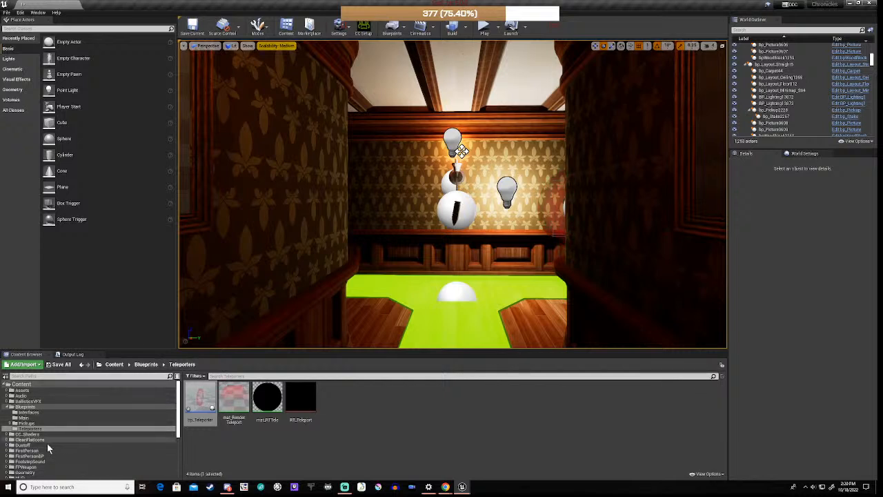
Find the pawn_Chronicles blueprint in the Blueprints folder of FirstPersonBP and open its event graph
{"action": "left_click", "coordinate": [42, 407]}
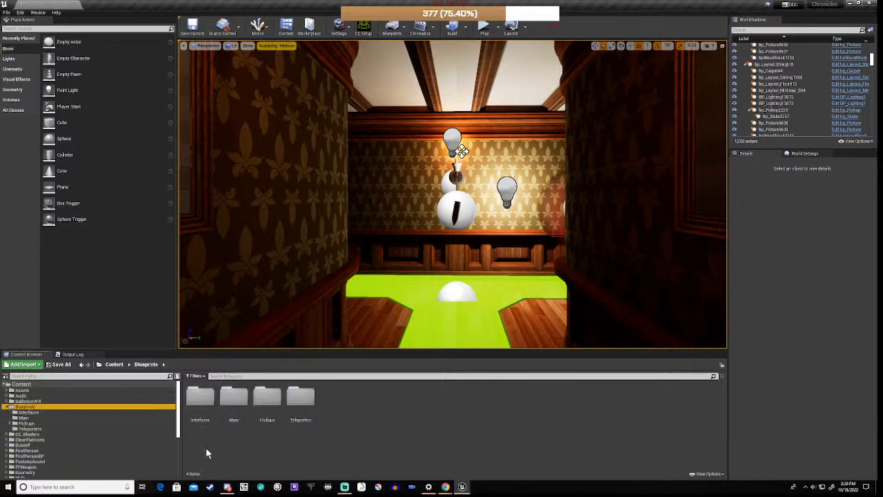
{"action": "left_click", "coordinate": [41, 418]}
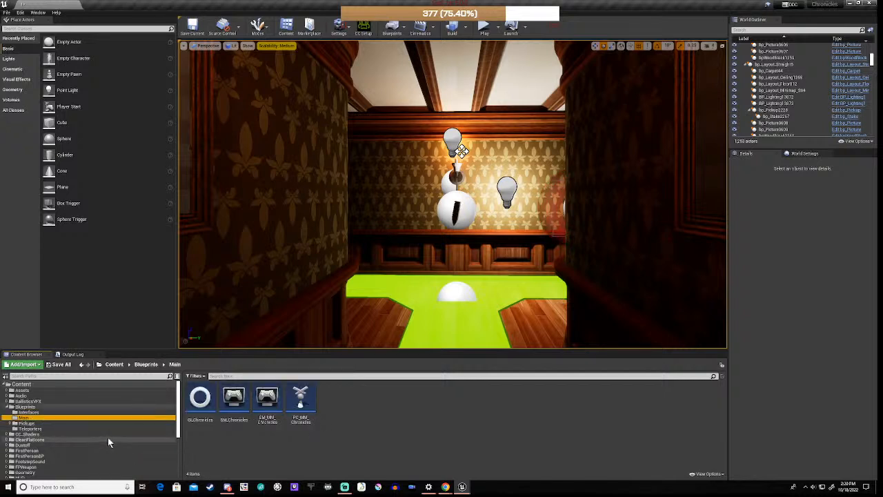
{"action": "scroll", "coordinate": [108, 442], "scroll_direction": "down", "scroll_amount": 2}
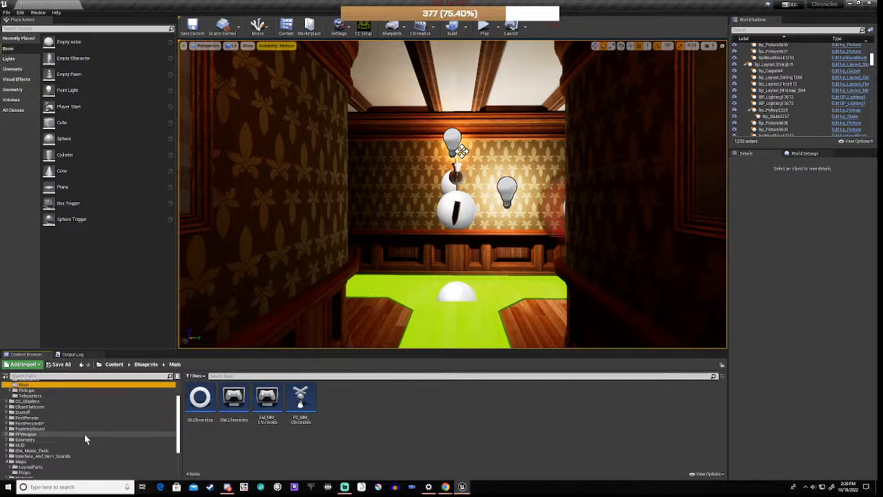
{"action": "left_click", "coordinate": [29, 424]}
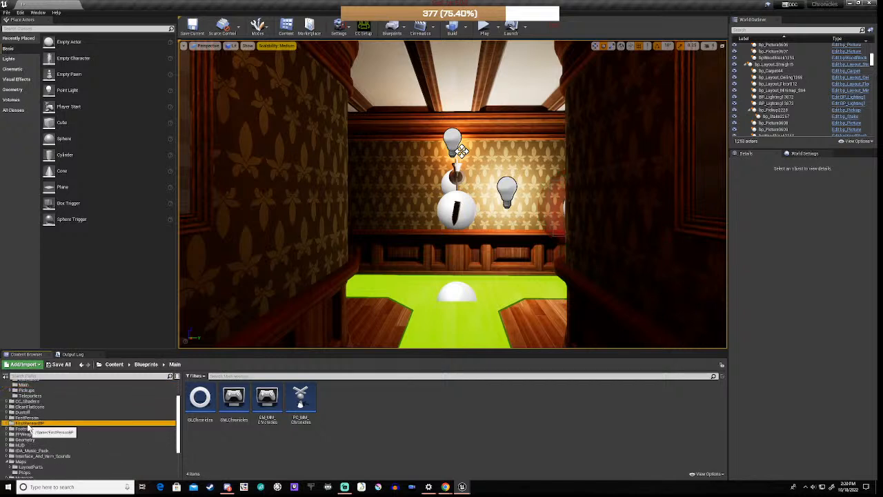
{"action": "left_click", "coordinate": [200, 403]}
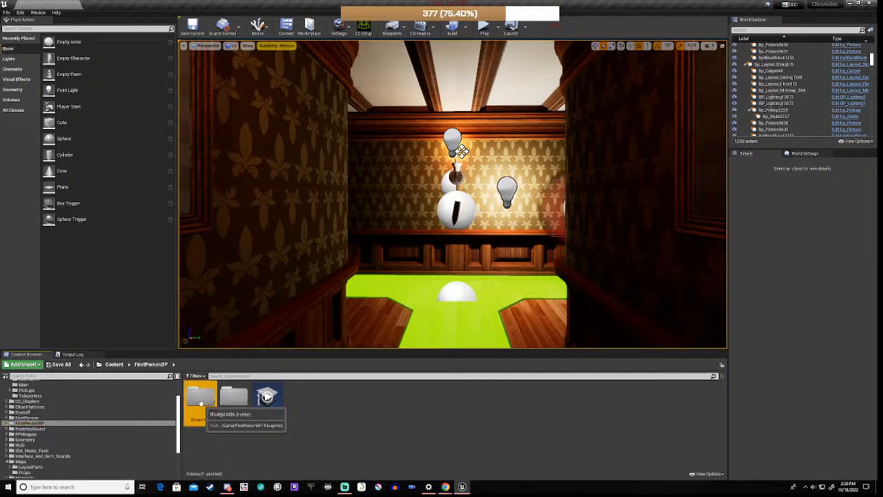
{"action": "double_click", "coordinate": [200, 403]}
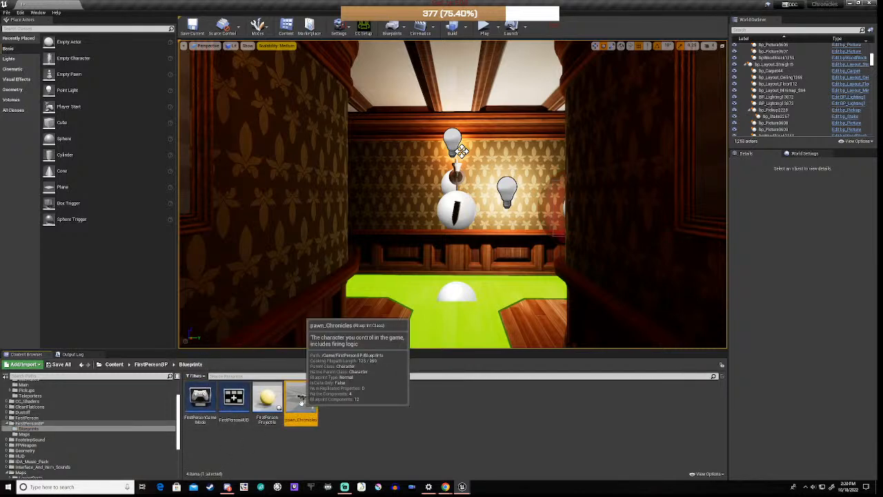
{"action": "double_click", "coordinate": [302, 404]}
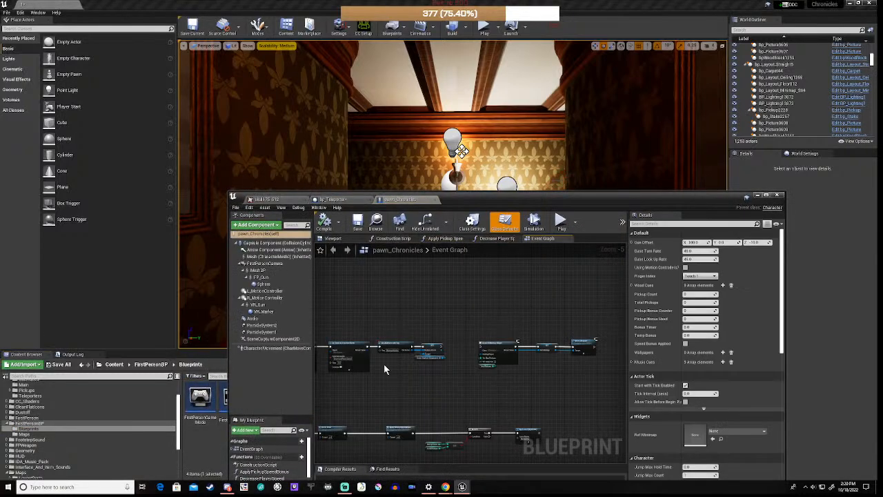
{"action": "scroll", "coordinate": [372, 378], "scroll_direction": "down", "scroll_amount": 5}
{"action": "right_click_drag", "start_coordinate": [518, 304], "coordinate": [525, 396]}
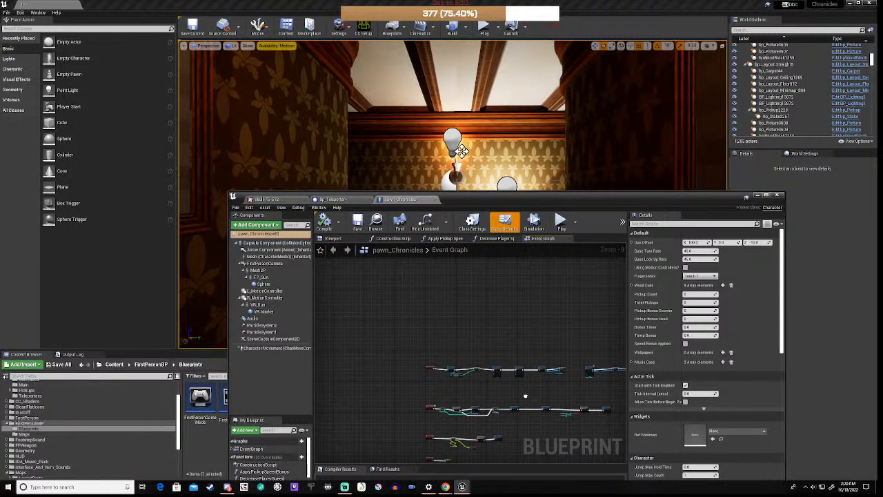
Add an Event Tick node in the empty area above the existing node chains of the event graph
{"action": "right_click", "coordinate": [435, 331]}
{"action": "type", "text": "event ti"}
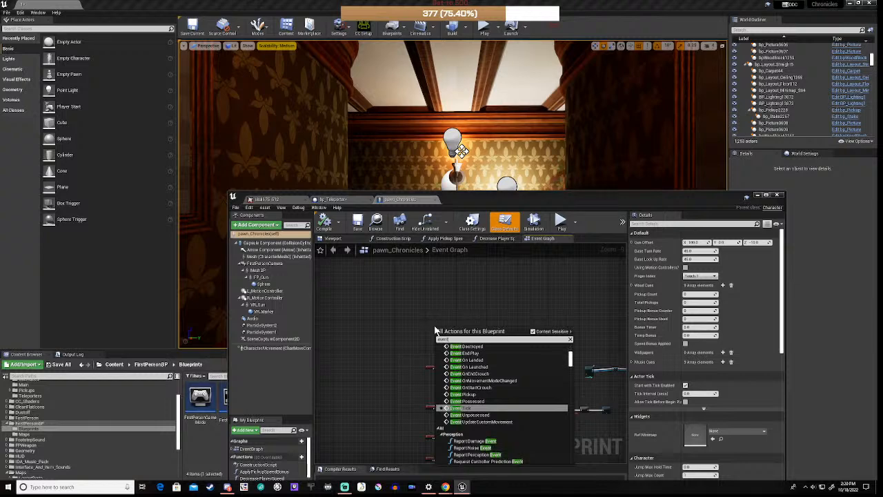
{"action": "type", "text": "c"}
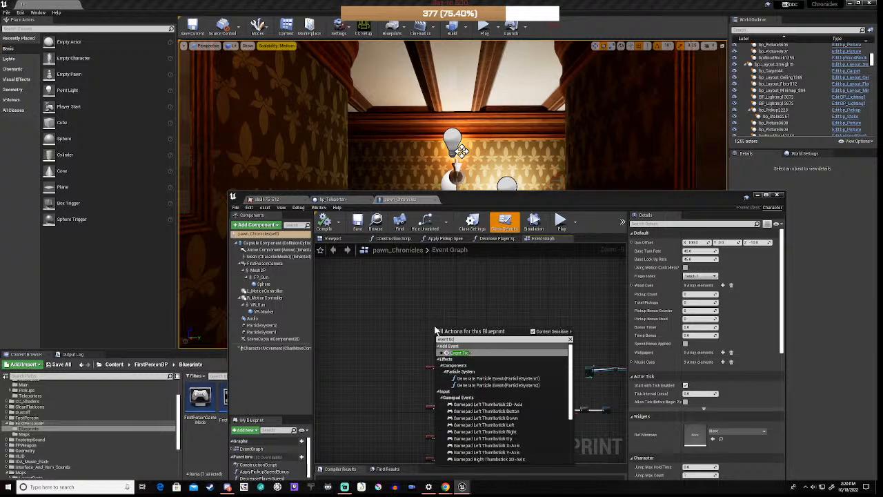
{"action": "left_click", "coordinate": [450, 353]}
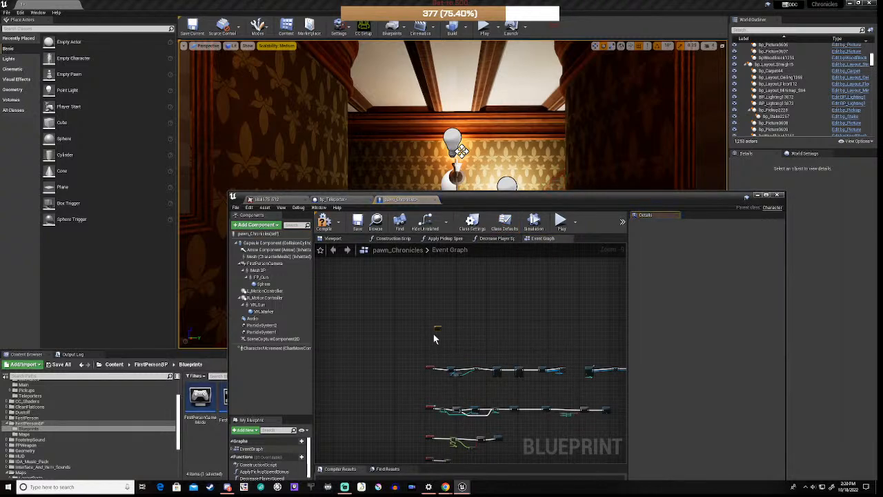
{"action": "scroll", "coordinate": [434, 338], "scroll_direction": "up", "scroll_amount": 5}
{"action": "left_click_drag", "start_coordinate": [463, 290], "coordinate": [458, 291]}
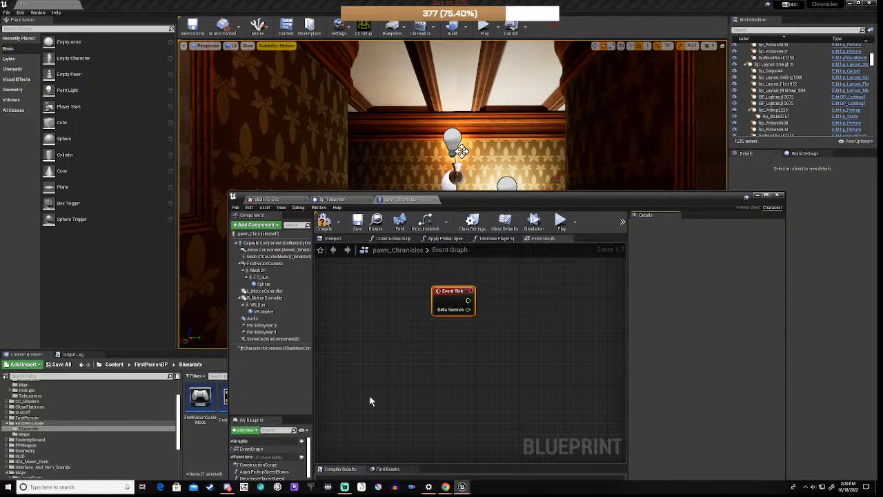
{"action": "right_click_drag", "start_coordinate": [481, 331], "coordinate": [443, 352]}
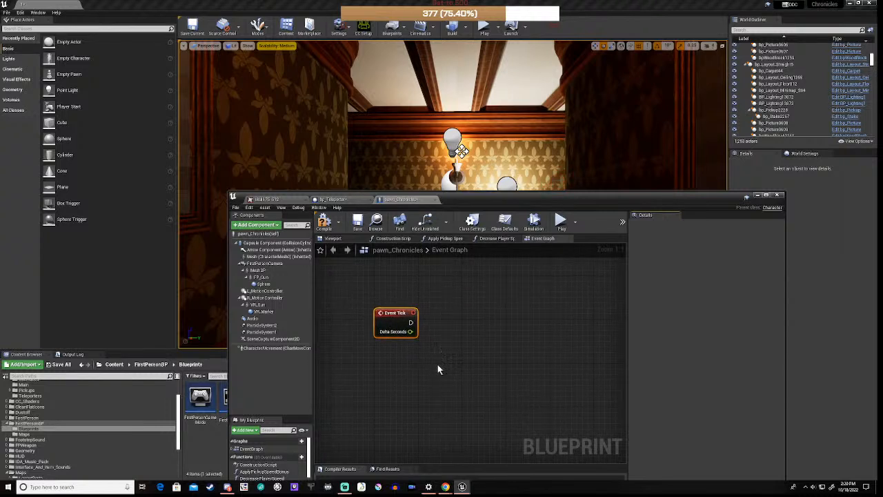
Add a LineTraceByChannel node beside Event Tick and connect Event Tick's execution output to it
{"action": "right_click", "coordinate": [473, 354]}
{"action": "type", "text": "line"}
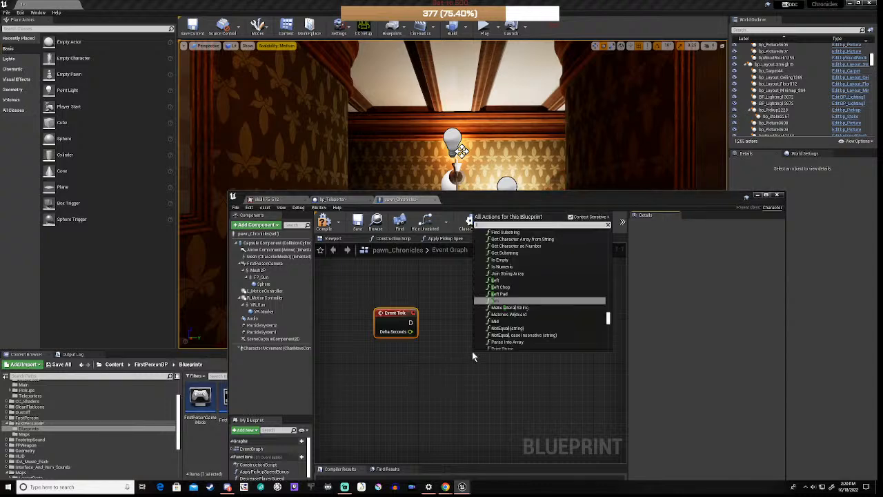
{"action": "type", "text": " st"}
{"action": "key", "text": "BackSpace"}
{"action": "key", "text": "BackSpace"}
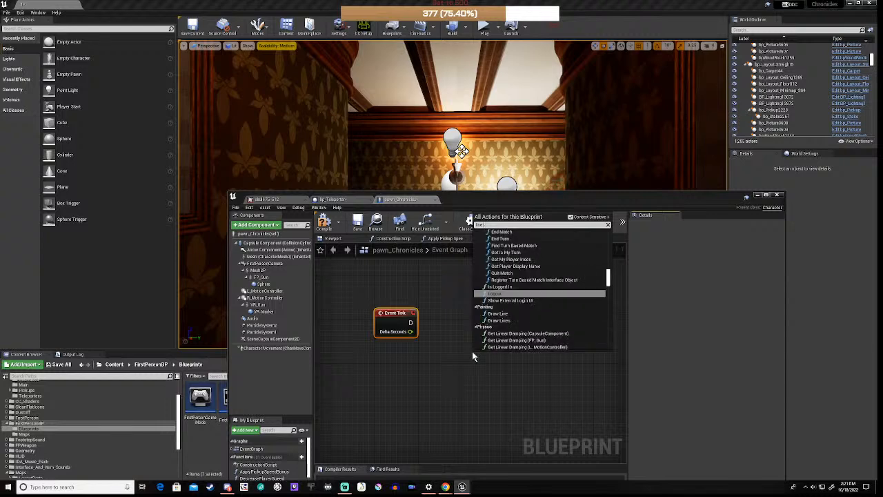
{"action": "type", "text": "trace"}
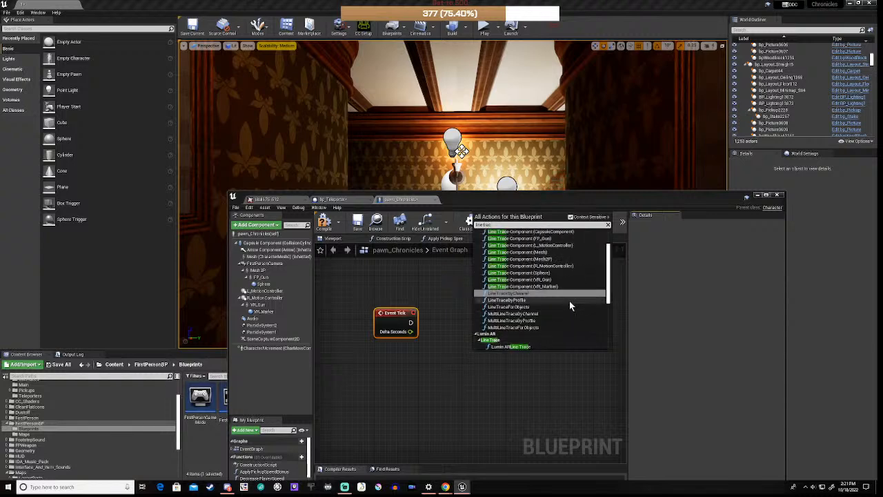
{"action": "scroll", "coordinate": [569, 301], "scroll_direction": "up", "scroll_amount": 2}
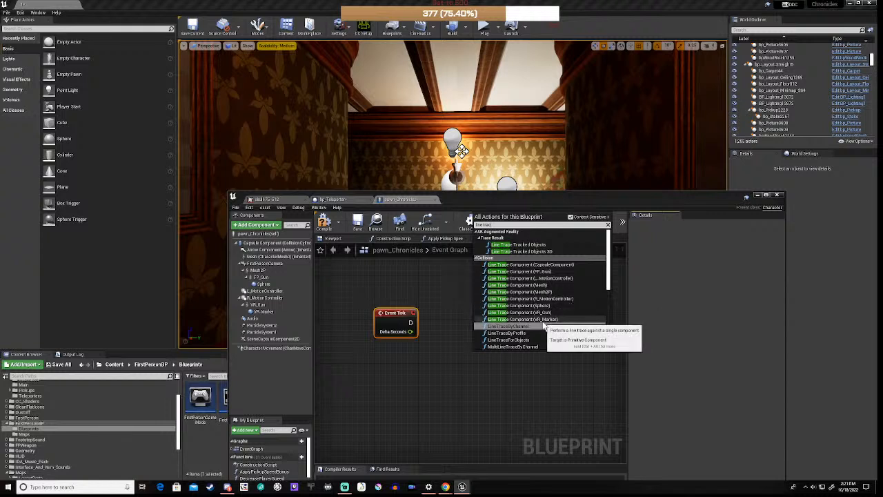
{"action": "scroll", "coordinate": [540, 321], "scroll_direction": "down", "scroll_amount": 1}
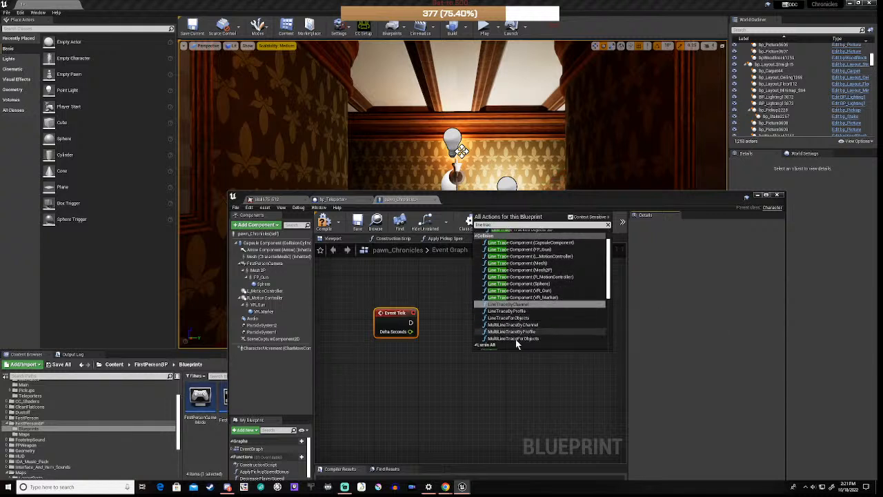
{"action": "left_click", "coordinate": [523, 304]}
{"action": "left_click_drag", "start_coordinate": [536, 360], "coordinate": [574, 316]}
{"action": "left_click_drag", "start_coordinate": [411, 323], "coordinate": [519, 327]}
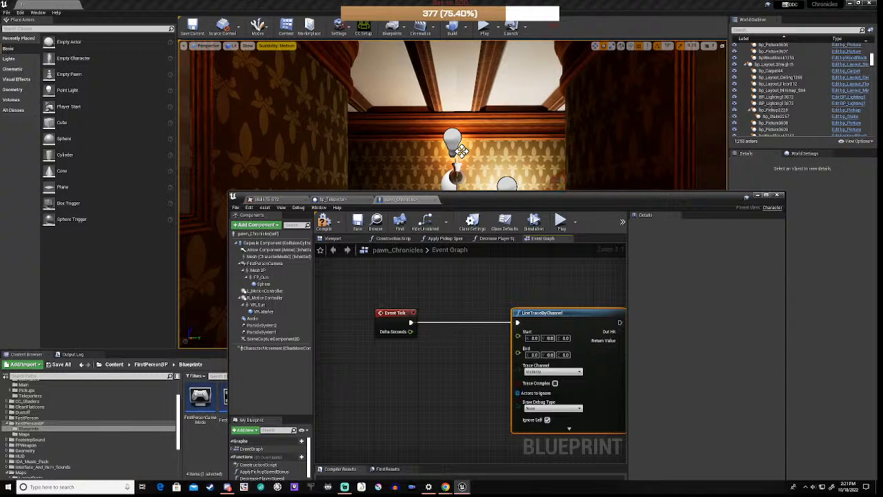
Move the LineTraceByChannel node farther away from Event Tick to make room between the two nodes
{"action": "right_click_drag", "start_coordinate": [472, 366], "coordinate": [442, 336]}
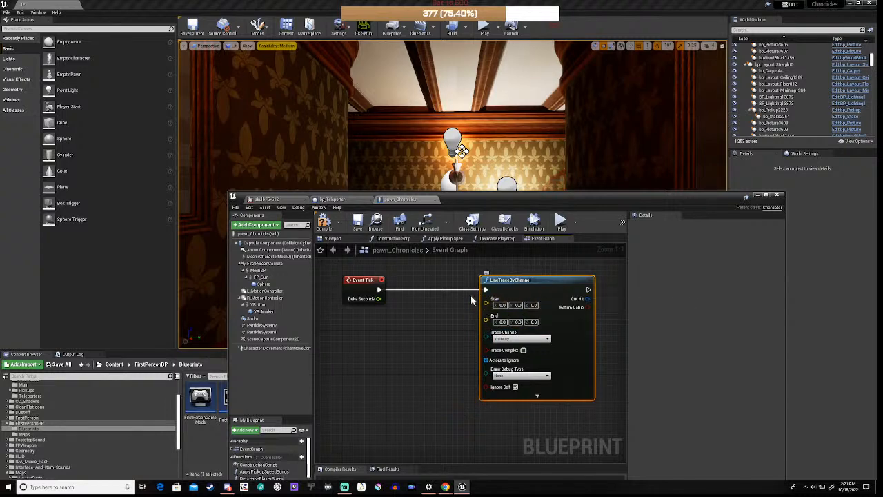
{"action": "scroll", "coordinate": [434, 320], "scroll_direction": "down", "scroll_amount": 3}
{"action": "left_click_drag", "start_coordinate": [475, 309], "coordinate": [548, 311]}
{"action": "scroll", "coordinate": [388, 325], "scroll_direction": "up", "scroll_amount": 3}
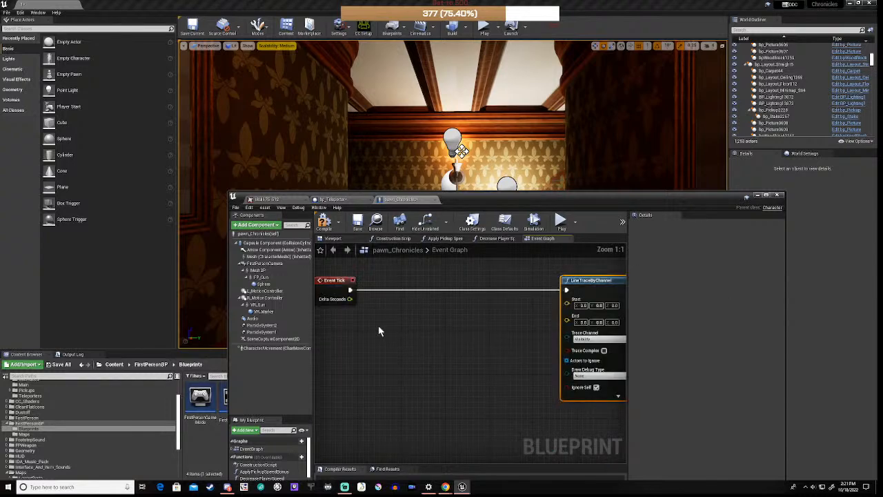
Add a Self reference below Event Tick and create a Get Actor Forward Vector node from its output
{"action": "right_click", "coordinate": [406, 322]}
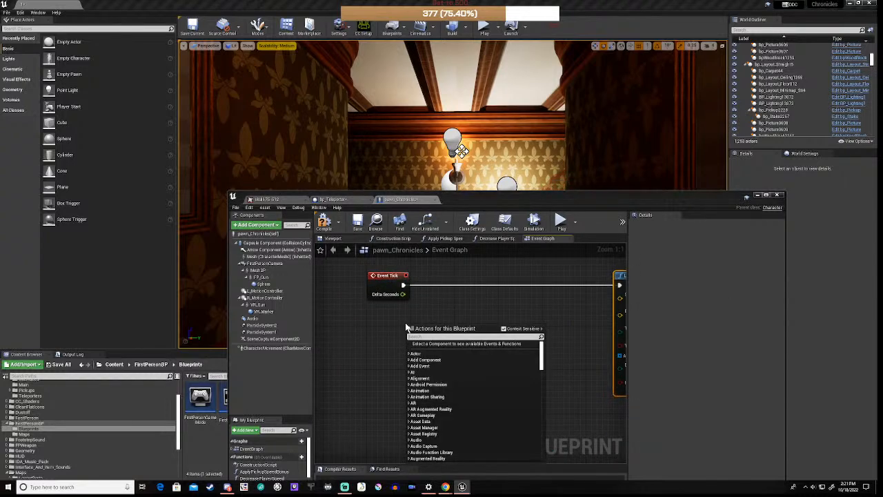
{"action": "type", "text": "get sel"}
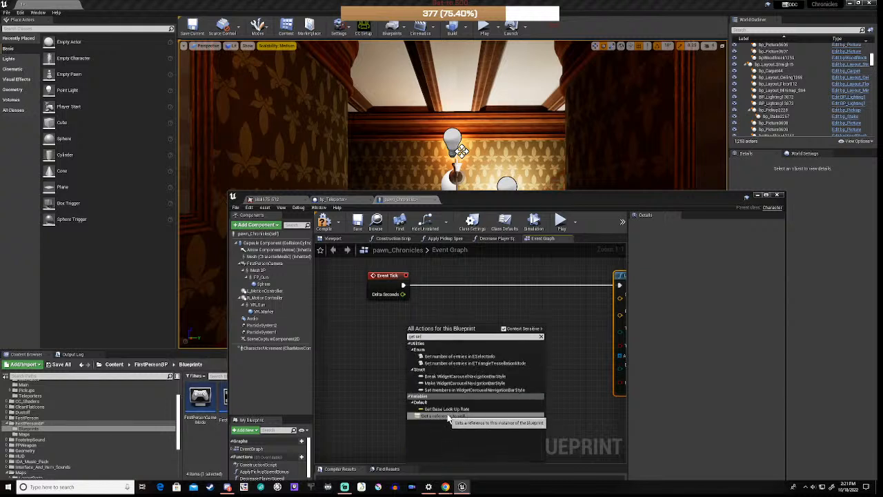
{"action": "left_click", "coordinate": [445, 416]}
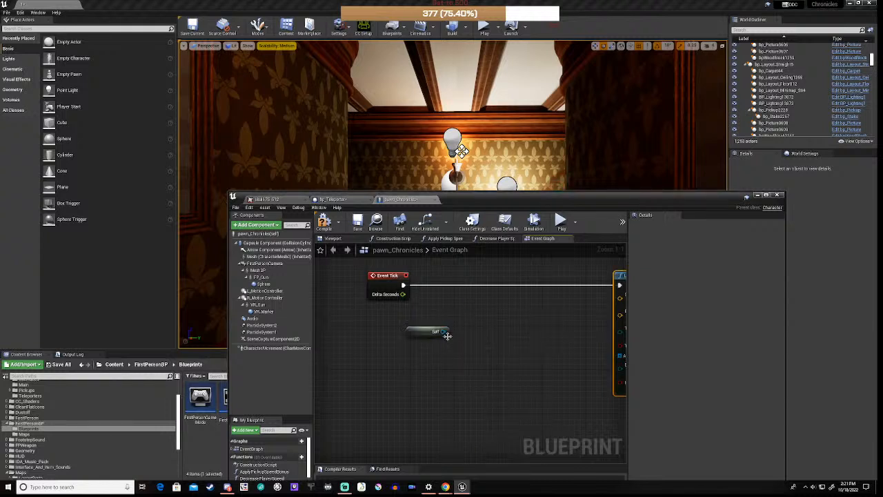
{"action": "left_click_drag", "start_coordinate": [444, 333], "coordinate": [487, 333]}
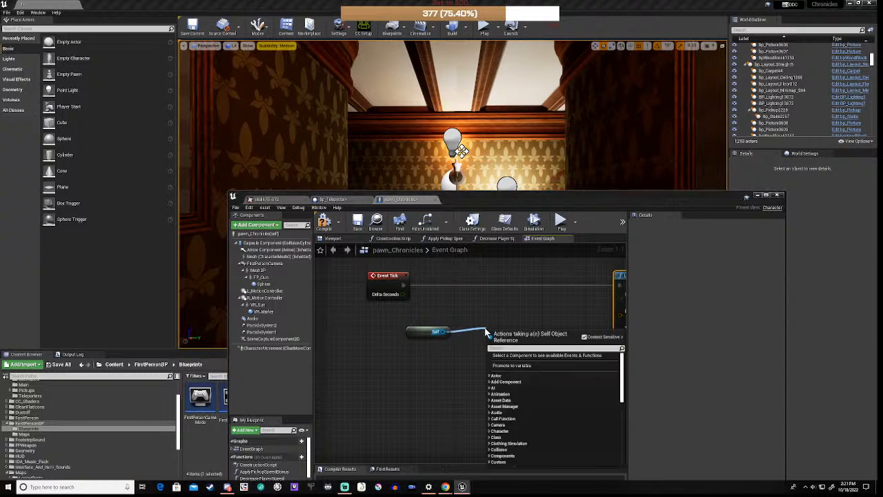
{"action": "type", "text": "get tr"}
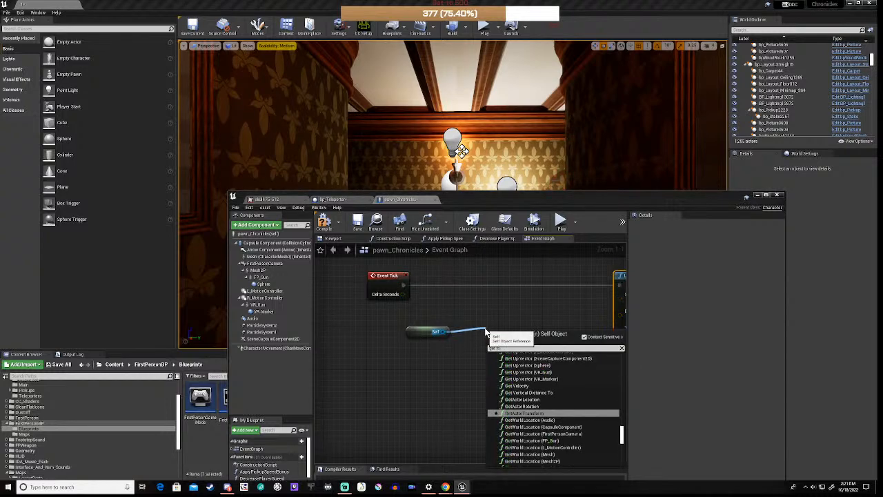
{"action": "key", "text": "BackSpace"}
{"action": "key", "text": "BackSpace"}
{"action": "type", "text": "forw"}
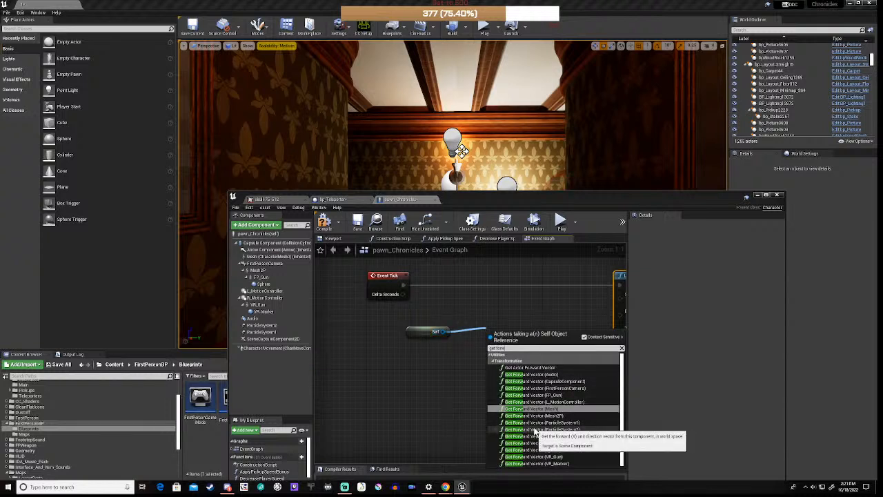
{"action": "left_click", "coordinate": [539, 370]}
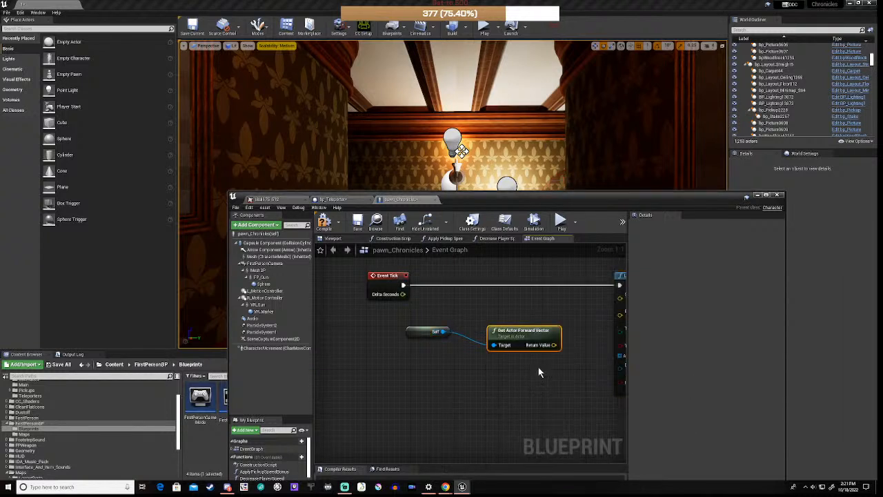
Rearrange the Self and Get Actor Forward Vector nodes lower down, beneath the execution wire from Event Tick
{"action": "left_click_drag", "start_coordinate": [384, 324], "coordinate": [462, 354]}
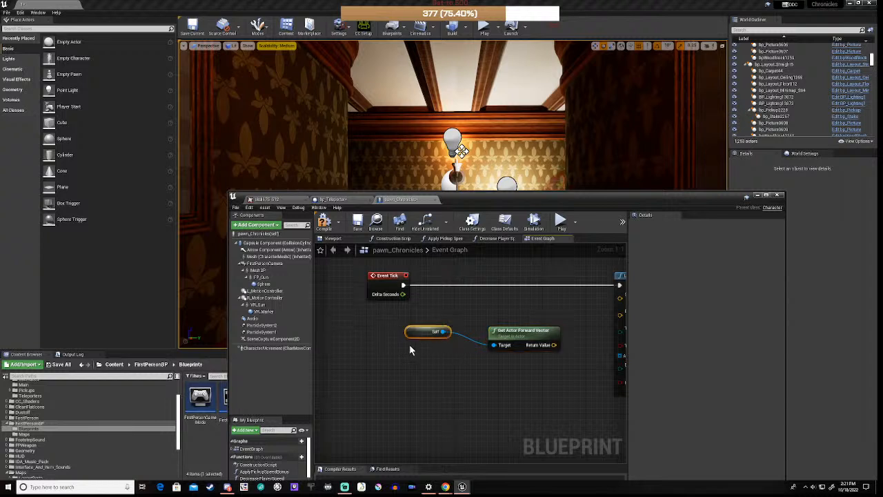
{"action": "left_click_drag", "start_coordinate": [420, 331], "coordinate": [410, 341]}
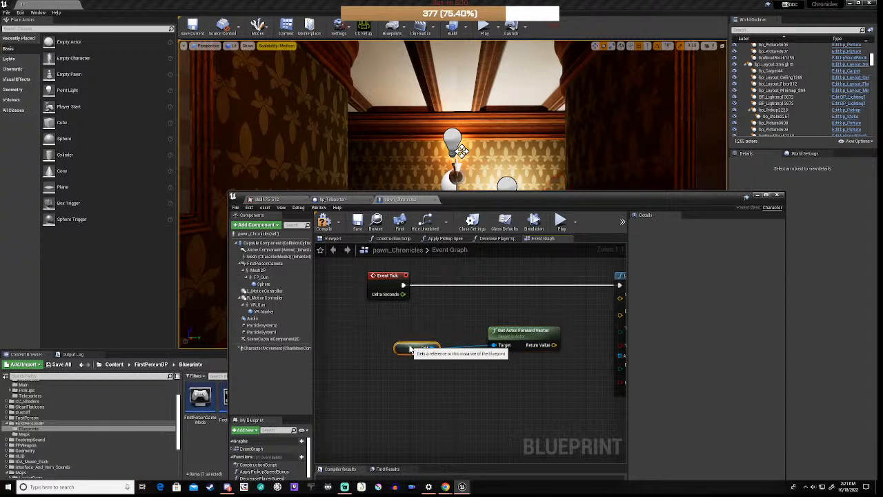
{"action": "right_click_drag", "start_coordinate": [464, 368], "coordinate": [408, 362]}
{"action": "left_click_drag", "start_coordinate": [423, 340], "coordinate": [389, 372]}
{"action": "right_click_drag", "start_coordinate": [393, 339], "coordinate": [402, 321]}
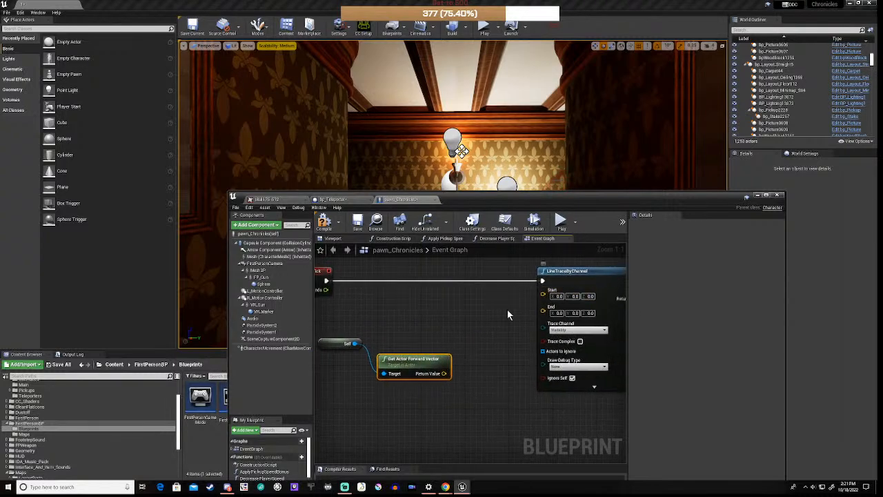
Split the Start pin of LineTraceByChannel into its components and set Start Z to 100.0
{"action": "right_click", "coordinate": [543, 296]}
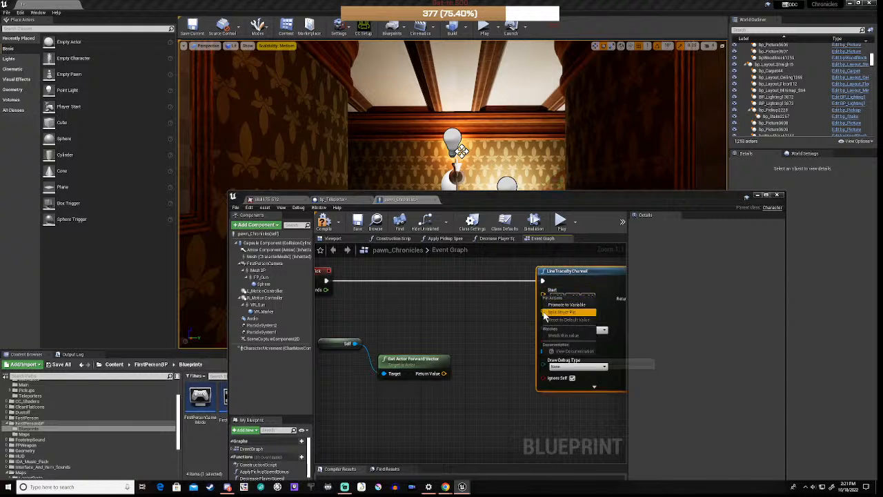
{"action": "left_click", "coordinate": [562, 312]}
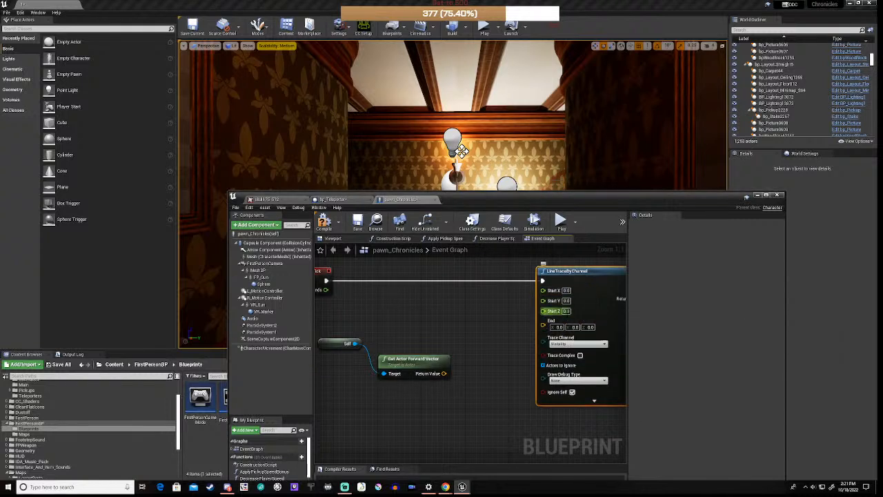
{"action": "left_click", "coordinate": [567, 310]}
{"action": "type", "text": "100.0"}
{"action": "left_click", "coordinate": [475, 310]}
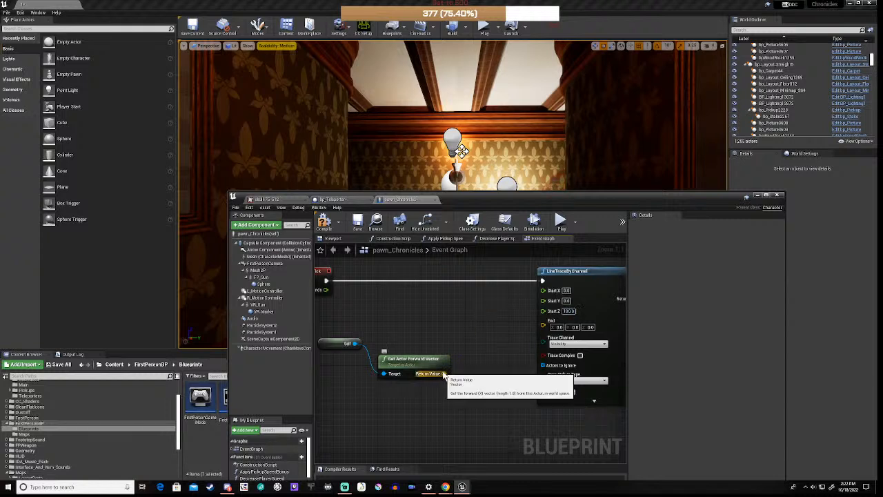
Split the Get Actor Forward Vector return value and connect its X and Y outputs to Start X and Start Y
{"action": "right_click", "coordinate": [443, 374]}
{"action": "left_click", "coordinate": [461, 391]}
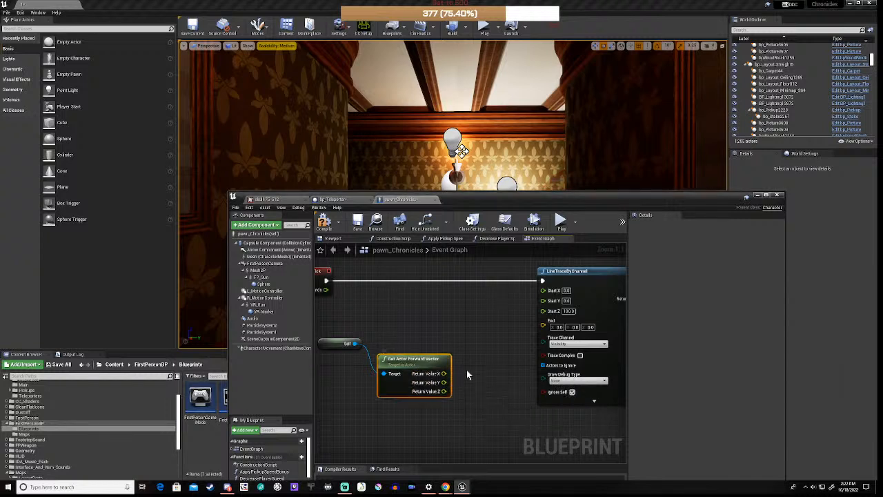
{"action": "left_click_drag", "start_coordinate": [444, 373], "coordinate": [543, 290]}
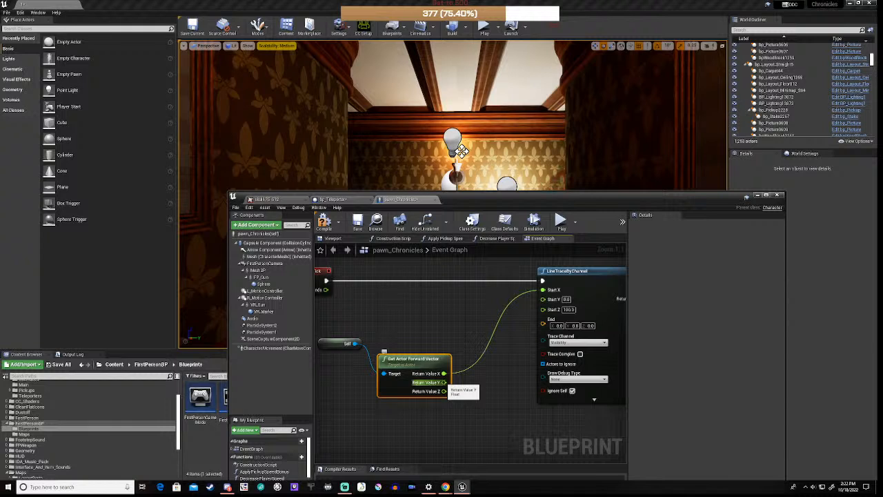
{"action": "left_click_drag", "start_coordinate": [445, 383], "coordinate": [549, 304]}
{"action": "left_click_drag", "start_coordinate": [549, 304], "coordinate": [548, 304]}
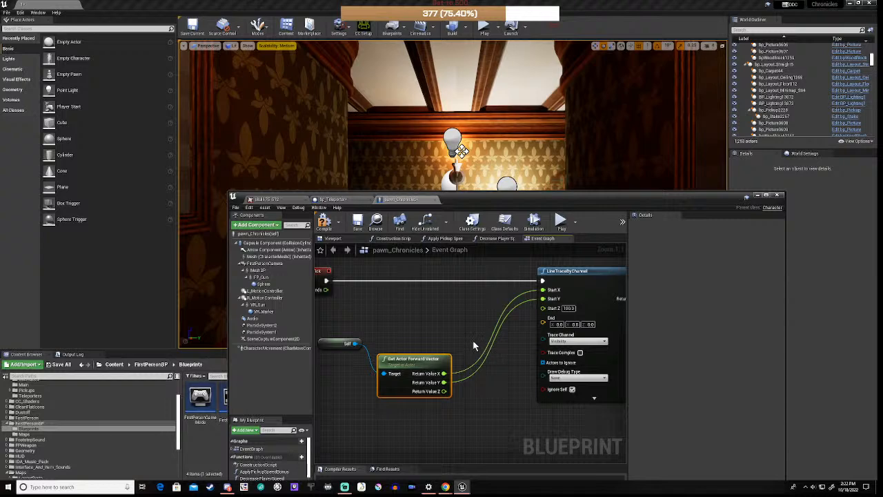
Set Start Z of the LineTraceByChannel node to 50
{"action": "mouse_move", "coordinate": [474, 347]}
{"action": "right_mouse_down"}
{"action": "mouse_move", "coordinate": [449, 338]}
{"action": "mouse_move", "coordinate": [463, 335]}
{"action": "right_mouse_up"}
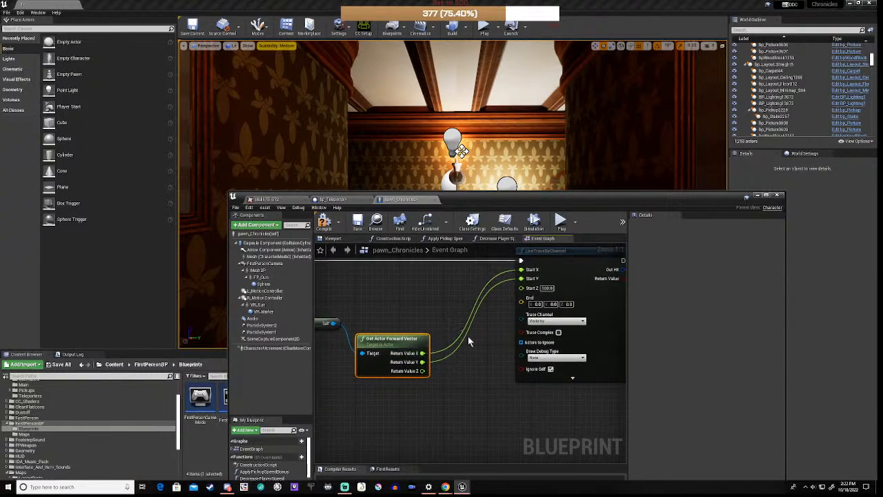
{"action": "scroll", "coordinate": [494, 335], "scroll_direction": "down", "scroll_amount": 1}
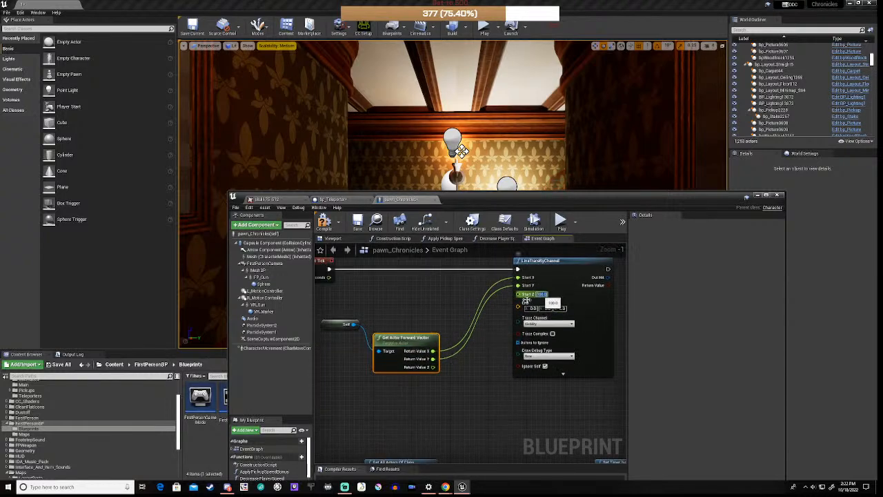
{"action": "type", "text": "50"}
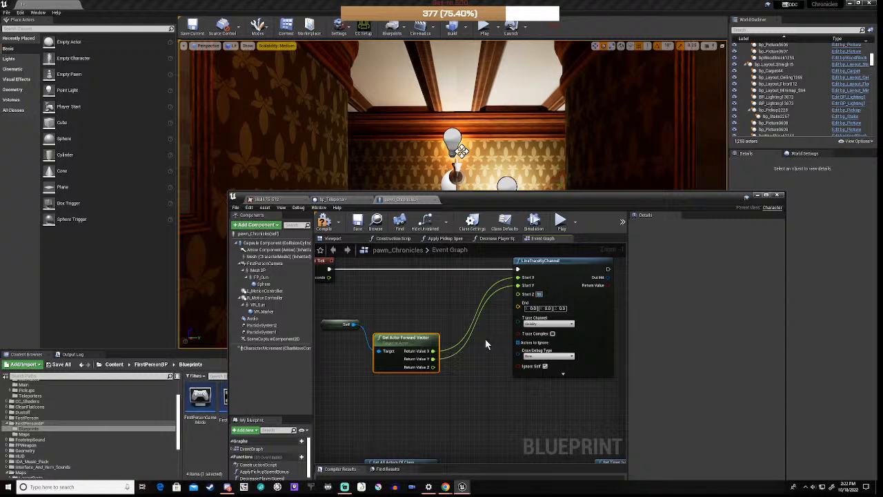
{"action": "left_click", "coordinate": [485, 343]}
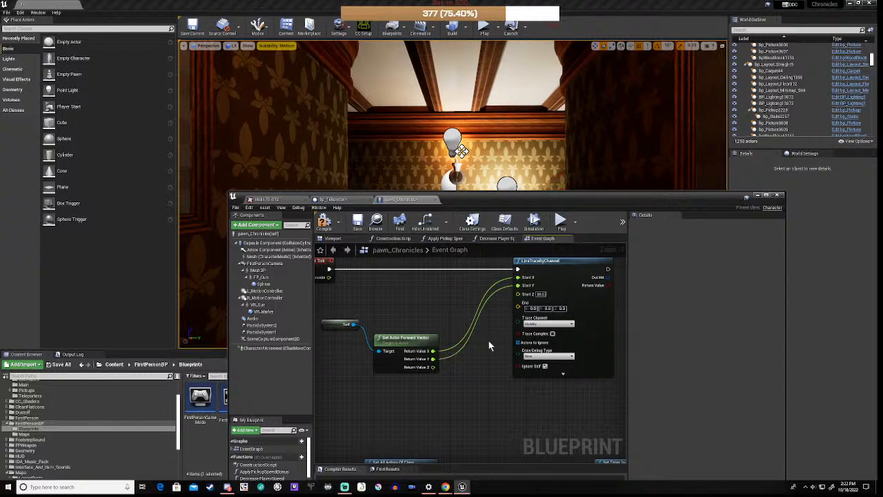
Move the Self node down and the Get Actor Forward Vector node up, closer to the execution wire
{"action": "right_click_drag", "start_coordinate": [496, 319], "coordinate": [508, 347]}
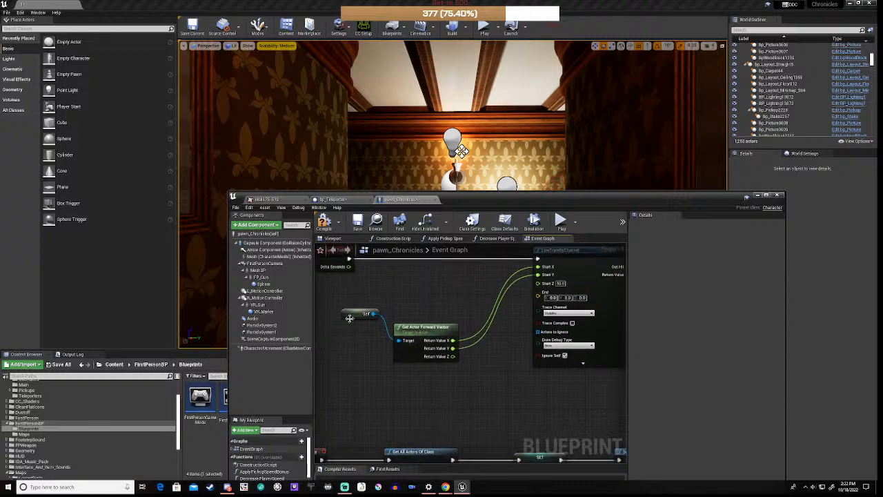
{"action": "left_click_drag", "start_coordinate": [348, 313], "coordinate": [343, 337]}
{"action": "left_click_drag", "start_coordinate": [412, 328], "coordinate": [418, 308]}
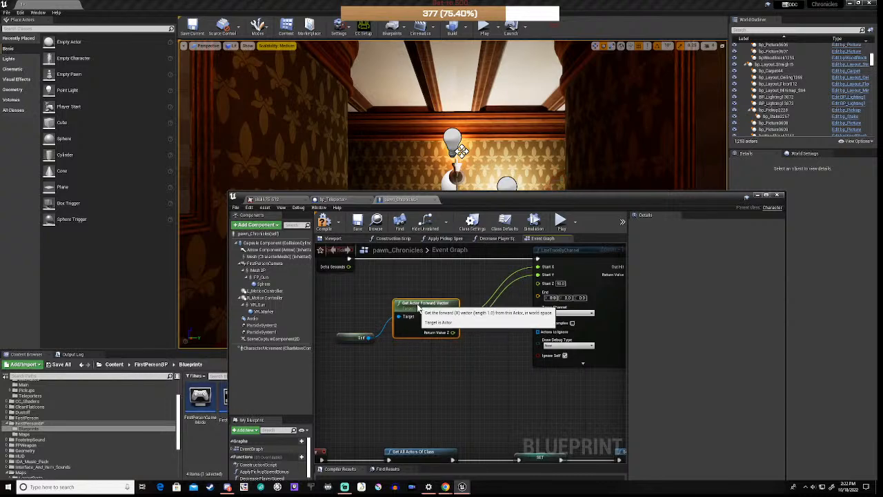
Move the Event Tick, Self, Get Actor Forward Vector and LineTraceByChannel nodes together upward, away from the BeginPlay chain
{"action": "scroll", "coordinate": [452, 354], "scroll_direction": "down", "scroll_amount": 3}
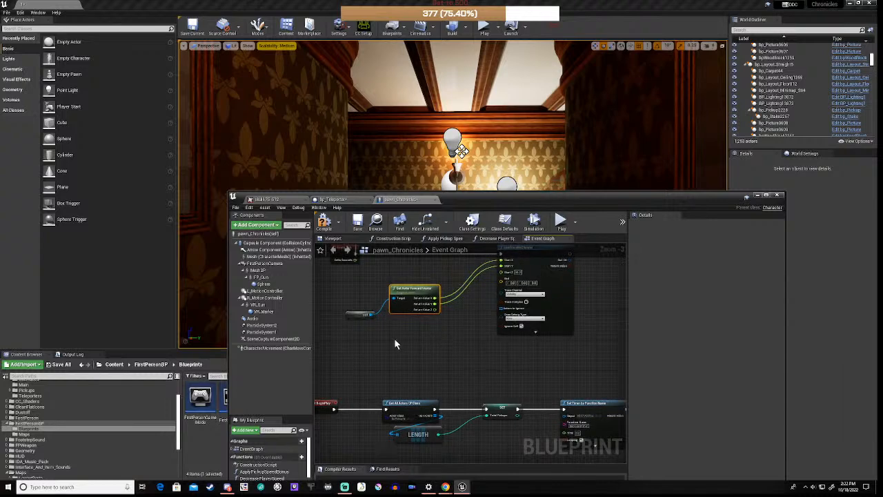
{"action": "right_click_drag", "start_coordinate": [395, 338], "coordinate": [418, 362]}
{"action": "left_click_drag", "start_coordinate": [337, 271], "coordinate": [592, 363]}
{"action": "left_click_drag", "start_coordinate": [537, 268], "coordinate": [535, 251]}
{"action": "right_click_drag", "start_coordinate": [536, 252], "coordinate": [511, 310]}
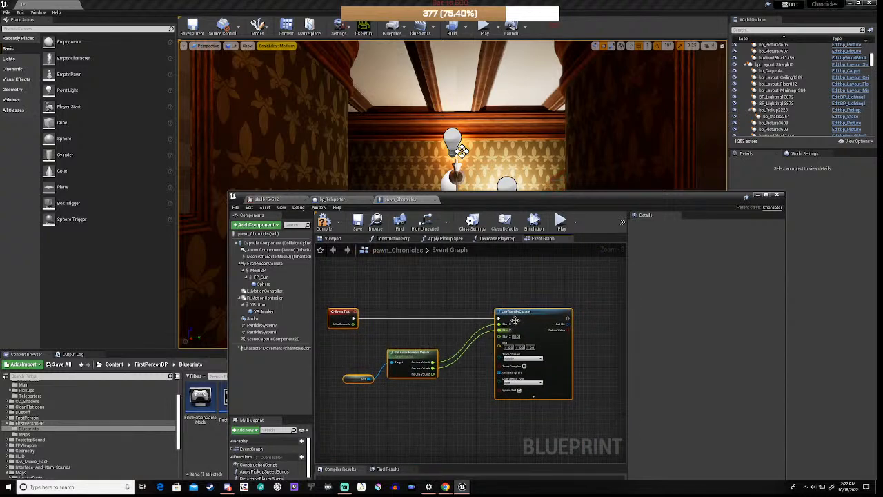
{"action": "left_click_drag", "start_coordinate": [528, 315], "coordinate": [520, 281]}
{"action": "scroll", "coordinate": [441, 360], "scroll_direction": "up", "scroll_amount": 3}
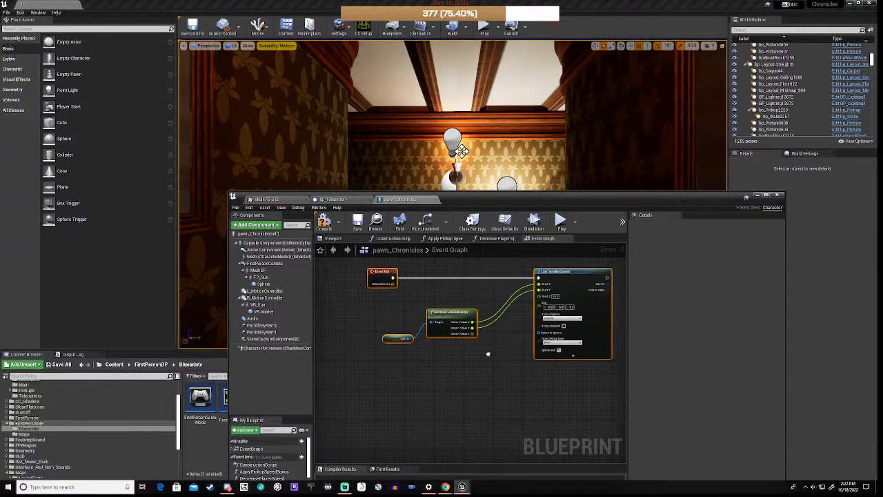
Place the Self node directly beneath Get Actor Forward Vector and move LineTraceByChannel farther right along the execution wire
{"action": "mouse_move", "coordinate": [358, 336]}
{"action": "left_mouse_down"}
{"action": "mouse_move", "coordinate": [408, 344]}
{"action": "mouse_move", "coordinate": [344, 331]}
{"action": "left_mouse_up"}
{"action": "left_click", "coordinate": [428, 359]}
{"action": "scroll", "coordinate": [398, 368], "scroll_direction": "down", "scroll_amount": 5}
{"action": "scroll", "coordinate": [408, 363], "scroll_direction": "up", "scroll_amount": 5}
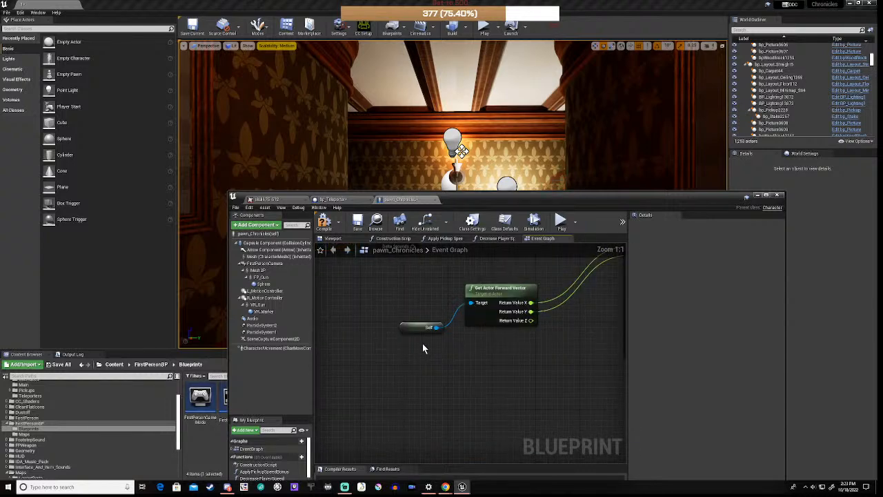
{"action": "left_click_drag", "start_coordinate": [407, 329], "coordinate": [473, 338]}
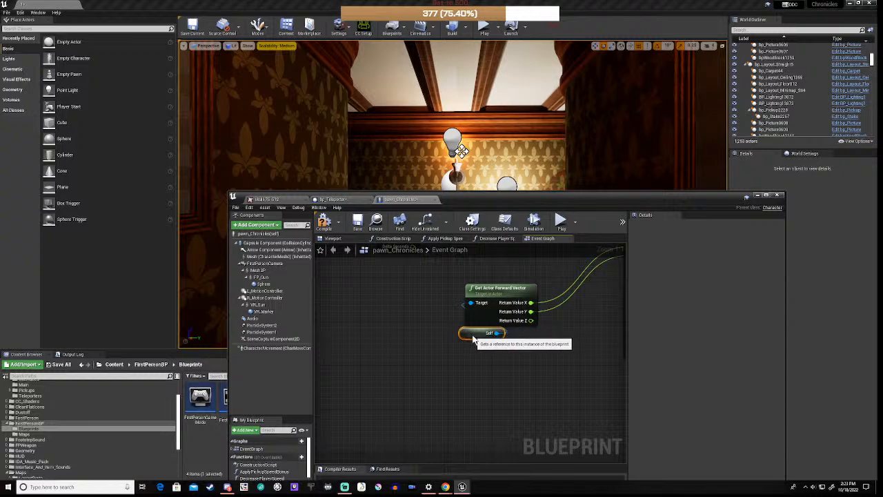
{"action": "scroll", "coordinate": [442, 369], "scroll_direction": "down", "scroll_amount": 4}
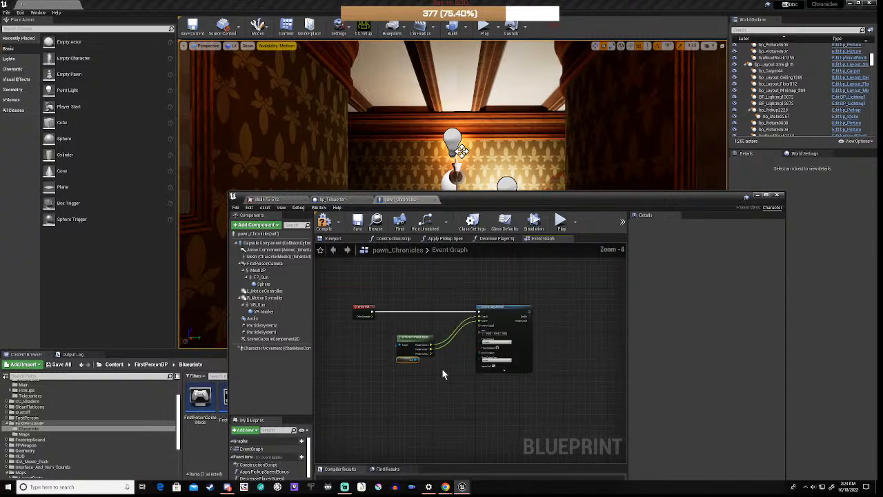
{"action": "left_click_drag", "start_coordinate": [503, 312], "coordinate": [550, 313]}
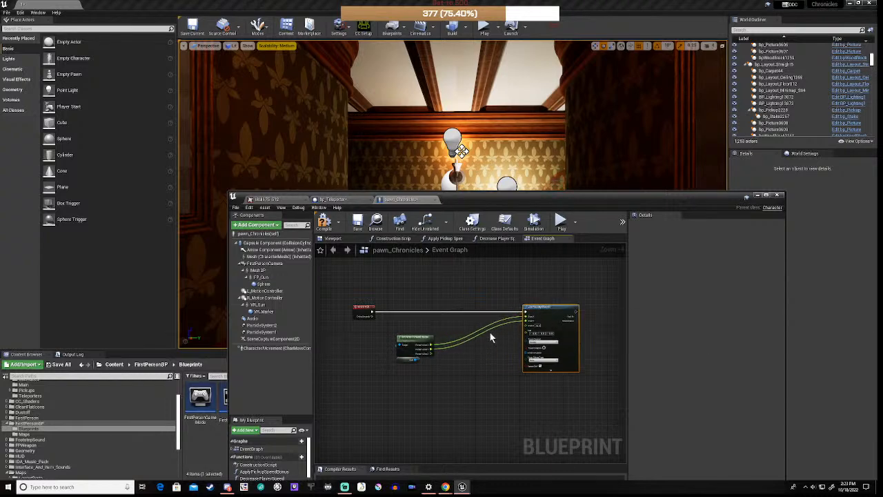
Move Get Actor Forward Vector below the Self node and add a GetActorLocation node connected to Self
{"action": "scroll", "coordinate": [457, 364], "scroll_direction": "up", "scroll_amount": 2}
{"action": "scroll", "coordinate": [386, 384], "scroll_direction": "up", "scroll_amount": 2}
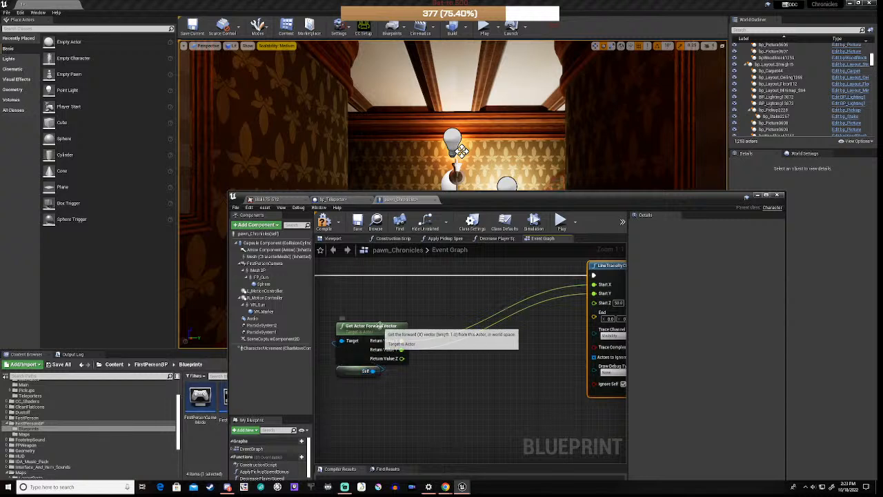
{"action": "left_click_drag", "start_coordinate": [379, 325], "coordinate": [410, 348]}
{"action": "type", "text": "get"}
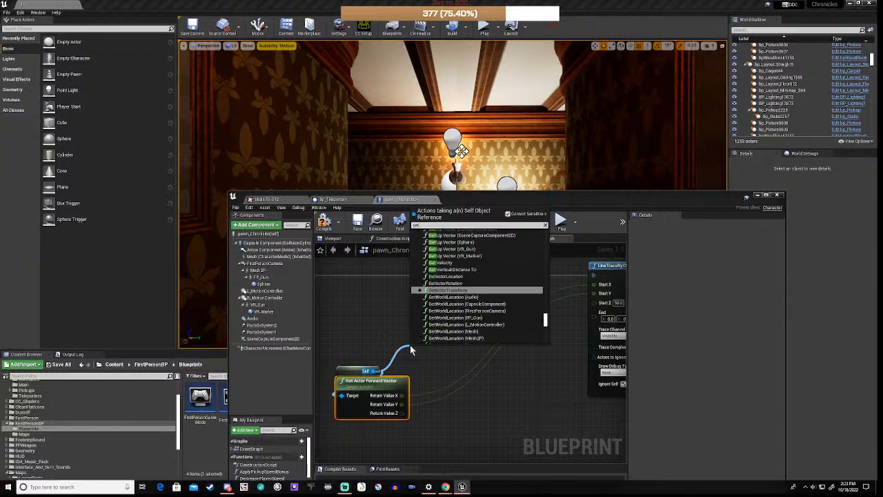
{"action": "type", "text": " lo"}
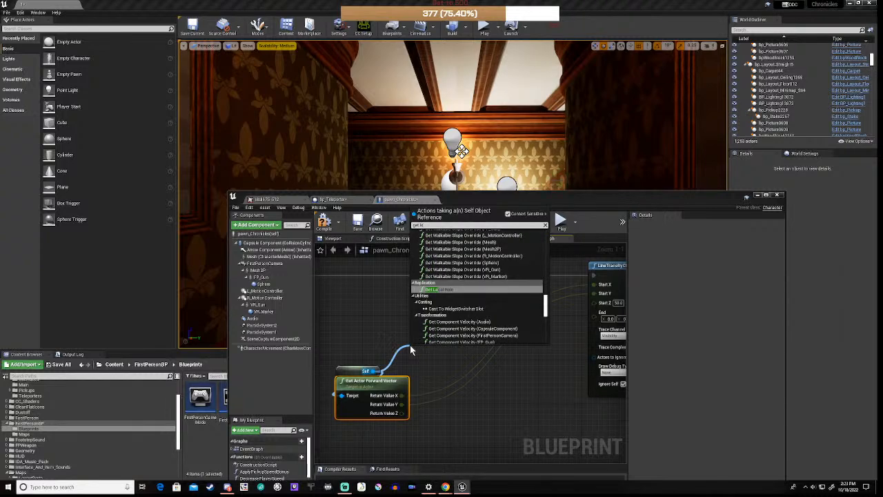
{"action": "scroll", "coordinate": [469, 306], "scroll_direction": "up", "scroll_amount": 5}
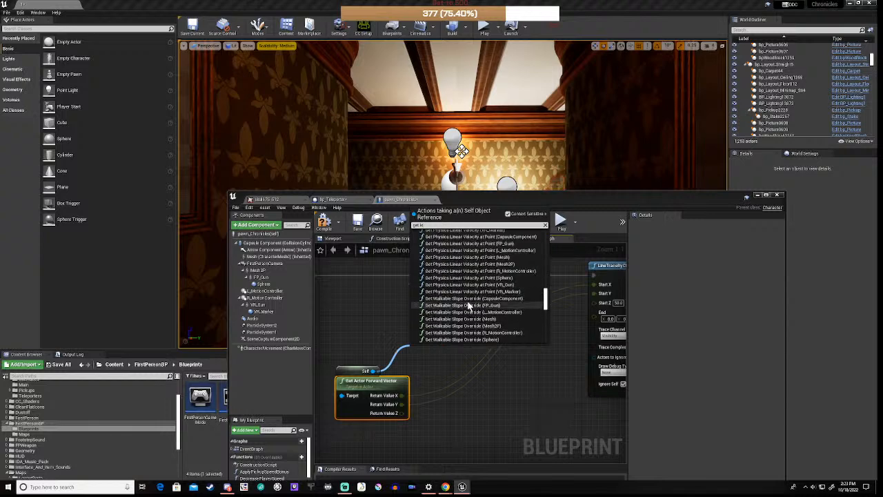
{"action": "scroll", "coordinate": [469, 305], "scroll_direction": "up", "scroll_amount": 6}
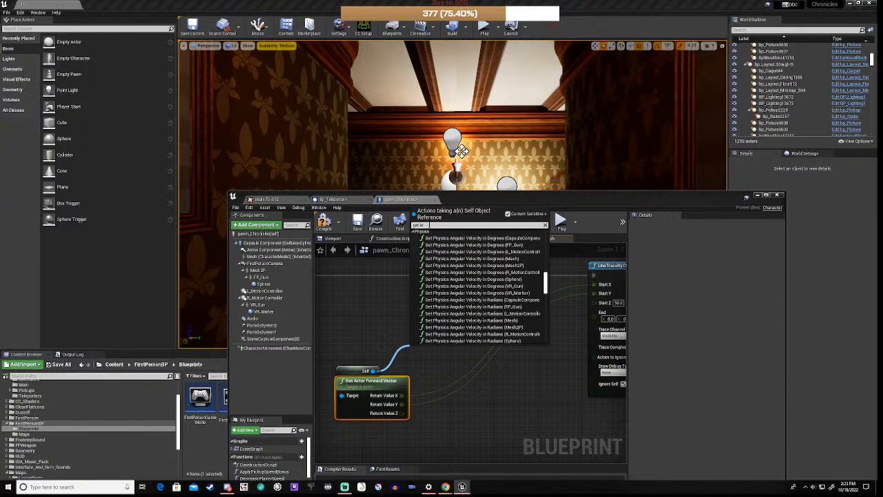
{"action": "type", "text": "c"}
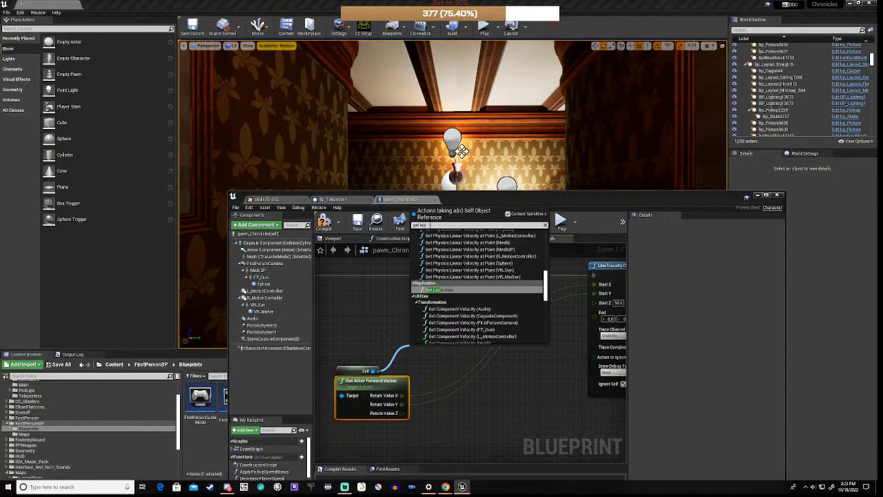
{"action": "type", "text": "ation"}
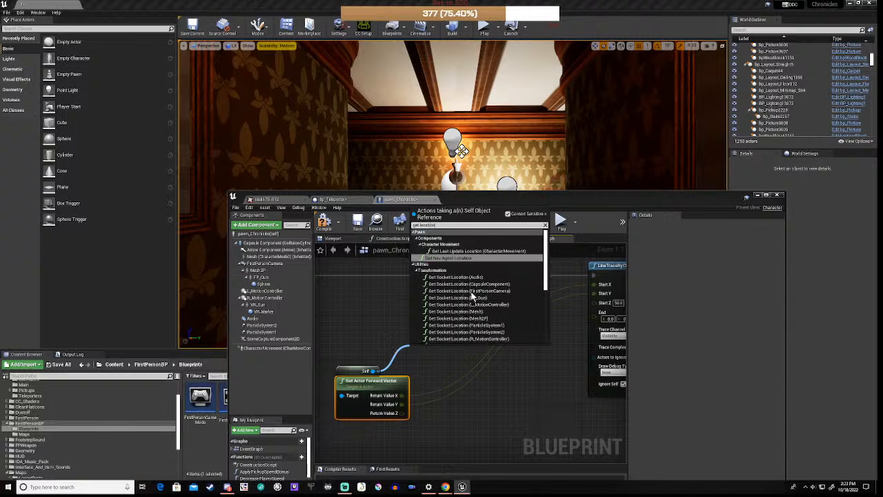
{"action": "scroll", "coordinate": [480, 303], "scroll_direction": "down", "scroll_amount": 5}
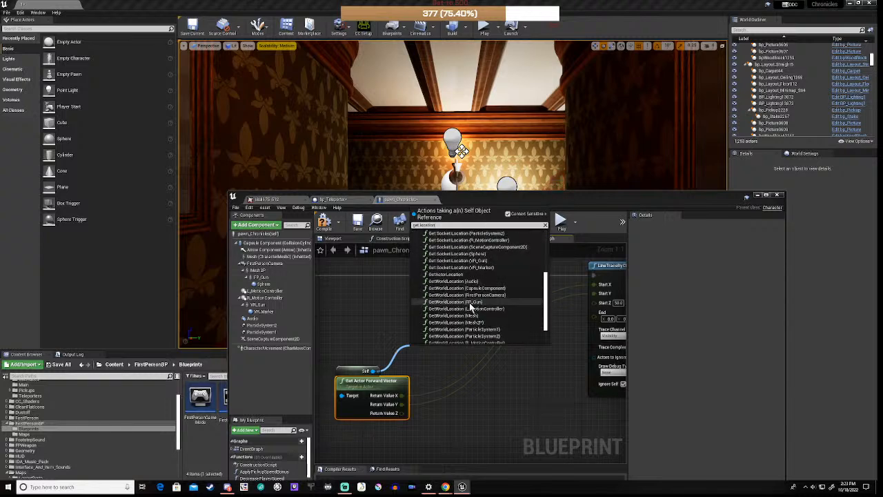
{"action": "left_click", "coordinate": [447, 274]}
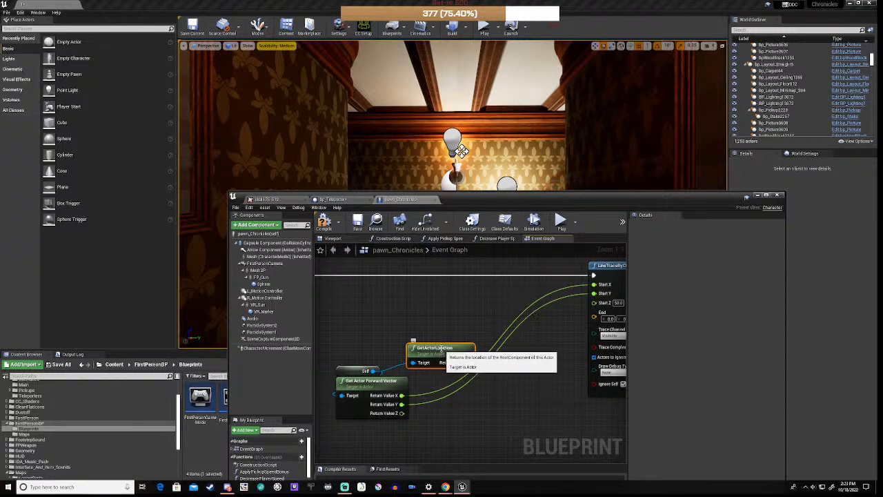
Move GetActorLocation up, split its return value, and connect its X and Y outputs to Start X and Start Y of LineTraceByChannel
{"action": "left_click_drag", "start_coordinate": [442, 349], "coordinate": [441, 316]}
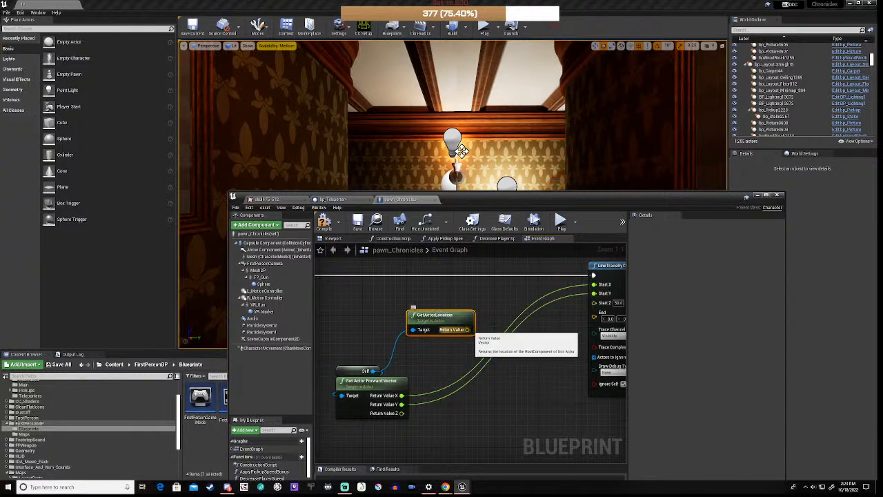
{"action": "right_click", "coordinate": [468, 330]}
{"action": "left_click", "coordinate": [481, 347]}
{"action": "right_click_drag", "start_coordinate": [458, 354], "coordinate": [389, 346]}
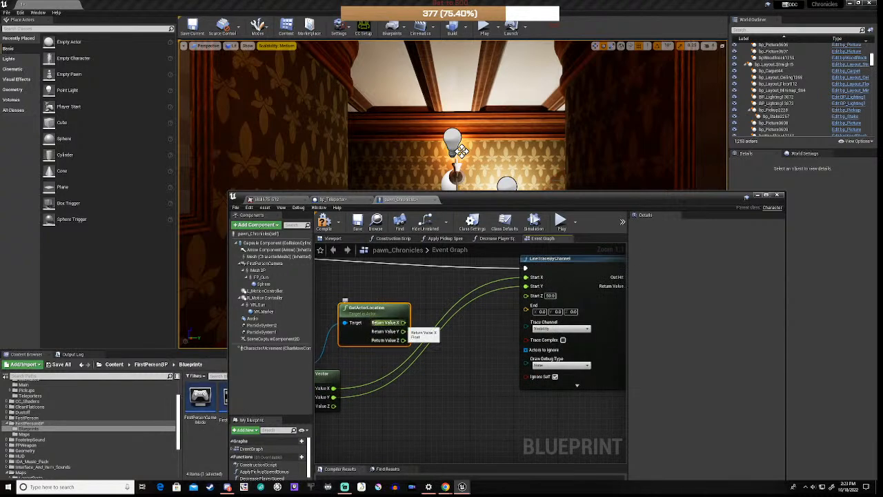
{"action": "left_click_drag", "start_coordinate": [403, 323], "coordinate": [527, 278]}
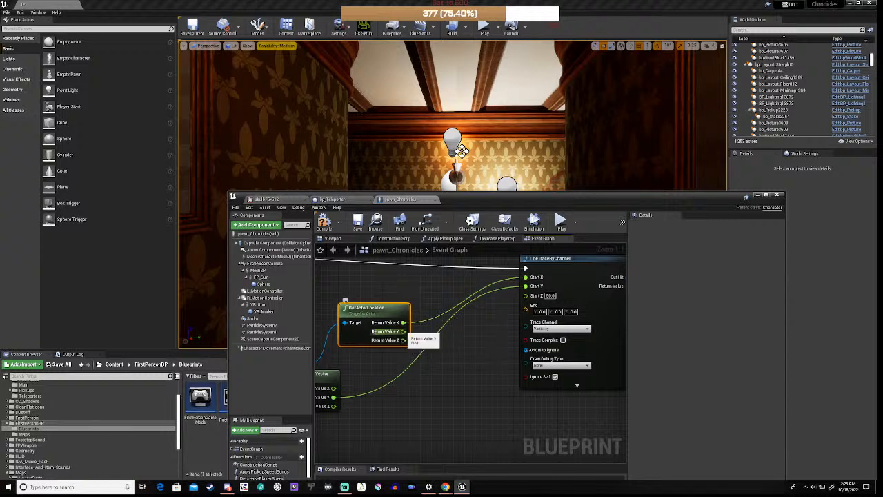
{"action": "left_click_drag", "start_coordinate": [404, 331], "coordinate": [526, 286]}
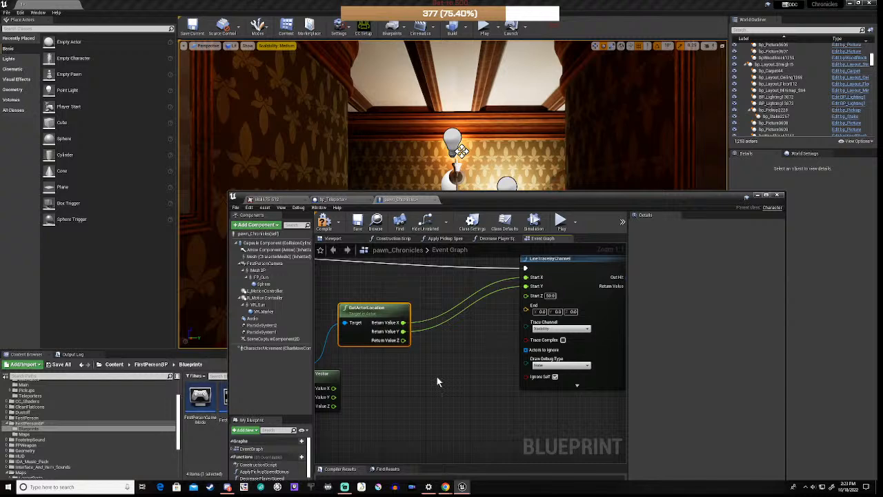
Split the End pin of LineTraceByChannel into its components and set End Z to 100.0
{"action": "right_click_drag", "start_coordinate": [437, 377], "coordinate": [536, 337]}
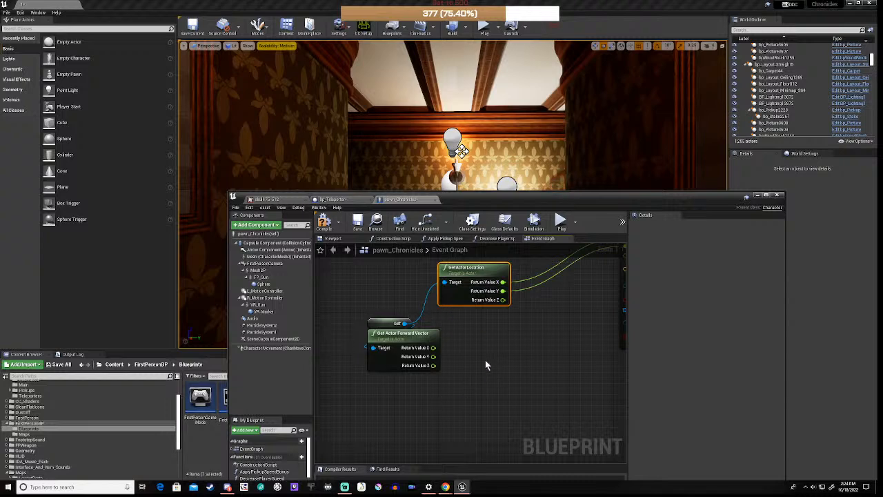
{"action": "scroll", "coordinate": [476, 369], "scroll_direction": "down", "scroll_amount": 1}
{"action": "scroll", "coordinate": [445, 377], "scroll_direction": "down", "scroll_amount": 2}
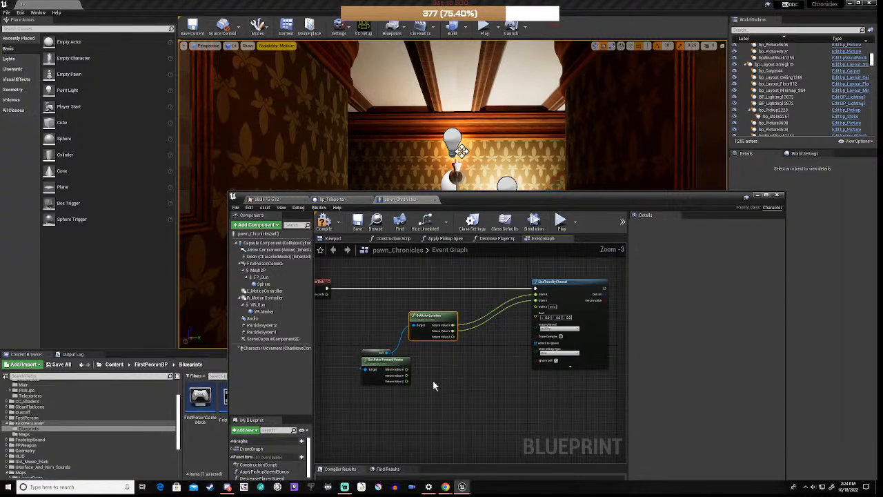
{"action": "right_click", "coordinate": [537, 318]}
{"action": "left_click", "coordinate": [556, 332]}
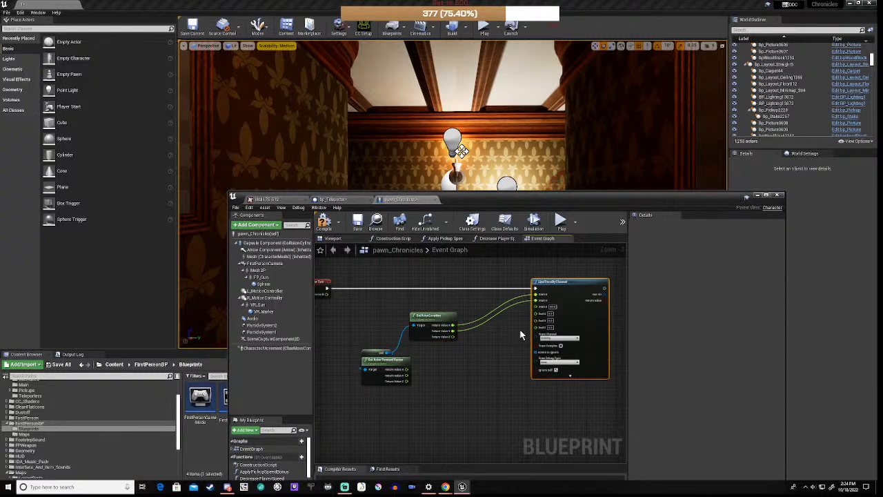
{"action": "scroll", "coordinate": [522, 334], "scroll_direction": "up", "scroll_amount": 3}
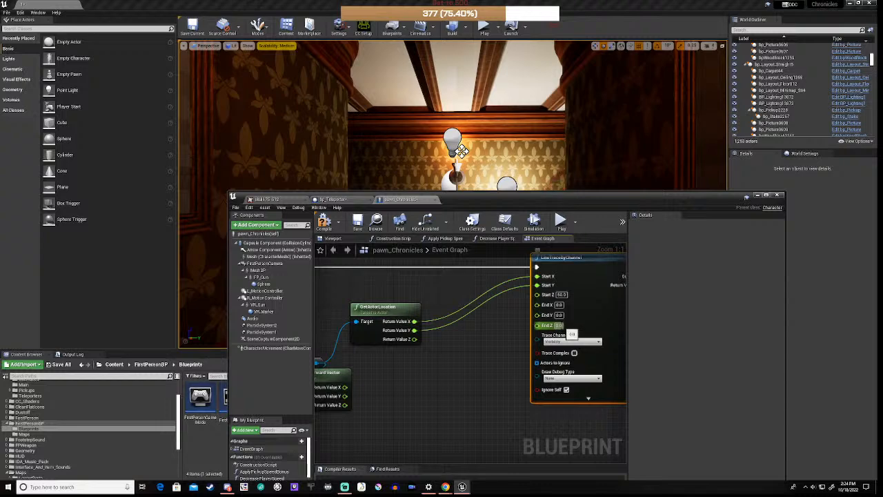
{"action": "type", "text": "180.0"}
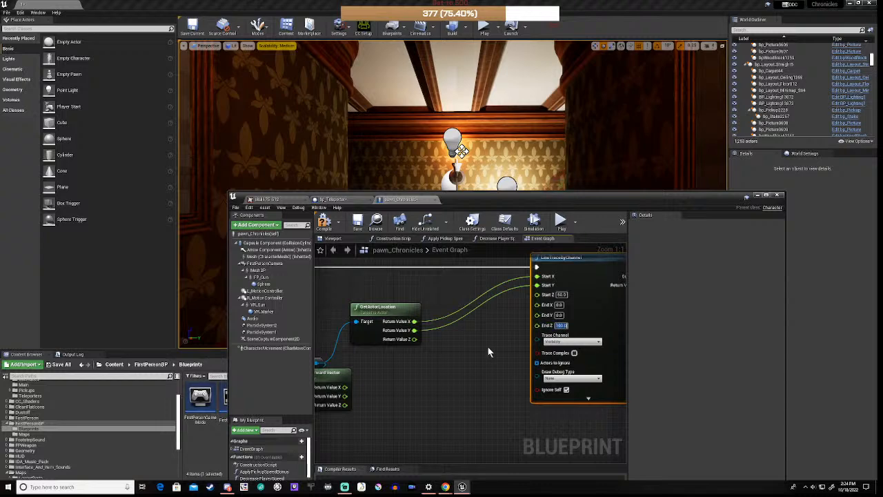
{"action": "right_click_drag", "start_coordinate": [437, 381], "coordinate": [505, 332]}
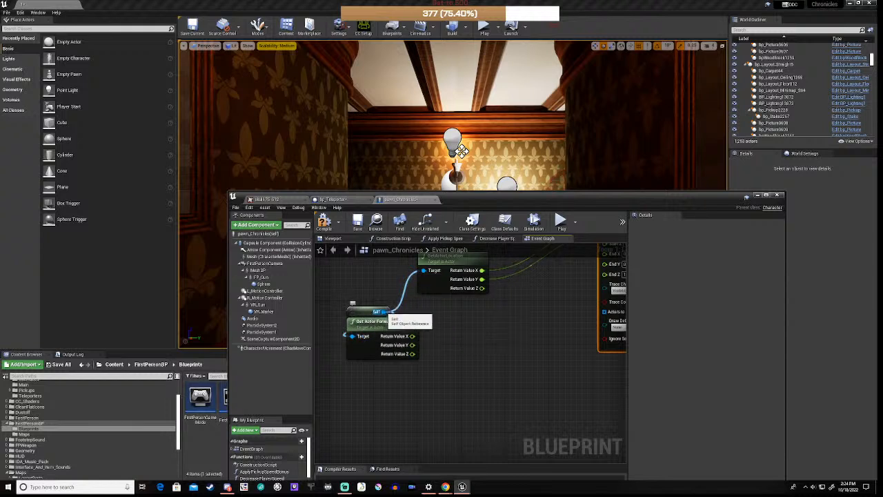
{"action": "left_click_drag", "start_coordinate": [385, 312], "coordinate": [450, 316]}
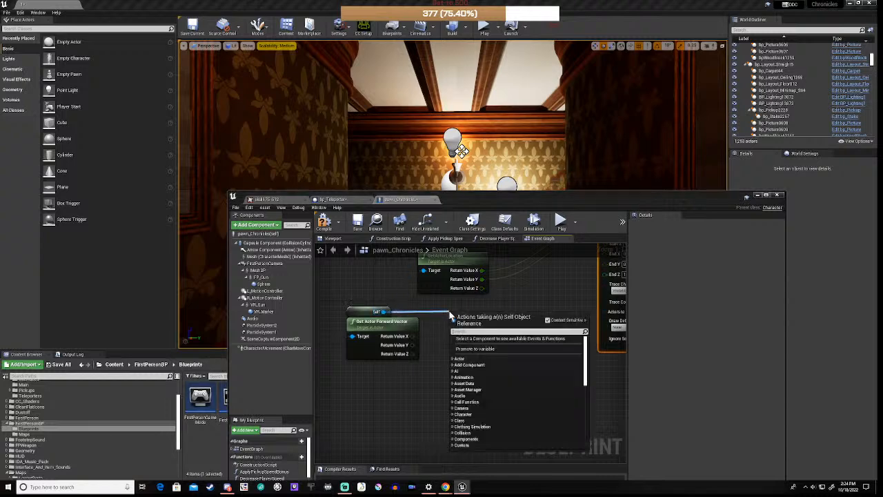
{"action": "type", "text": "x"}
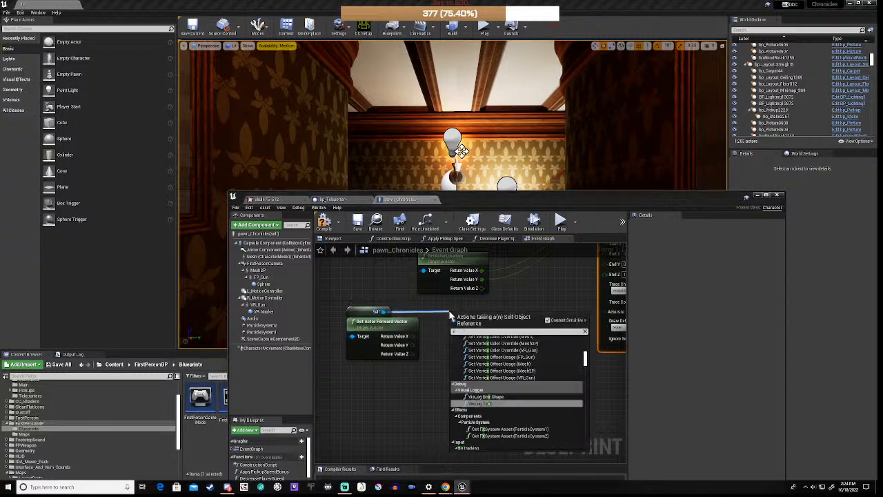
{"action": "scroll", "coordinate": [585, 356], "scroll_direction": "up", "scroll_amount": 5}
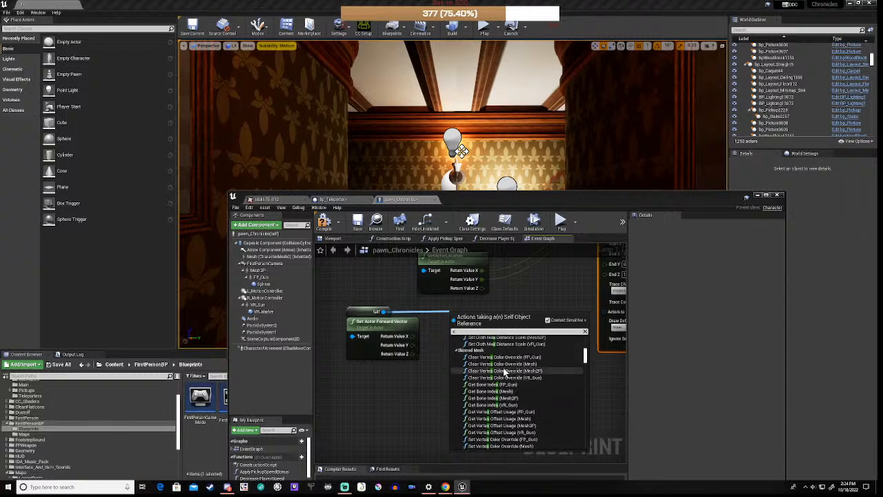
{"action": "left_click_drag", "start_coordinate": [585, 355], "coordinate": [585, 342]}
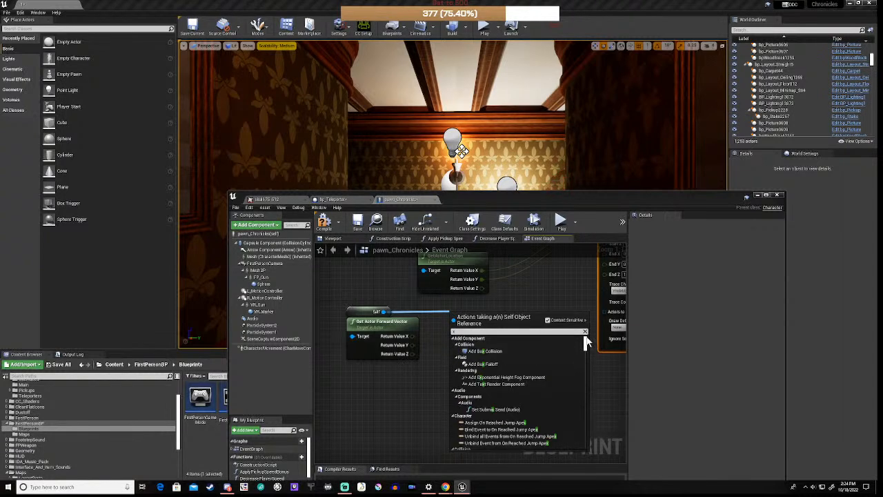
{"action": "left_click", "coordinate": [411, 369]}
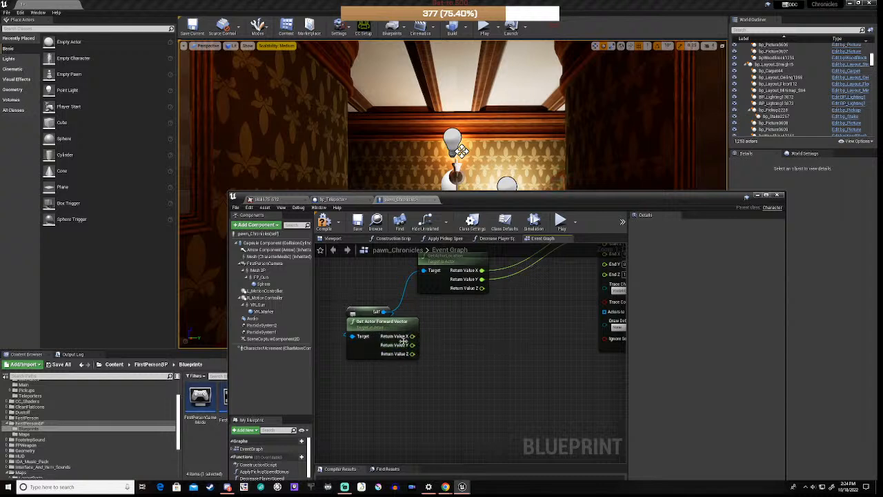
Recombine the split return value of Get Actor Forward Vector and multiply it by 500.0 with a vector * float node
{"action": "right_click", "coordinate": [411, 346]}
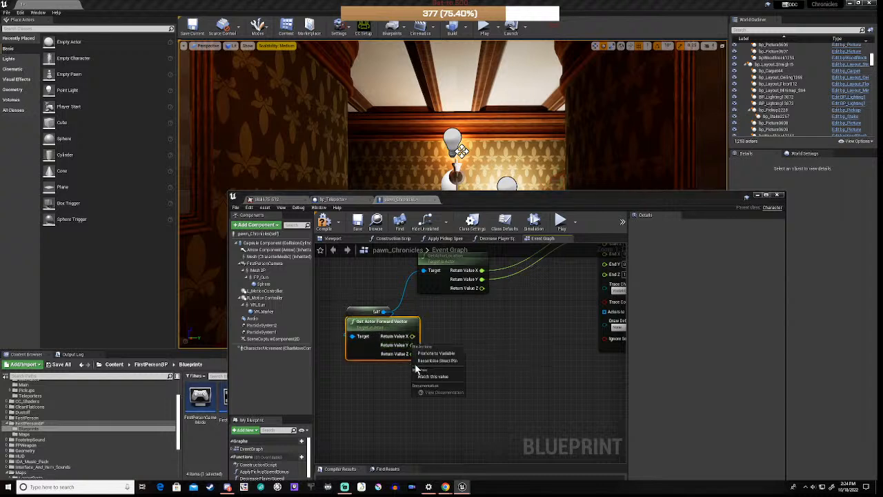
{"action": "left_click", "coordinate": [434, 361]}
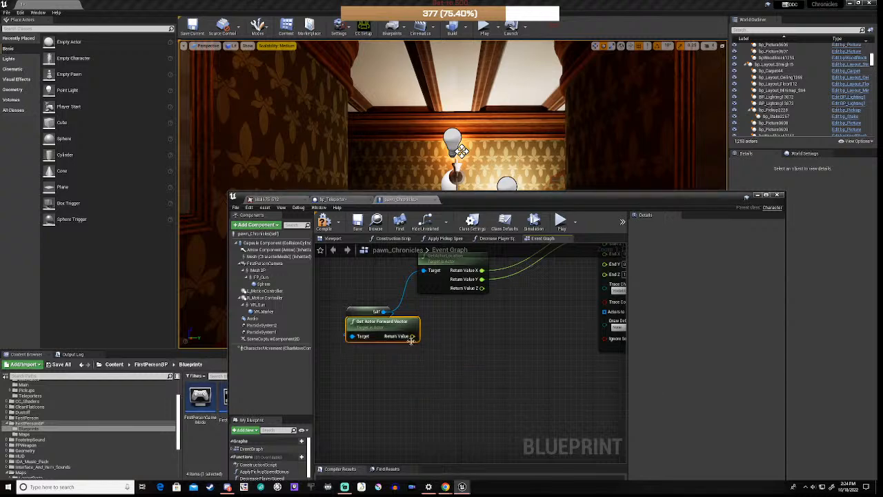
{"action": "left_click_drag", "start_coordinate": [412, 336], "coordinate": [485, 339]}
{"action": "type", "text": "x"}
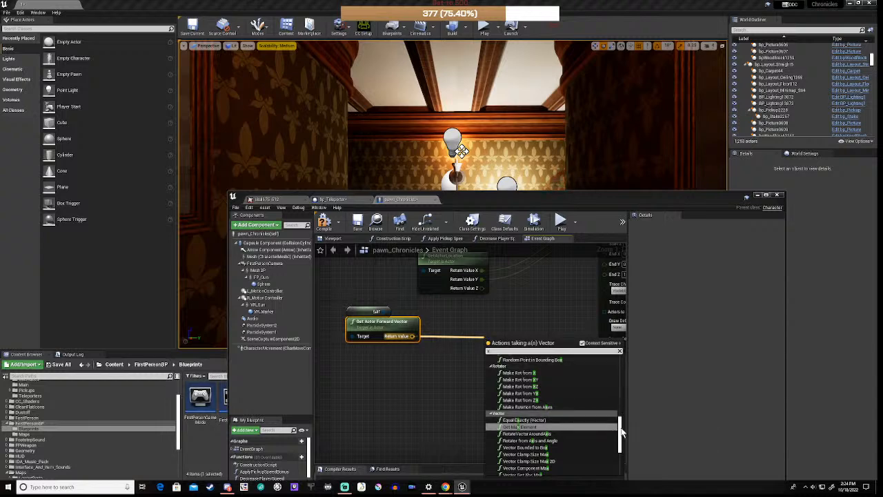
{"action": "left_click_drag", "start_coordinate": [619, 424], "coordinate": [620, 369]}
{"action": "scroll", "coordinate": [552, 394], "scroll_direction": "down", "scroll_amount": 1}
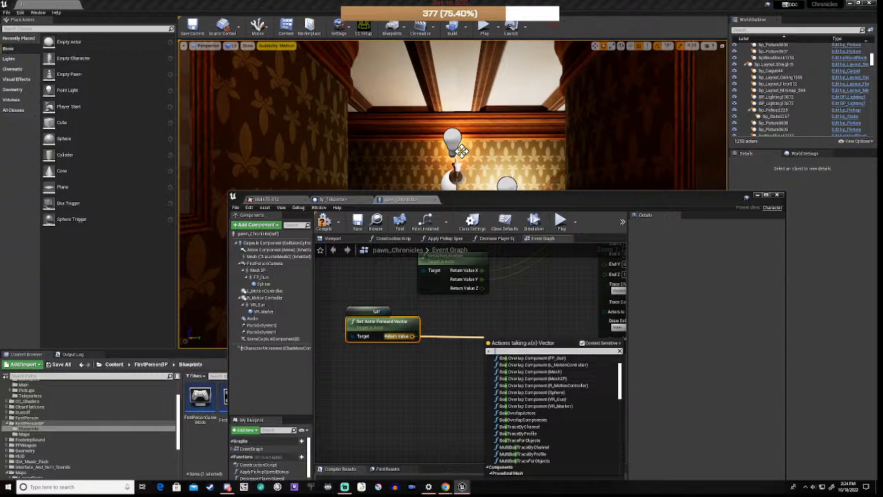
{"action": "type", "text": "mu"}
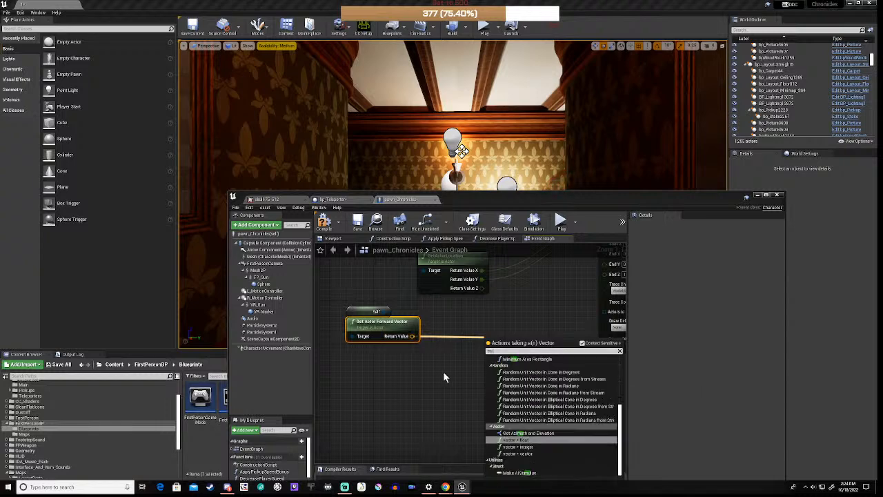
{"action": "key", "text": "Return"}
{"action": "left_click", "coordinate": [499, 353]}
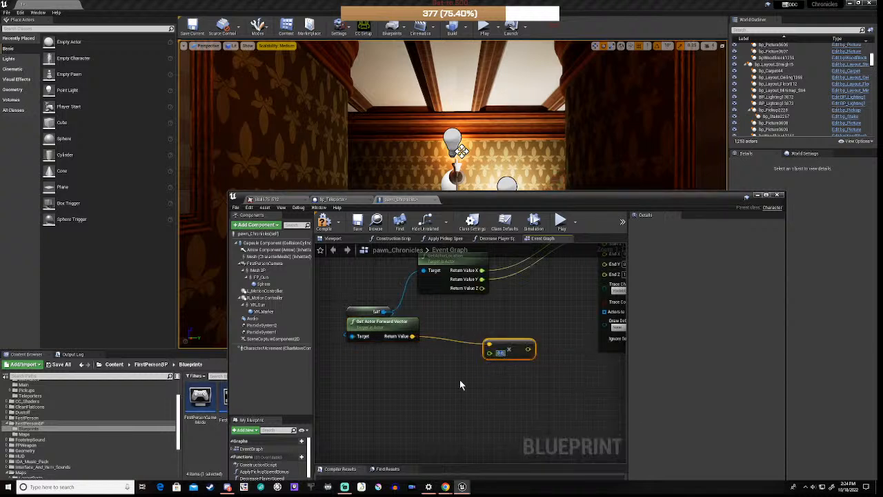
{"action": "type", "text": "500.0"}
{"action": "left_click", "coordinate": [459, 378]}
Add a second GetActorLocation node connected to Self, placed below Get Actor Forward Vector
{"action": "scroll", "coordinate": [460, 378], "scroll_direction": "down", "scroll_amount": 2}
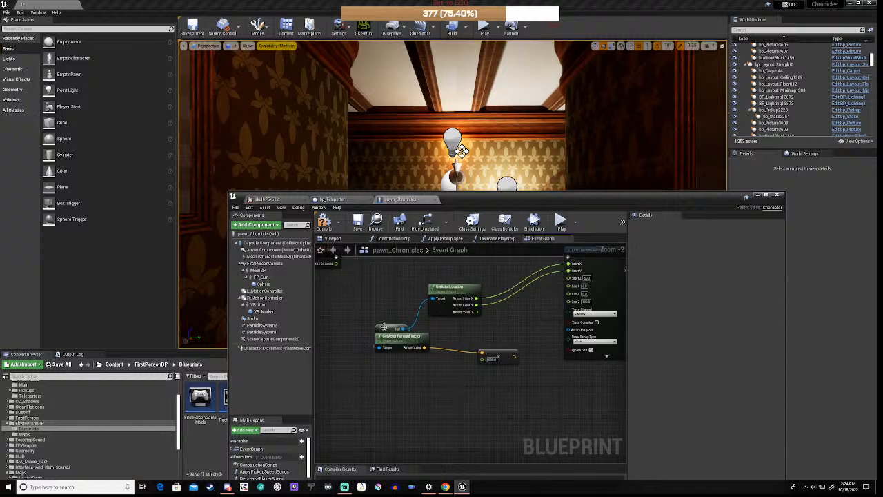
{"action": "left_click_drag", "start_coordinate": [425, 348], "coordinate": [429, 377]}
{"action": "type", "text": "loc"}
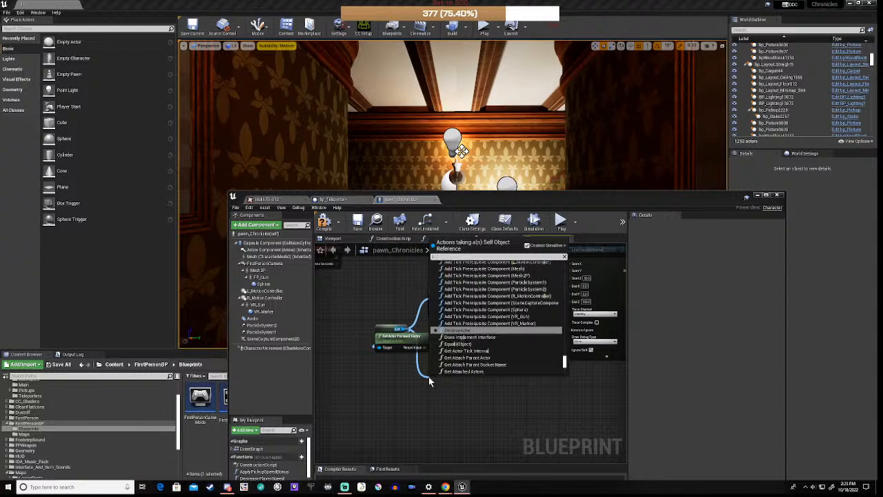
{"action": "type", "text": "ation"}
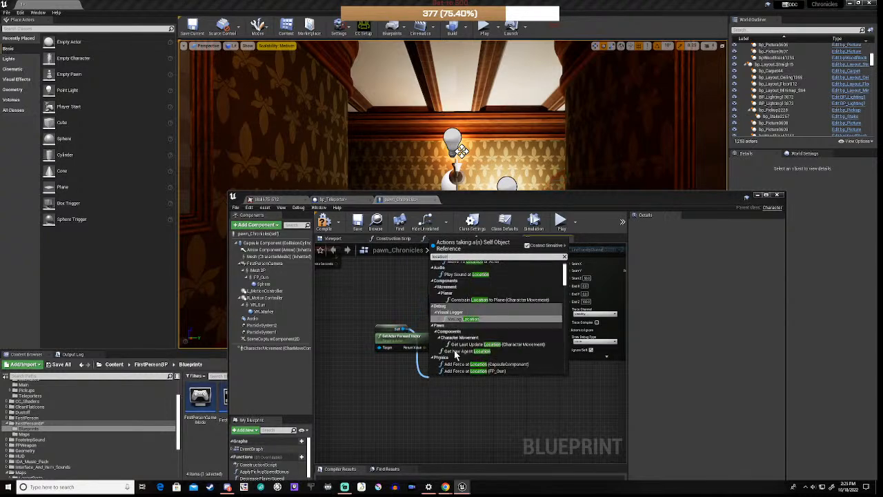
{"action": "scroll", "coordinate": [460, 353], "scroll_direction": "down", "scroll_amount": 3}
{"action": "scroll", "coordinate": [458, 354], "scroll_direction": "up", "scroll_amount": 5}
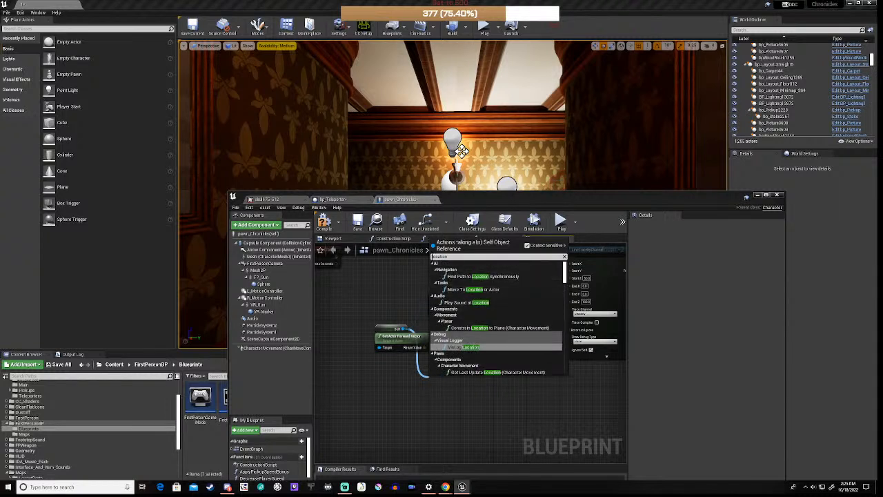
{"action": "type", "text": "actor"}
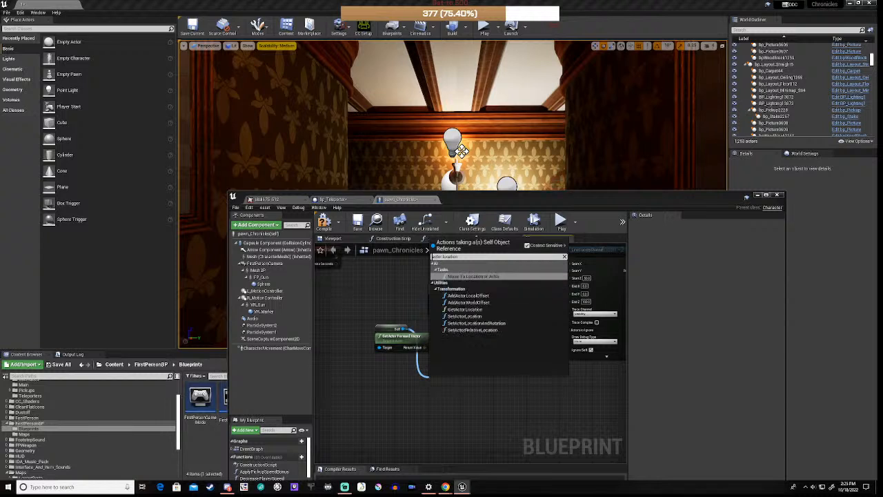
{"action": "left_click", "coordinate": [464, 309]}
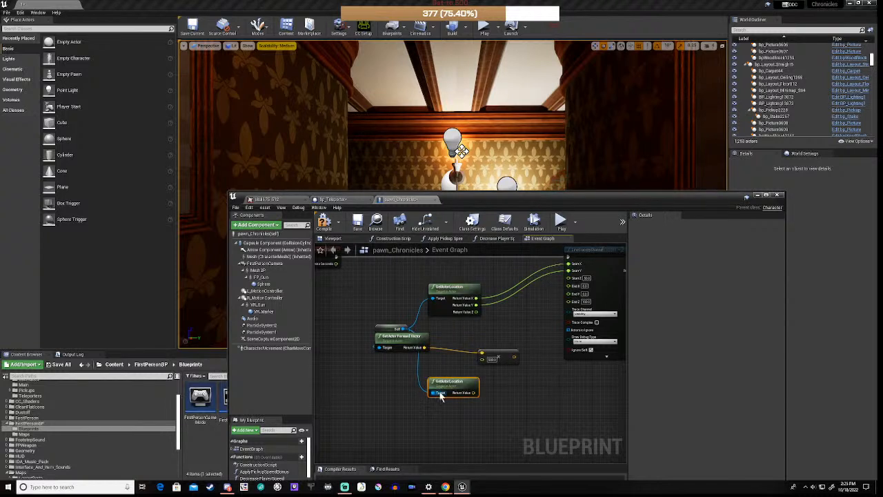
{"action": "left_click_drag", "start_coordinate": [515, 359], "coordinate": [528, 376]}
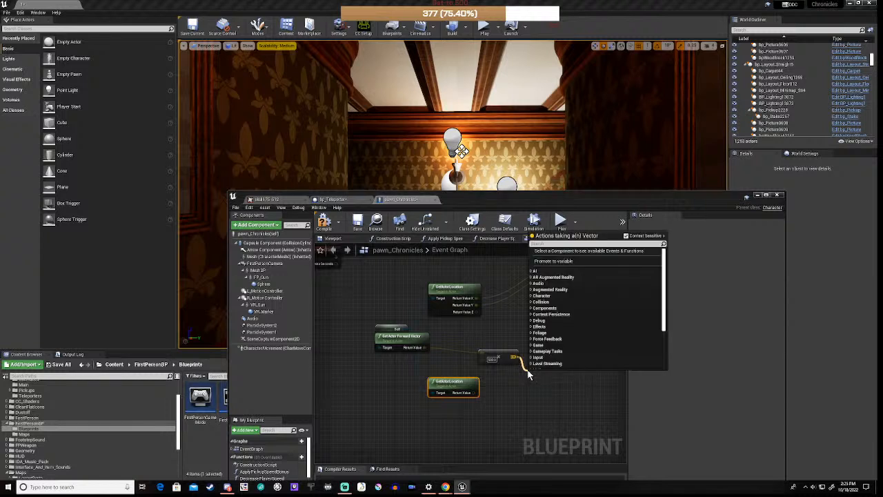
{"action": "type", "text": "*"}
{"action": "key", "text": "Return"}
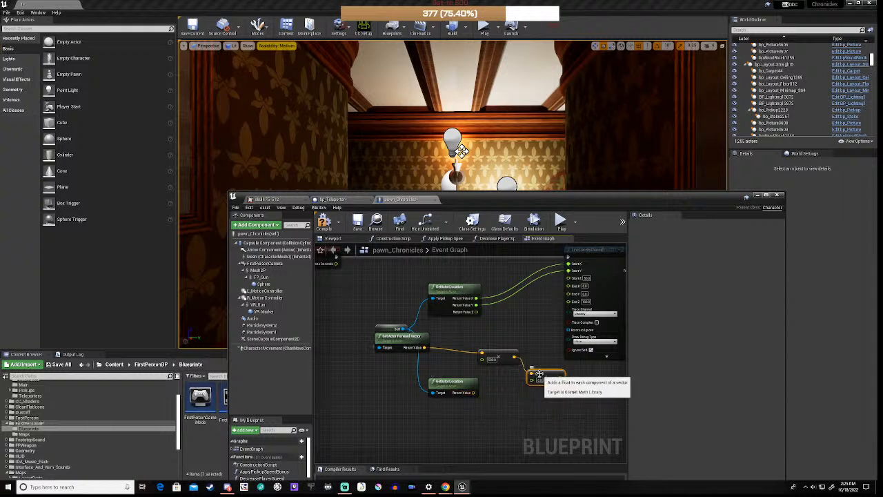
{"action": "key", "text": "Delete"}
Add a vector + vector node that sums the multiplied forward vector and the lower GetActorLocation's return value
{"action": "left_click_drag", "start_coordinate": [513, 357], "coordinate": [530, 372]}
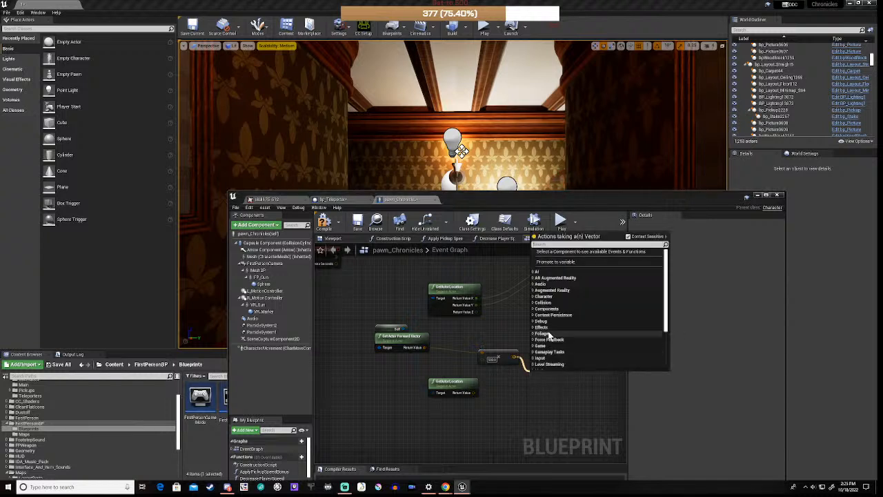
{"action": "type", "text": "*"}
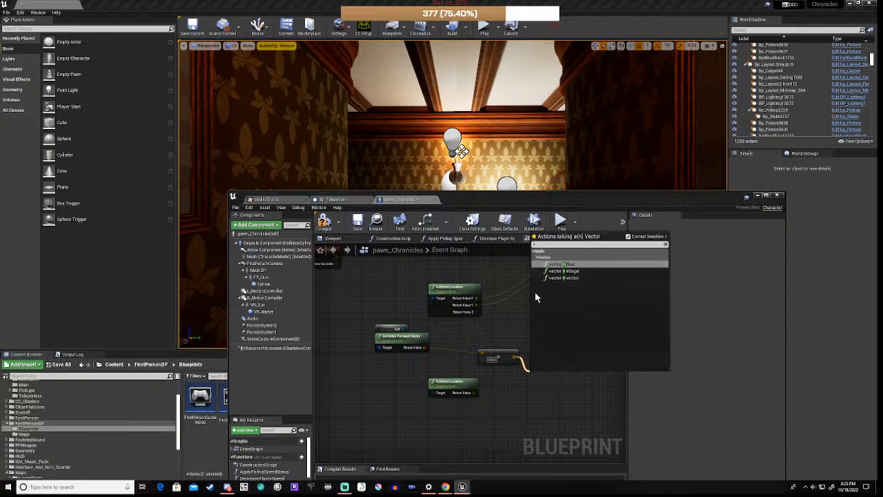
{"action": "left_click", "coordinate": [558, 278]}
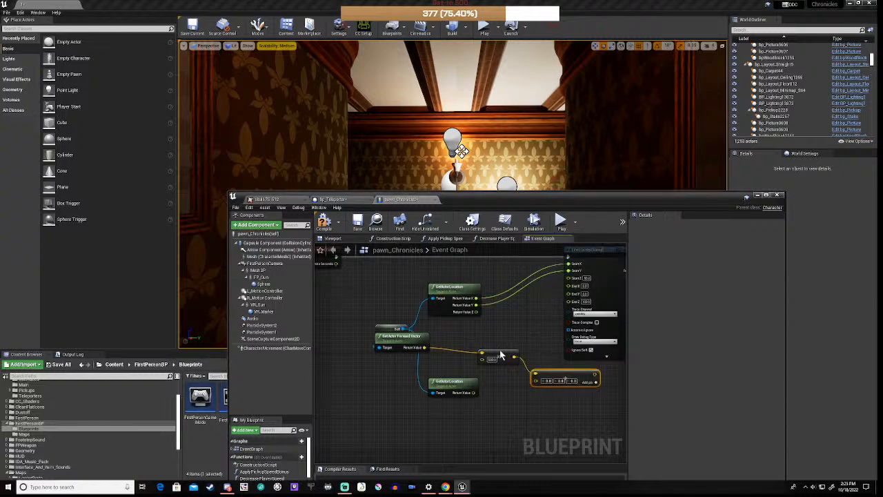
{"action": "left_click_drag", "start_coordinate": [472, 393], "coordinate": [535, 381]}
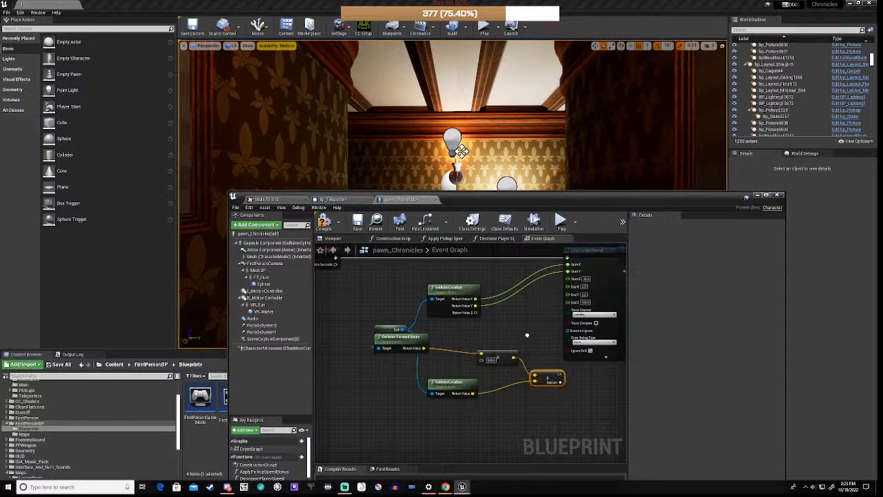
Split the vector addition's output and connect its X and Y to End X and End Y of LineTraceByChannel
{"action": "right_click_drag", "start_coordinate": [529, 336], "coordinate": [449, 362]}
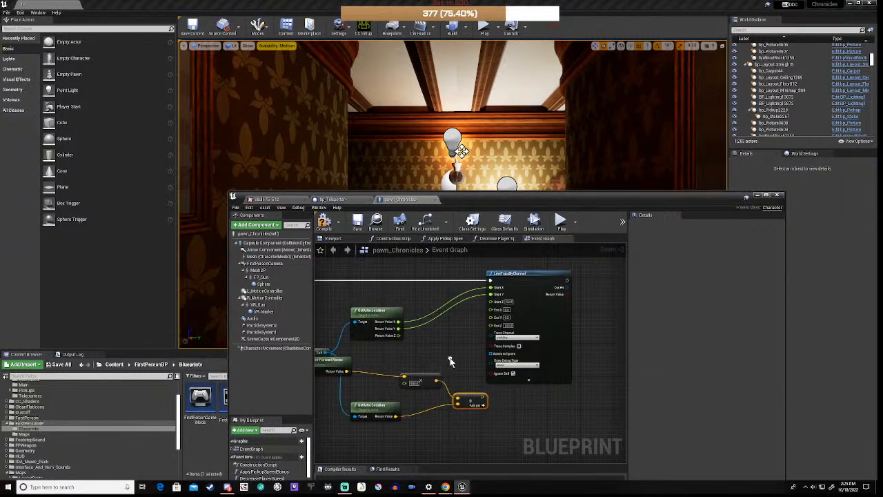
{"action": "right_click", "coordinate": [480, 407]}
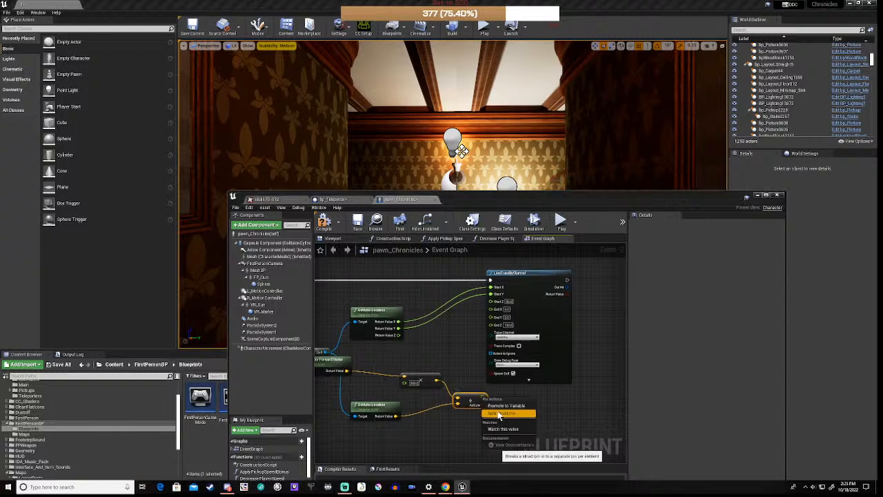
{"action": "left_click", "coordinate": [499, 414]}
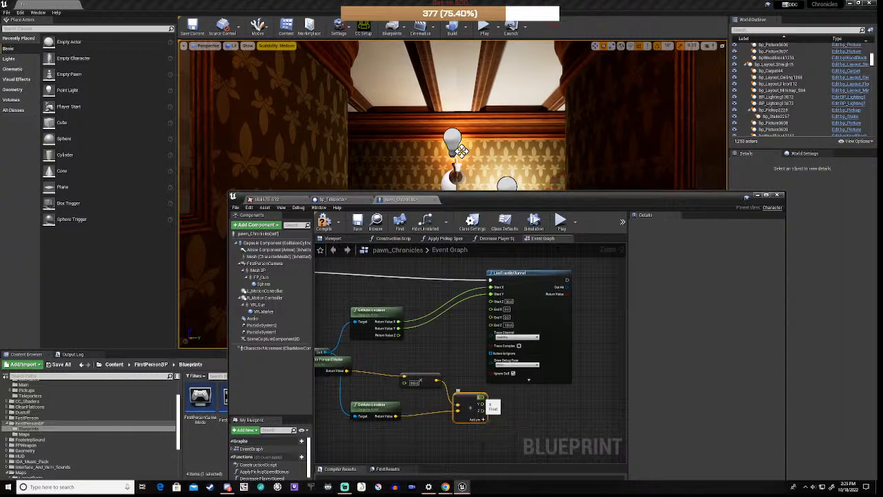
{"action": "left_click_drag", "start_coordinate": [484, 398], "coordinate": [491, 316]}
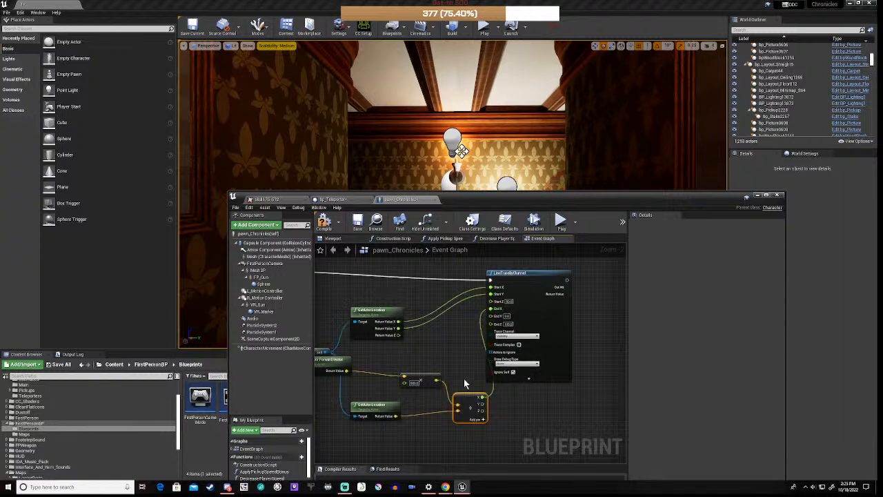
{"action": "left_click_drag", "start_coordinate": [483, 398], "coordinate": [491, 323]}
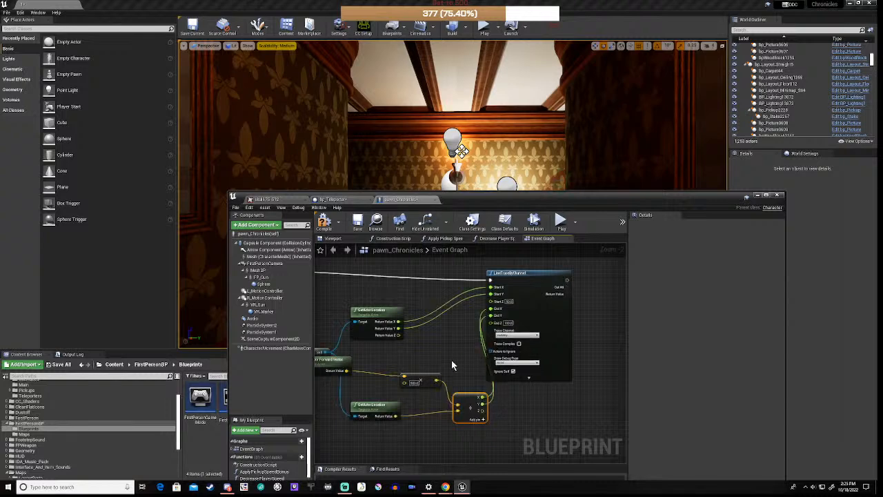
Set the Draw Debug Type of LineTraceByChannel to Persistent
{"action": "scroll", "coordinate": [493, 352], "scroll_direction": "up", "scroll_amount": 2}
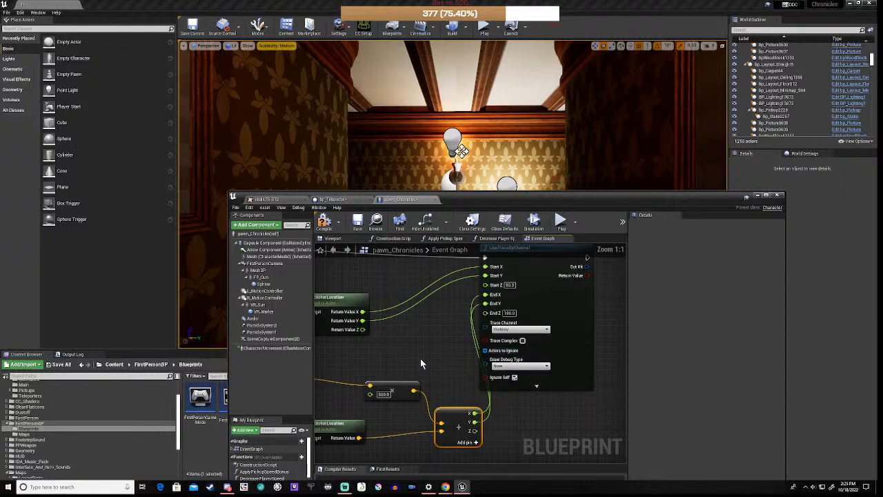
{"action": "left_click", "coordinate": [521, 365]}
{"action": "left_click", "coordinate": [502, 385]}
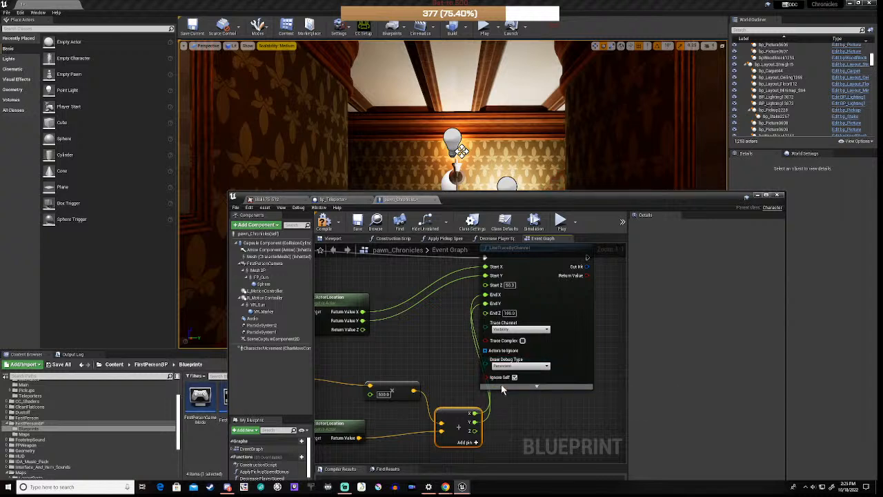
Move the Blueprint window clear of the level viewport and playtest the level, walking the corridors to examine the debug trace lines, and stop the session
{"action": "scroll", "coordinate": [429, 340], "scroll_direction": "down", "scroll_amount": 3}
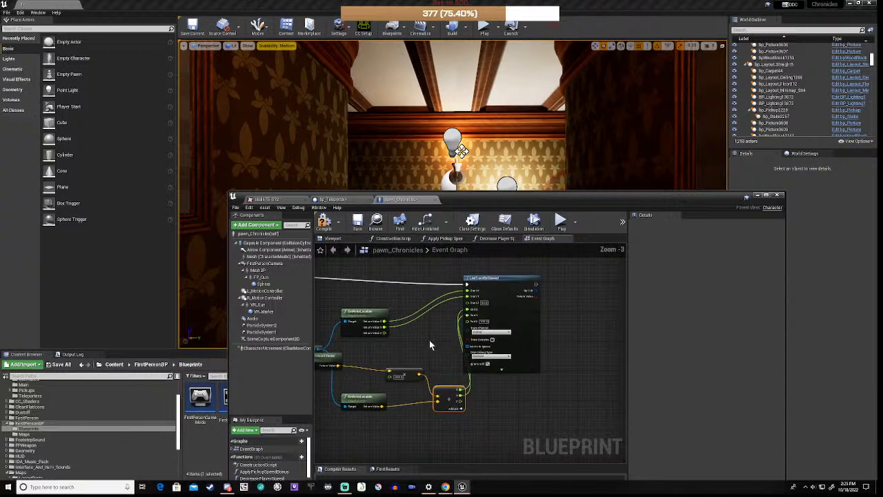
{"action": "left_click_drag", "start_coordinate": [514, 196], "coordinate": [529, 371]}
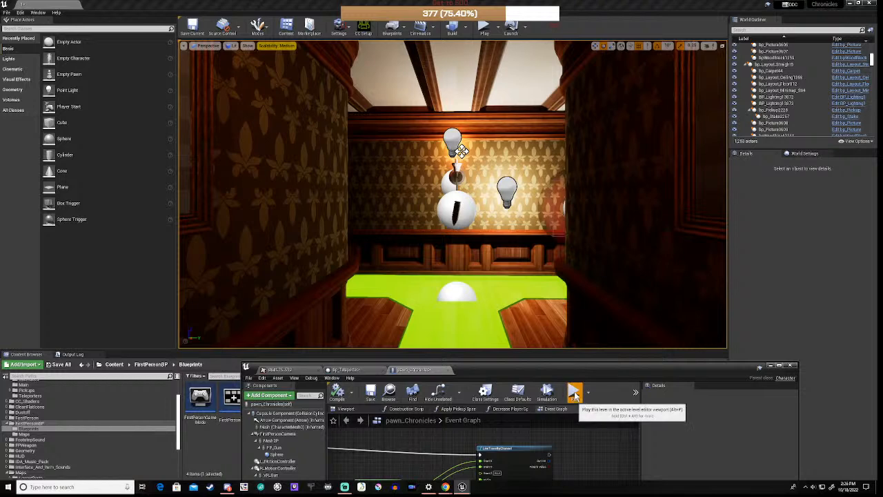
{"action": "key", "text": "alt+p"}
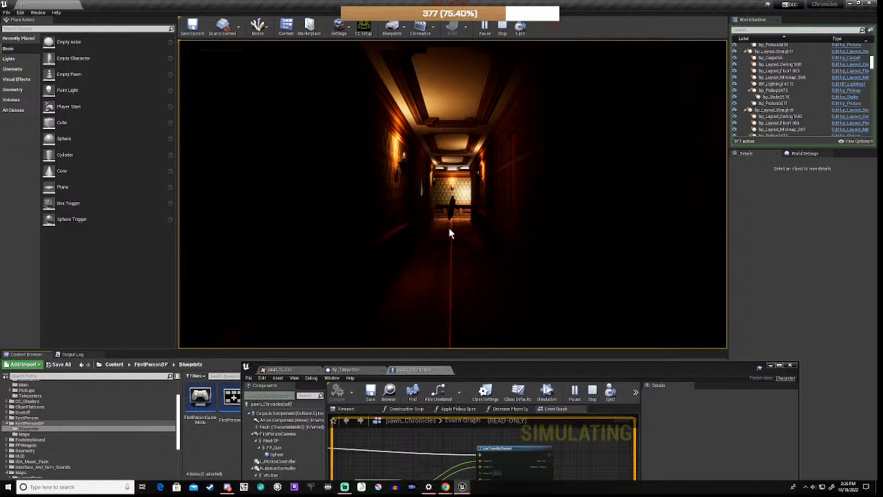
{"action": "left_click", "coordinate": [423, 273]}
{"action": "key", "text": "w"}
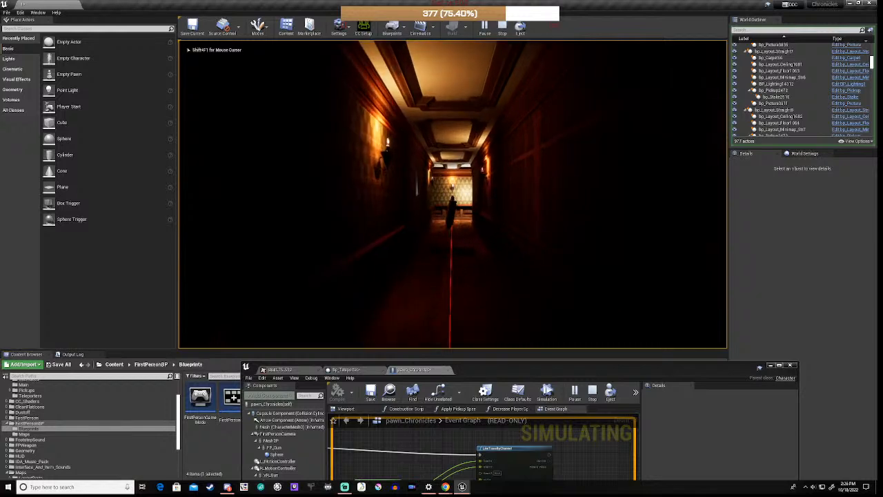
{"action": "key", "text": "w"}
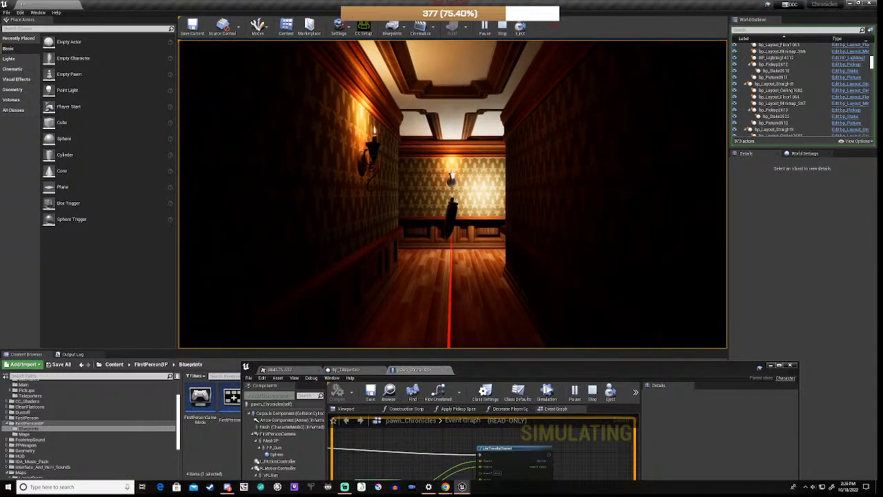
{"action": "key", "text": "w"}
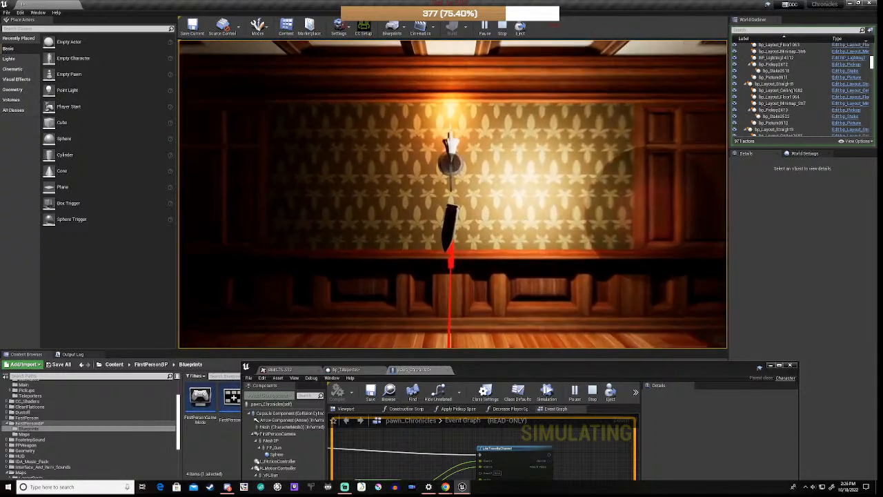
{"action": "key", "text": "w"}
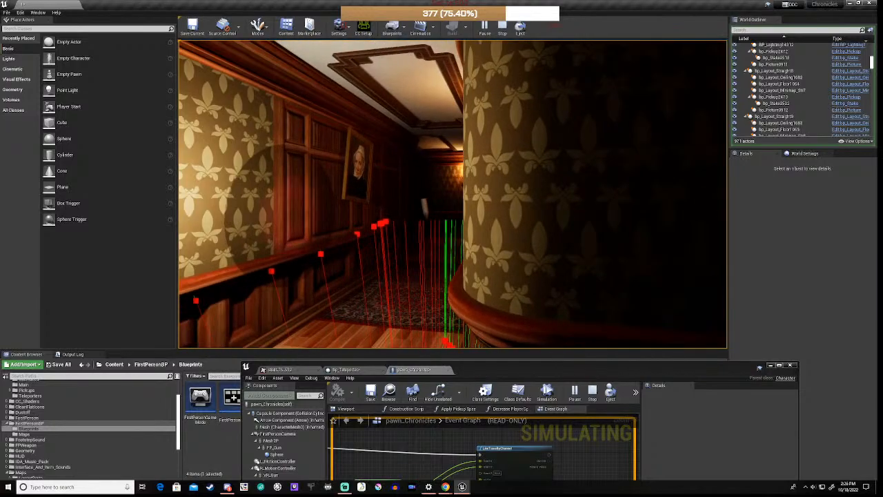
{"action": "key", "text": "w"}
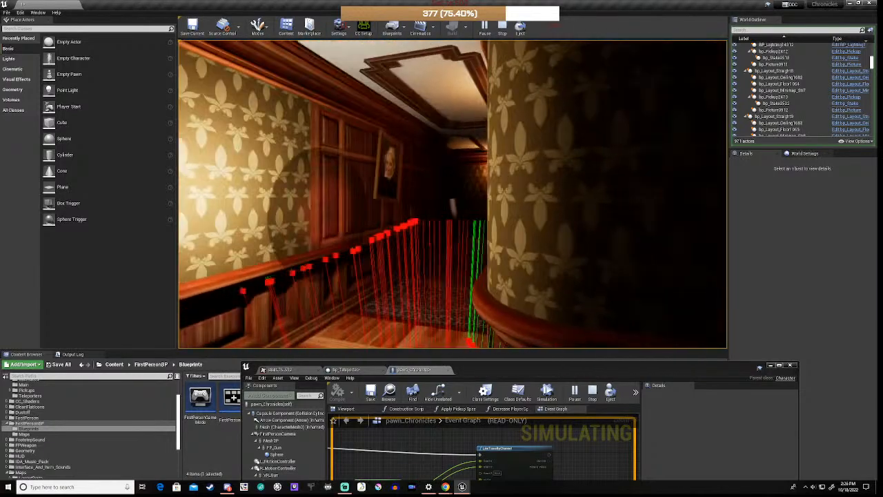
{"action": "key", "text": "a"}
{"action": "key", "text": "d"}
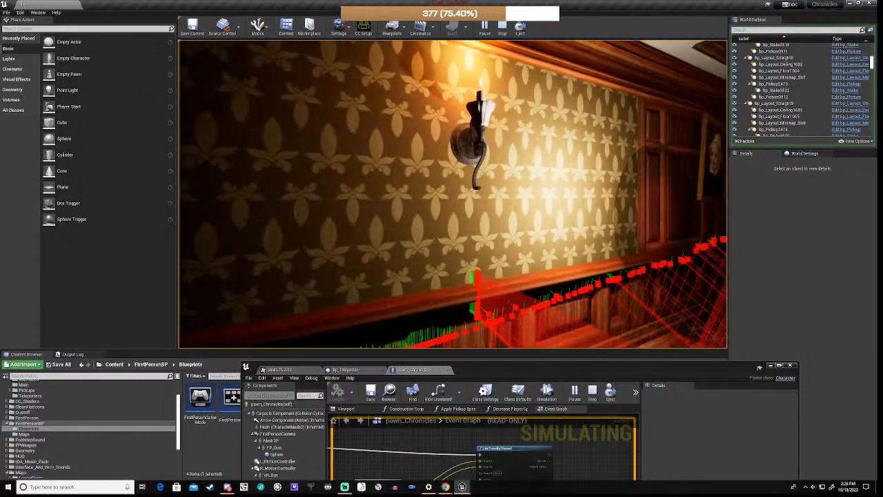
{"action": "key", "text": "Escape"}
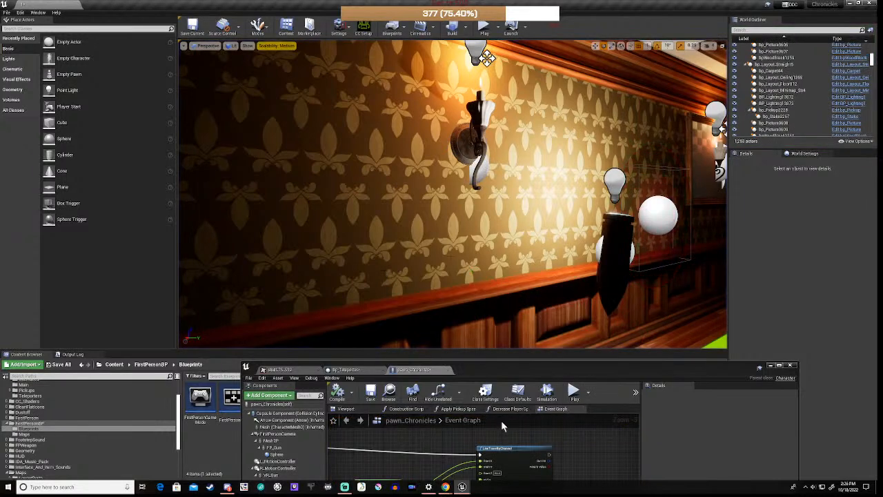
Add a Branch node driven by LineTraceByChannel's Return Value and execution output, and align it beside the trace node
{"action": "left_click_drag", "start_coordinate": [535, 366], "coordinate": [548, 161]}
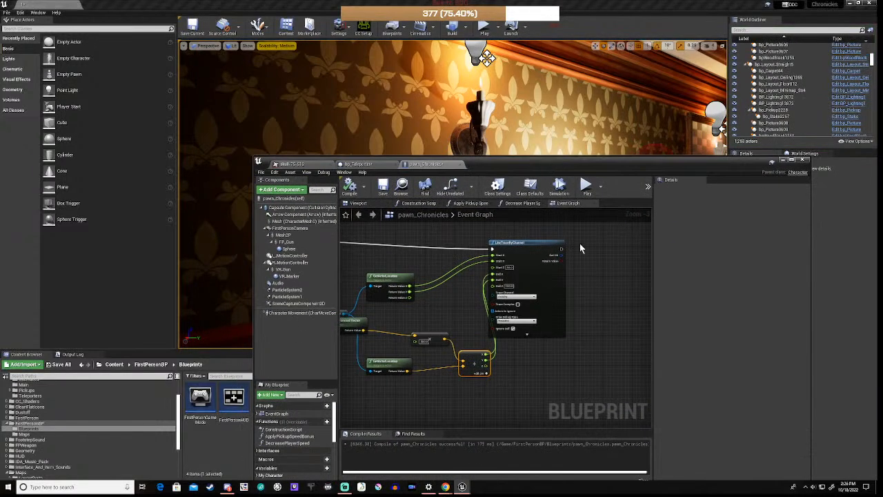
{"action": "scroll", "coordinate": [476, 276], "scroll_direction": "up", "scroll_amount": 3}
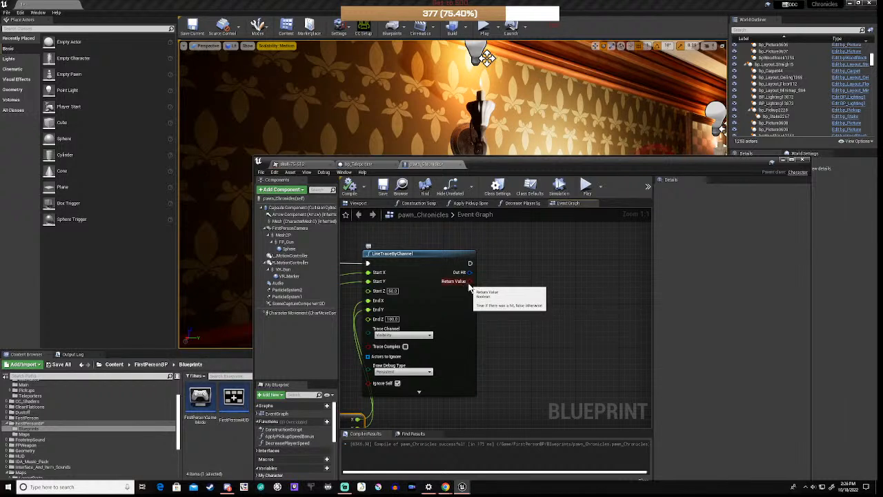
{"action": "left_click_drag", "start_coordinate": [469, 281], "coordinate": [531, 270]}
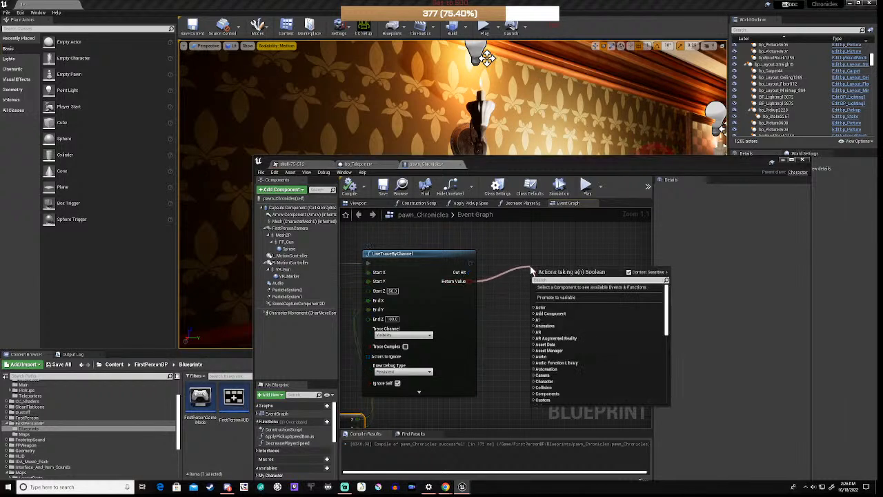
{"action": "type", "text": "branch"}
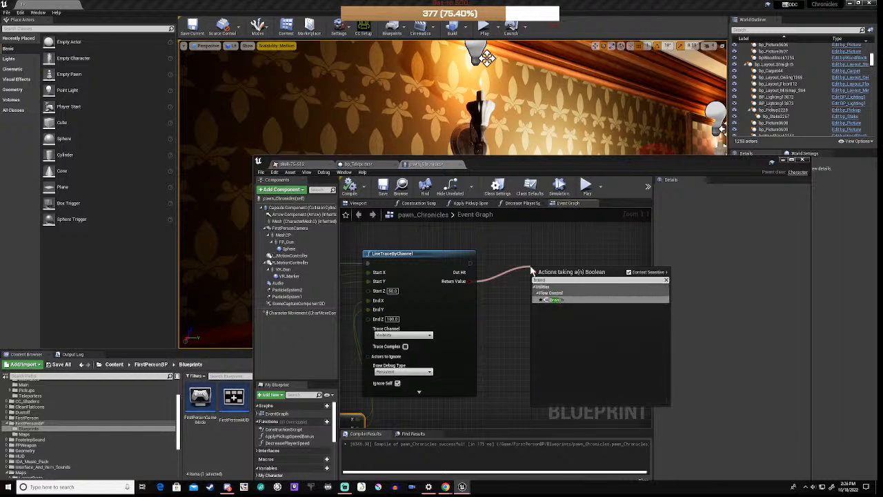
{"action": "left_click", "coordinate": [568, 299]}
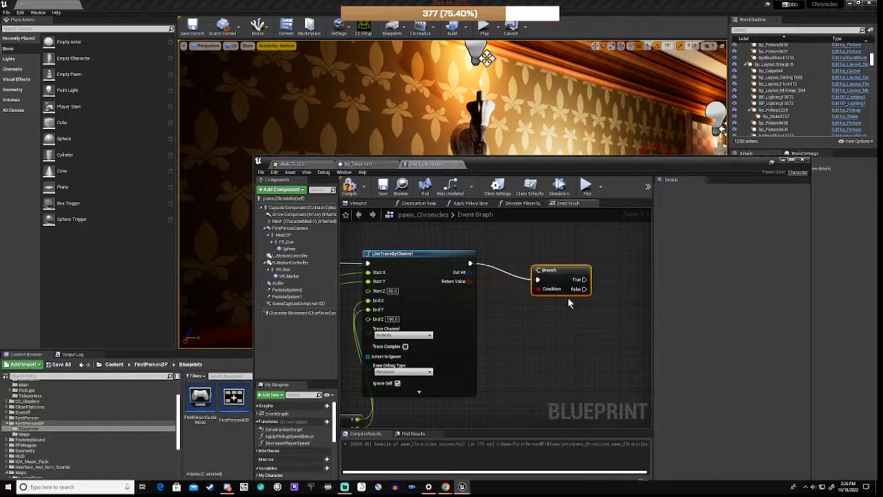
{"action": "left_click_drag", "start_coordinate": [568, 270], "coordinate": [564, 258]}
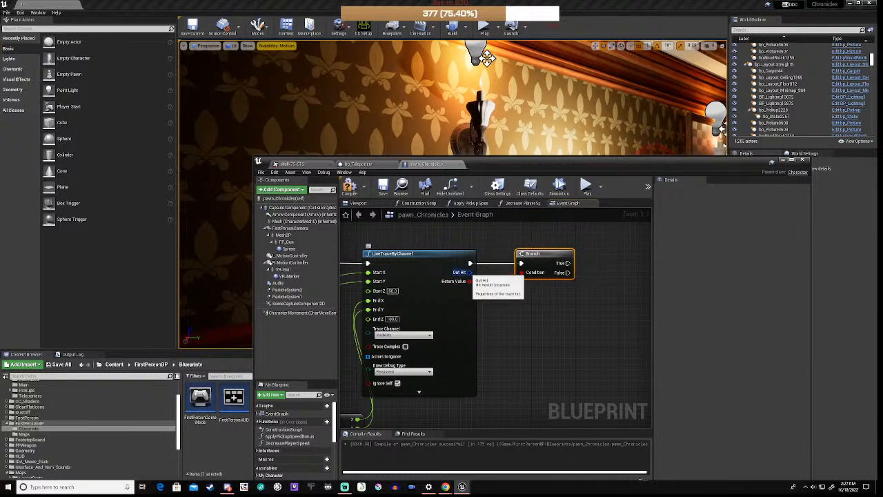
Add a Break Hit Result node from LineTraceByChannel's Out Hit and expand it to expose all its output pins
{"action": "left_click_drag", "start_coordinate": [471, 273], "coordinate": [559, 309]}
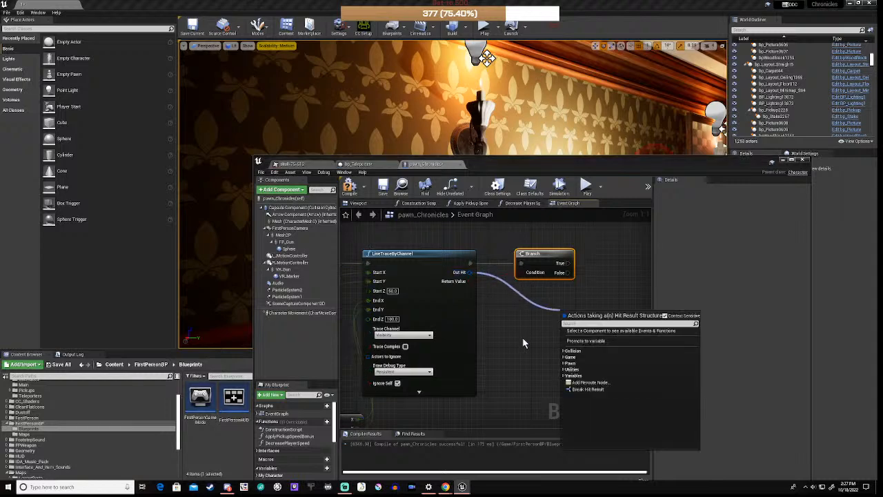
{"action": "left_click", "coordinate": [599, 389]}
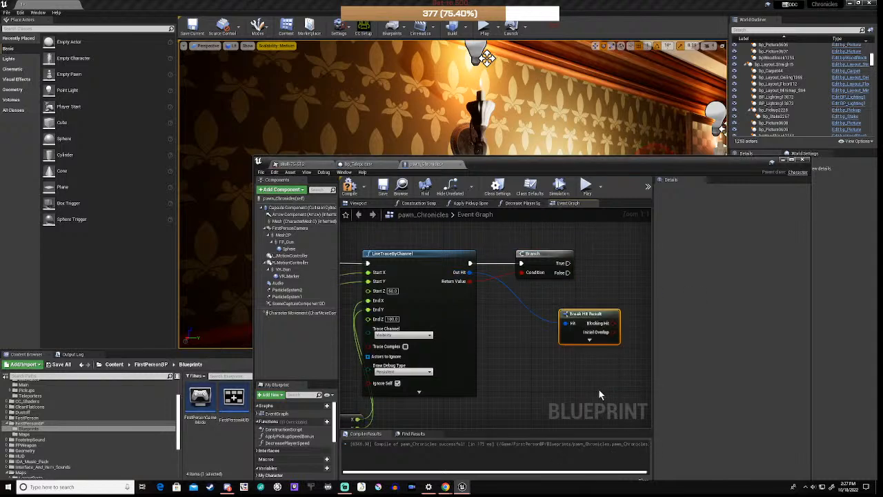
{"action": "right_click_drag", "start_coordinate": [566, 369], "coordinate": [474, 344]}
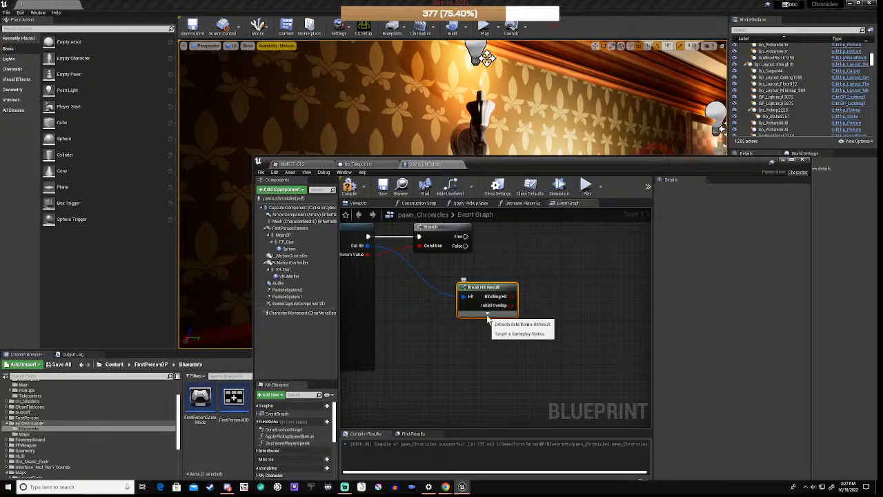
{"action": "left_click", "coordinate": [482, 319]}
{"action": "right_click_drag", "start_coordinate": [557, 349], "coordinate": [515, 290]}
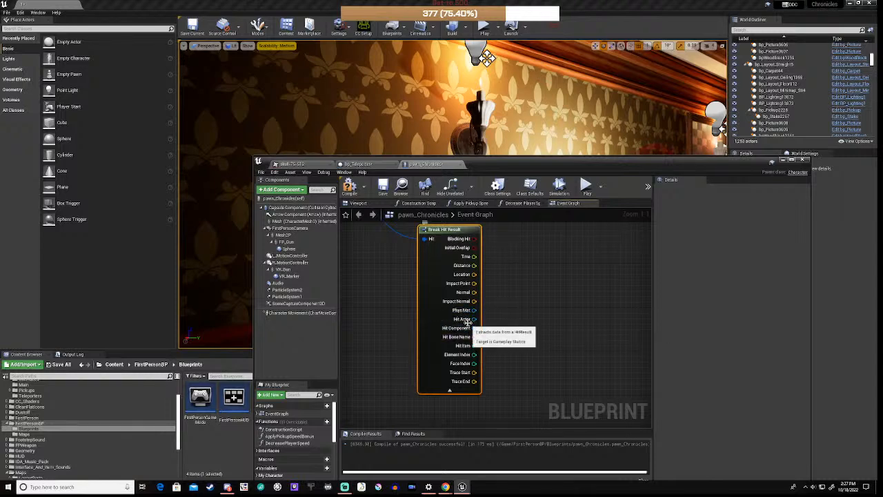
Add a Get Display Name node fed by the Hit Actor output of Break Hit Result
{"action": "right_click_drag", "start_coordinate": [529, 300], "coordinate": [499, 355]}
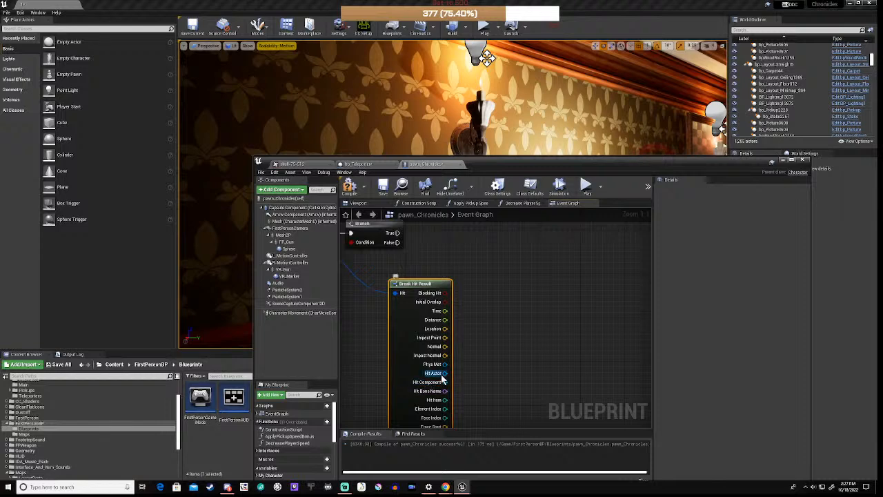
{"action": "left_click_drag", "start_coordinate": [444, 374], "coordinate": [492, 313]}
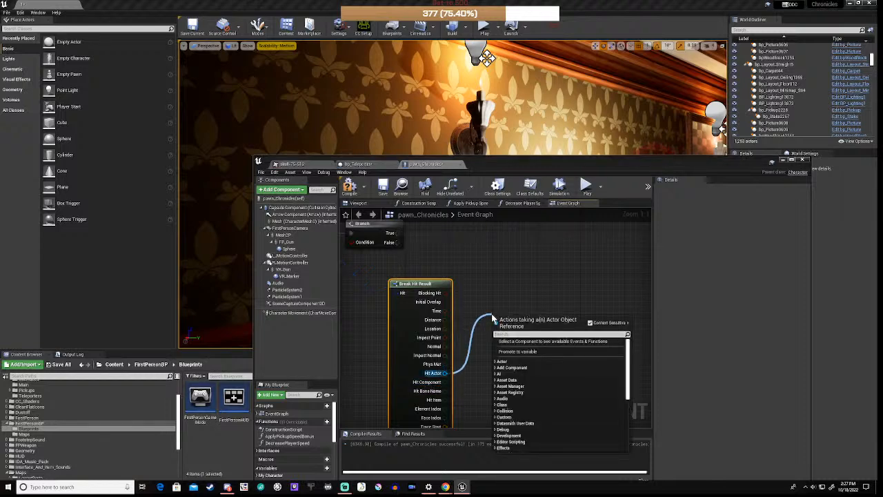
{"action": "type", "text": "get class"}
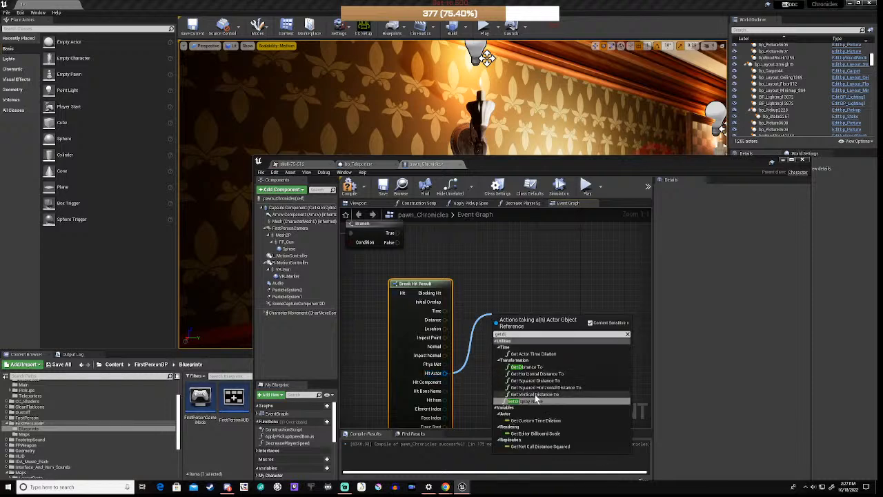
{"action": "left_click", "coordinate": [535, 394]}
Add a Print String node that prints Get Display Name's return value, executed from the Branch's True output
{"action": "right_click", "coordinate": [550, 282]}
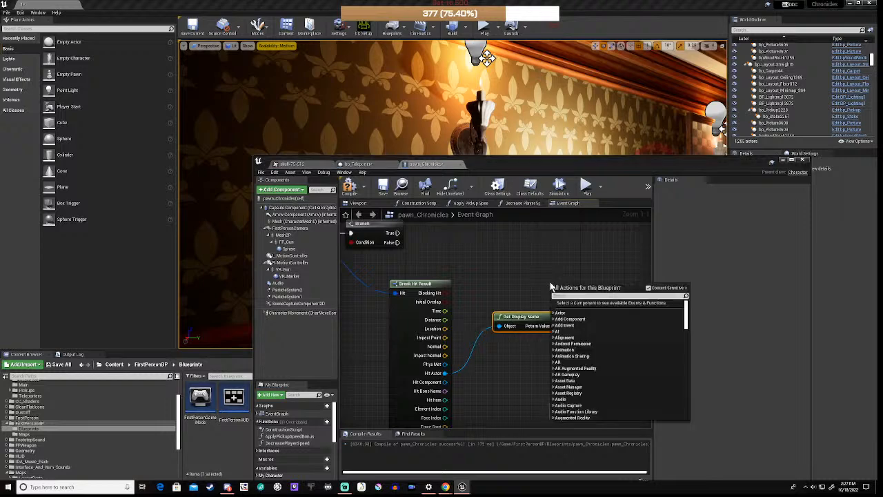
{"action": "type", "text": "print string"}
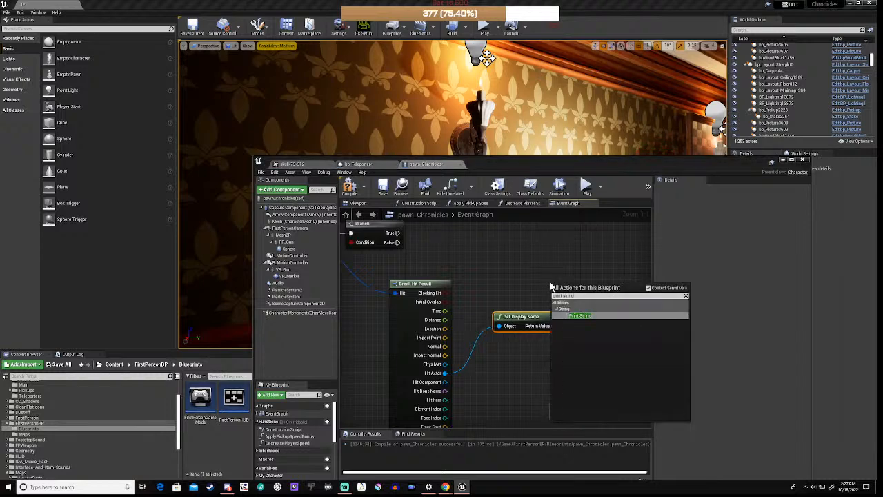
{"action": "left_click", "coordinate": [580, 316]}
{"action": "left_click_drag", "start_coordinate": [573, 292], "coordinate": [593, 231]}
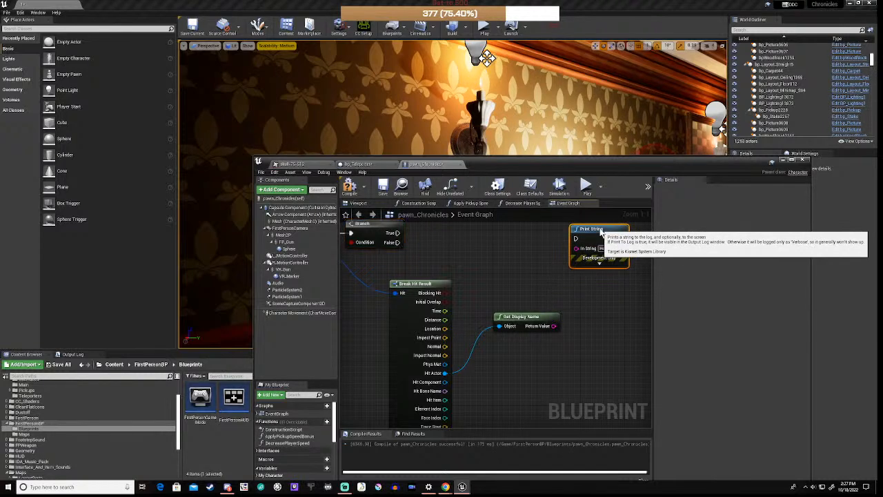
{"action": "left_click_drag", "start_coordinate": [553, 326], "coordinate": [576, 248]}
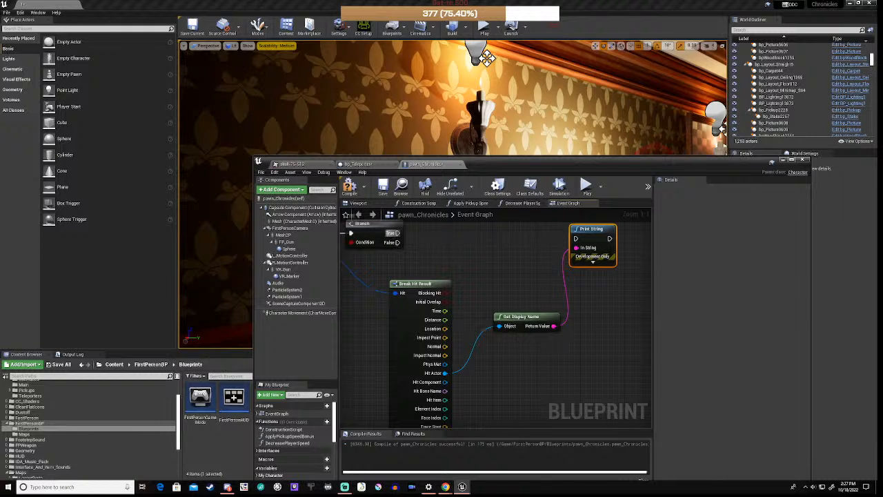
{"action": "left_click_drag", "start_coordinate": [398, 233], "coordinate": [576, 239]}
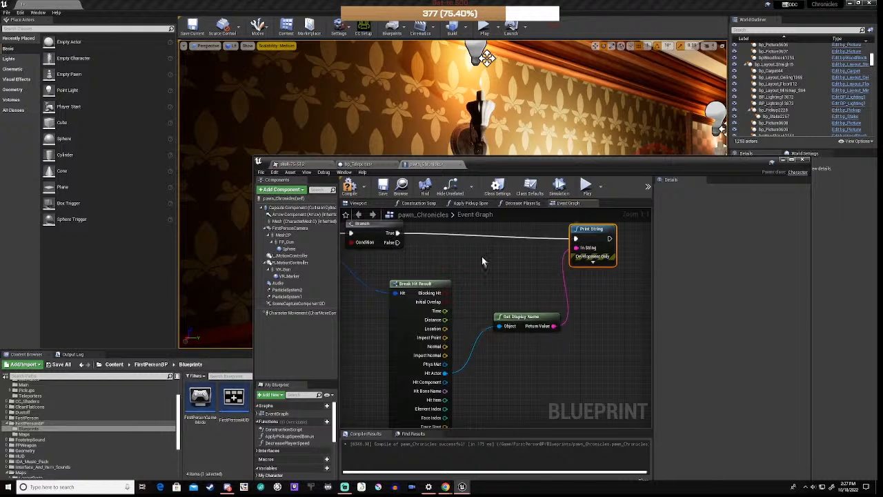
Compile pawn_Chronicles, clear the level viewport and playtest the corridors to examine the printed hit actor names, and stop the session
{"action": "left_click", "coordinate": [354, 192]}
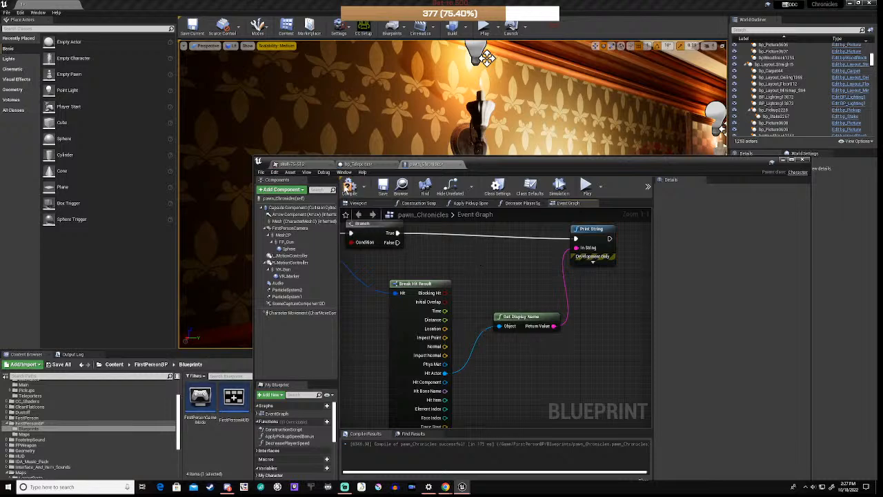
{"action": "left_click_drag", "start_coordinate": [533, 167], "coordinate": [498, 354]}
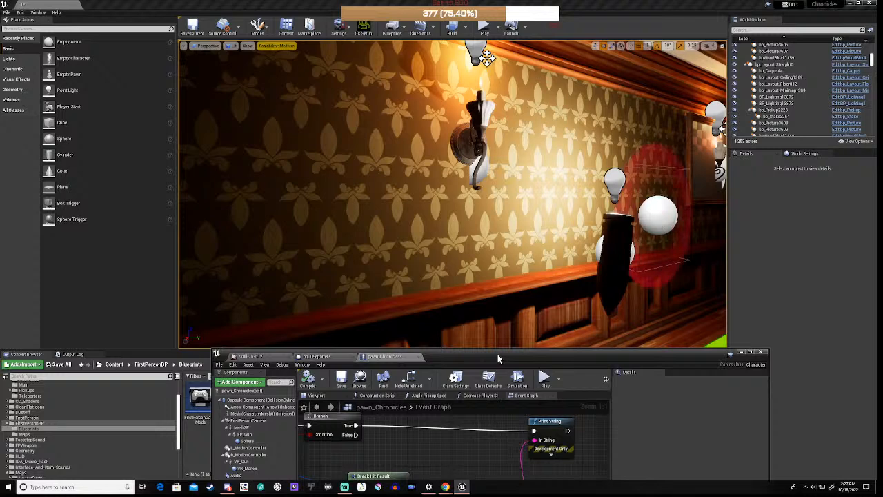
{"action": "left_click", "coordinate": [545, 379]}
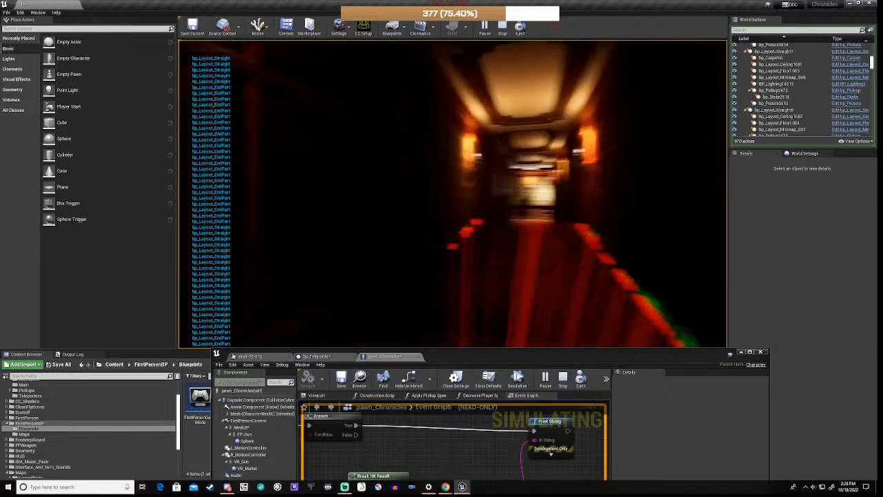
{"action": "key", "text": "w"}
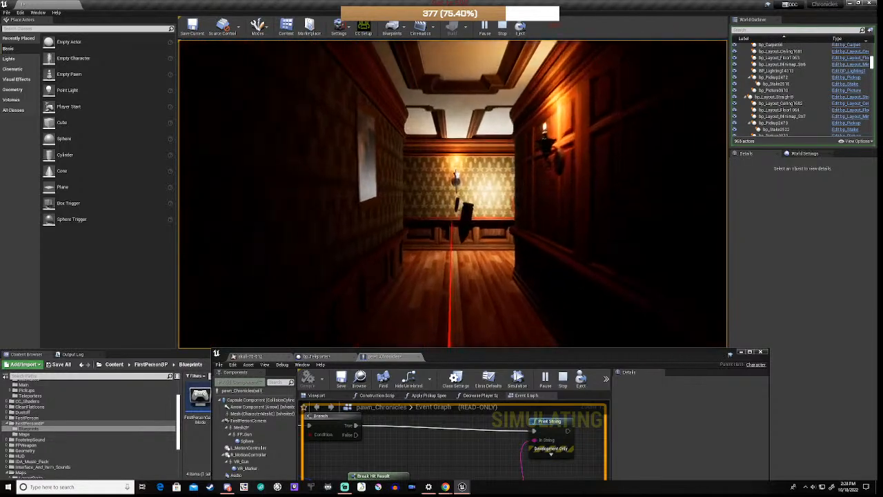
{"action": "key", "text": "w"}
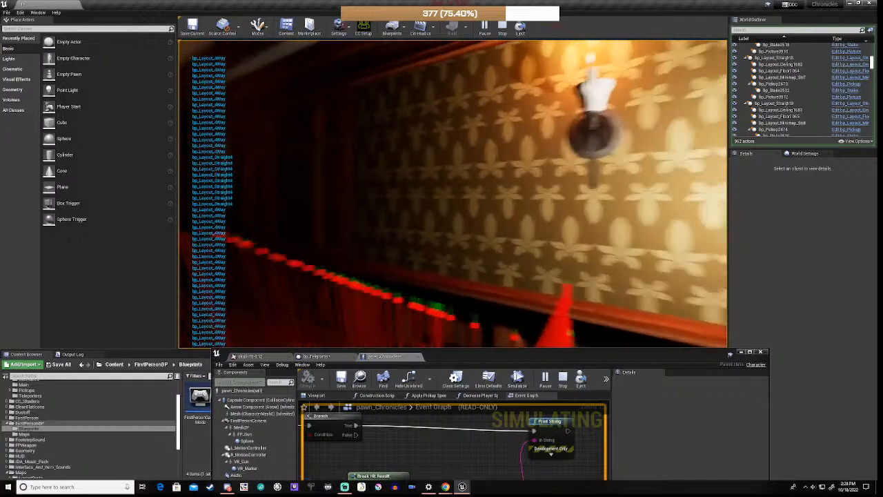
{"action": "key", "text": "w"}
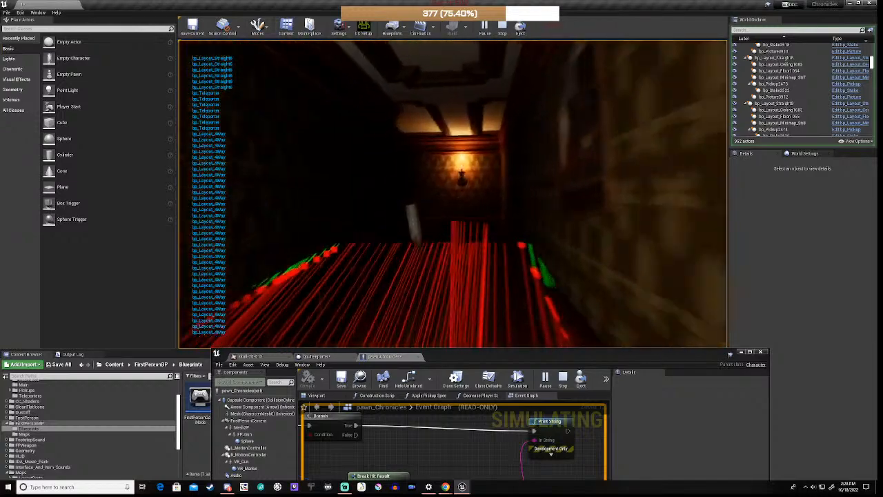
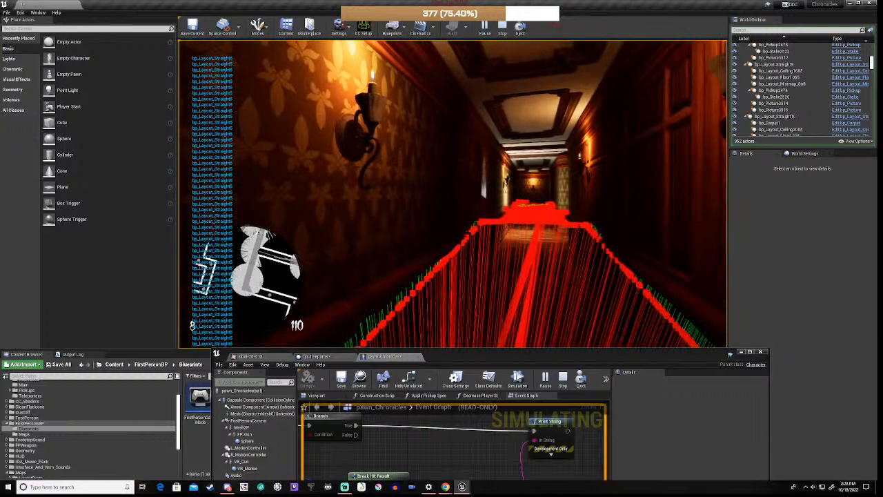
{"action": "key", "text": "Escape"}
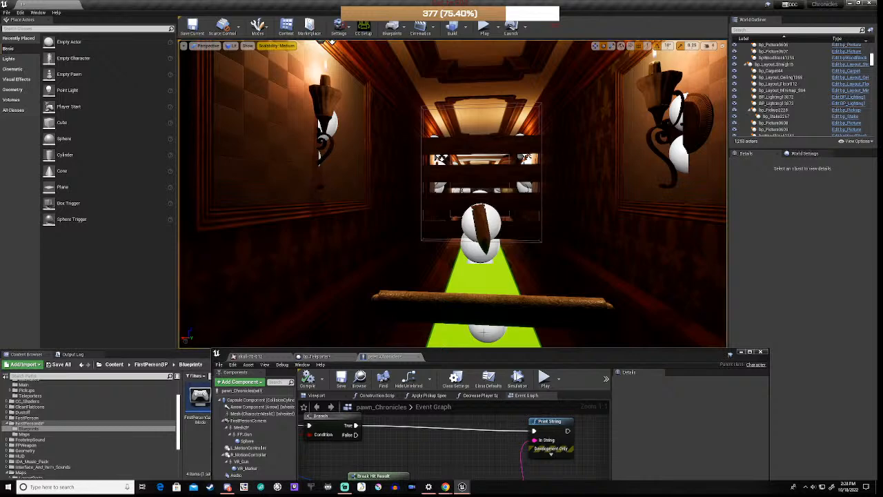
Bring the Blueprint window back up and review the Event Tick line-trace node chain in the Event Graph
{"action": "left_click_drag", "start_coordinate": [501, 358], "coordinate": [519, 110]}
{"action": "scroll", "coordinate": [422, 203], "scroll_direction": "down", "scroll_amount": 3}
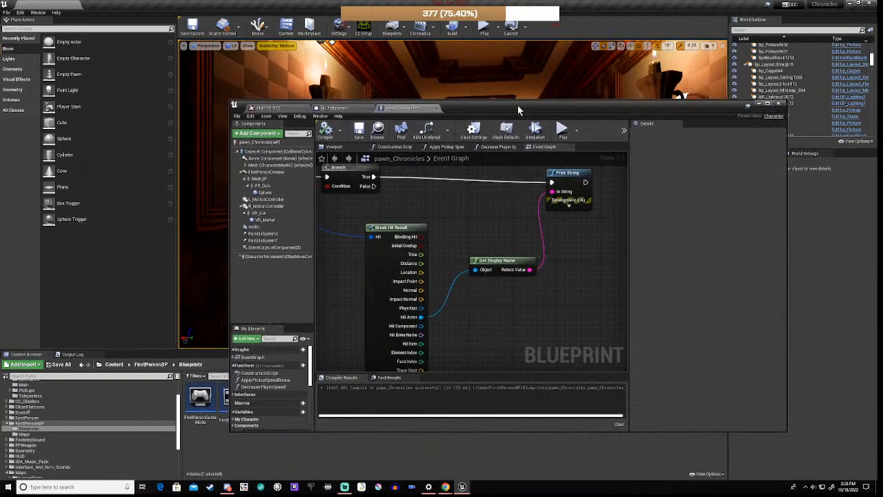
{"action": "right_click_drag", "start_coordinate": [345, 239], "coordinate": [433, 263]}
{"action": "right_click_drag", "start_coordinate": [429, 295], "coordinate": [512, 301]}
{"action": "scroll", "coordinate": [543, 297], "scroll_direction": "down", "scroll_amount": 2}
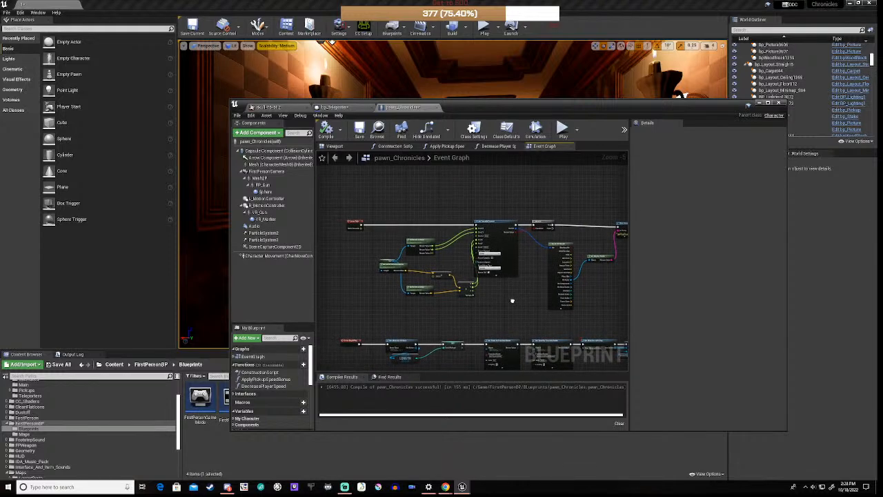
{"action": "scroll", "coordinate": [415, 266], "scroll_direction": "up", "scroll_amount": 2}
{"action": "right_click_drag", "start_coordinate": [415, 265], "coordinate": [465, 267]}
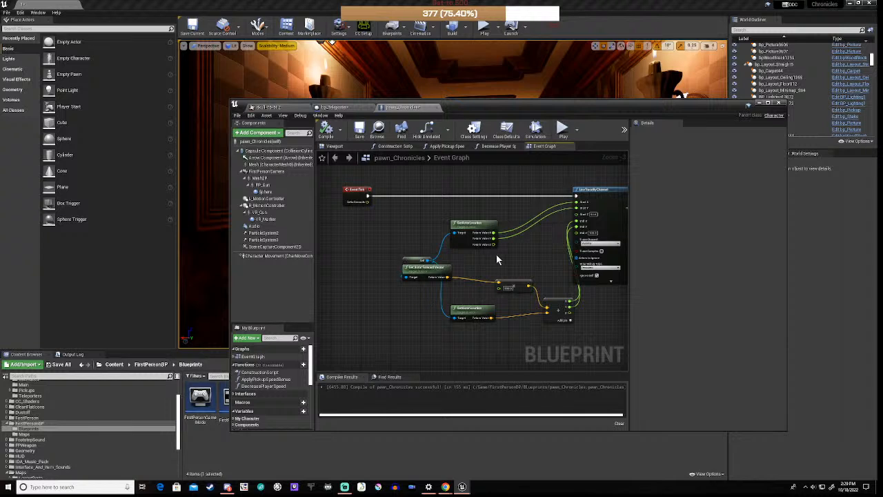
{"action": "right_click_drag", "start_coordinate": [510, 261], "coordinate": [460, 241]}
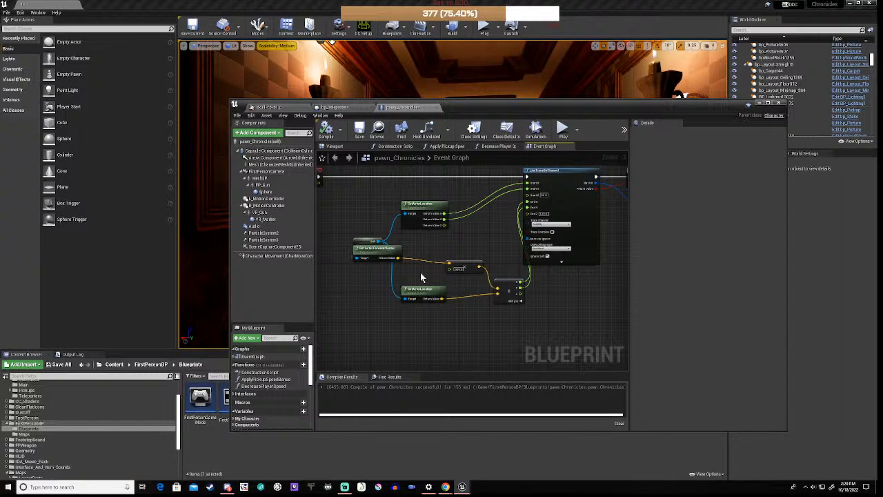
Add a breakpoint to the Branch node after LineTraceByChannel in the pawn_Chronicles event graph and start a play session
{"action": "right_click_drag", "start_coordinate": [492, 243], "coordinate": [380, 282]}
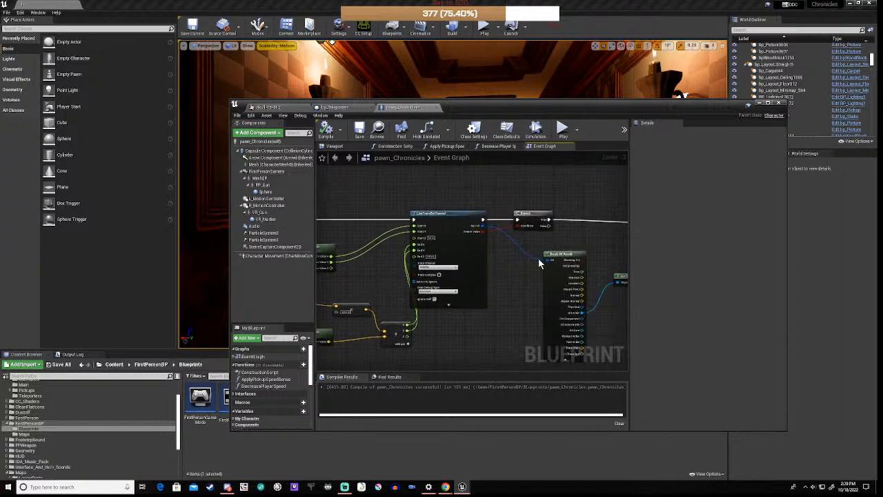
{"action": "right_click_drag", "start_coordinate": [498, 230], "coordinate": [419, 255]}
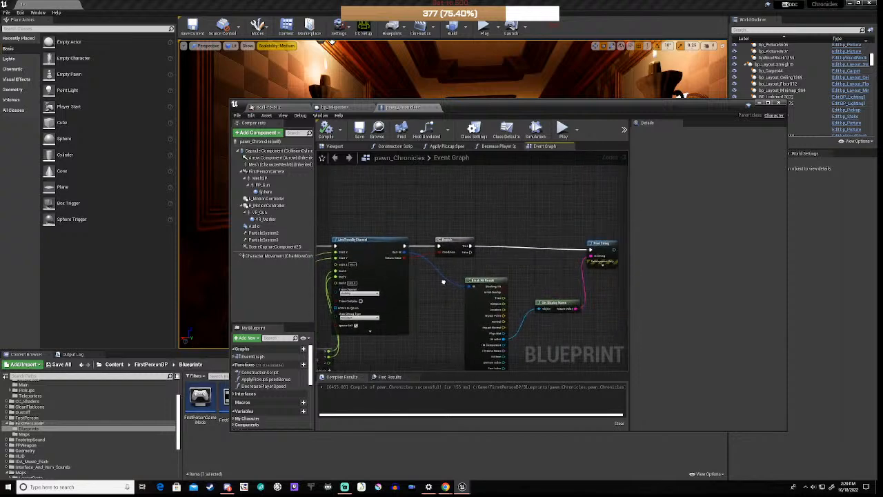
{"action": "right_click", "coordinate": [461, 242]}
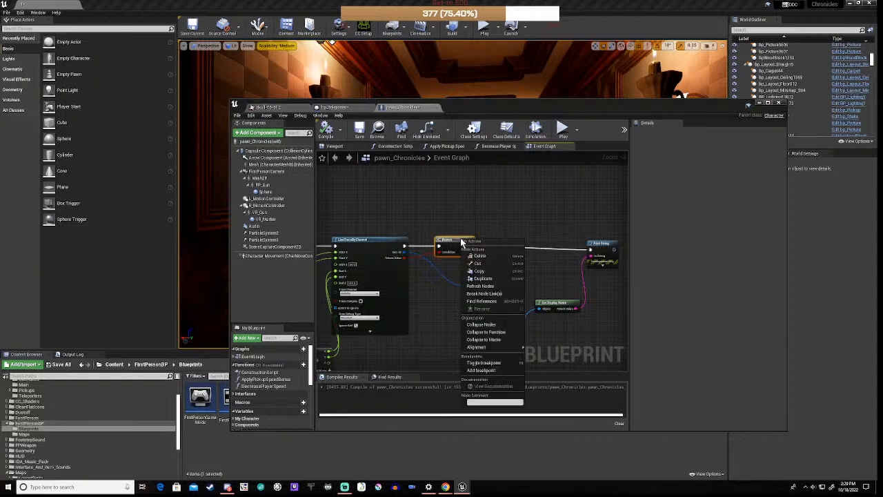
{"action": "left_click", "coordinate": [491, 370]}
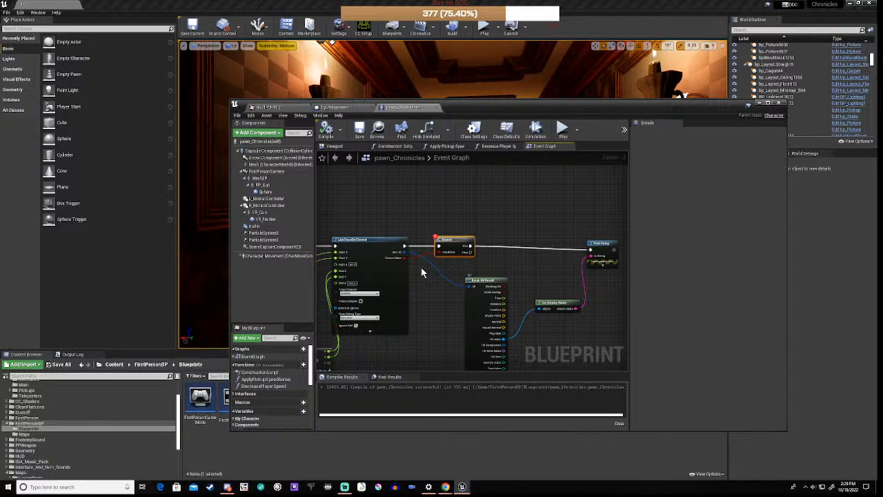
{"action": "left_click", "coordinate": [563, 131]}
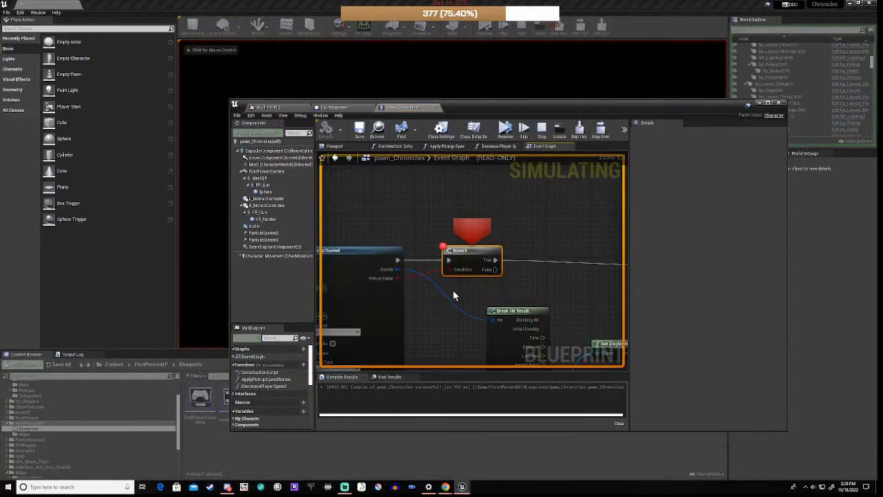
Inspect the LineTraceByChannel inputs around the paused Branch node and widen the Blueprint editor window
{"action": "right_click_drag", "start_coordinate": [417, 322], "coordinate": [528, 307]}
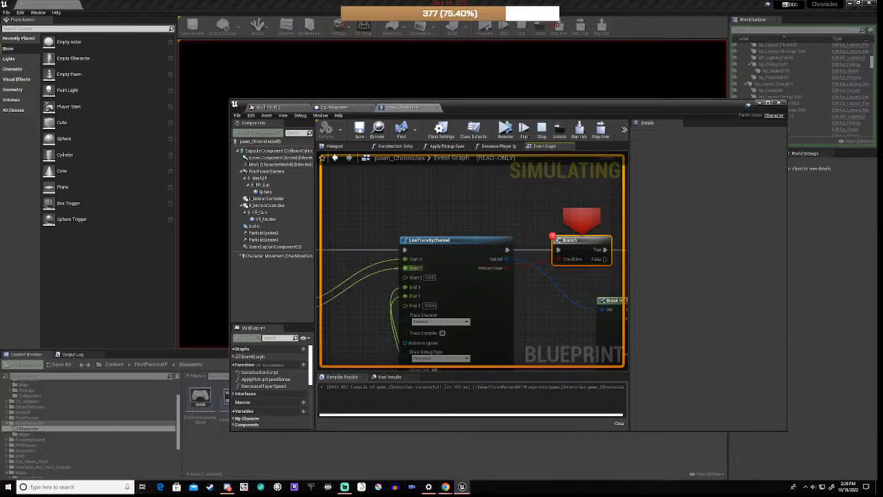
{"action": "mouse_move", "coordinate": [405, 259]}
{"action": "right_click_drag", "start_coordinate": [560, 202], "coordinate": [406, 217]}
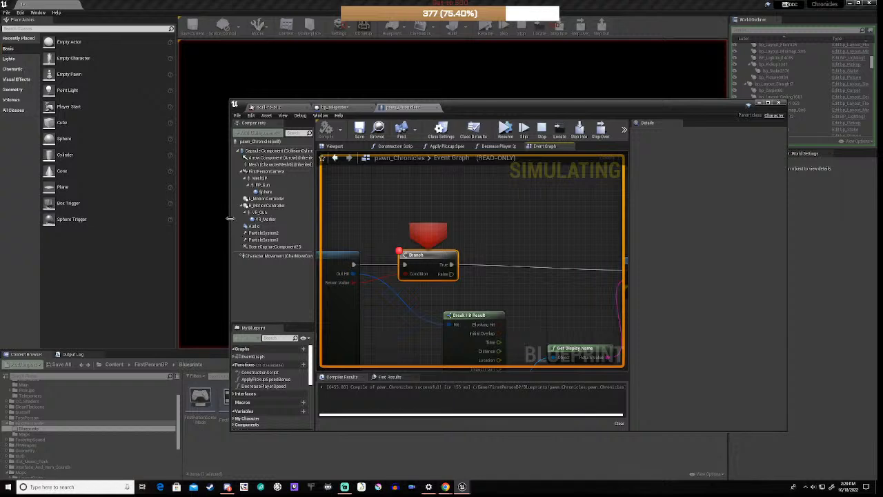
{"action": "left_click_drag", "start_coordinate": [229, 219], "coordinate": [151, 220]}
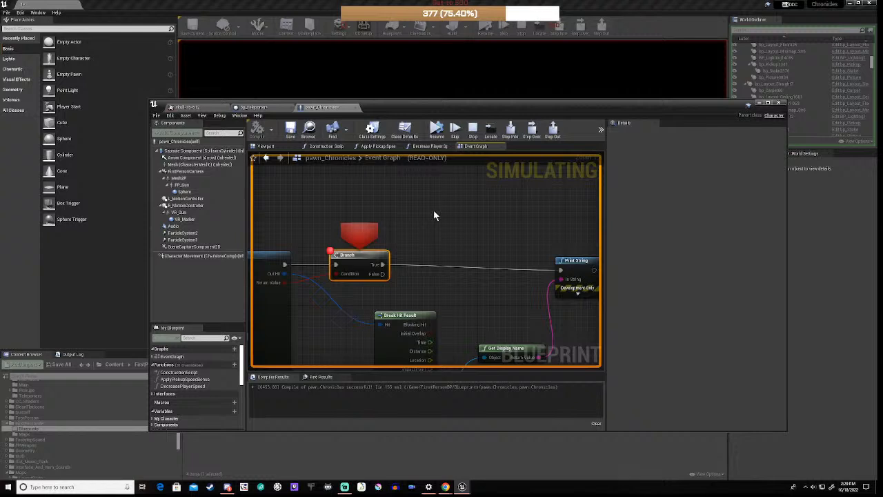
{"action": "right_click_drag", "start_coordinate": [469, 193], "coordinate": [468, 233]}
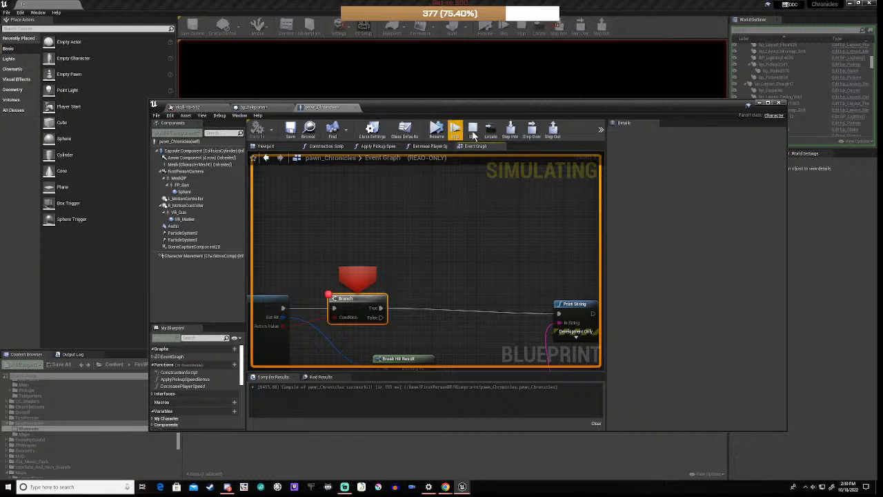
Step over twice from the paused Branch node and check the execution path toward Print String
{"action": "left_click", "coordinate": [532, 133]}
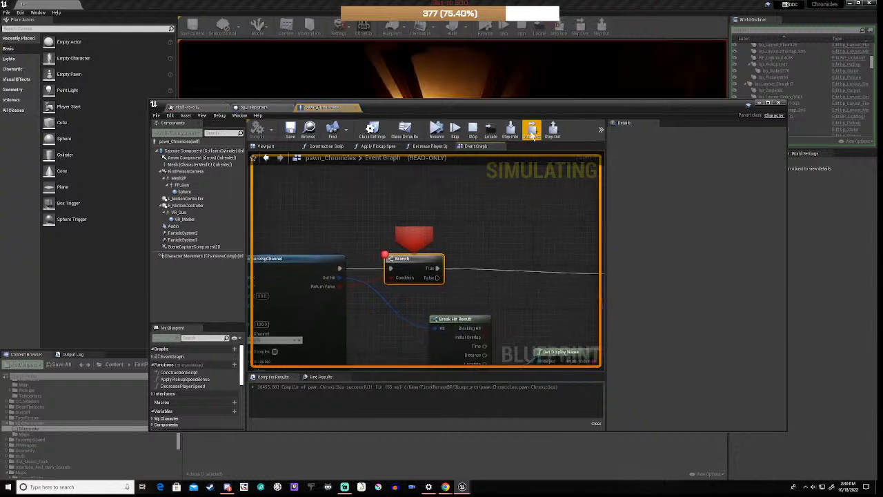
{"action": "left_click", "coordinate": [532, 133]}
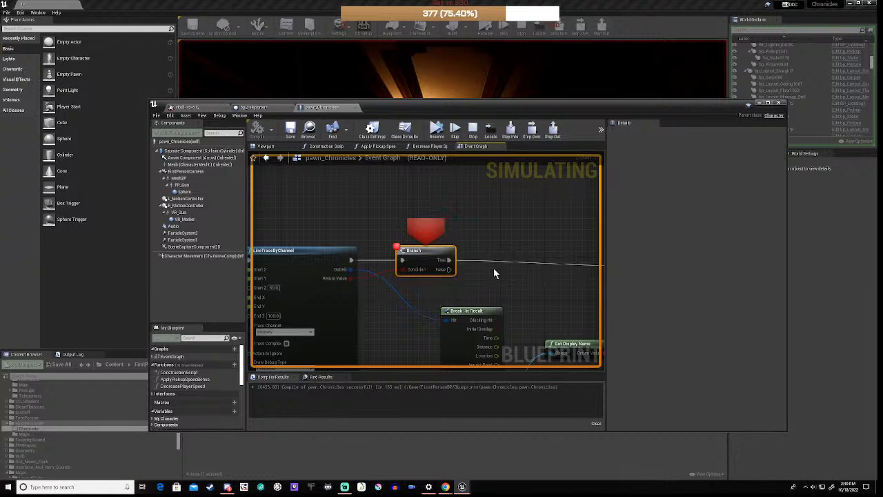
{"action": "right_click_drag", "start_coordinate": [495, 269], "coordinate": [388, 269]}
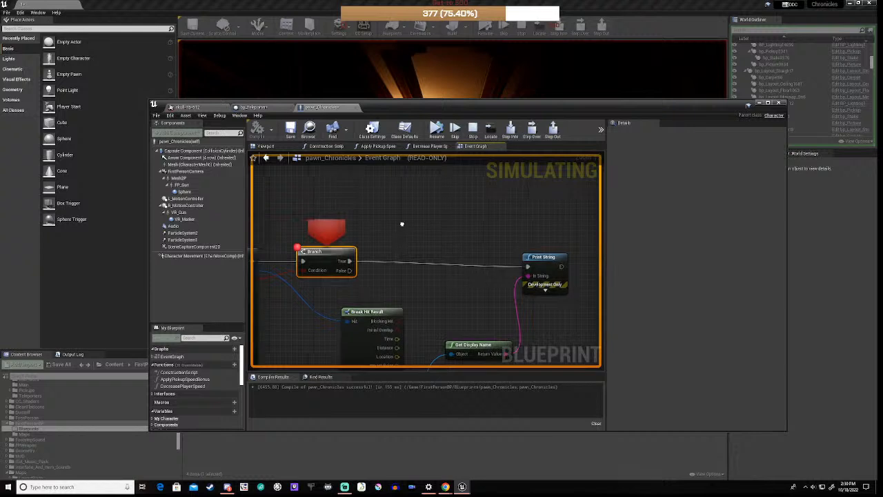
{"action": "right_click_drag", "start_coordinate": [402, 223], "coordinate": [482, 218]}
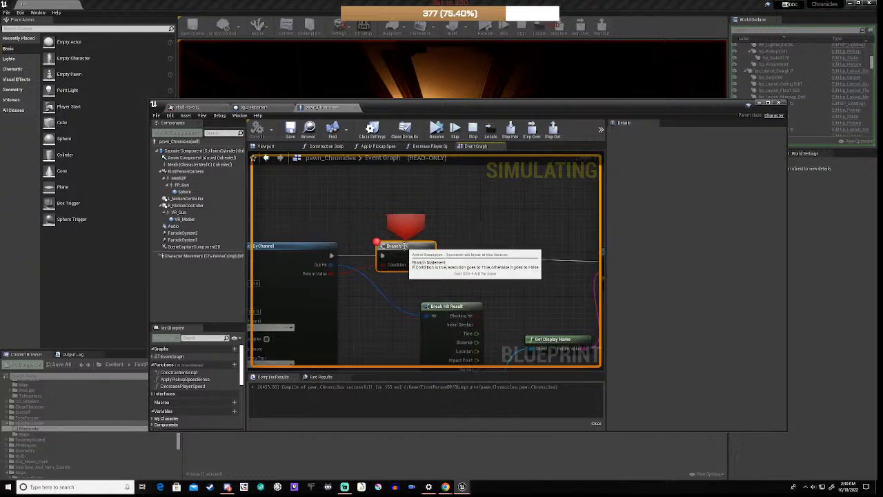
Disable the breakpoint on the Branch node, set one on LineTraceByChannel instead, and resume execution
{"action": "right_click", "coordinate": [405, 246]}
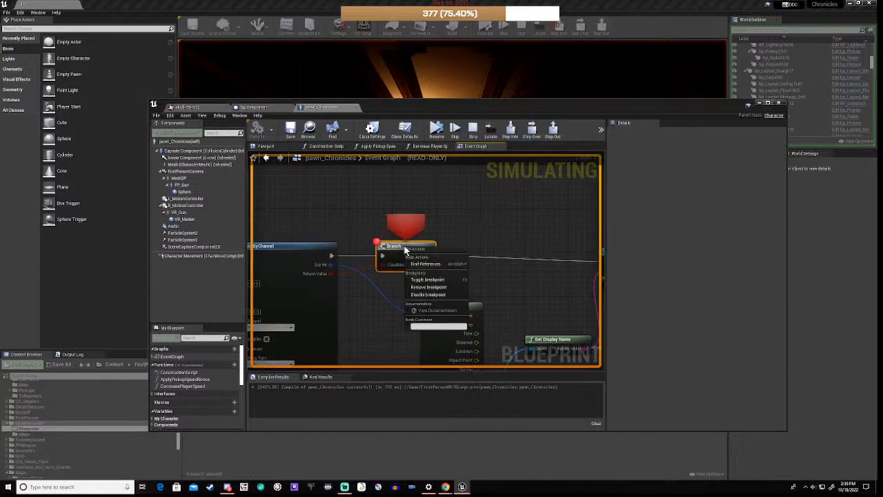
{"action": "left_click", "coordinate": [428, 295]}
{"action": "right_click_drag", "start_coordinate": [343, 211], "coordinate": [489, 226]}
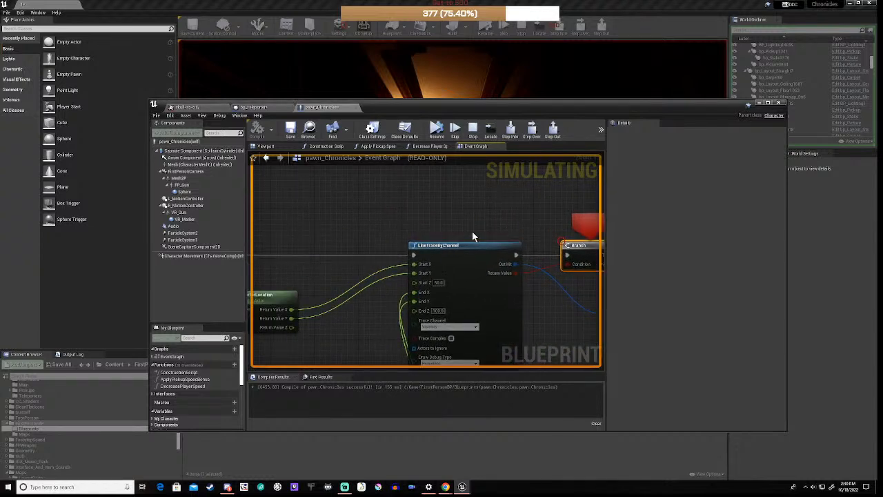
{"action": "right_click", "coordinate": [463, 243]}
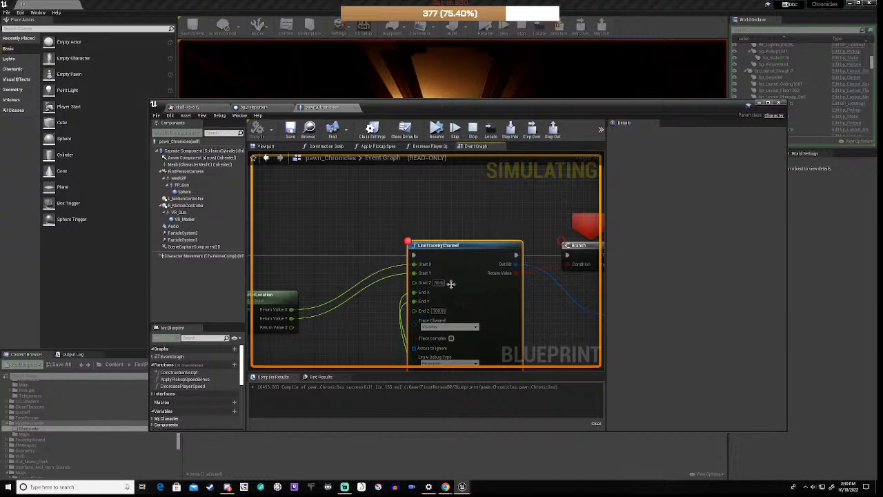
{"action": "left_click", "coordinate": [437, 131]}
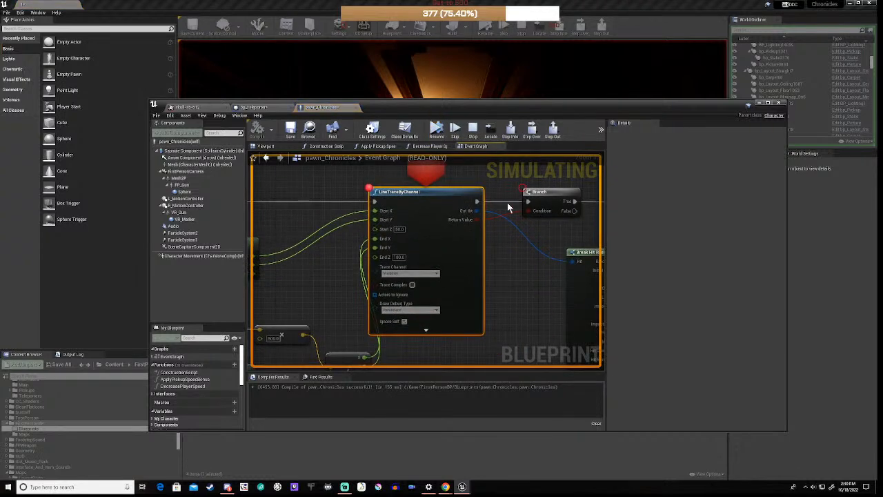
Step over from LineTraceByChannel to the Branch node, and resume execution
{"action": "right_click", "coordinate": [506, 220]}
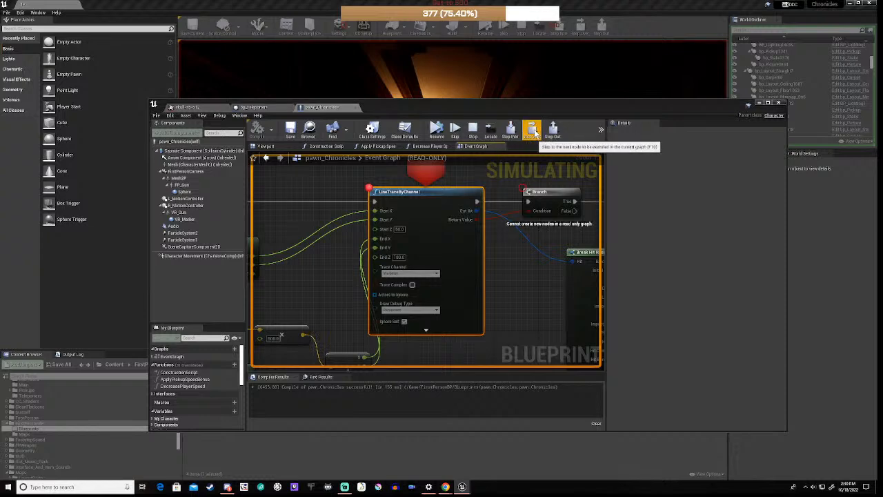
{"action": "left_click", "coordinate": [533, 130]}
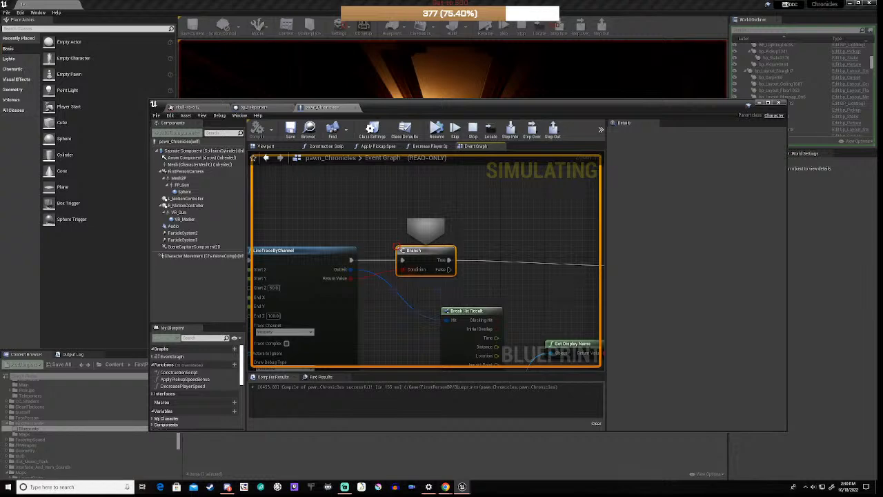
{"action": "left_click", "coordinate": [437, 128]}
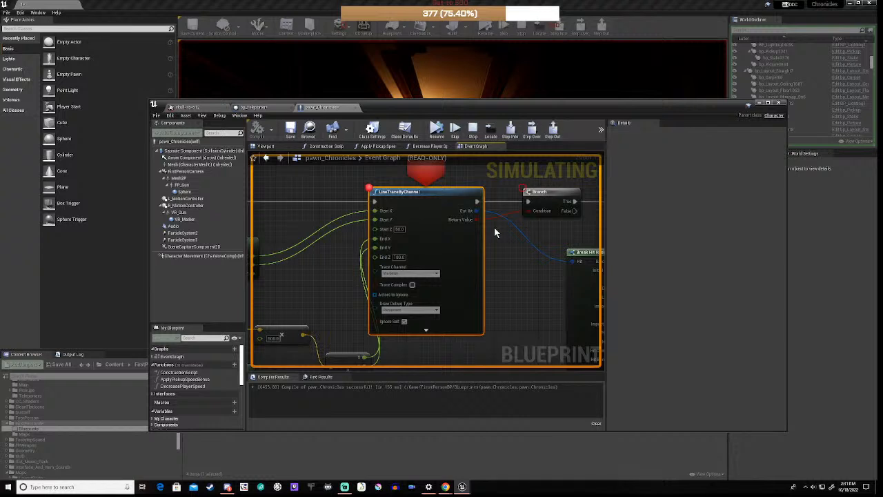
Disable the breakpoint on the LineTraceByChannel node
{"action": "right_click", "coordinate": [428, 191]}
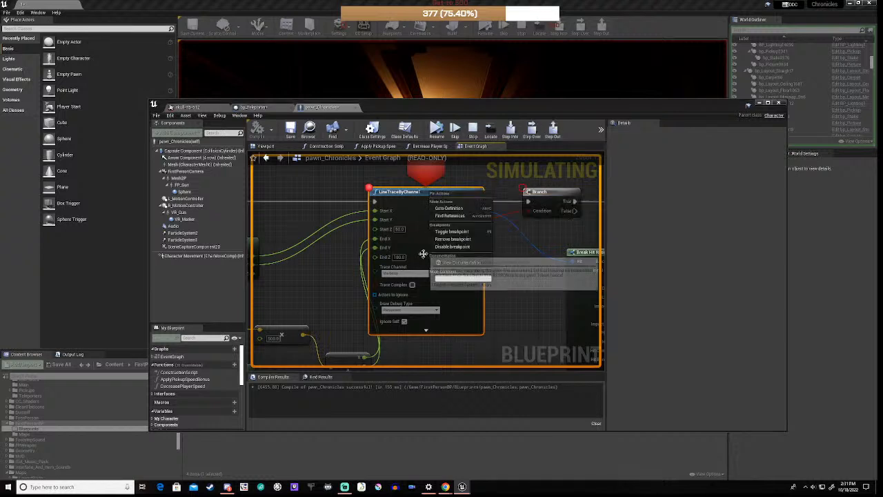
{"action": "left_click", "coordinate": [448, 250]}
Examine the line trace chain from Event Tick through the location and forward vector nodes, LineTraceByChannel and Branch to Print String
{"action": "right_click_drag", "start_coordinate": [313, 266], "coordinate": [482, 277]}
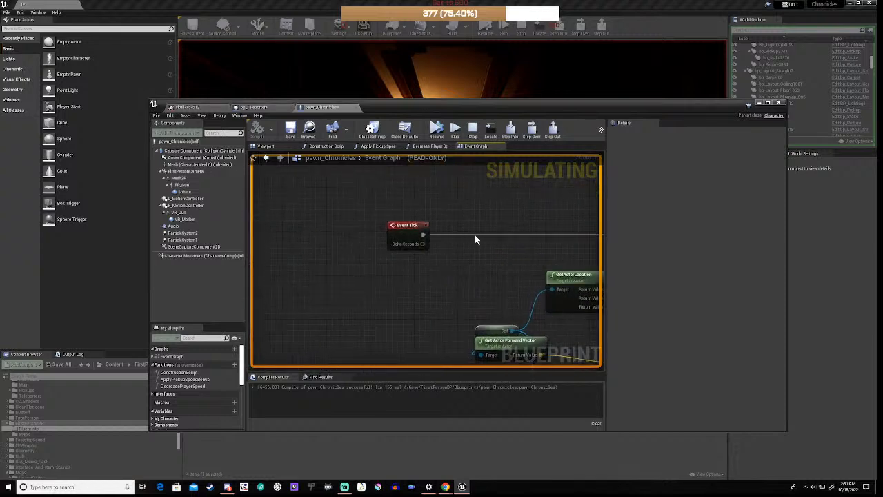
{"action": "right_click_drag", "start_coordinate": [583, 214], "coordinate": [254, 194]}
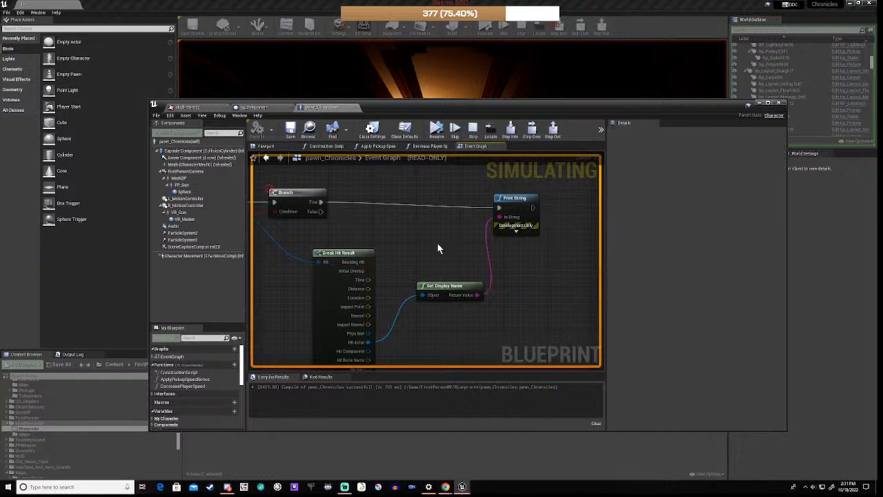
{"action": "right_click_drag", "start_coordinate": [419, 239], "coordinate": [454, 263]}
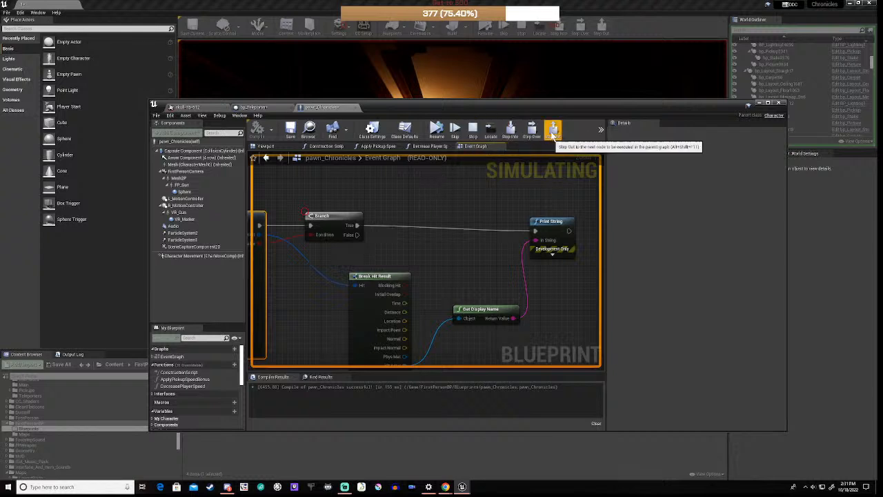
{"action": "scroll", "coordinate": [431, 199], "scroll_direction": "down", "scroll_amount": 2}
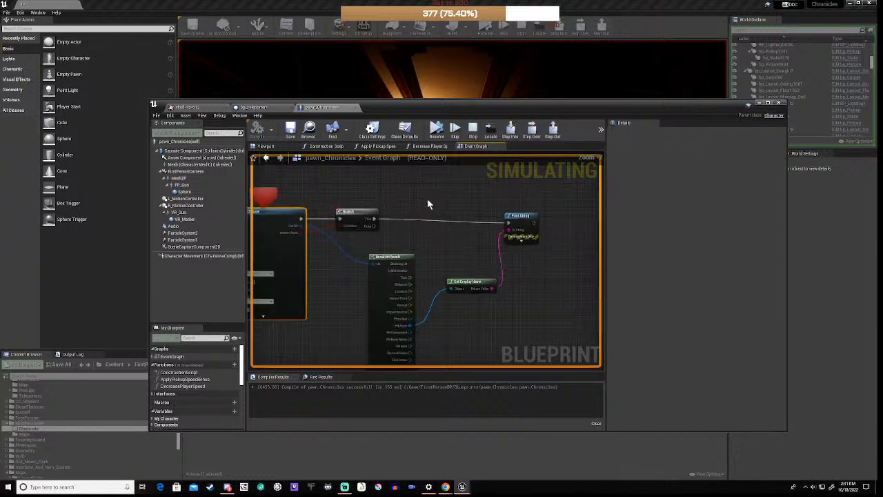
{"action": "right_click_drag", "start_coordinate": [345, 261], "coordinate": [556, 257]}
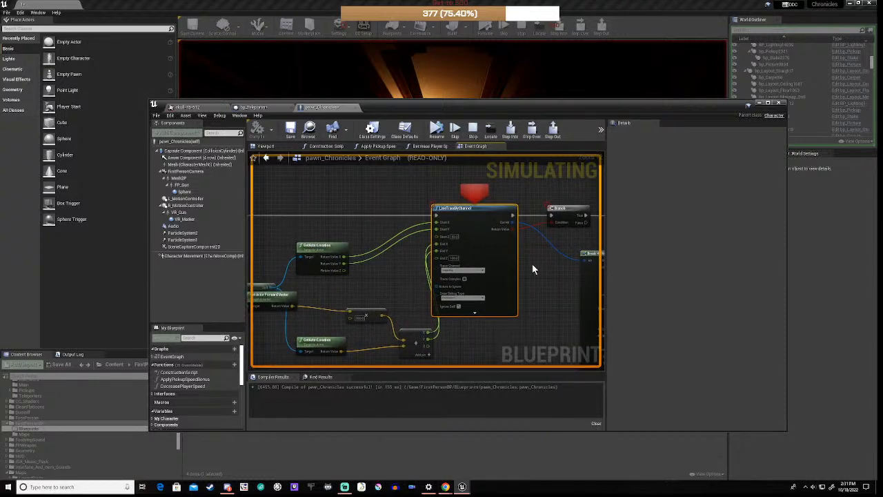
{"action": "right_click_drag", "start_coordinate": [536, 264], "coordinate": [381, 273]}
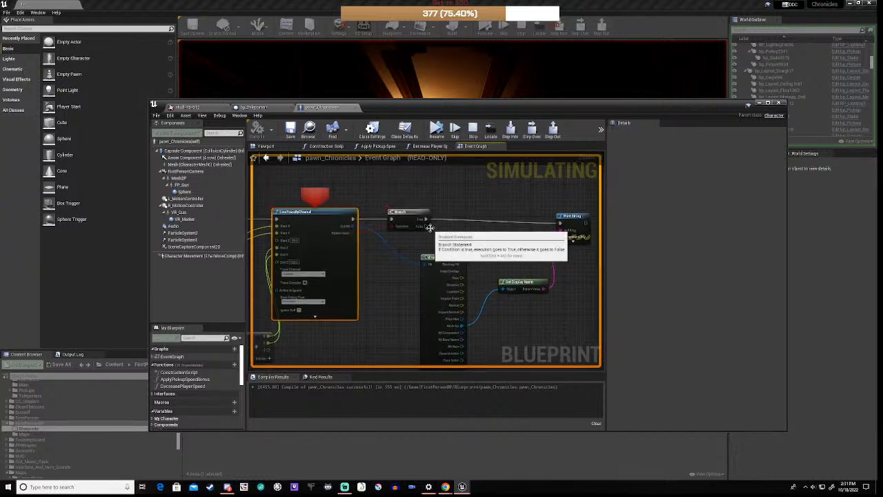
{"action": "scroll", "coordinate": [430, 228], "scroll_direction": "down", "scroll_amount": 2}
{"action": "right_click_drag", "start_coordinate": [407, 249], "coordinate": [414, 277]}
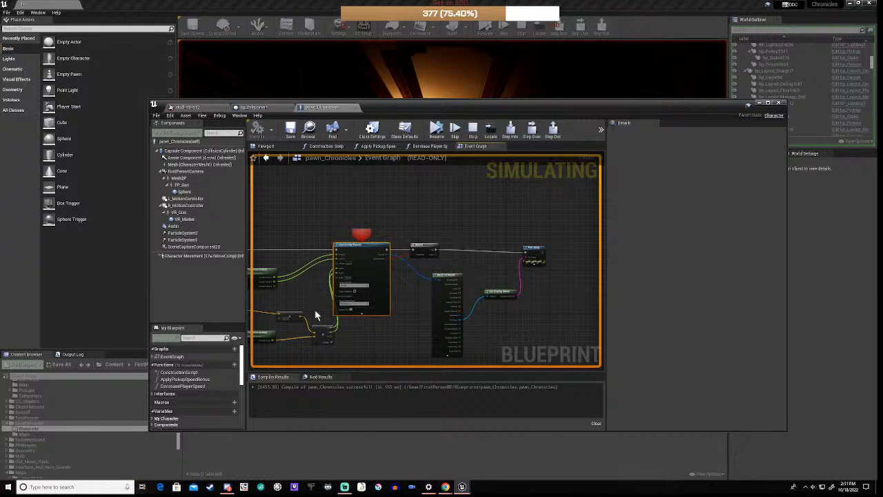
{"action": "right_click_drag", "start_coordinate": [335, 338], "coordinate": [442, 294]}
{"action": "scroll", "coordinate": [381, 283], "scroll_direction": "up", "scroll_amount": 3}
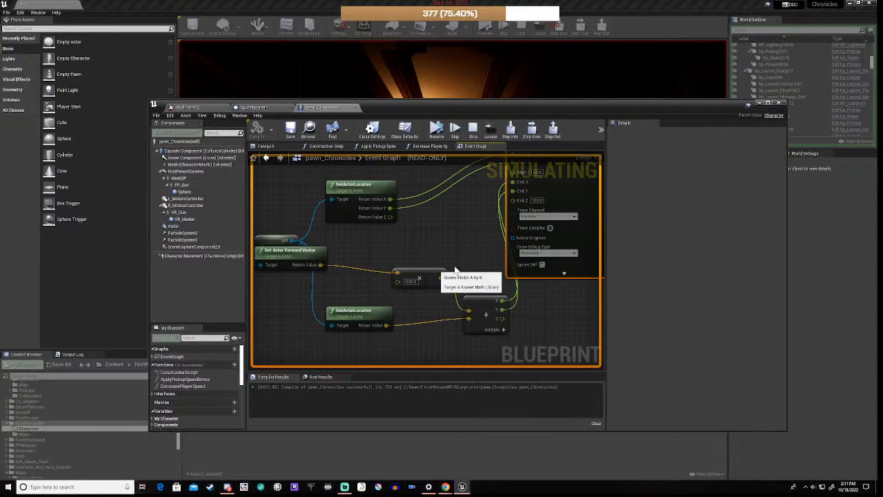
{"action": "scroll", "coordinate": [463, 272], "scroll_direction": "down", "scroll_amount": 3}
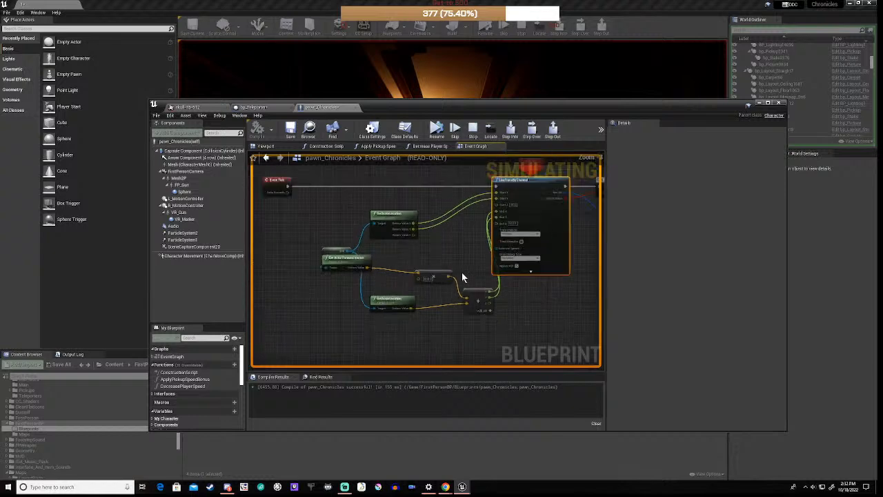
{"action": "right_click_drag", "start_coordinate": [471, 247], "coordinate": [427, 283]}
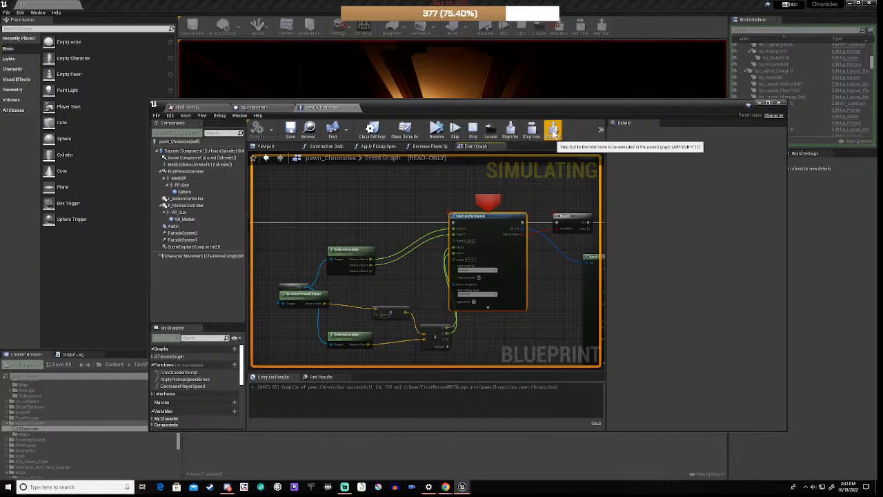
Stop the play session and delete the Event Tick node that drives LineTraceByChannel
{"action": "left_click", "coordinate": [552, 133]}
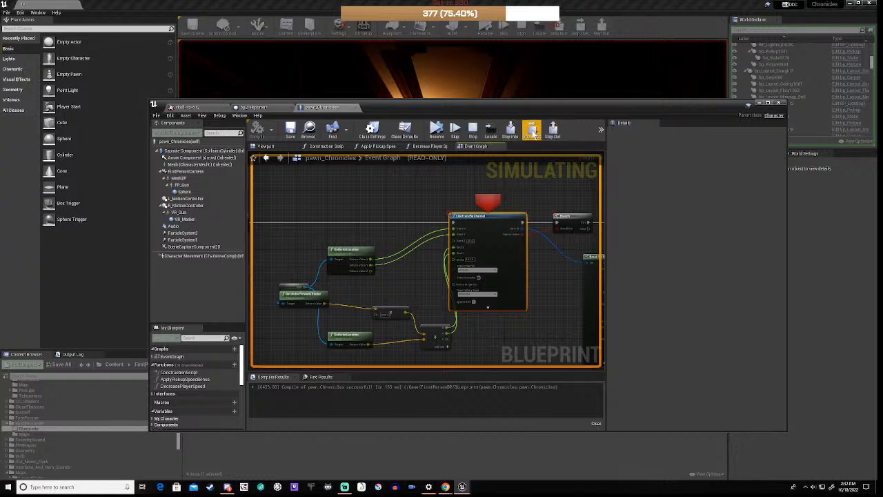
{"action": "left_click", "coordinate": [475, 131]}
{"action": "left_click_drag", "start_coordinate": [419, 207], "coordinate": [505, 271]}
{"action": "key", "text": "Delete"}
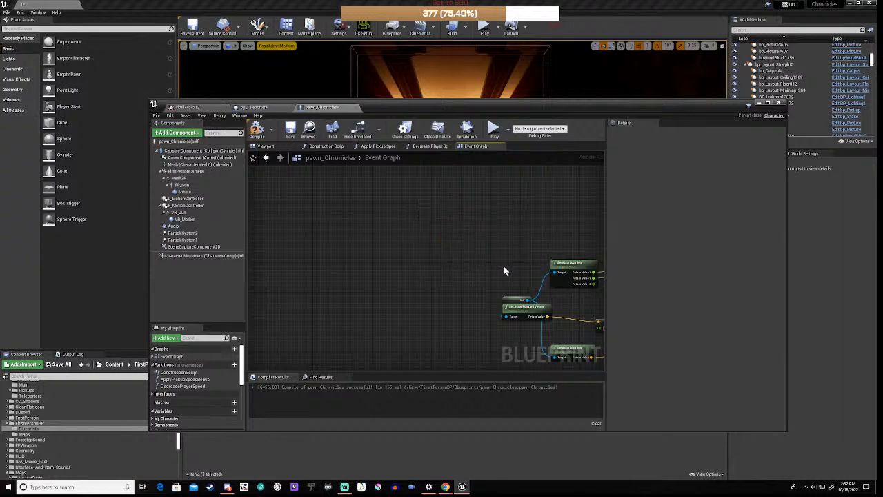
{"action": "right_click_drag", "start_coordinate": [546, 241], "coordinate": [384, 240]}
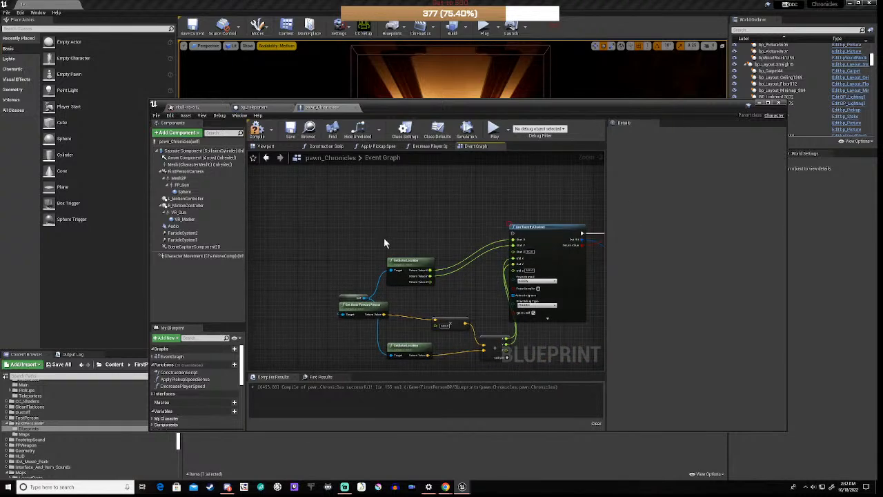
{"action": "scroll", "coordinate": [480, 281], "scroll_direction": "down", "scroll_amount": 1}
{"action": "scroll", "coordinate": [481, 285], "scroll_direction": "down", "scroll_amount": 1}
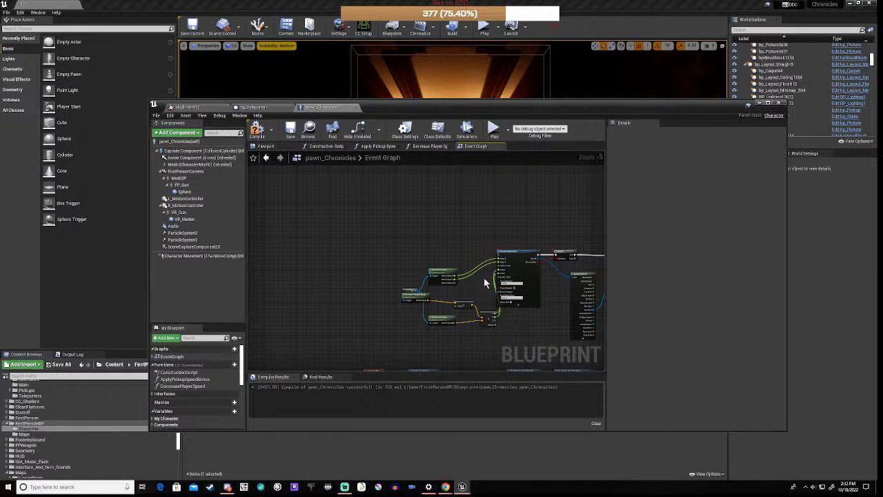
Compile the pawn_Chronicles blueprint and look over the node chains in its event graph
{"action": "left_click", "coordinate": [256, 129]}
{"action": "scroll", "coordinate": [463, 234], "scroll_direction": "down", "scroll_amount": 2}
{"action": "right_click_drag", "start_coordinate": [473, 236], "coordinate": [405, 211]}
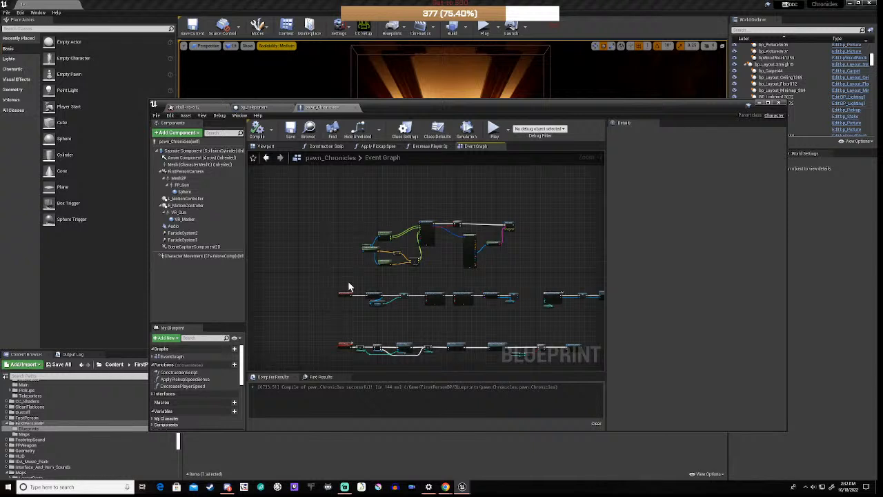
{"action": "right_click_drag", "start_coordinate": [332, 253], "coordinate": [319, 243]}
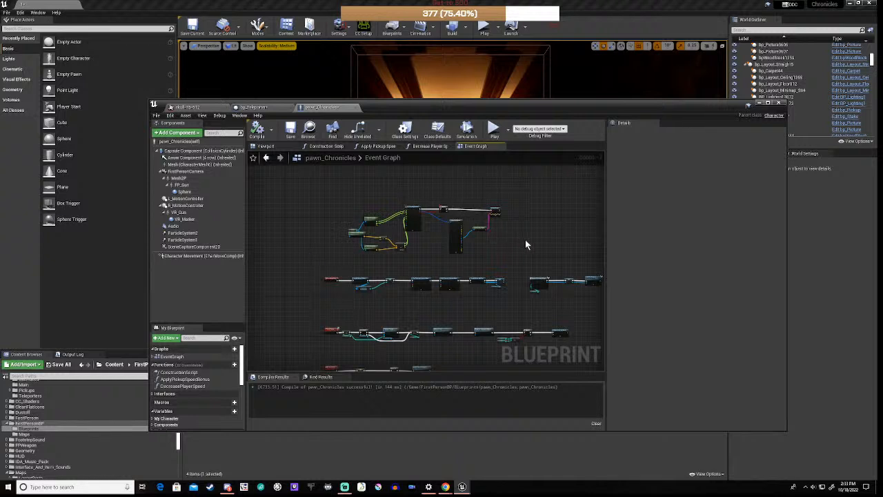
{"action": "scroll", "coordinate": [504, 234], "scroll_direction": "down", "scroll_amount": 1}
{"action": "right_click_drag", "start_coordinate": [513, 240], "coordinate": [489, 281]}
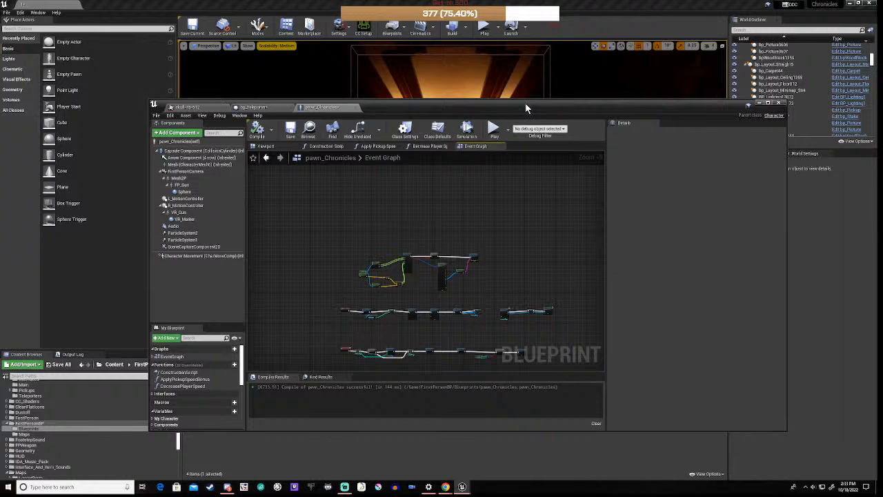
Uncover the level viewport and select the bp_Teleporter actor by the patterned corridor wall
{"action": "left_click_drag", "start_coordinate": [525, 103], "coordinate": [522, 374]}
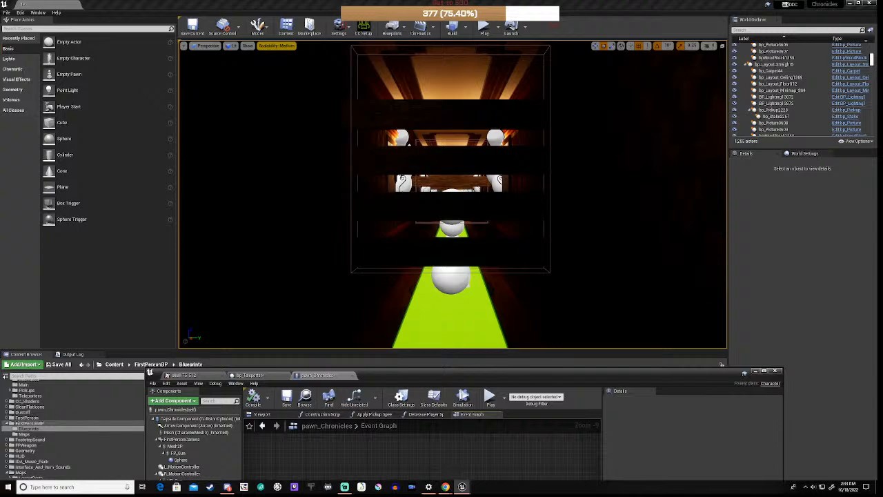
{"action": "right_click_drag", "start_coordinate": [452, 276], "coordinate": [563, 225]}
{"action": "key", "text": "w"}
{"action": "key", "text": "w"}
{"action": "key", "text": "w"}
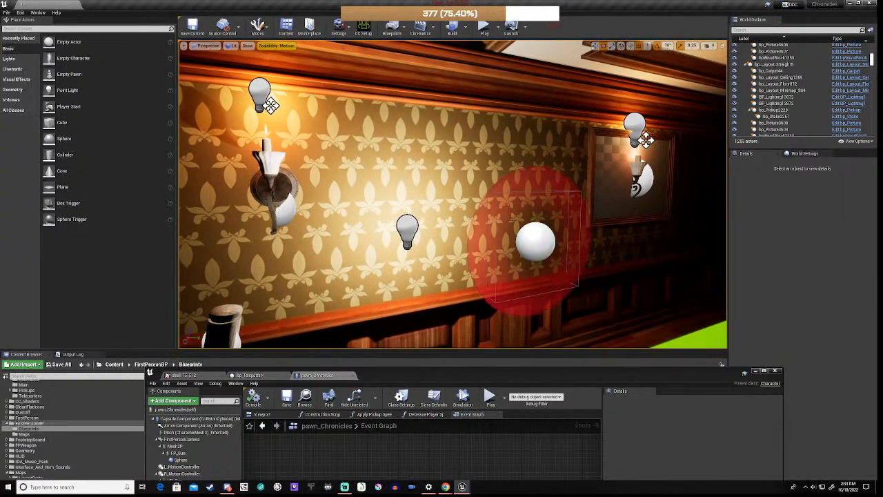
{"action": "left_click", "coordinate": [536, 242]}
{"action": "scroll", "coordinate": [538, 242], "scroll_direction": "up", "scroll_amount": 1}
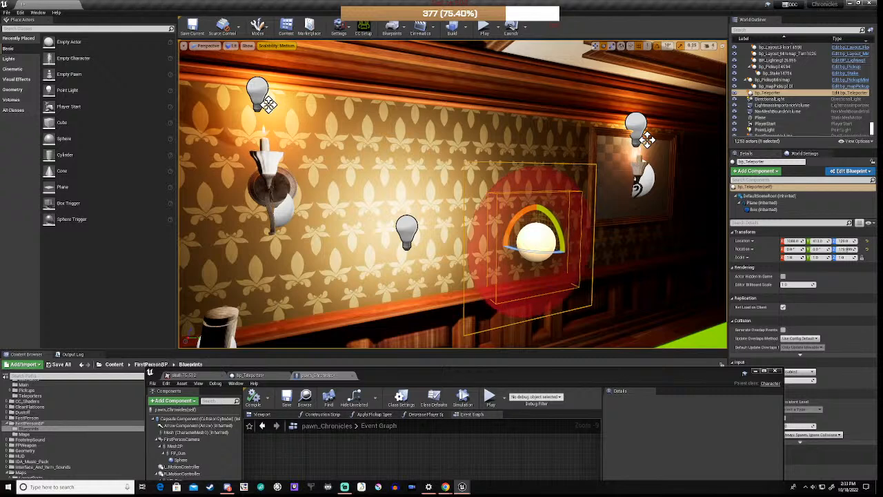
Switch to the bp_Teleporter blueprint and add a variable named refConnectedTP
{"action": "left_click_drag", "start_coordinate": [502, 367], "coordinate": [533, 171]}
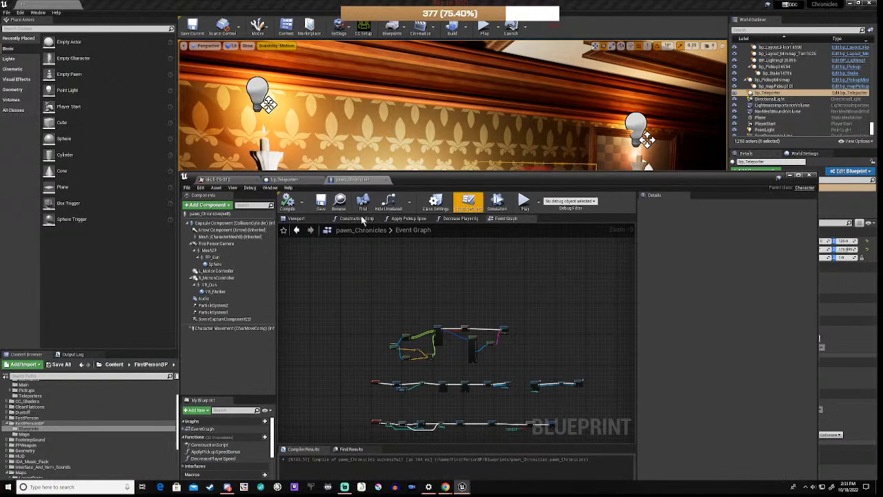
{"action": "left_click", "coordinate": [290, 180]}
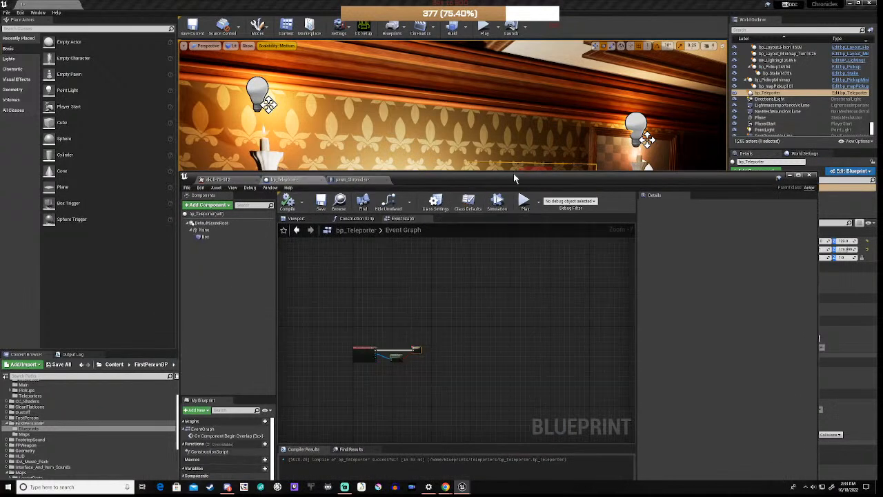
{"action": "left_click_drag", "start_coordinate": [514, 173], "coordinate": [529, 65]}
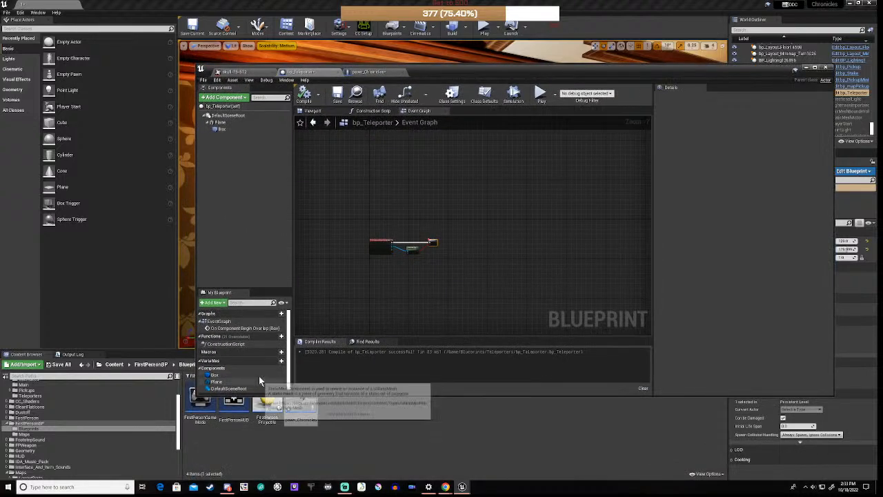
{"action": "scroll", "coordinate": [260, 371], "scroll_direction": "down", "scroll_amount": 1}
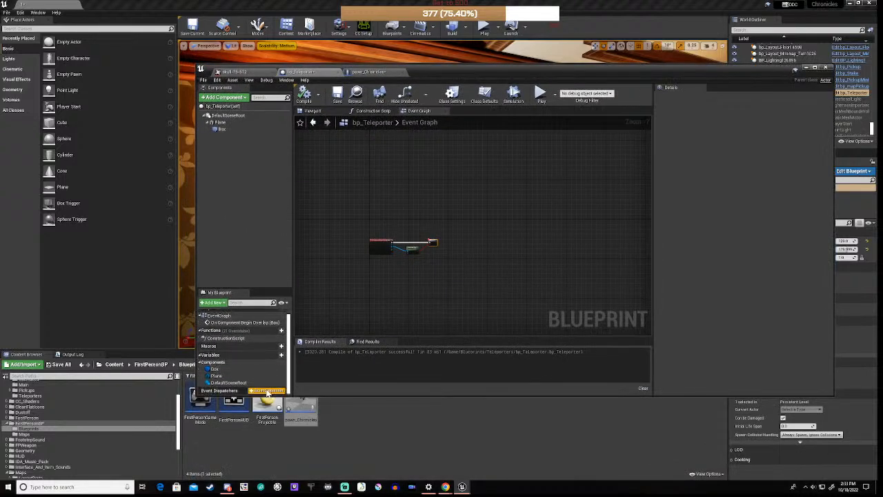
{"action": "left_click", "coordinate": [280, 355]}
{"action": "type", "text": "t"}
{"action": "type", "text": "ef"}
{"action": "type", "text": "2"}
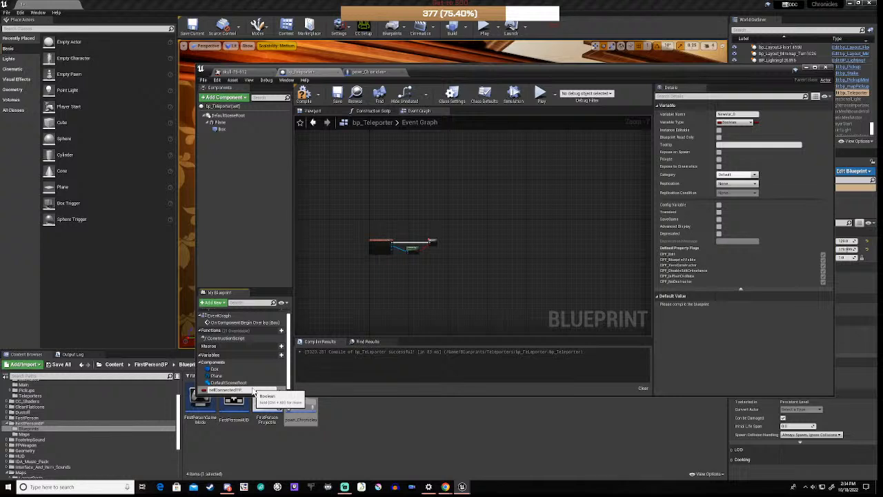
{"action": "key", "text": "Return"}
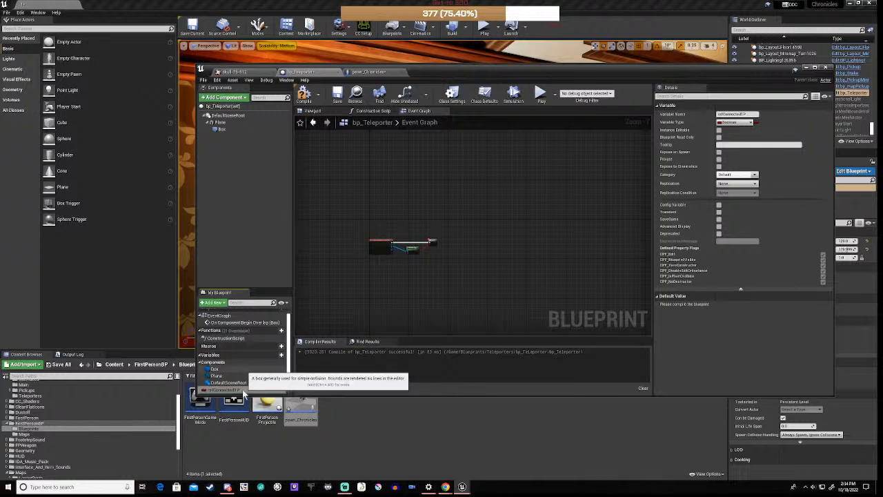
Change the variable type of refConnectedTP to the Bp Teleporter object type
{"action": "left_click", "coordinate": [234, 391]}
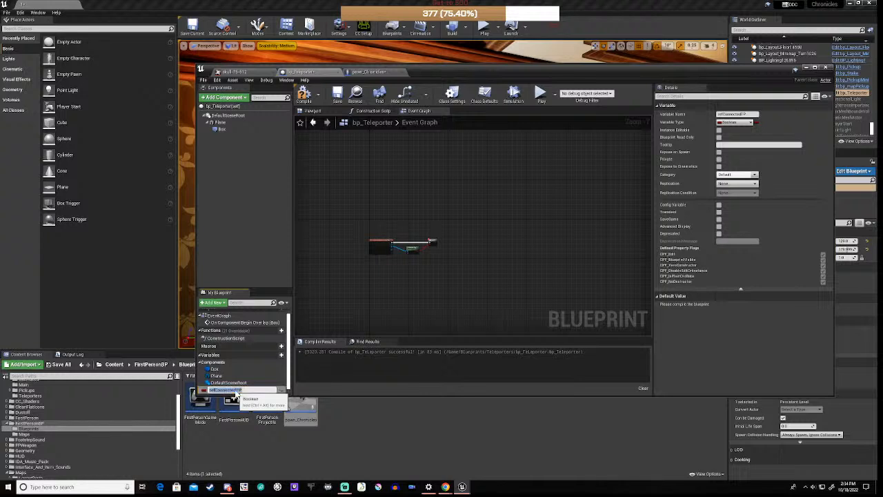
{"action": "left_click", "coordinate": [249, 369]}
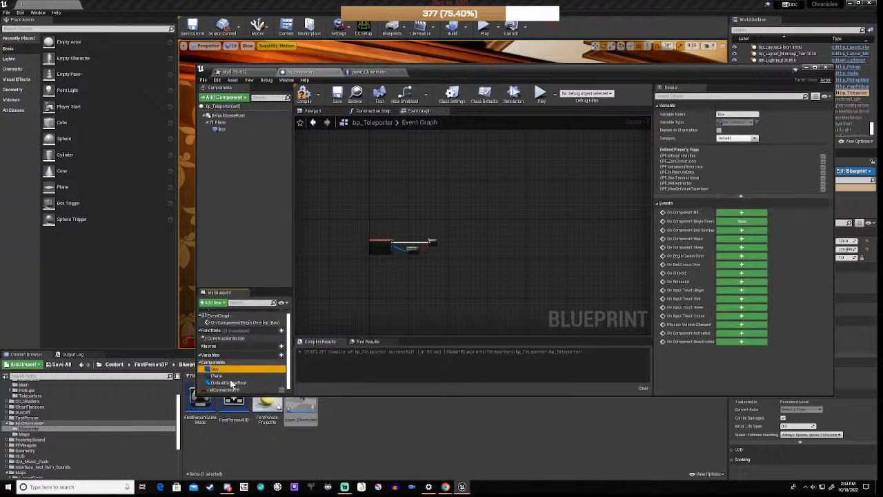
{"action": "left_click", "coordinate": [233, 391]}
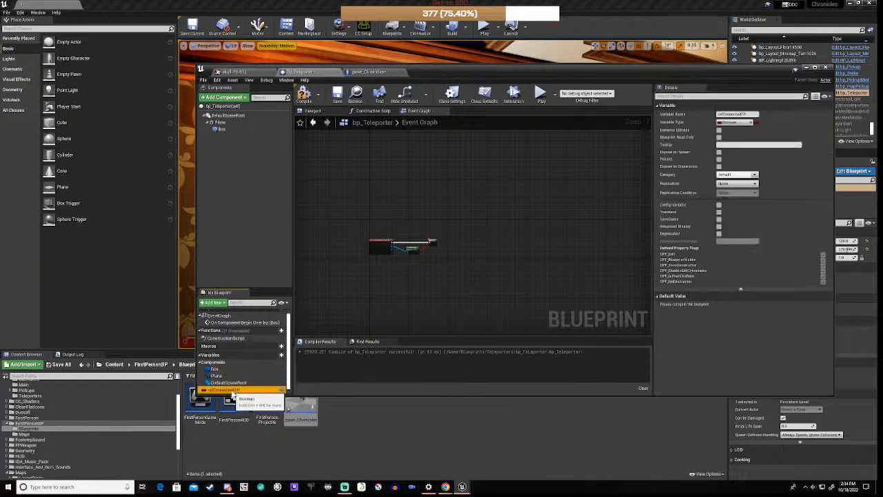
{"action": "left_click", "coordinate": [741, 124]}
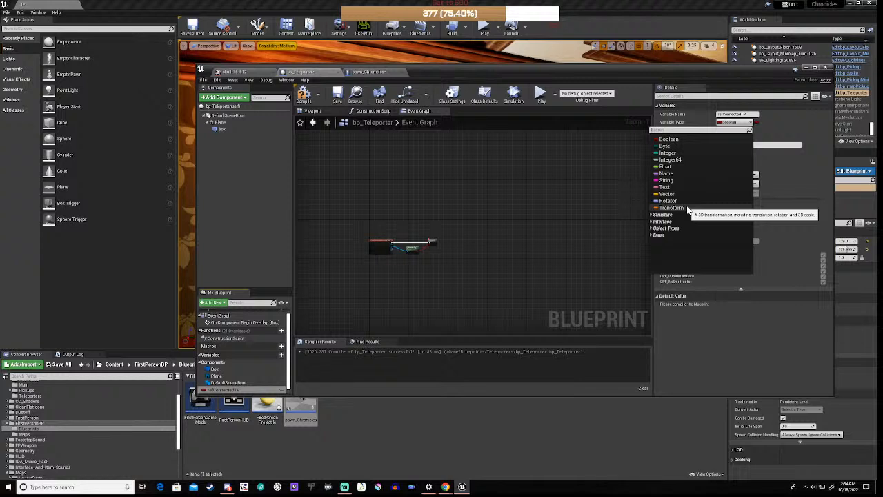
{"action": "type", "text": "bp"}
{"action": "mouse_move", "coordinate": [687, 207]}
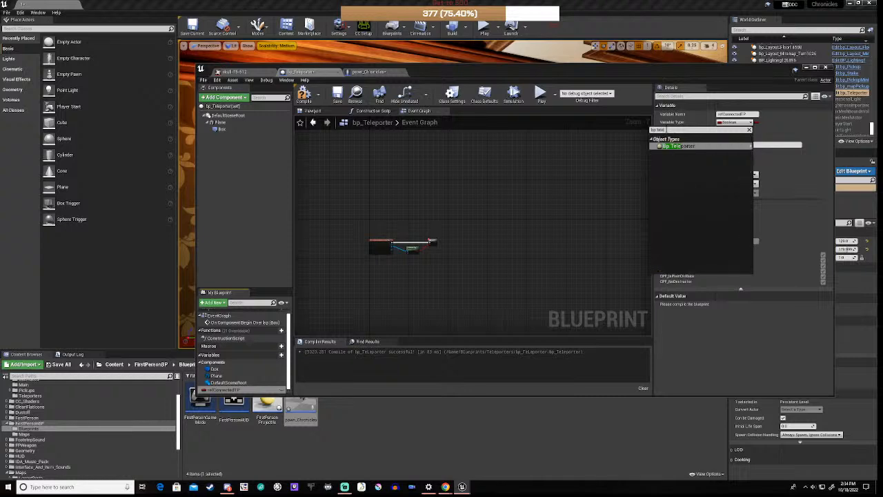
{"action": "left_click", "coordinate": [683, 145]}
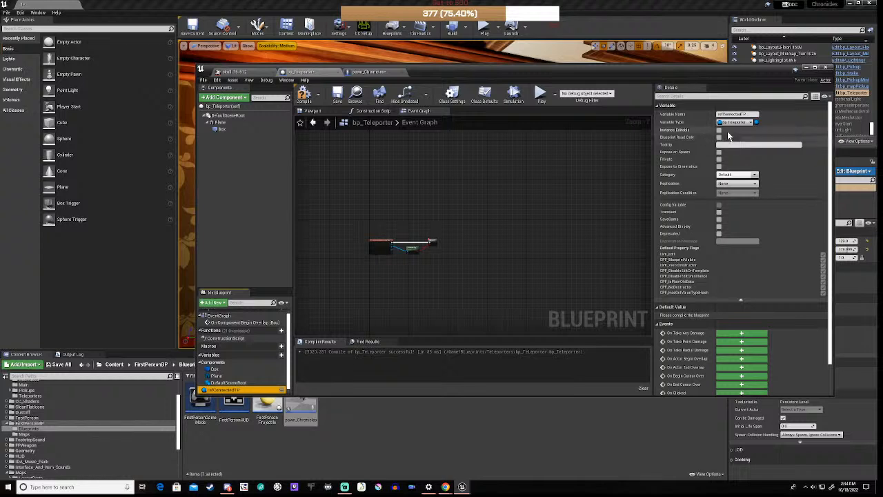
{"action": "left_click", "coordinate": [461, 202]}
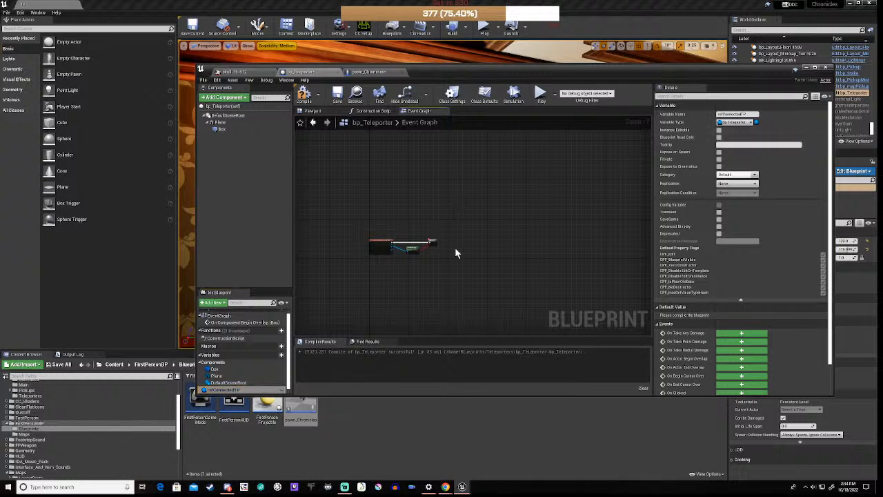
Make the refConnectedTP variable instance editable and compile the bp_Teleporter blueprint
{"action": "left_click", "coordinate": [305, 97]}
{"action": "left_click", "coordinate": [225, 390]}
{"action": "left_click", "coordinate": [281, 390]}
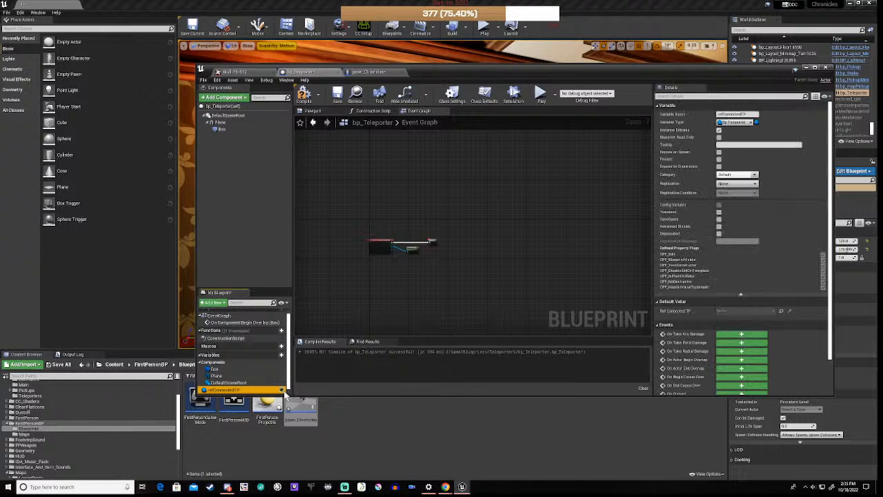
{"action": "left_click", "coordinate": [429, 302]}
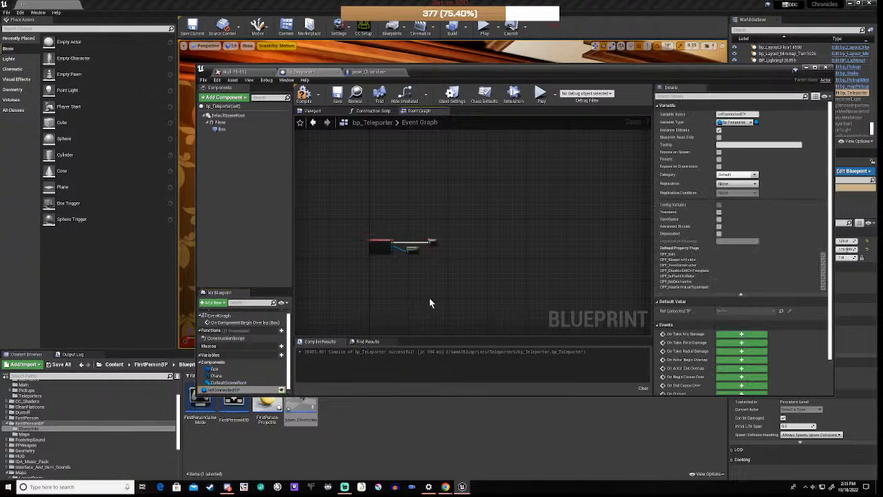
{"action": "scroll", "coordinate": [429, 302], "scroll_direction": "down", "scroll_amount": 3}
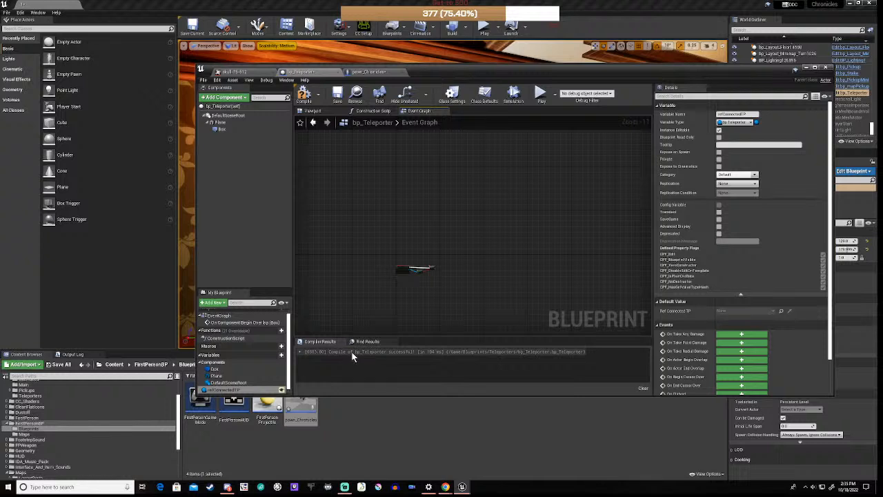
{"action": "left_click", "coordinate": [304, 95]}
Find the DirectionalLight actor in the level and set its intensity to 10 lux
{"action": "left_click_drag", "start_coordinate": [474, 71], "coordinate": [426, 157]}
{"action": "left_click_drag", "start_coordinate": [514, 150], "coordinate": [564, 403]}
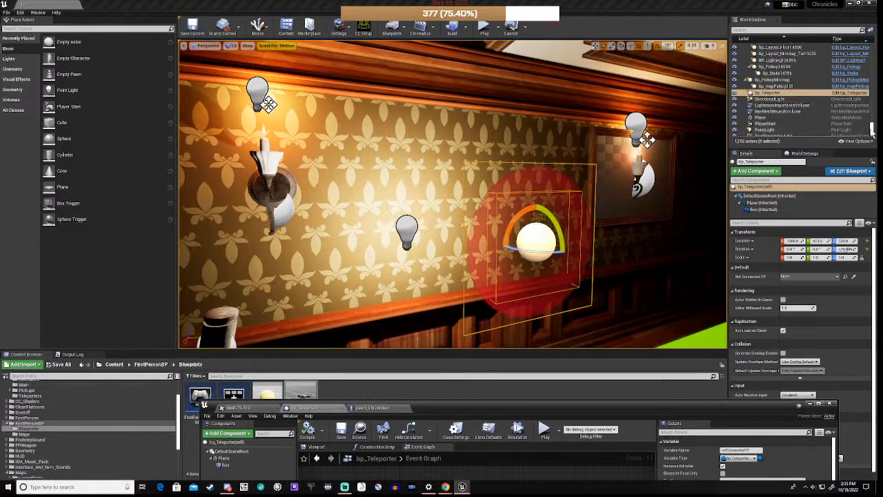
{"action": "left_click_drag", "start_coordinate": [872, 132], "coordinate": [870, 47]}
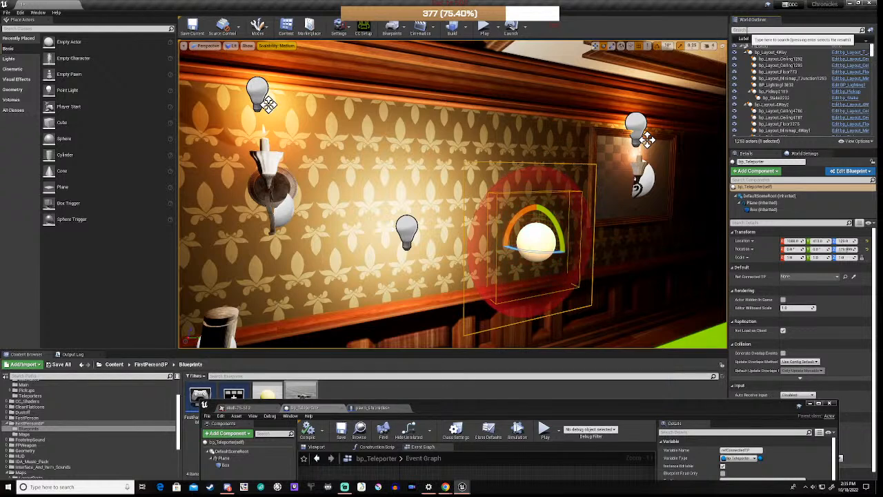
{"action": "left_click", "coordinate": [747, 29]}
{"action": "type", "text": "dir"}
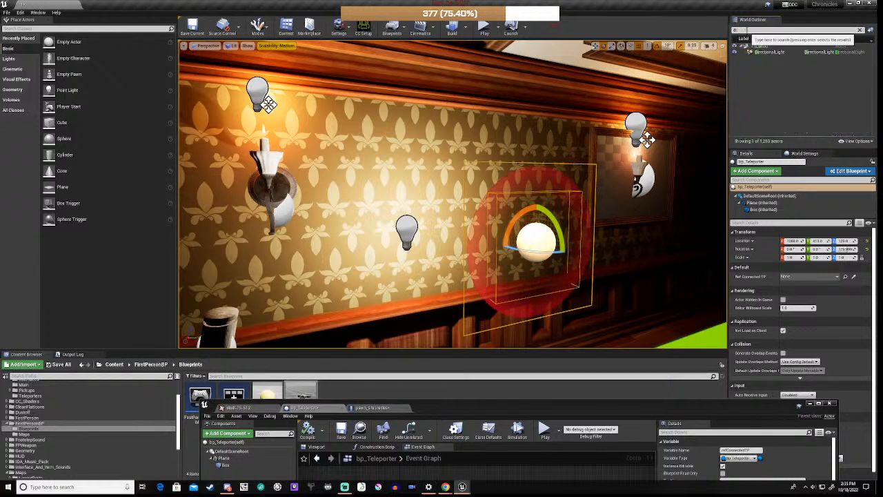
{"action": "left_click", "coordinate": [766, 53]}
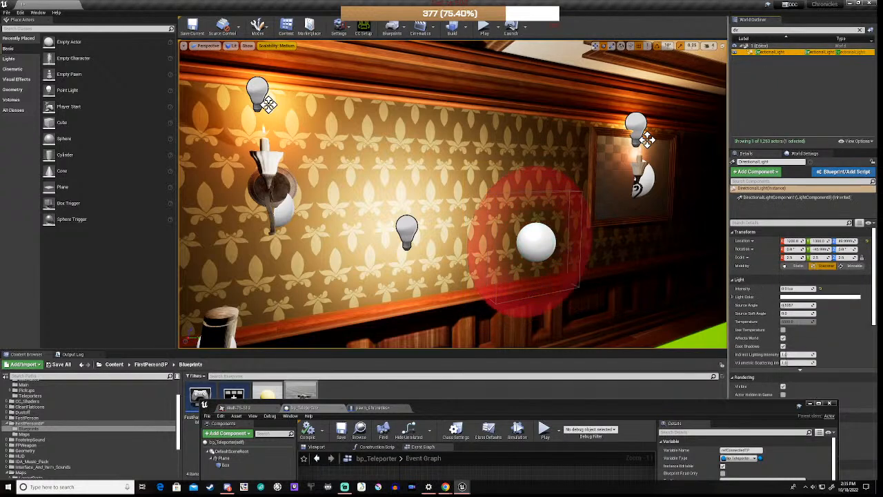
{"action": "left_click", "coordinate": [799, 288]}
{"action": "type", "text": "10"}
{"action": "key", "text": "Return"}
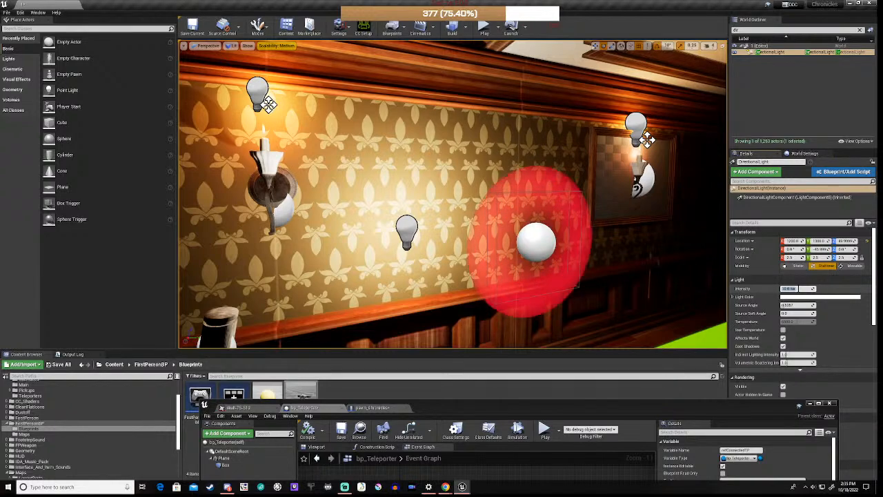
Move the teleporter out of the corridor onto the open green ground and duplicate it alongside on the Y axis
{"action": "mouse_move", "coordinate": [471, 256]}
{"action": "right_mouse_down"}
{"action": "mouse_move", "coordinate": [438, 330]}
{"action": "mouse_move", "coordinate": [438, 310]}
{"action": "mouse_move", "coordinate": [423, 310]}
{"action": "mouse_move", "coordinate": [491, 308]}
{"action": "mouse_move", "coordinate": [469, 301]}
{"action": "mouse_move", "coordinate": [462, 269]}
{"action": "mouse_move", "coordinate": [476, 259]}
{"action": "right_mouse_up"}
{"action": "key", "text": "s"}
{"action": "key", "text": "w"}
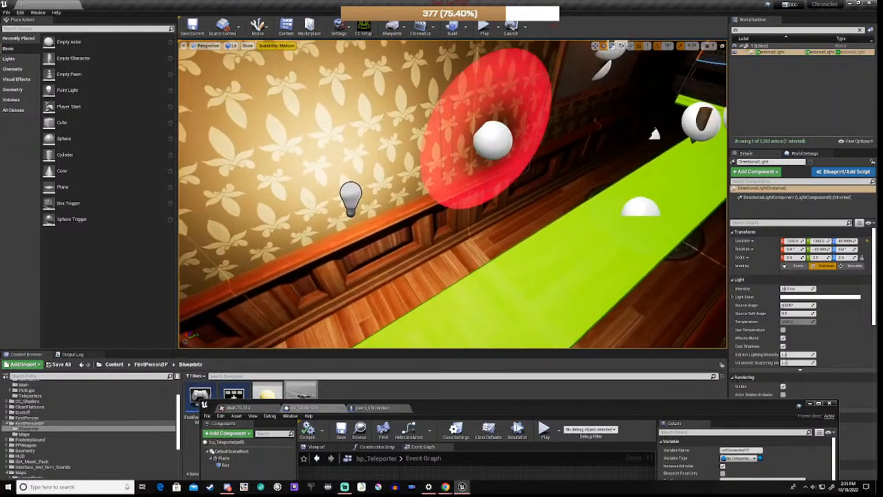
{"action": "left_click", "coordinate": [493, 141]}
{"action": "key", "text": "f"}
{"action": "scroll", "coordinate": [494, 148], "scroll_direction": "down", "scroll_amount": 10}
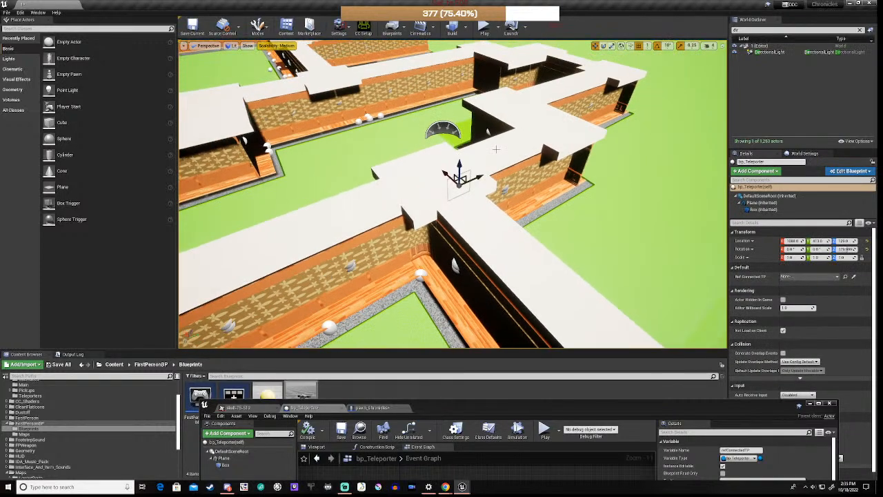
{"action": "left_click_drag", "start_coordinate": [481, 175], "coordinate": [614, 255]}
{"action": "right_click_drag", "start_coordinate": [615, 255], "coordinate": [600, 196]}
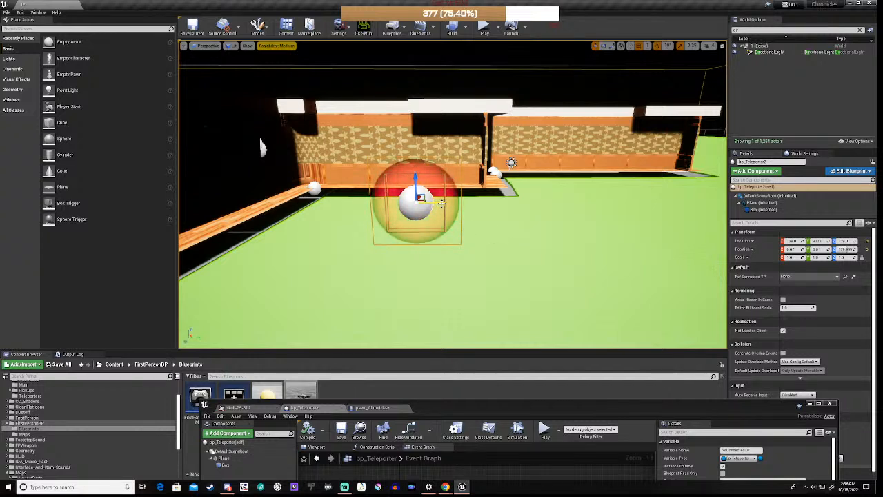
{"action": "left_click_drag", "start_coordinate": [431, 200], "coordinate": [626, 201], "text": "alt"}
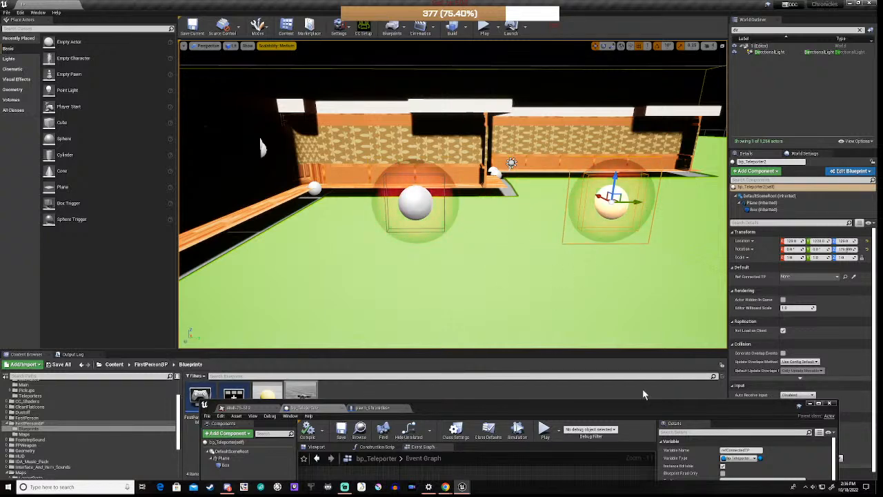
Set the original teleporter's Ref Connected TP to the duplicated teleporter, bp_Teleporter2, by picking it in the level
{"action": "left_click_drag", "start_coordinate": [621, 405], "coordinate": [565, 281]}
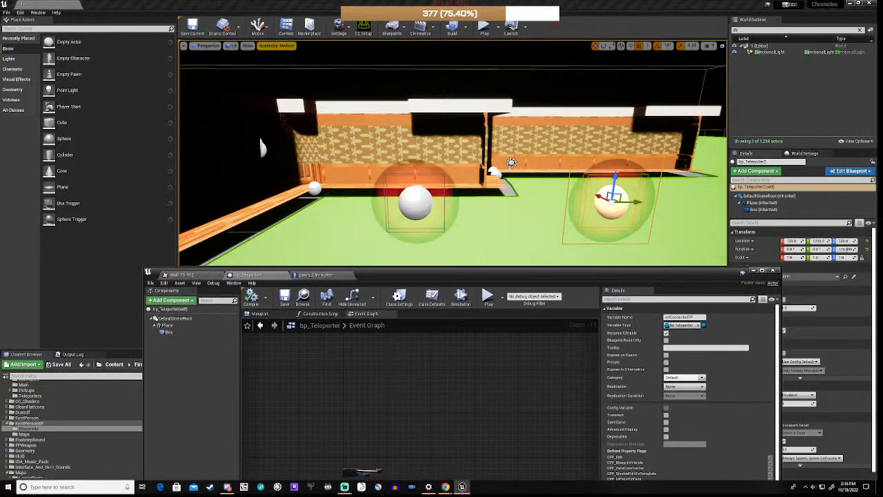
{"action": "left_click", "coordinate": [416, 201]}
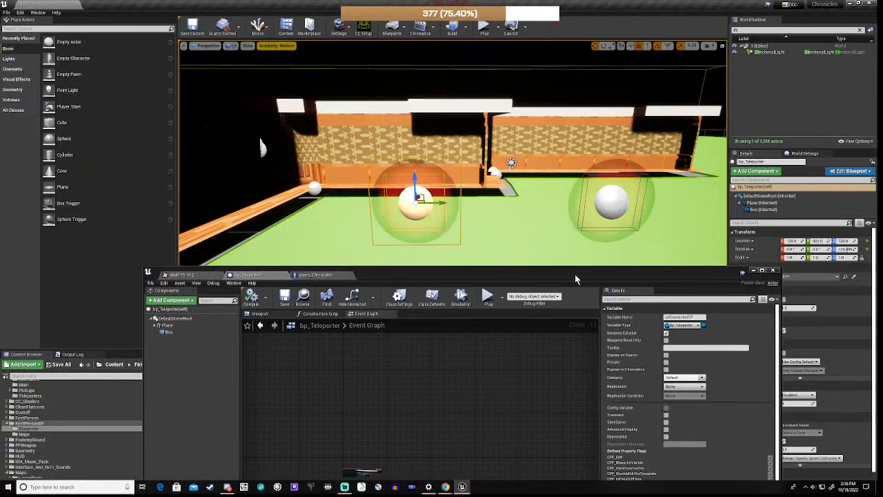
{"action": "left_click_drag", "start_coordinate": [563, 277], "coordinate": [459, 346]}
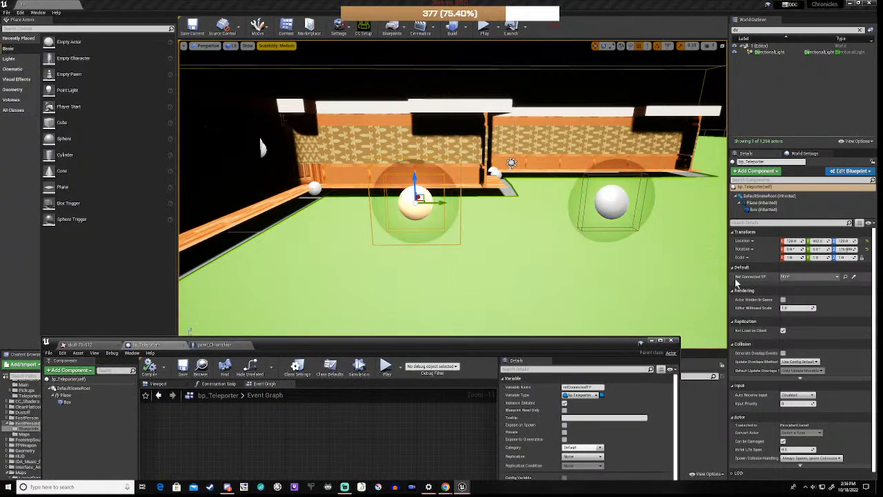
{"action": "left_click", "coordinate": [855, 277]}
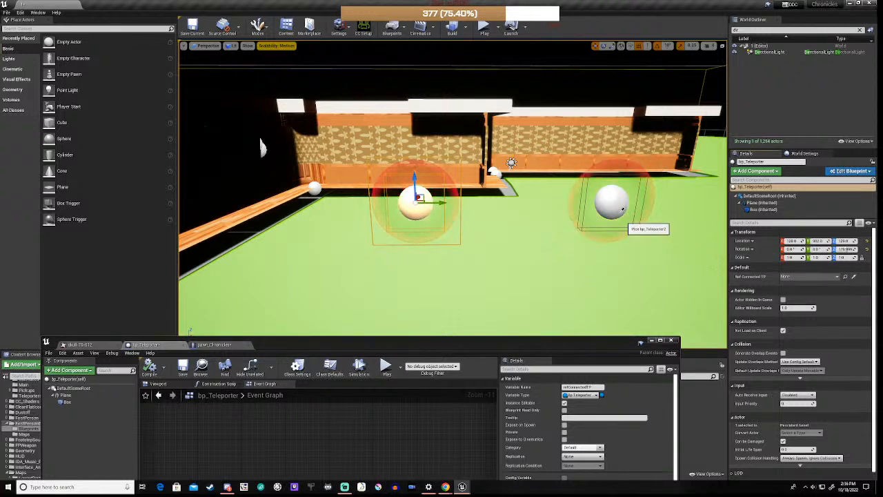
{"action": "left_click", "coordinate": [610, 201]}
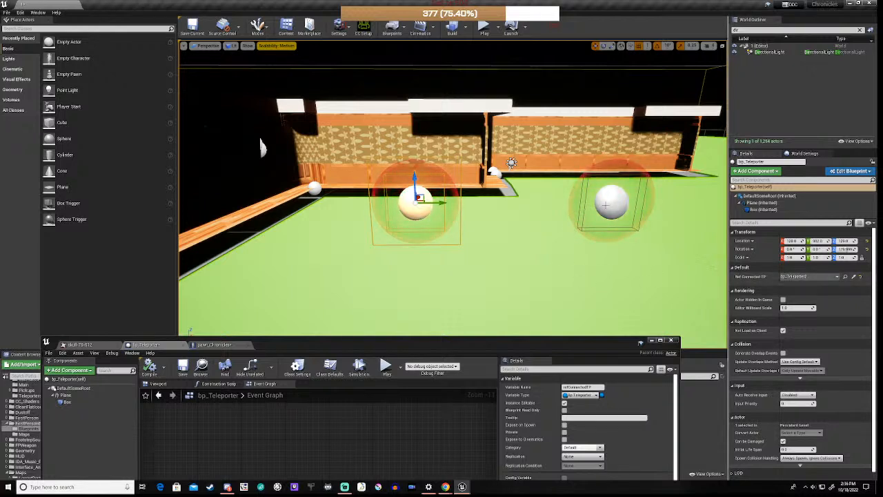
Set the duplicated teleporter's Ref Connected TP to the original bp_Teleporter by picking it in the level
{"action": "left_click", "coordinate": [609, 203]}
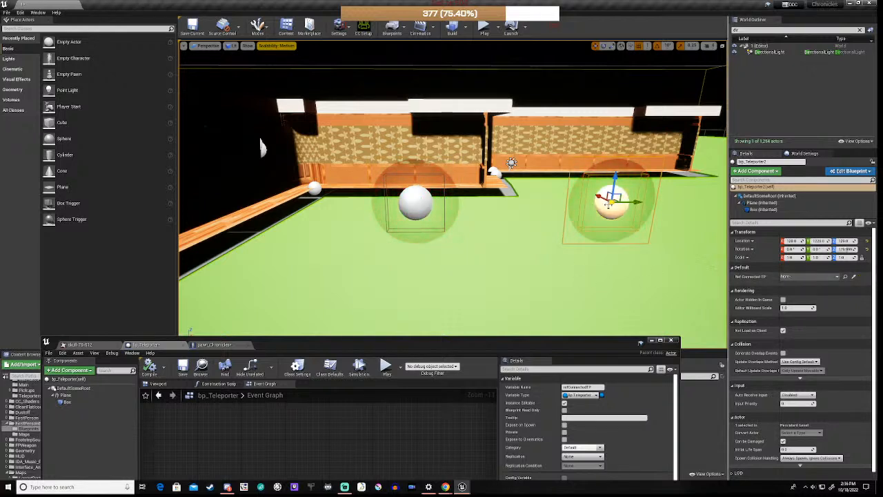
{"action": "left_click", "coordinate": [845, 276]}
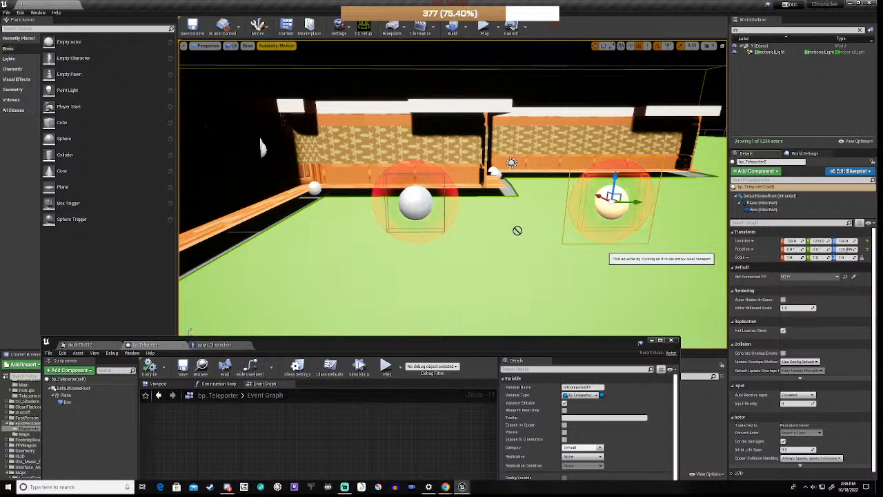
{"action": "left_click", "coordinate": [420, 203]}
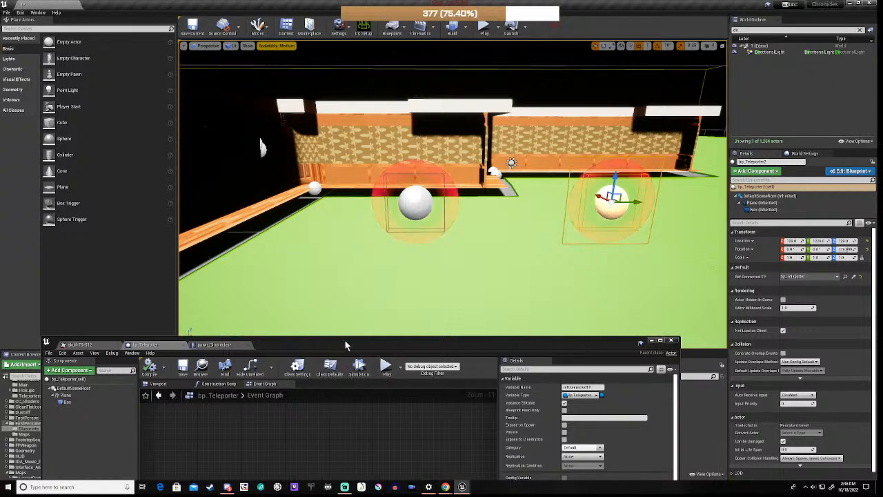
Add a new variable named TPIndex to the bp_Teleporter blueprint
{"action": "left_click_drag", "start_coordinate": [345, 342], "coordinate": [467, 266]}
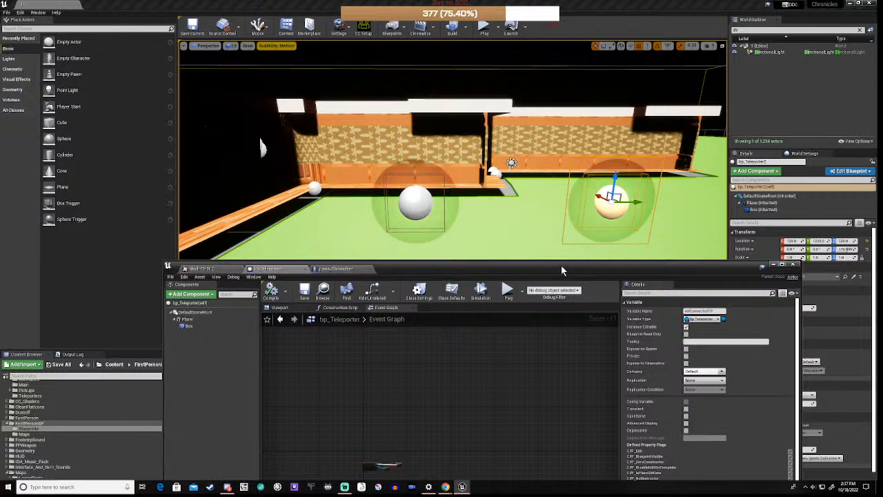
{"action": "left_click_drag", "start_coordinate": [561, 265], "coordinate": [591, 105]}
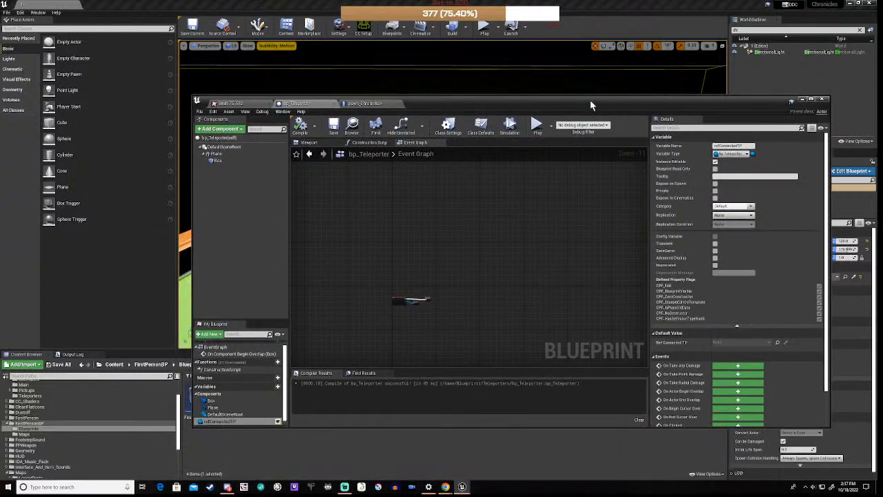
{"action": "left_click", "coordinate": [269, 388]}
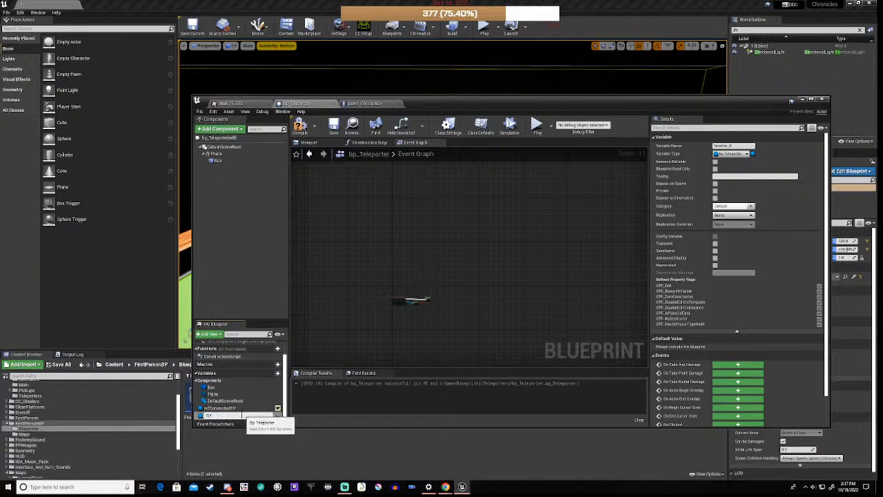
{"action": "key", "text": "Return"}
{"action": "left_click", "coordinate": [236, 416]}
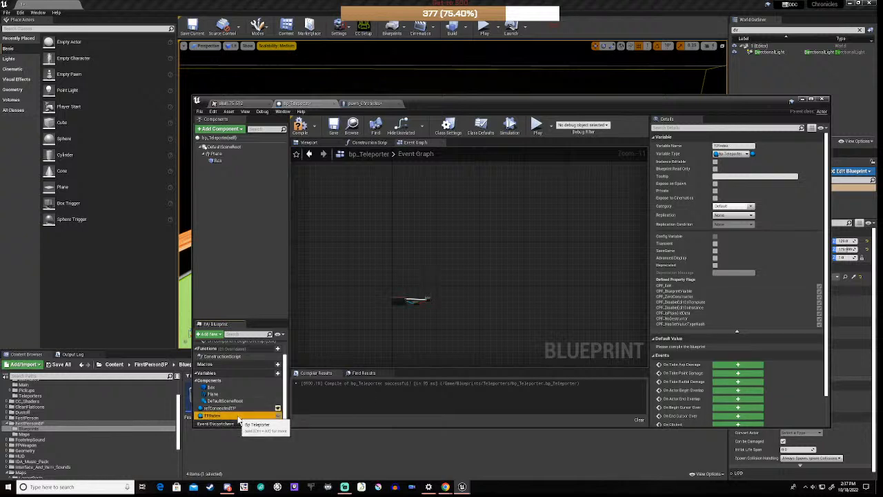
Change the TPIndex variable type to Integer and compile the bp_Teleporter blueprint
{"action": "left_click", "coordinate": [738, 155]}
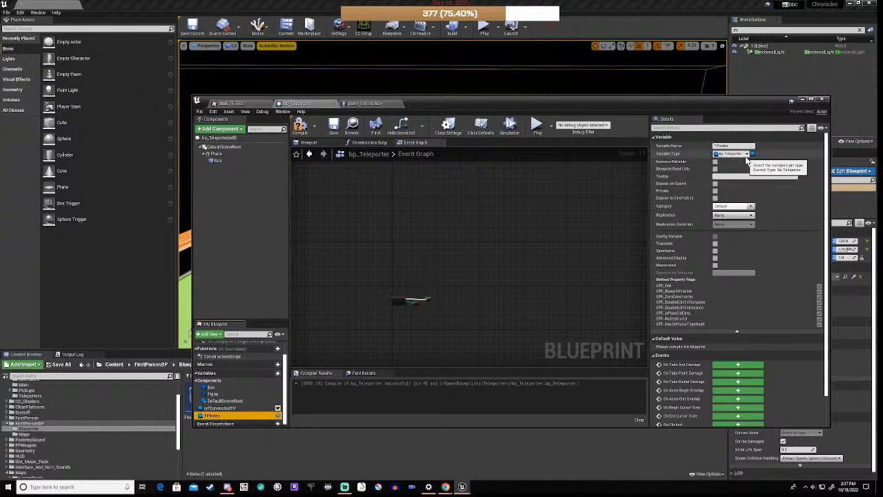
{"action": "left_click", "coordinate": [733, 153]}
{"action": "left_click", "coordinate": [664, 185]}
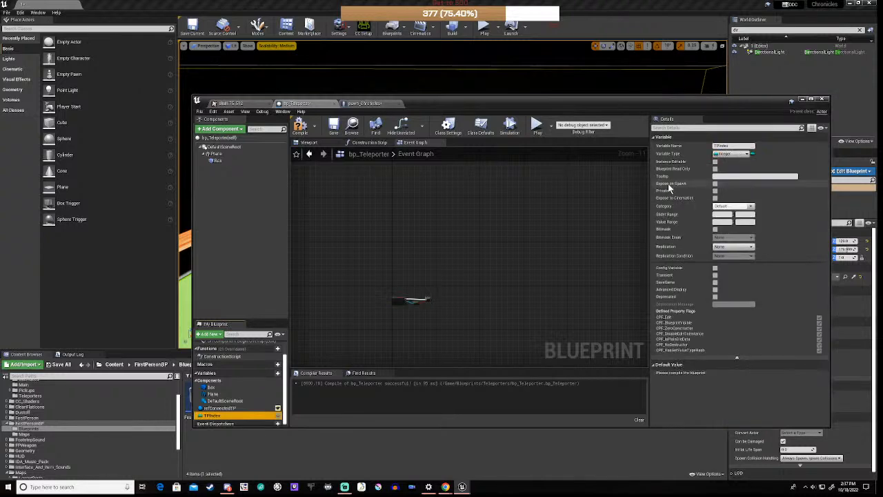
{"action": "left_click", "coordinate": [301, 126]}
Examine the box begin-overlap logic and the free space above it in the bp_Teleporter event graph
{"action": "left_click_drag", "start_coordinate": [477, 104], "coordinate": [501, 71]}
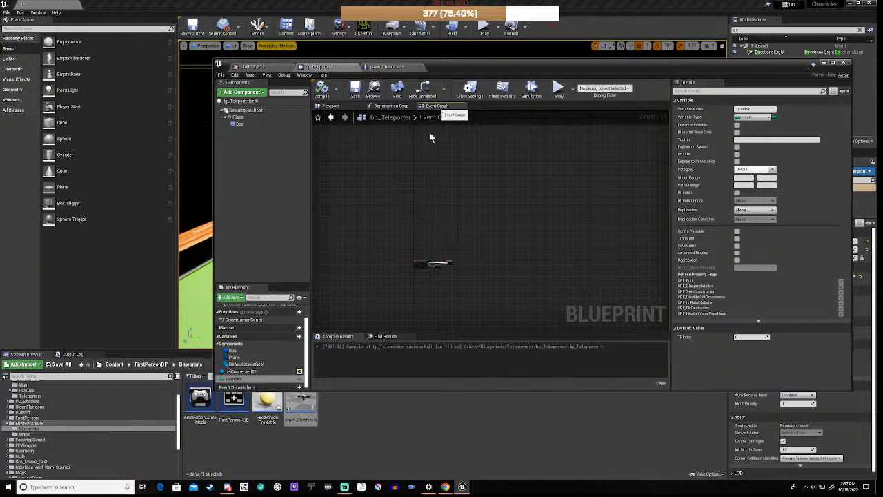
{"action": "scroll", "coordinate": [428, 260], "scroll_direction": "down", "scroll_amount": 1}
{"action": "right_click_drag", "start_coordinate": [437, 293], "coordinate": [440, 238]}
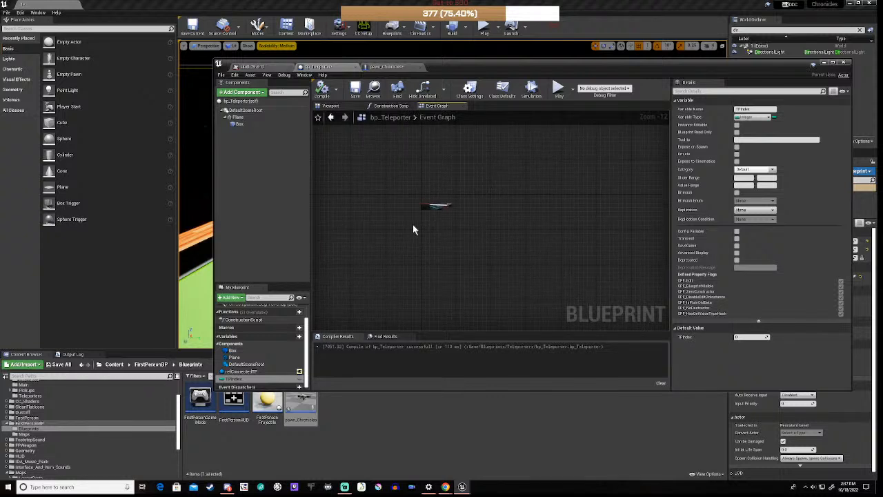
{"action": "scroll", "coordinate": [423, 213], "scroll_direction": "up", "scroll_amount": 10}
{"action": "scroll", "coordinate": [433, 204], "scroll_direction": "up", "scroll_amount": 2}
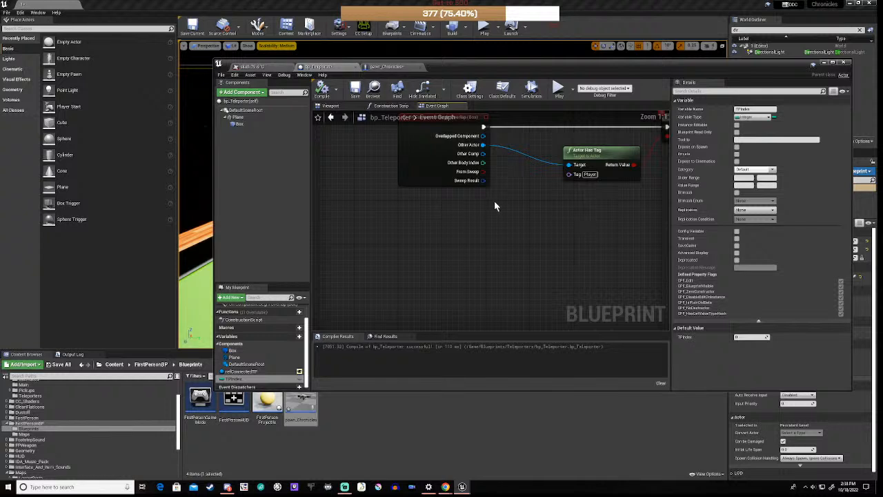
{"action": "right_click_drag", "start_coordinate": [494, 202], "coordinate": [495, 417]}
{"action": "scroll", "coordinate": [434, 217], "scroll_direction": "down", "scroll_amount": 4}
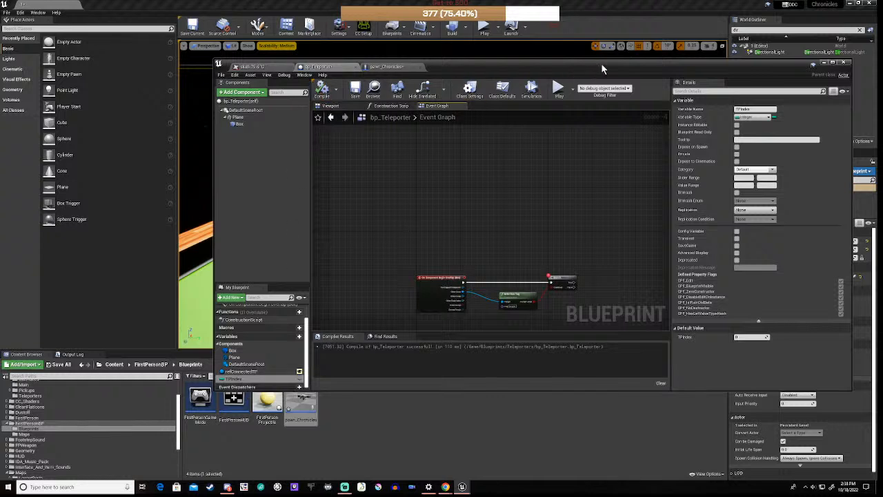
Make TPIndex instance editable, compile bp_Teleporter, and check the property on both teleporters in the level
{"action": "left_click", "coordinate": [300, 380]}
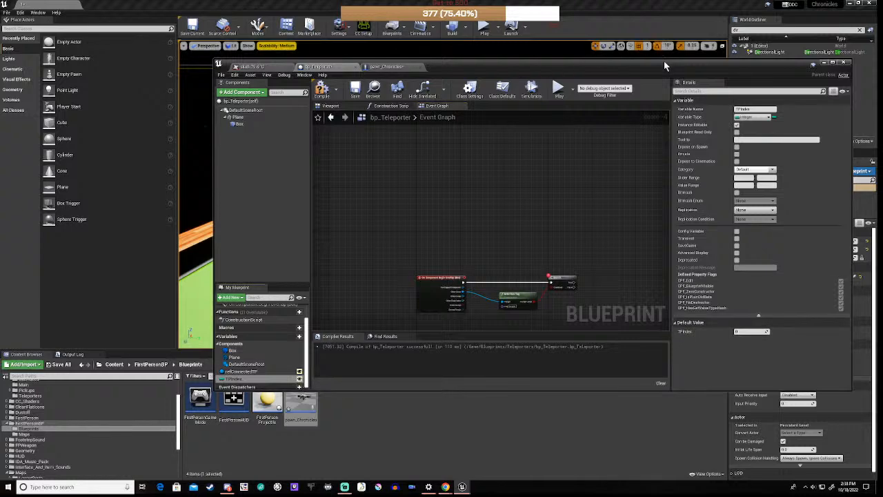
{"action": "left_click_drag", "start_coordinate": [664, 61], "coordinate": [511, 387]}
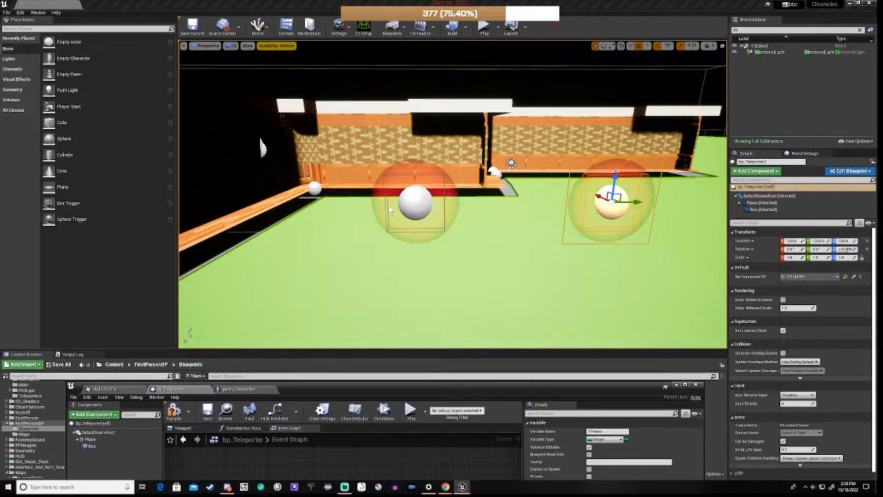
{"action": "left_click", "coordinate": [261, 147]}
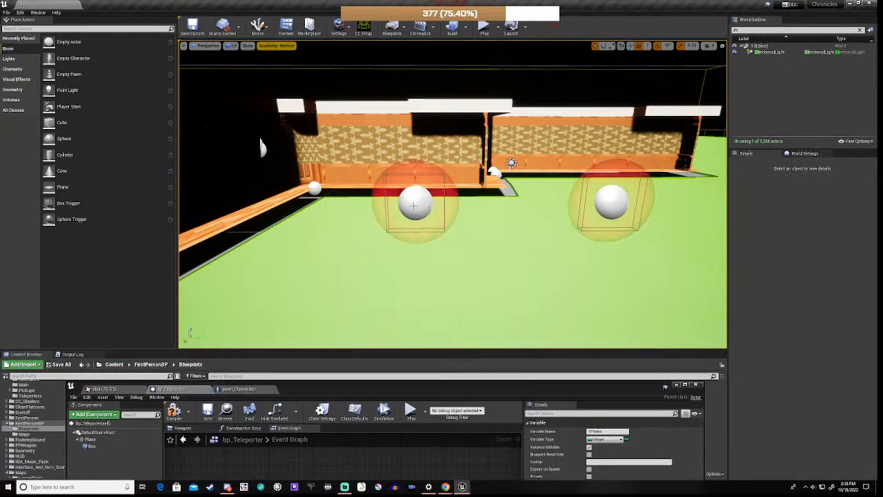
{"action": "left_click", "coordinate": [414, 203]}
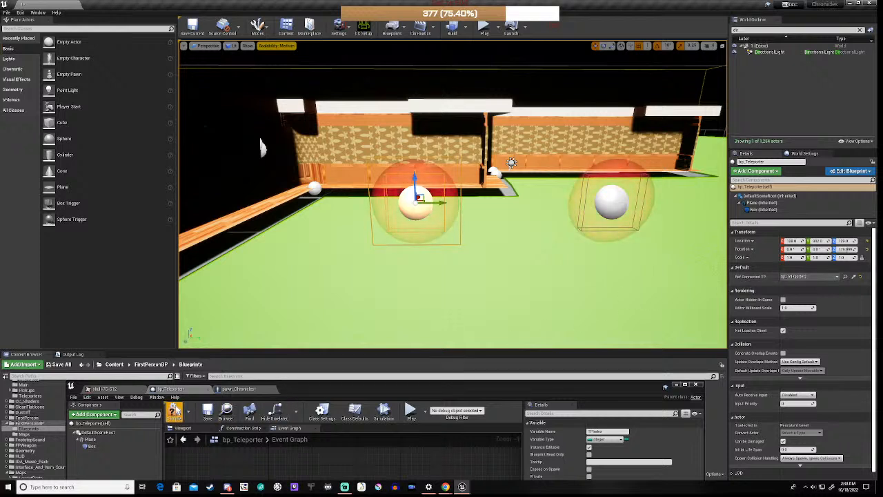
{"action": "left_click", "coordinate": [175, 412]}
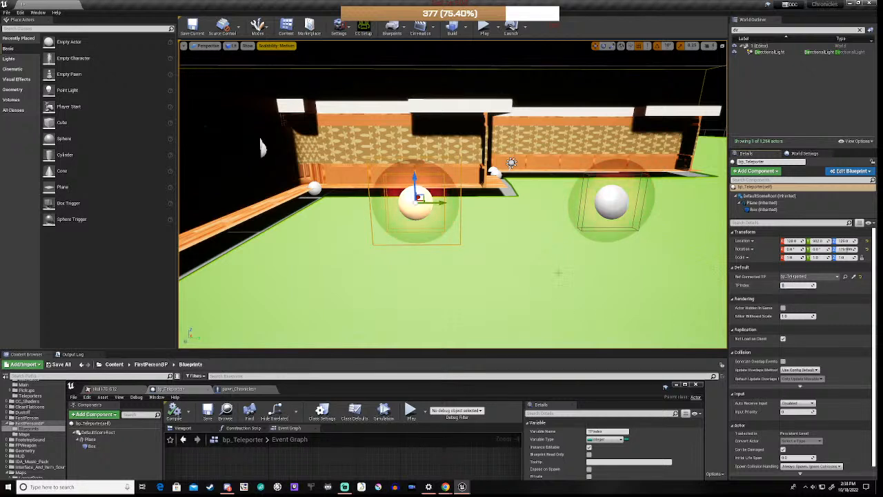
{"action": "left_click", "coordinate": [611, 201]}
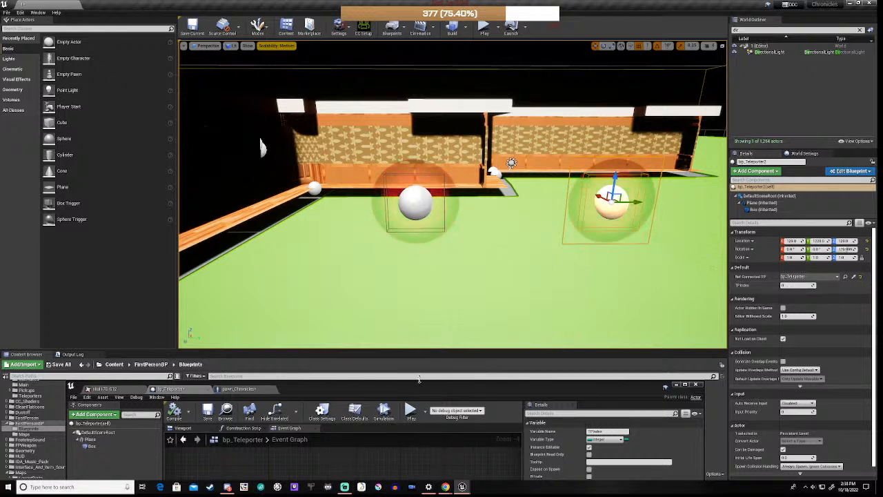
Add an Event BeginPlay node above the overlap logic in the bp_Teleporter event graph
{"action": "left_click_drag", "start_coordinate": [425, 388], "coordinate": [508, 165]}
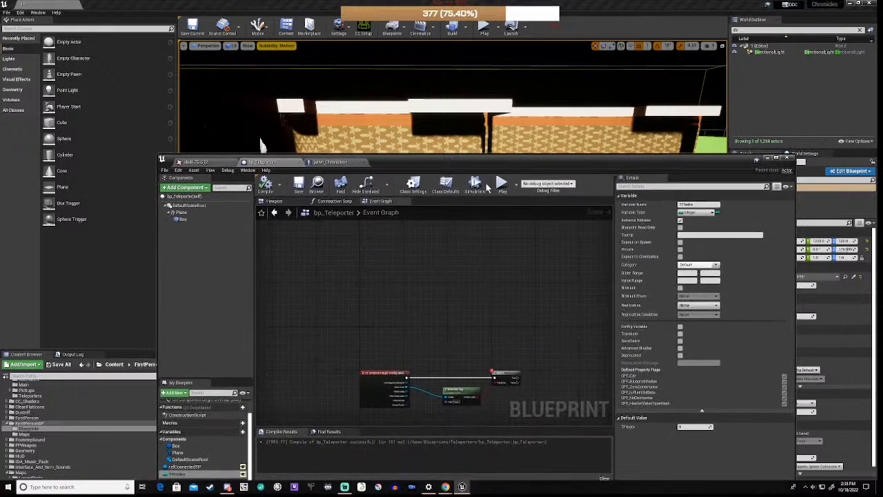
{"action": "right_click", "coordinate": [371, 269]}
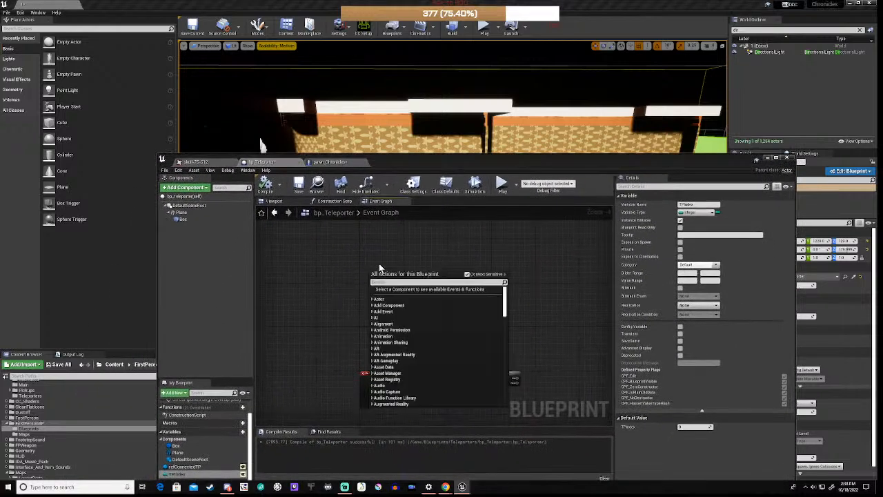
{"action": "type", "text": "event b"}
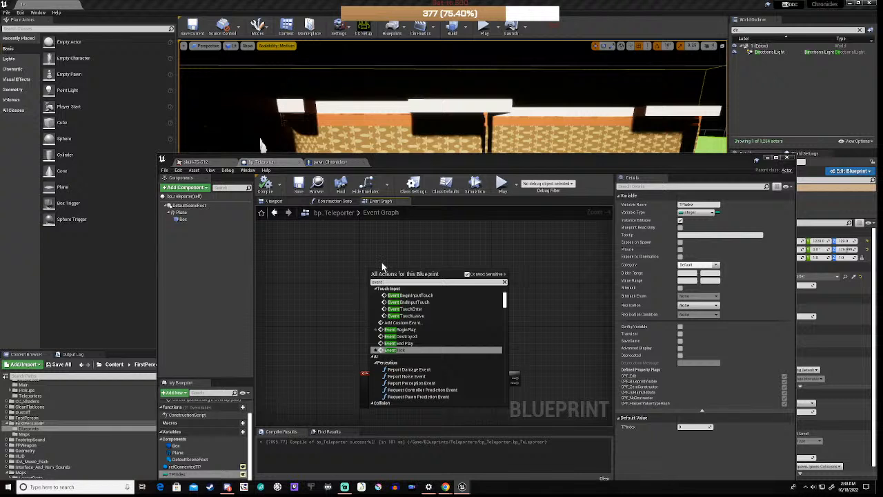
{"action": "type", "text": "e"}
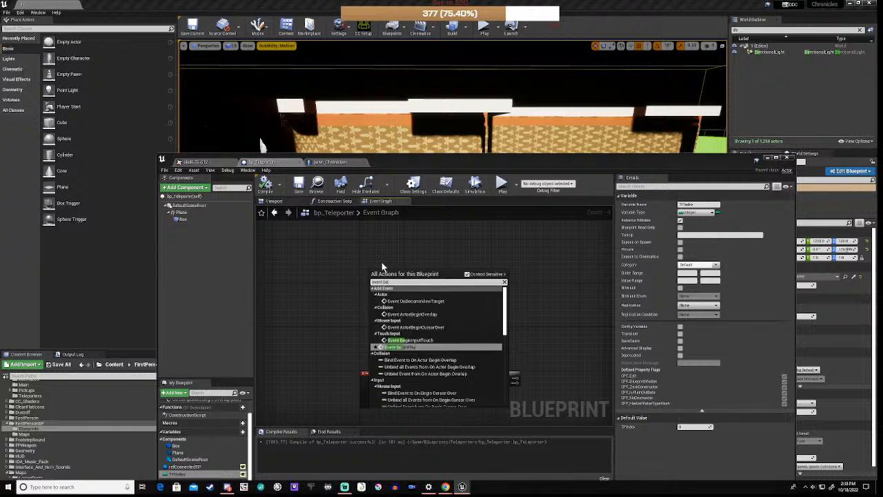
{"action": "left_click", "coordinate": [412, 348]}
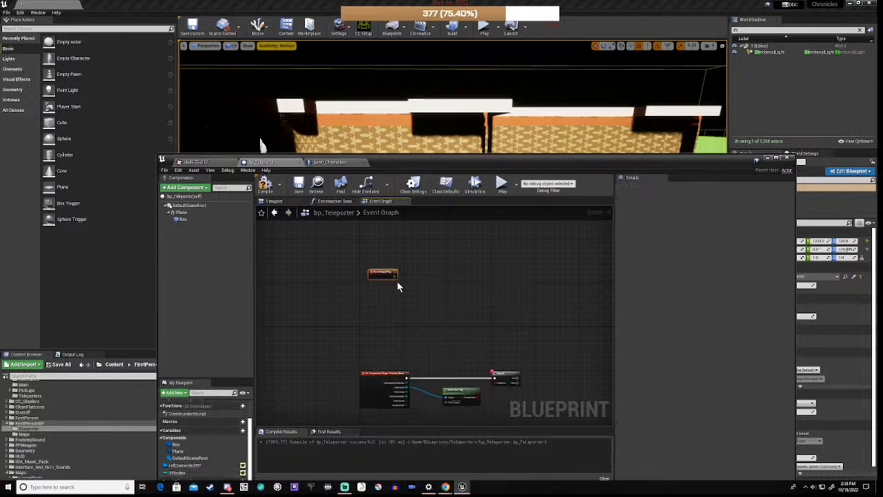
{"action": "scroll", "coordinate": [396, 282], "scroll_direction": "up", "scroll_amount": 3}
{"action": "right_click", "coordinate": [455, 291]}
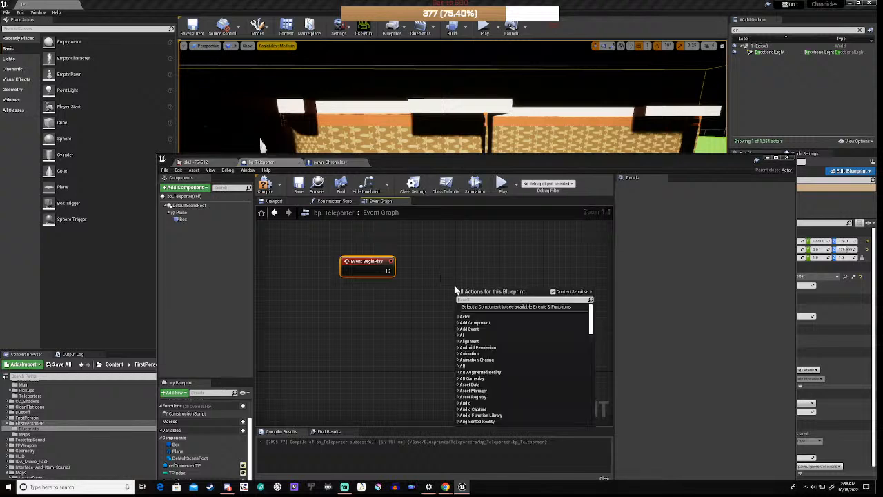
{"action": "type", "text": "get all"}
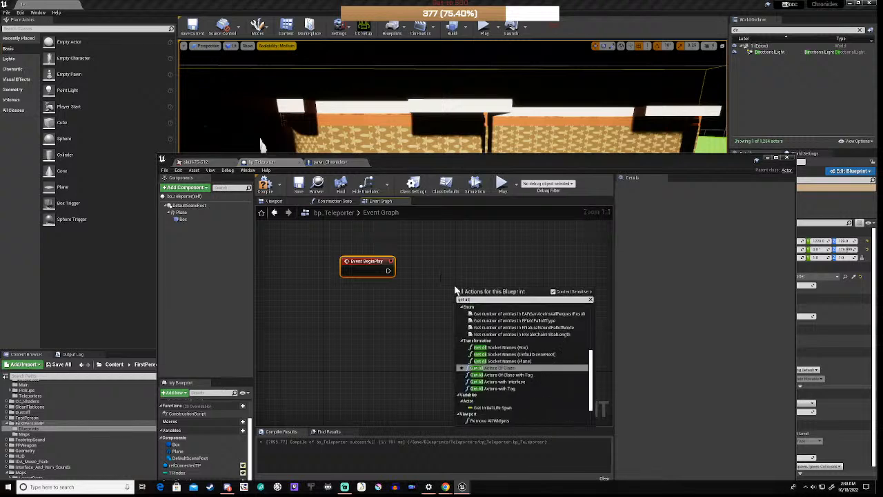
{"action": "type", "text": " c"}
{"action": "key", "text": "BackSpace"}
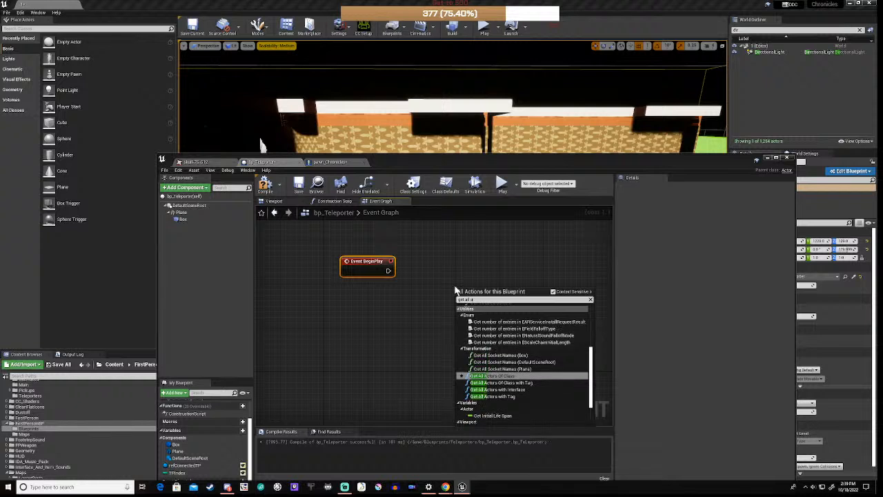
{"action": "type", "text": "actors"}
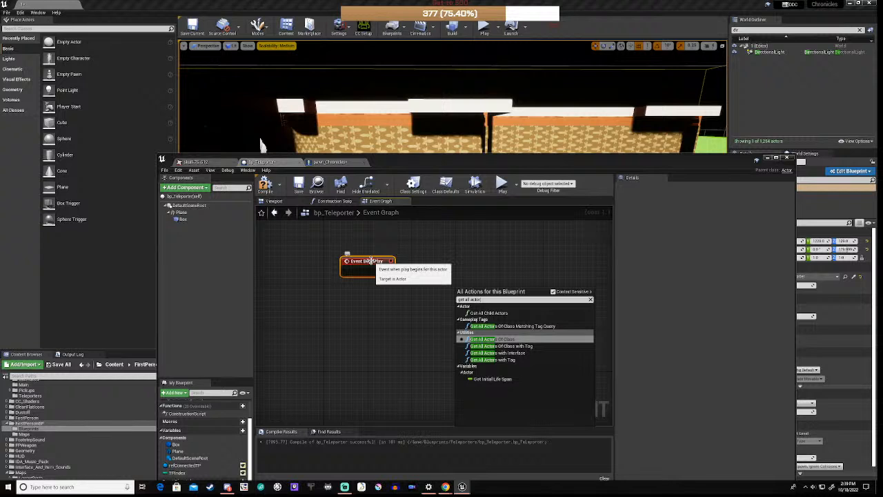
{"action": "left_click", "coordinate": [447, 261]}
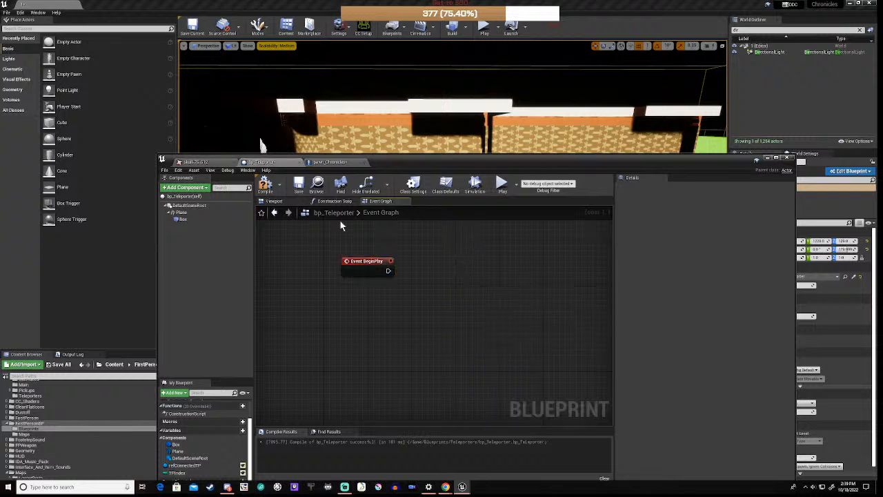
Compile the bp_Teleporter blueprint with the Event BeginPlay node in place
{"action": "left_click", "coordinate": [265, 184]}
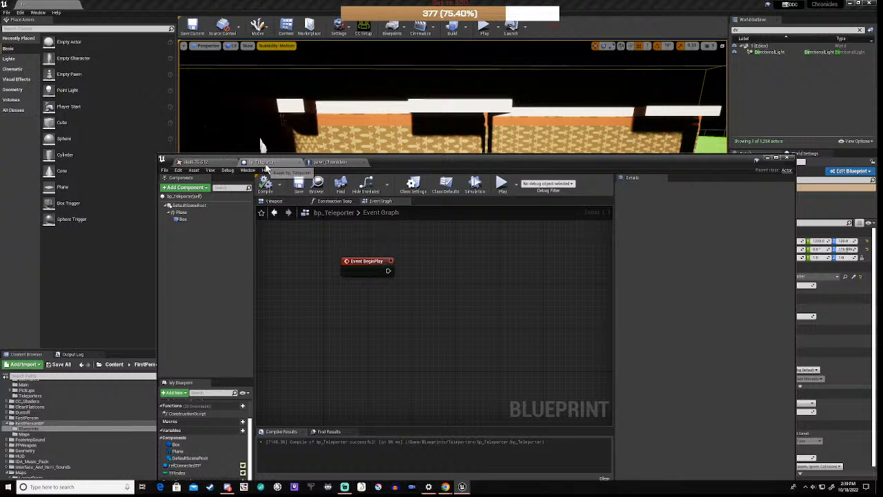
Add an actor tag named TP to the bp_Teleporter class defaults and compile the blueprint
{"action": "left_click", "coordinate": [183, 197]}
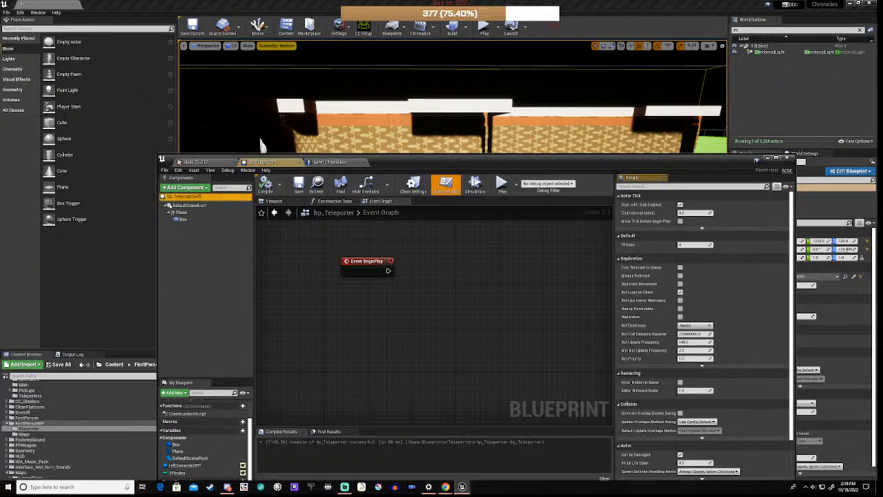
{"action": "scroll", "coordinate": [718, 400], "scroll_direction": "down", "scroll_amount": 3}
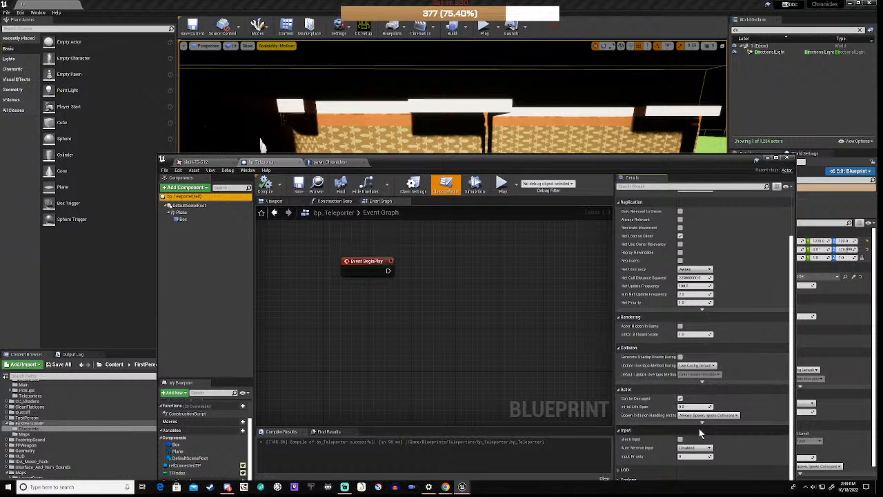
{"action": "left_click", "coordinate": [703, 423]}
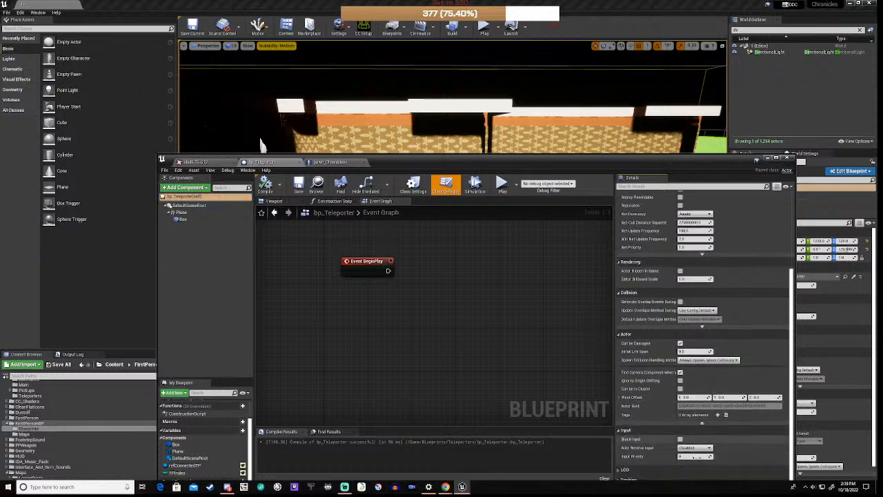
{"action": "left_click", "coordinate": [718, 415]}
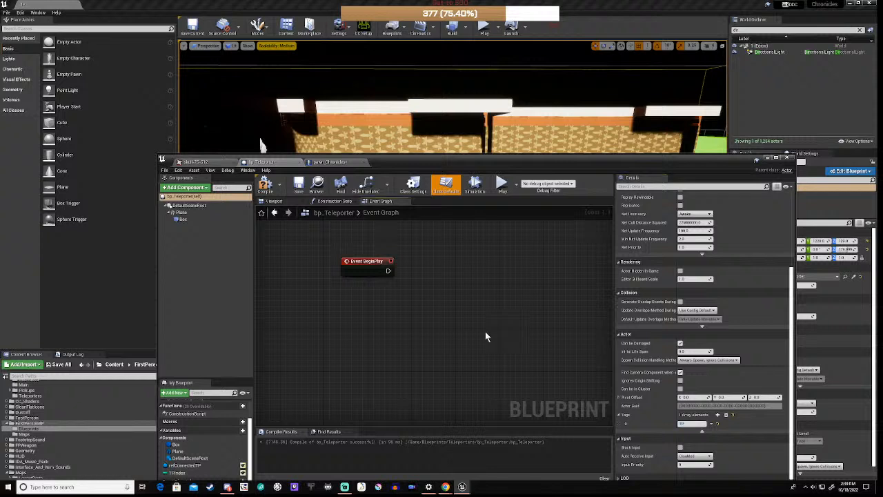
{"action": "left_click", "coordinate": [265, 185]}
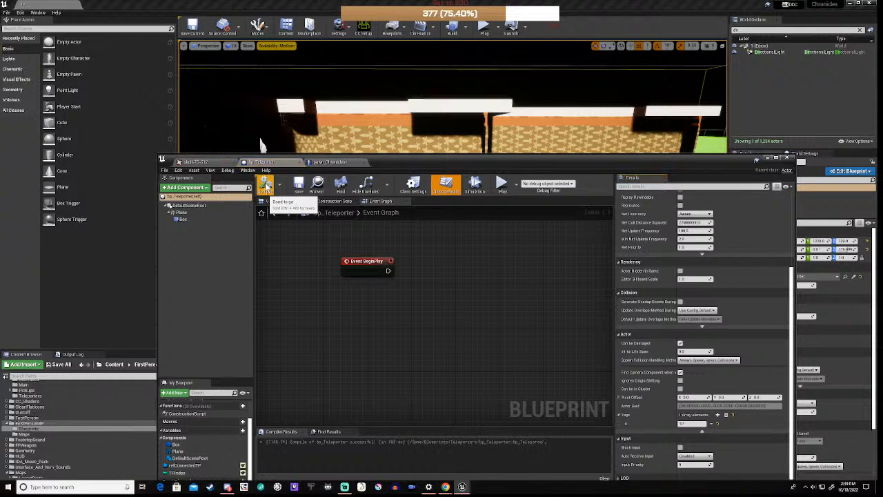
Add a Get All Actors with Tag node after Event BeginPlay, set its tag to TP, and align it with the event
{"action": "left_click_drag", "start_coordinate": [388, 270], "coordinate": [446, 273]}
{"action": "type", "text": "get"}
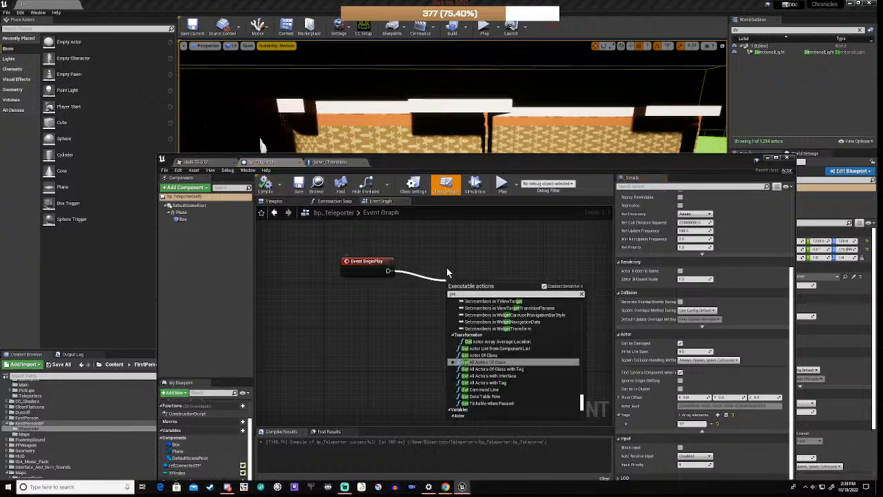
{"action": "type", "text": " actor"}
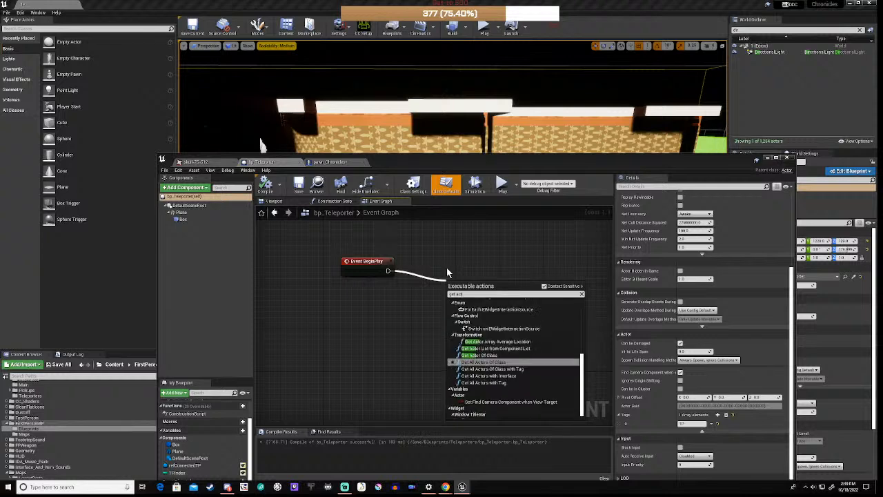
{"action": "type", "text": "s"}
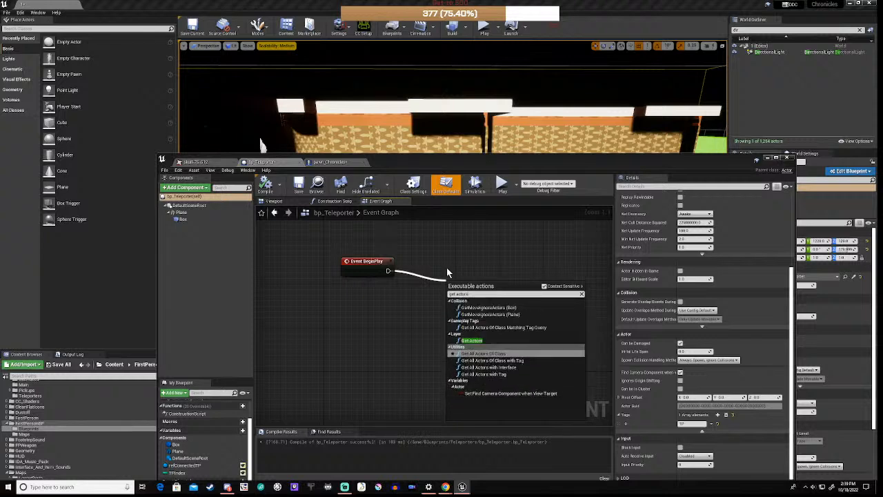
{"action": "left_click", "coordinate": [485, 375]}
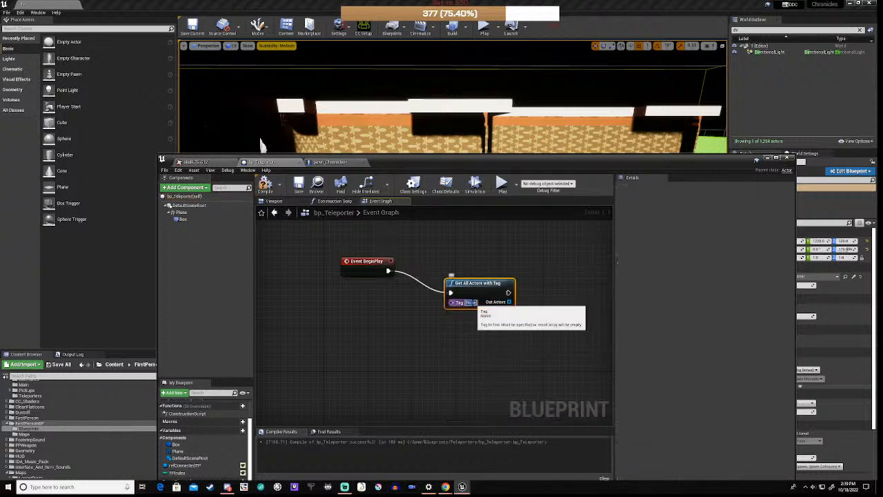
{"action": "type", "text": "TP"}
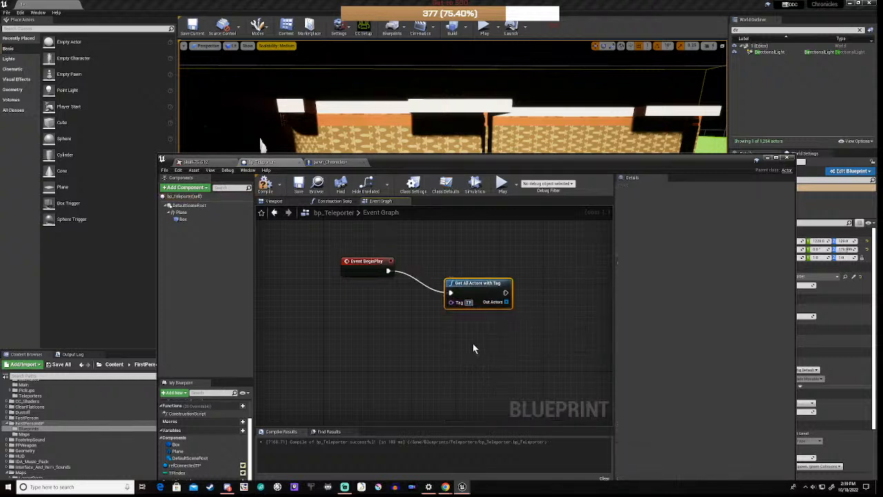
{"action": "left_click_drag", "start_coordinate": [482, 286], "coordinate": [475, 265]}
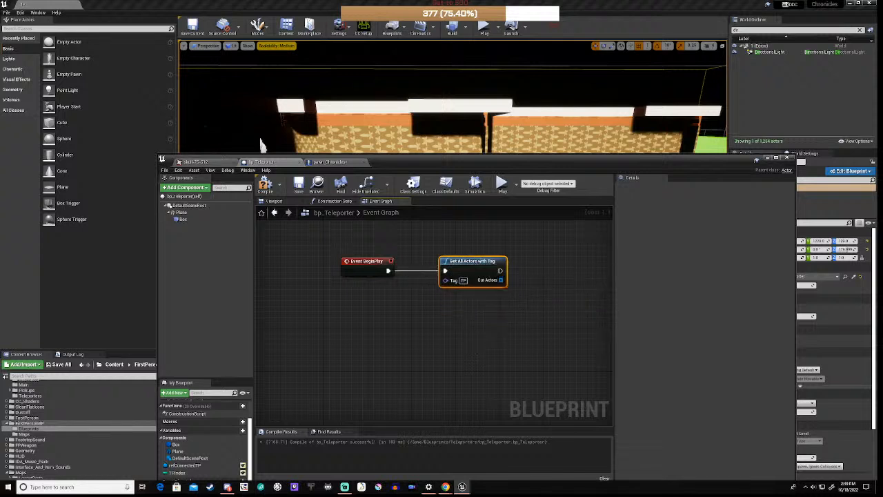
{"action": "right_click_drag", "start_coordinate": [459, 311], "coordinate": [408, 319]}
{"action": "left_click_drag", "start_coordinate": [445, 289], "coordinate": [493, 291]}
{"action": "type", "text": "for each"}
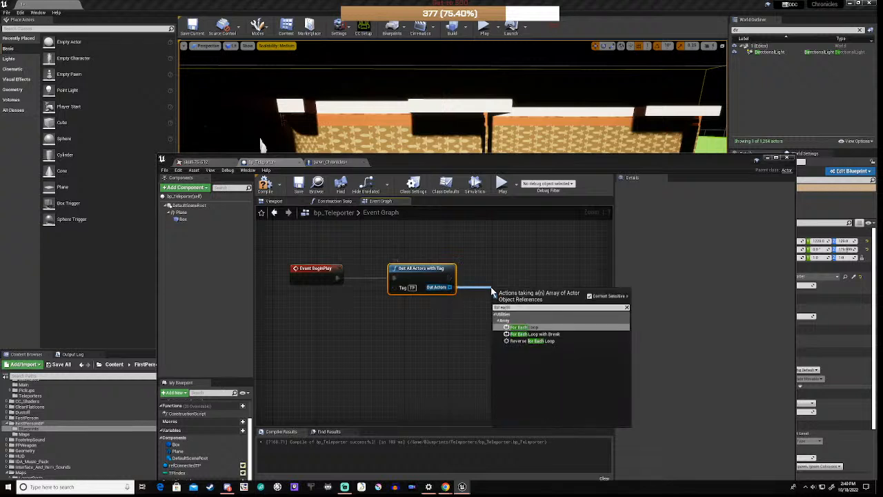
{"action": "left_click", "coordinate": [531, 334]}
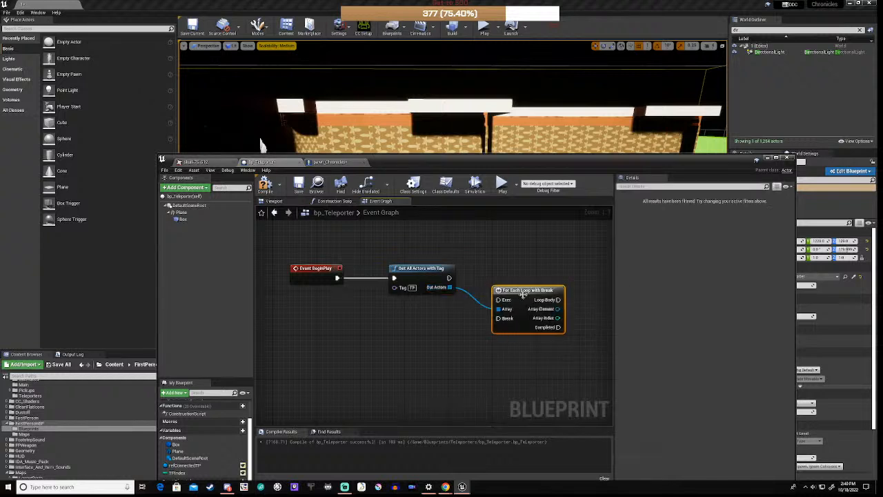
{"action": "left_click_drag", "start_coordinate": [521, 293], "coordinate": [545, 276]}
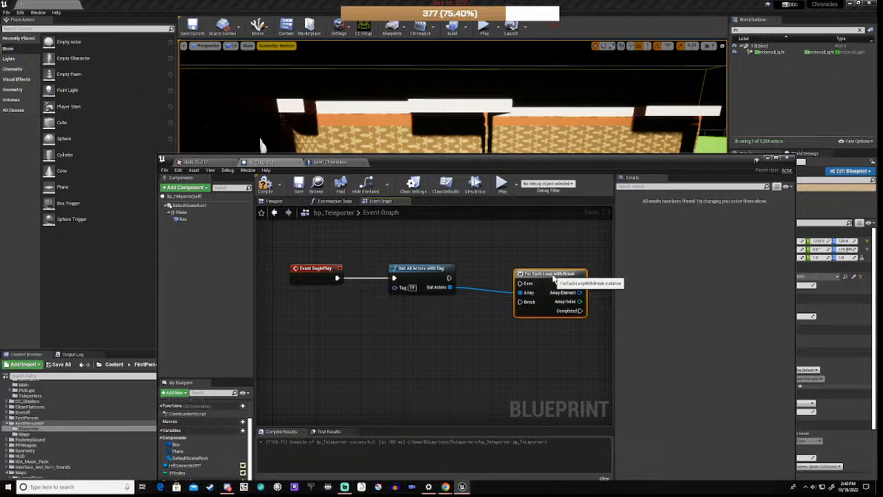
{"action": "key", "text": "Delete"}
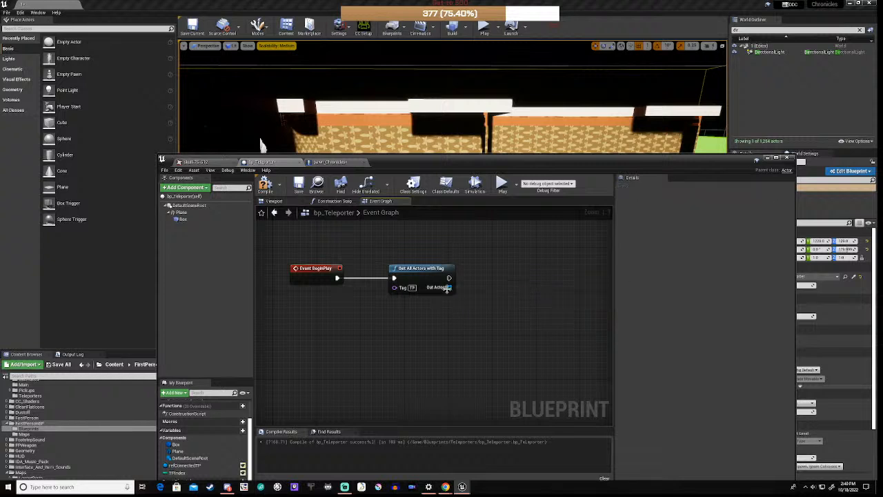
{"action": "left_click_drag", "start_coordinate": [449, 288], "coordinate": [503, 300]}
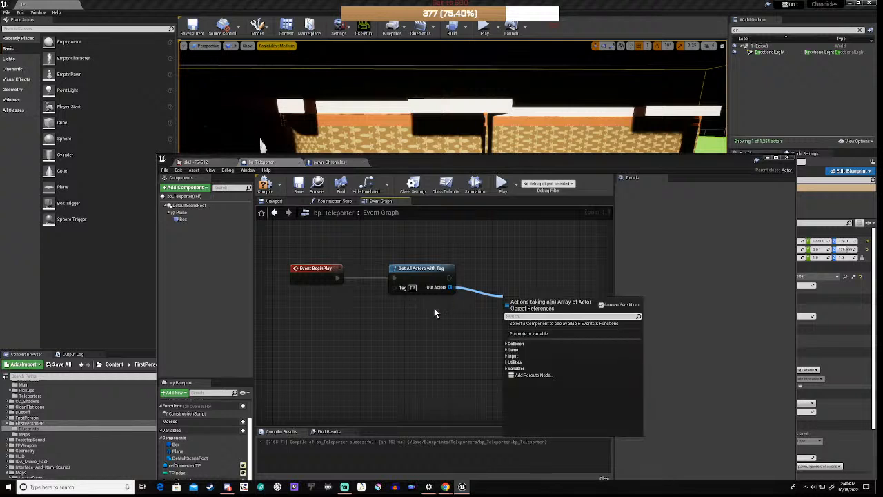
{"action": "left_click", "coordinate": [446, 317]}
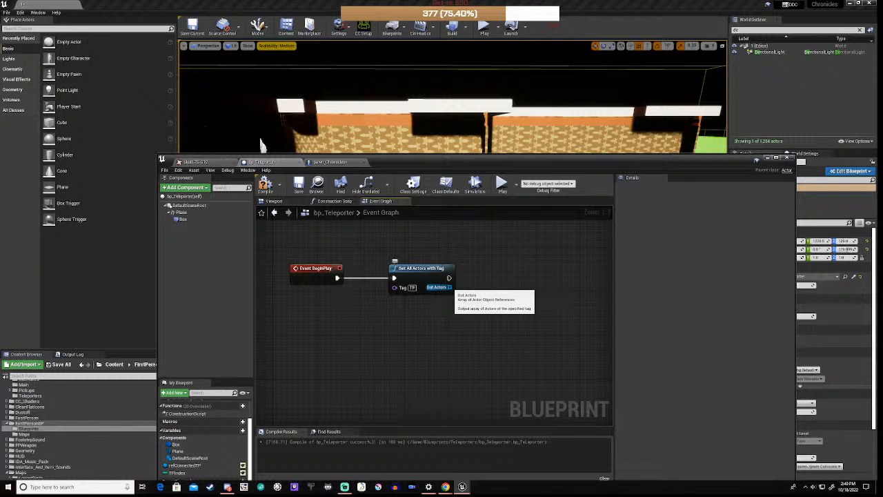
Add a For Each Loop over Out Actors and connect its execution input to Get All Actors with Tag
{"action": "left_click_drag", "start_coordinate": [449, 287], "coordinate": [505, 289]}
{"action": "type", "text": "for each"}
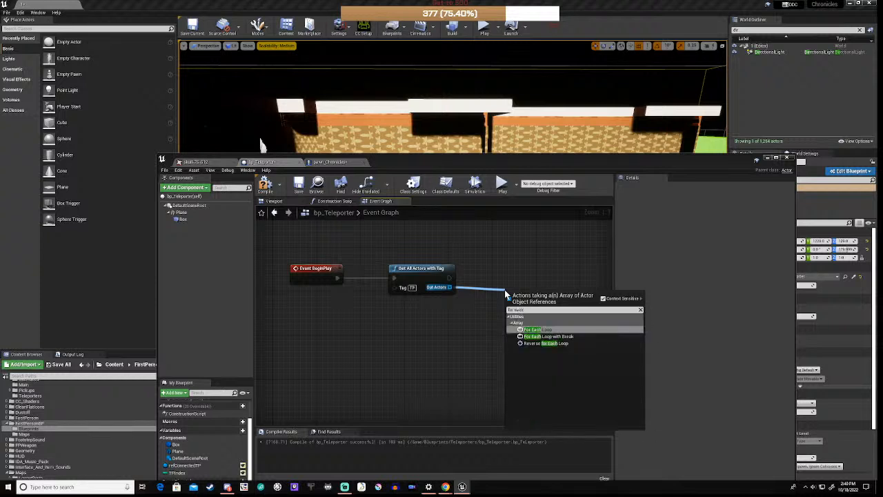
{"action": "left_click", "coordinate": [547, 330]}
{"action": "left_click_drag", "start_coordinate": [536, 305], "coordinate": [549, 278]}
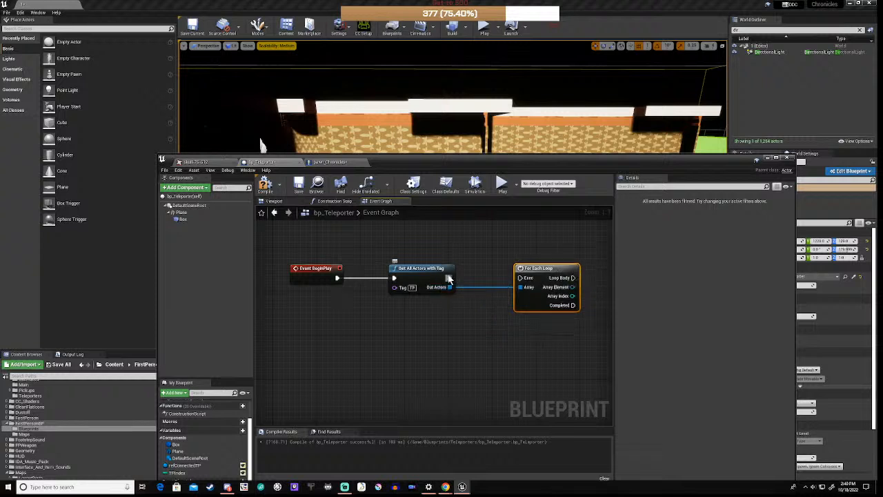
{"action": "left_click_drag", "start_coordinate": [450, 278], "coordinate": [523, 278]}
Add an equality (==) comparison node fed by the For Each Loop's Array Element
{"action": "right_click_drag", "start_coordinate": [505, 332], "coordinate": [358, 333]}
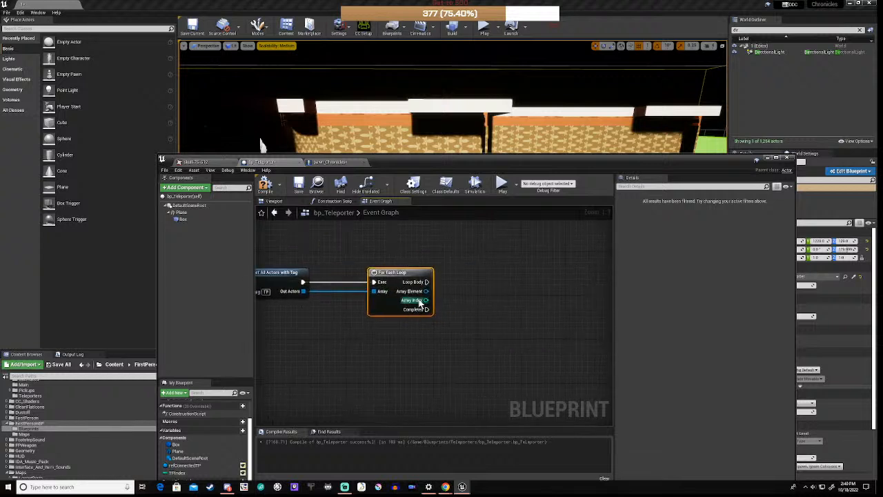
{"action": "left_click_drag", "start_coordinate": [440, 297], "coordinate": [481, 298]}
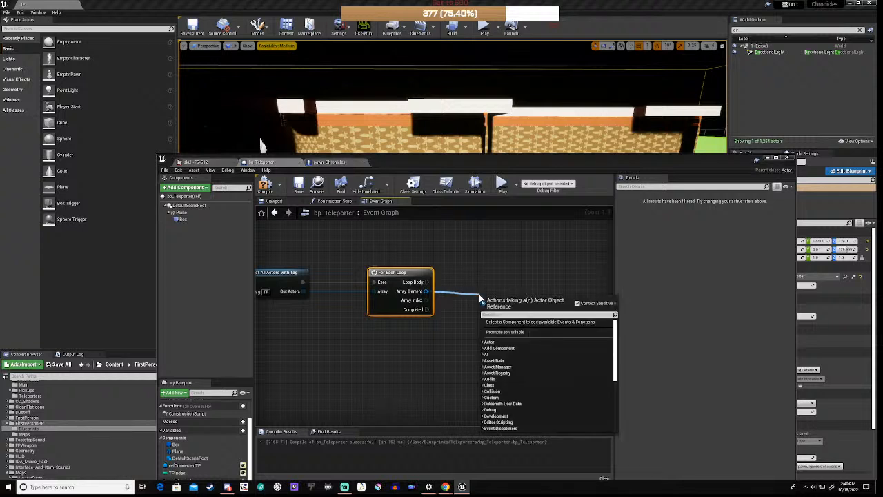
{"action": "type", "text": "-"}
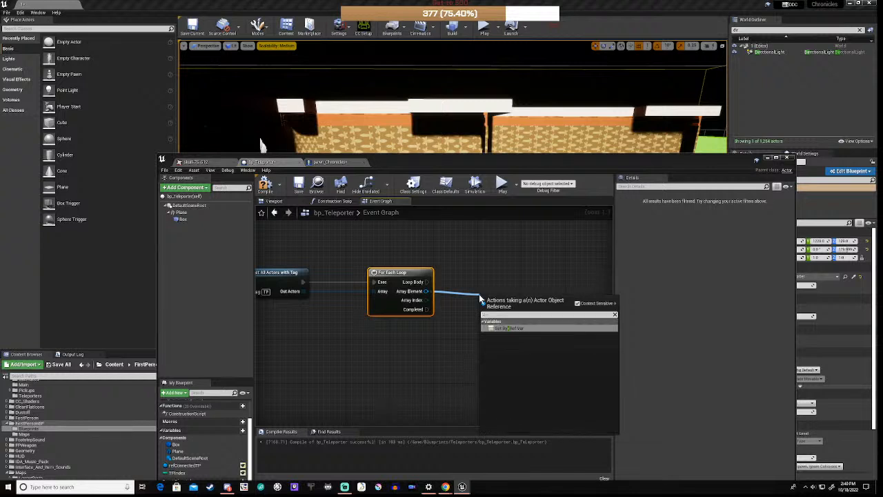
{"action": "key", "text": "BackSpace"}
{"action": "type", "text": "="}
{"action": "left_click", "coordinate": [511, 329]}
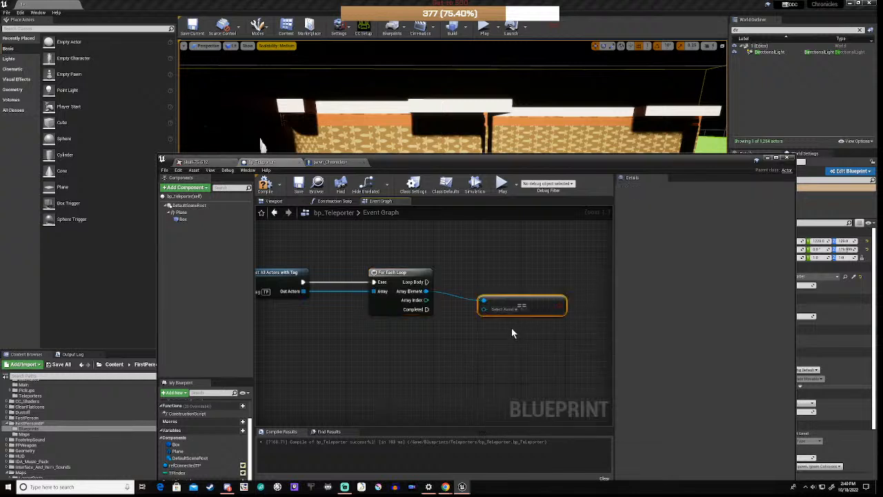
Add a reference to Self, connect it to the second input of the == node, and place it below the loop
{"action": "right_click", "coordinate": [449, 341]}
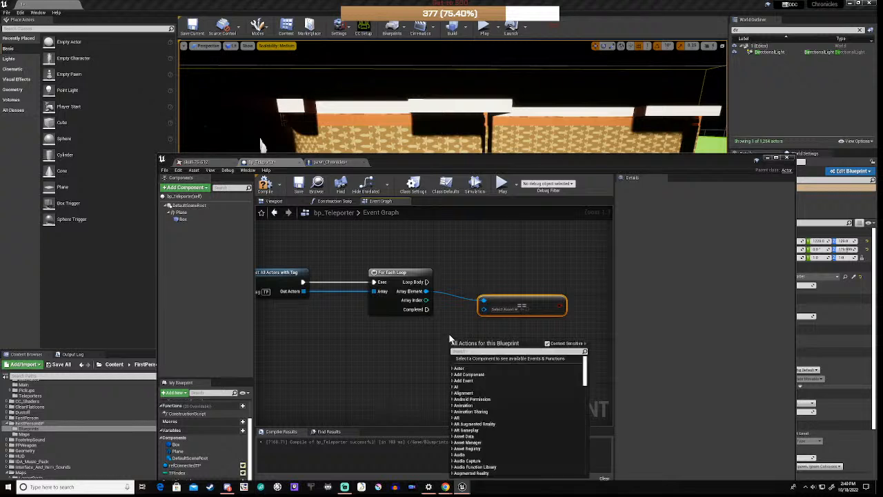
{"action": "right_click_drag", "start_coordinate": [414, 337], "coordinate": [486, 332]}
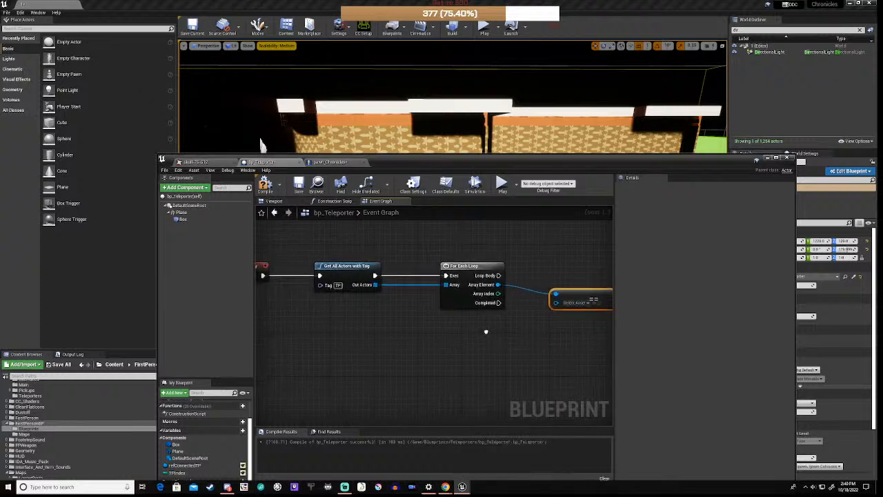
{"action": "right_click", "coordinate": [513, 338]}
{"action": "type", "text": "self"}
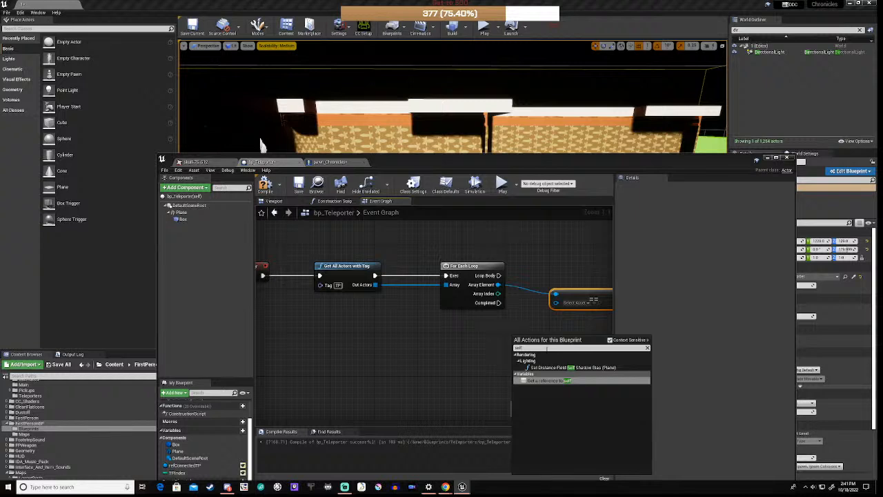
{"action": "left_click", "coordinate": [545, 380]}
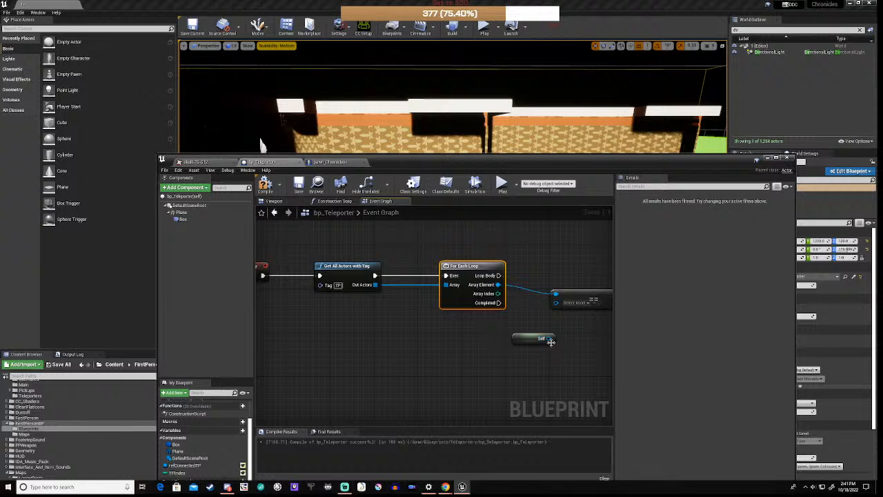
{"action": "left_click_drag", "start_coordinate": [551, 340], "coordinate": [556, 302]}
{"action": "left_click_drag", "start_coordinate": [515, 341], "coordinate": [502, 324]}
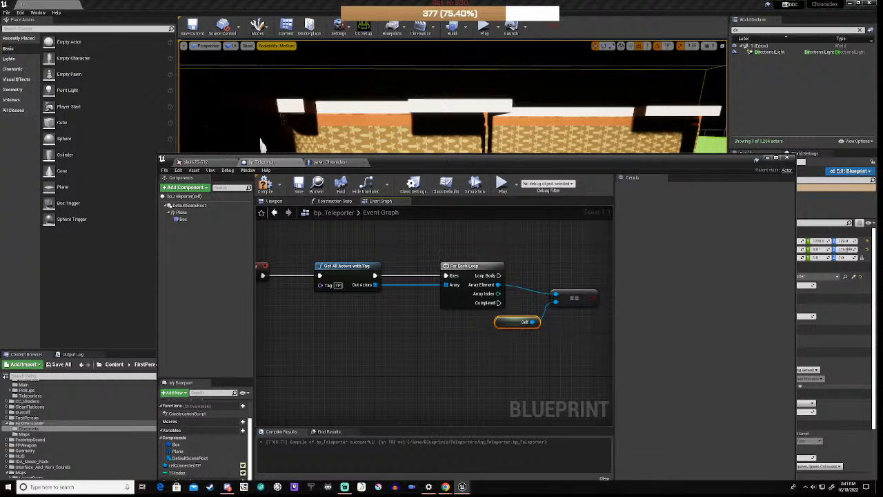
Invert the result of the == comparison with a NOT Boolean node
{"action": "right_click_drag", "start_coordinate": [579, 321], "coordinate": [445, 347]}
{"action": "left_click_drag", "start_coordinate": [463, 325], "coordinate": [486, 319]}
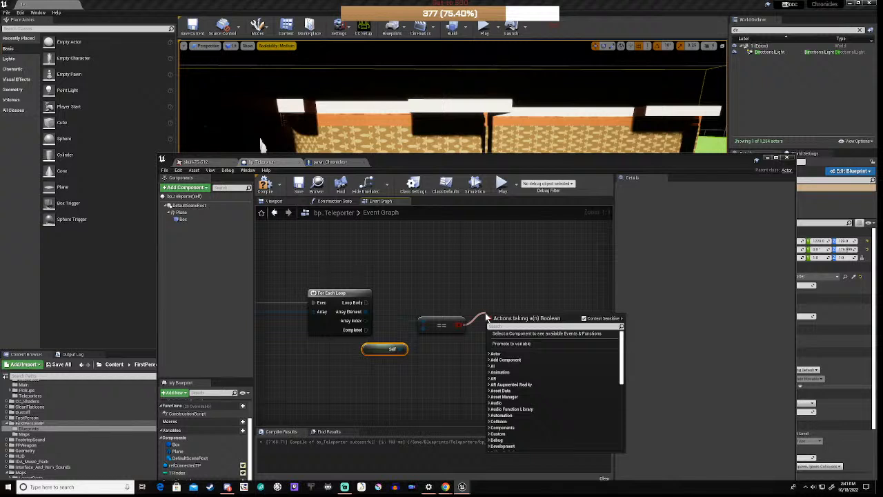
{"action": "type", "text": "not"}
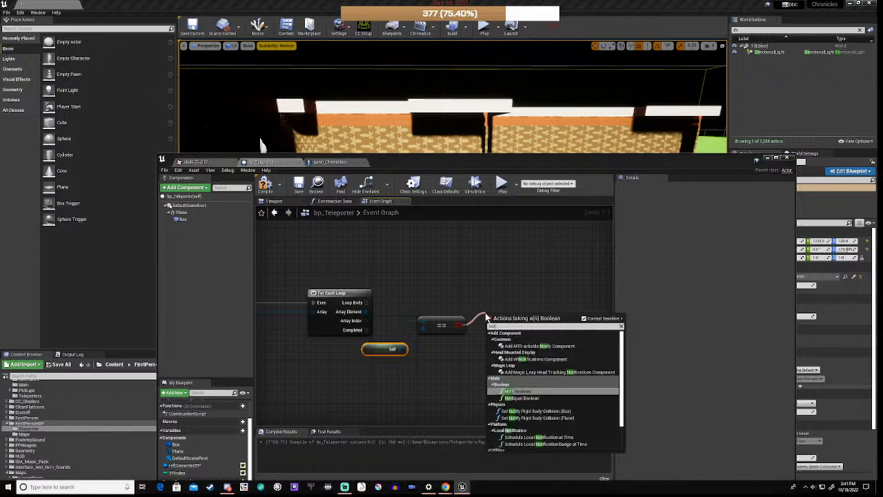
{"action": "left_click", "coordinate": [523, 392]}
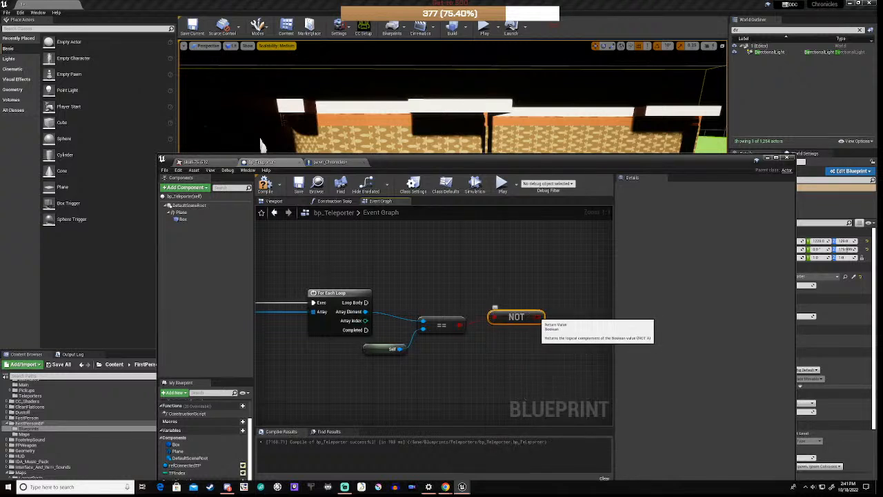
Add a Branch with the NOT result as its condition and run it from the For Each Loop's Loop Body
{"action": "left_click_drag", "start_coordinate": [543, 317], "coordinate": [556, 295]}
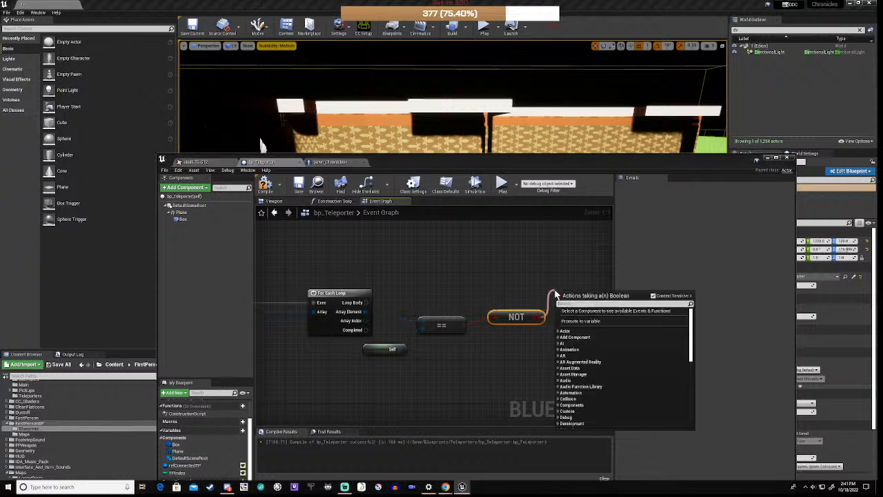
{"action": "type", "text": "bran"}
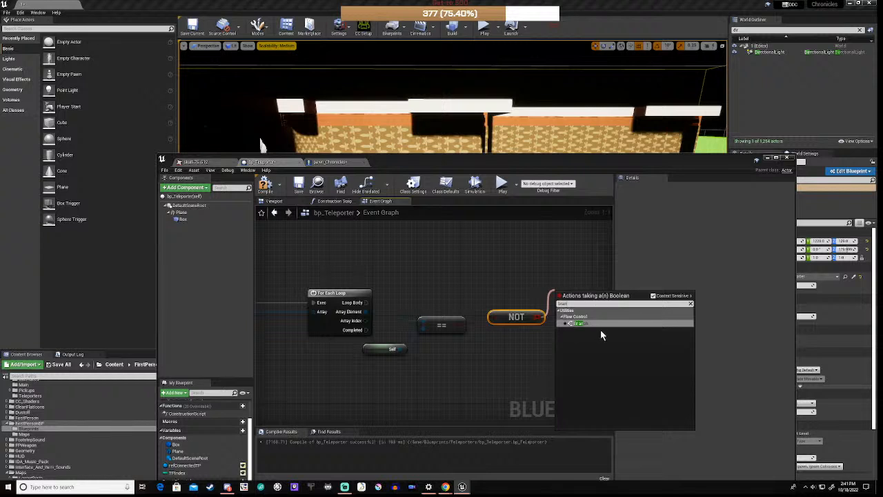
{"action": "left_click", "coordinate": [585, 322]}
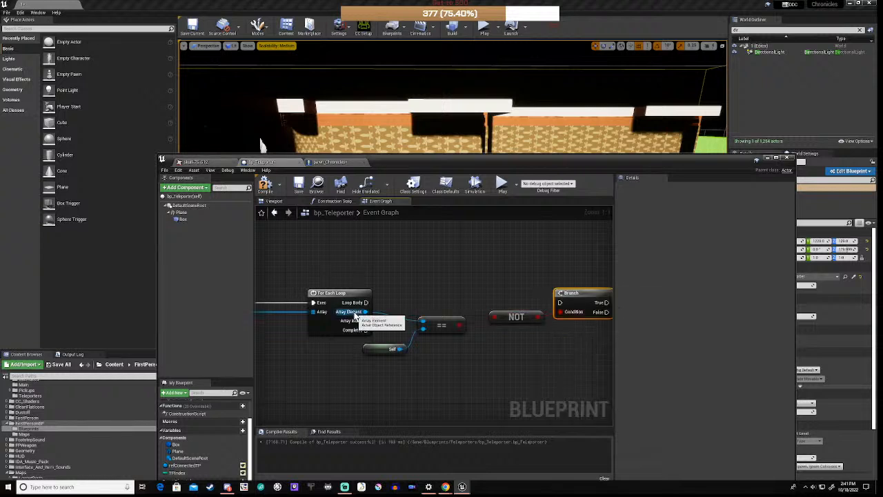
{"action": "left_click_drag", "start_coordinate": [366, 303], "coordinate": [560, 302]}
{"action": "right_click_drag", "start_coordinate": [561, 351], "coordinate": [505, 349]}
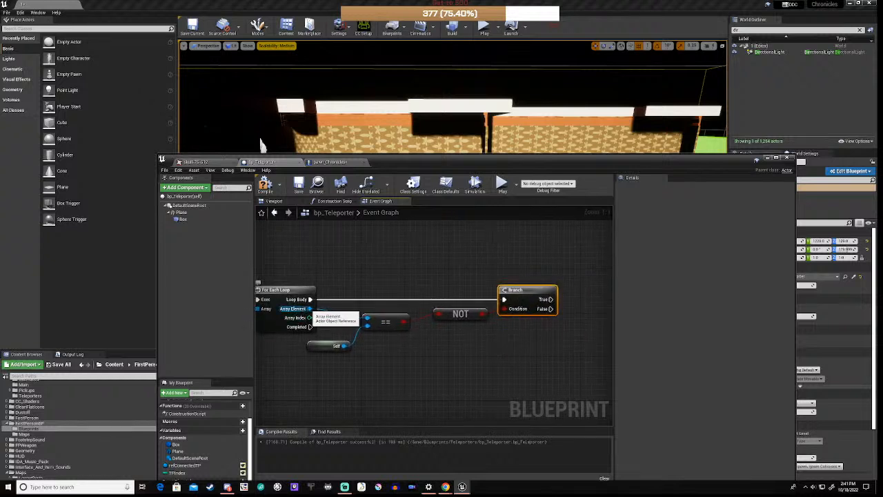
Cast the loop's Array Element to bp_Teleporter, place the cast beside the Branch, and run it from the Branch's True output
{"action": "left_click_drag", "start_coordinate": [310, 309], "coordinate": [512, 354]}
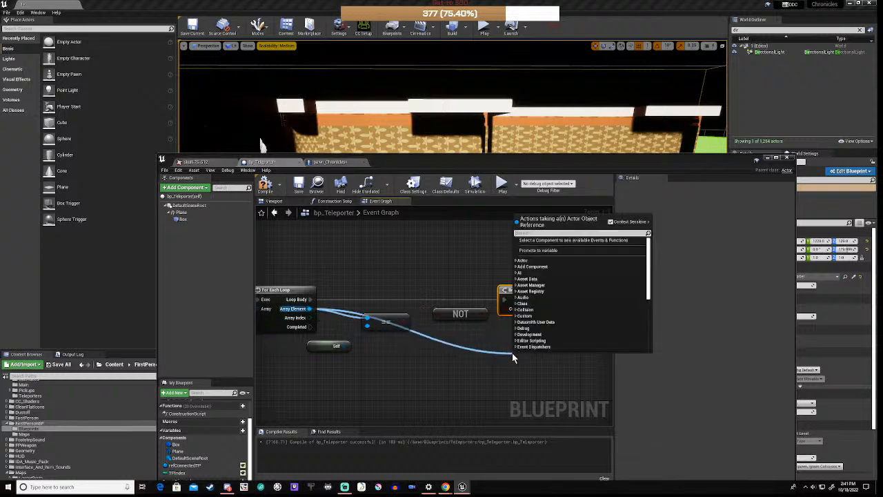
{"action": "type", "text": "cast tel"}
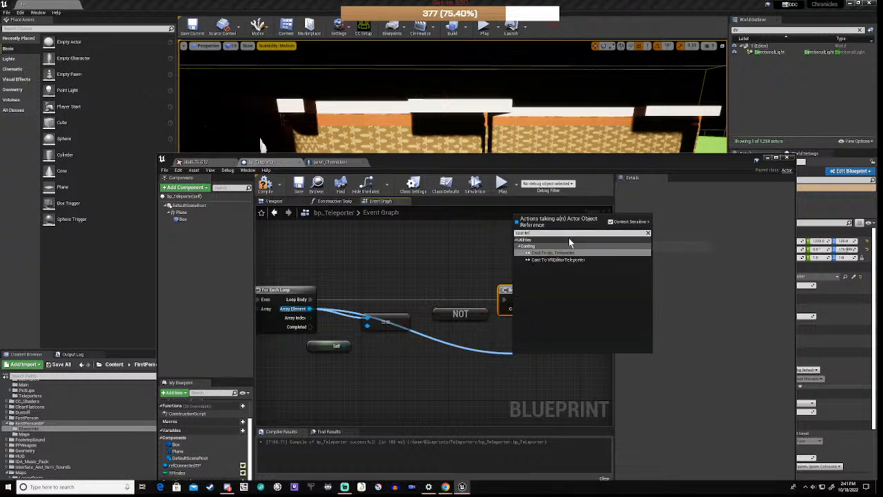
{"action": "left_click", "coordinate": [567, 258]}
{"action": "right_click_drag", "start_coordinate": [557, 363], "coordinate": [408, 348]}
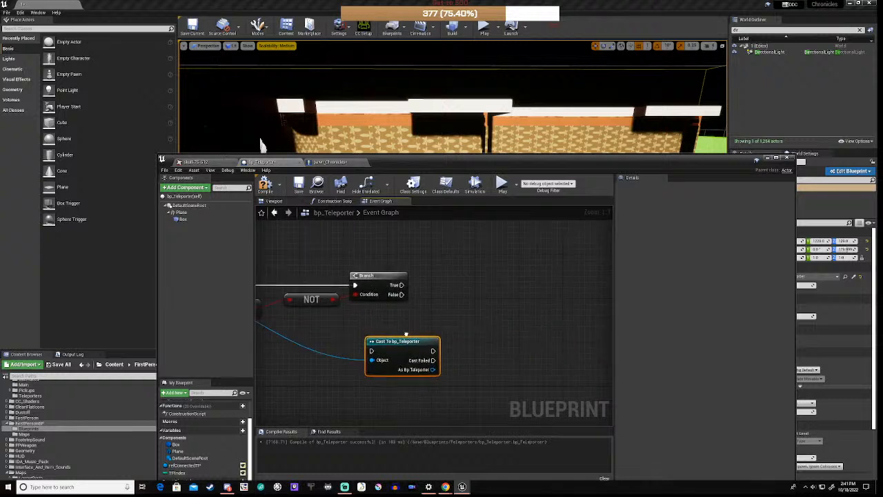
{"action": "left_click_drag", "start_coordinate": [407, 349], "coordinate": [501, 280]}
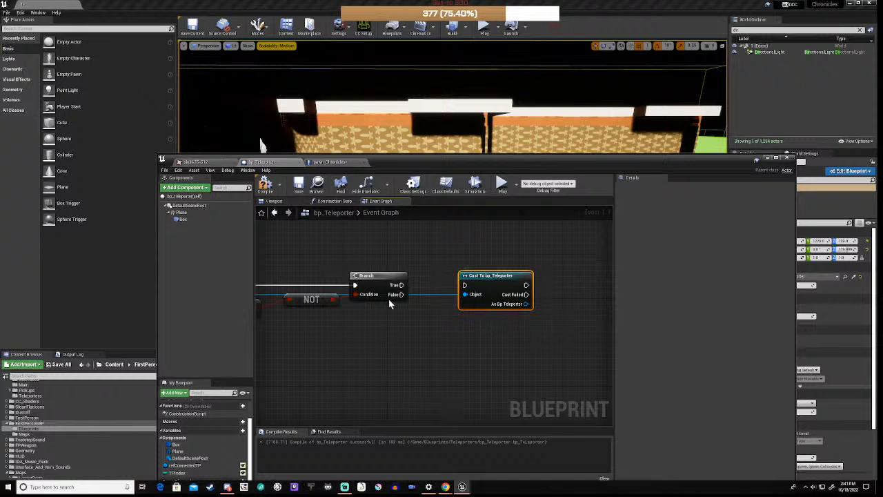
{"action": "left_click_drag", "start_coordinate": [402, 285], "coordinate": [465, 286]}
Add a Get TPIndex node fed by the cast's As Bp Teleporter output
{"action": "right_click_drag", "start_coordinate": [497, 326], "coordinate": [397, 321]}
{"action": "left_click_drag", "start_coordinate": [417, 313], "coordinate": [470, 329]}
{"action": "type", "text": "get ind"}
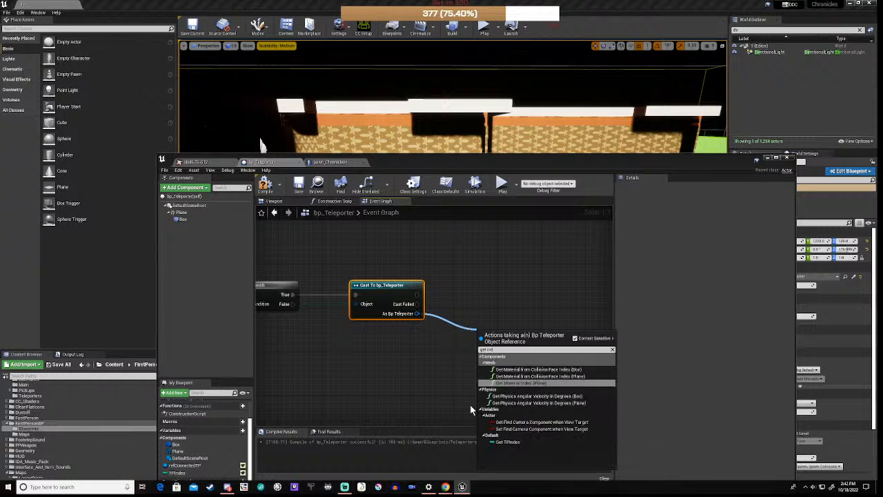
{"action": "left_click", "coordinate": [506, 442]}
Duplicate the Self reference node and place the copy just below the TPIndex getter
{"action": "right_click_drag", "start_coordinate": [399, 368], "coordinate": [600, 350]}
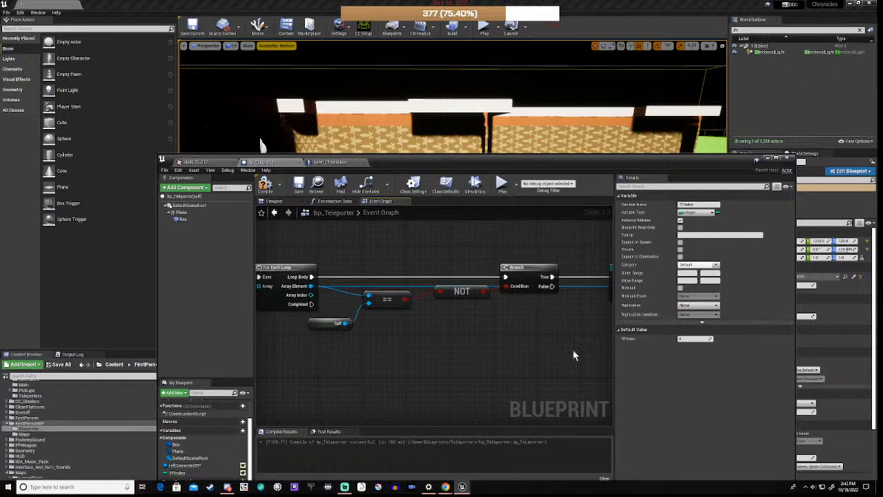
{"action": "left_click", "coordinate": [327, 325]}
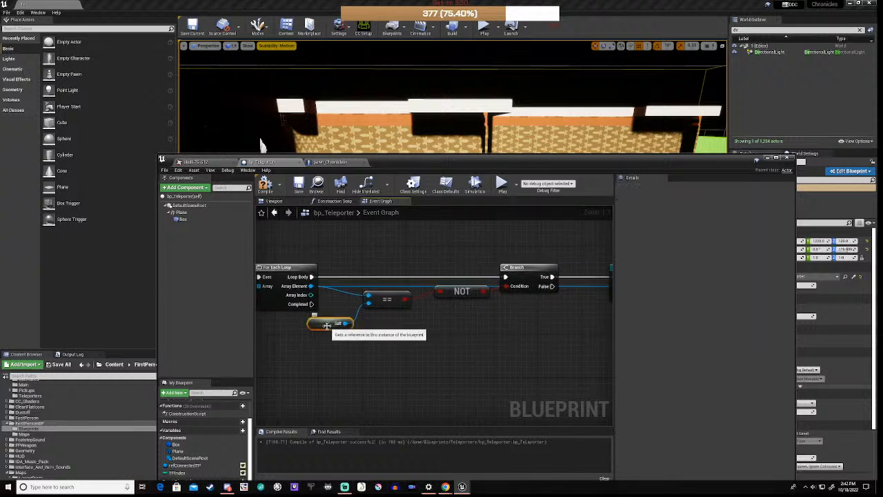
{"action": "key", "text": "ctrl+w"}
{"action": "left_click_drag", "start_coordinate": [351, 335], "coordinate": [591, 352]}
{"action": "right_click_drag", "start_coordinate": [554, 352], "coordinate": [369, 372]}
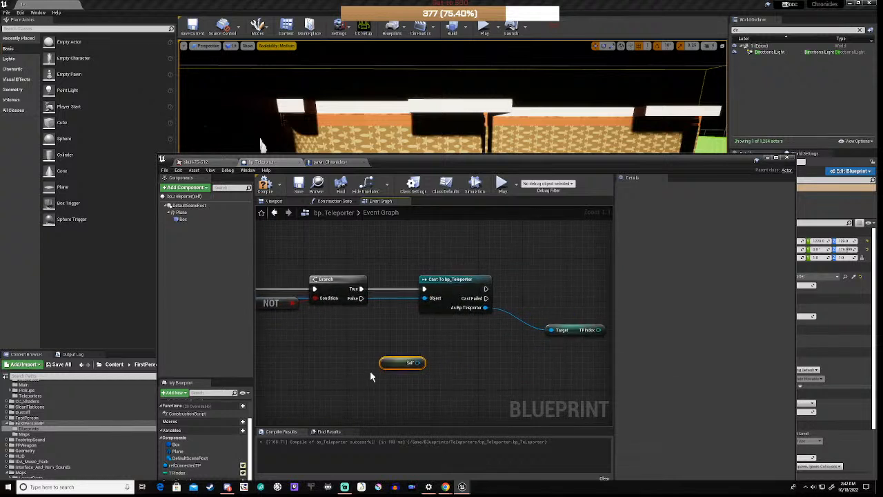
{"action": "left_click_drag", "start_coordinate": [390, 363], "coordinate": [561, 347]}
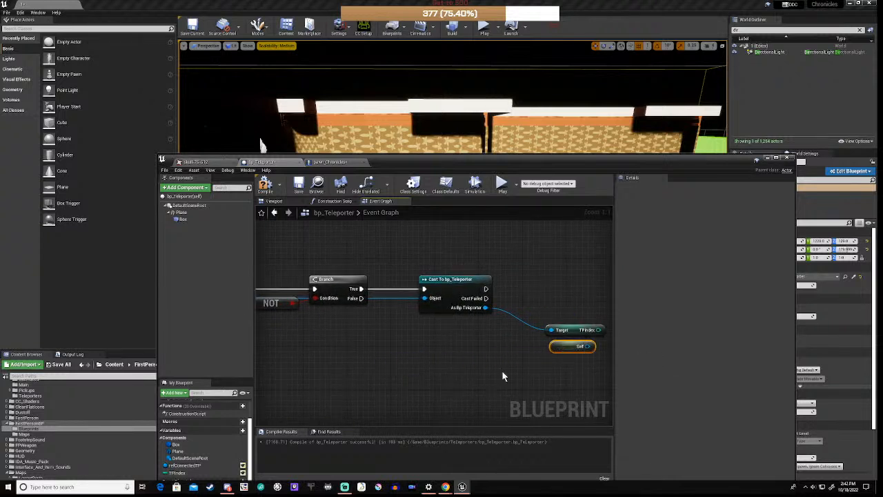
Add a Get TPIndex node that reads from the duplicated Self reference
{"action": "right_click_drag", "start_coordinate": [522, 368], "coordinate": [406, 367]}
{"action": "left_click_drag", "start_coordinate": [473, 347], "coordinate": [506, 360]}
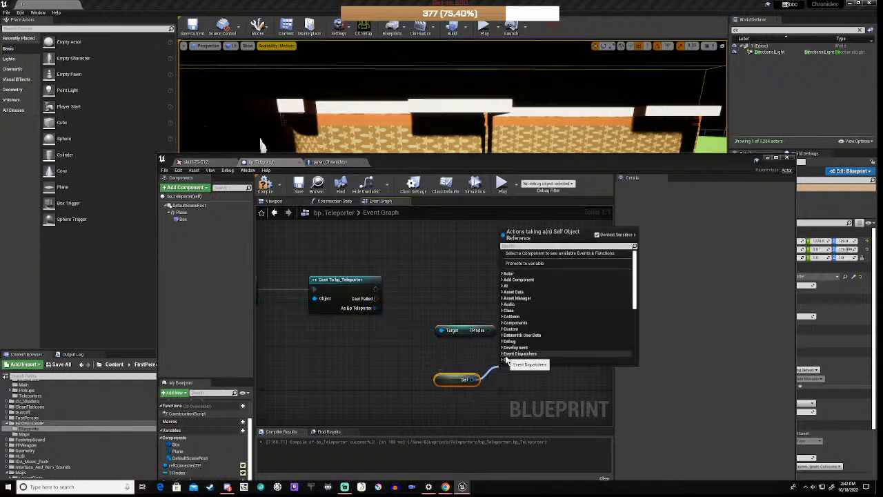
{"action": "type", "text": "tpin"}
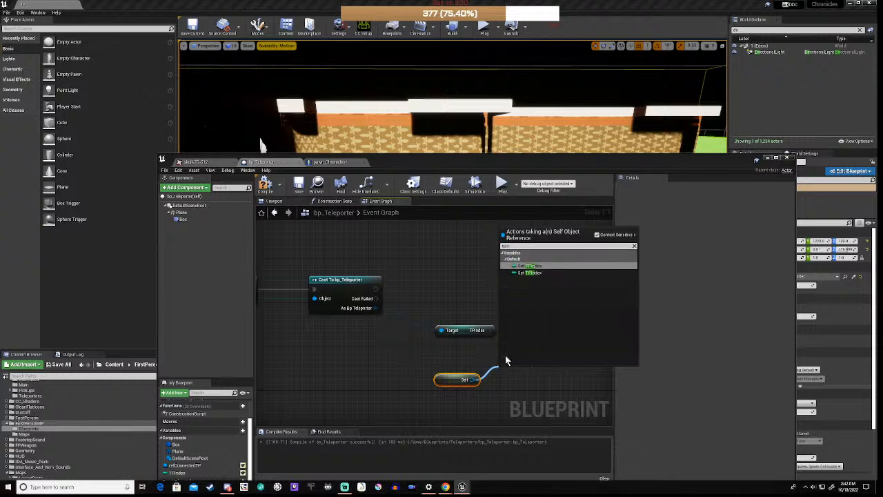
{"action": "left_click", "coordinate": [538, 267]}
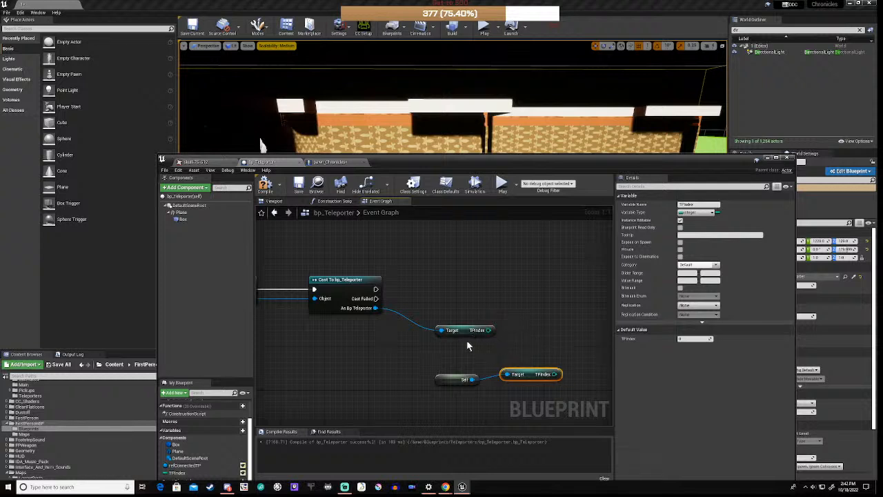
Compare the two TPIndex values with an integer equality (==) node and stack the getters and Self neatly beneath each other
{"action": "left_click_drag", "start_coordinate": [488, 336], "coordinate": [534, 339]}
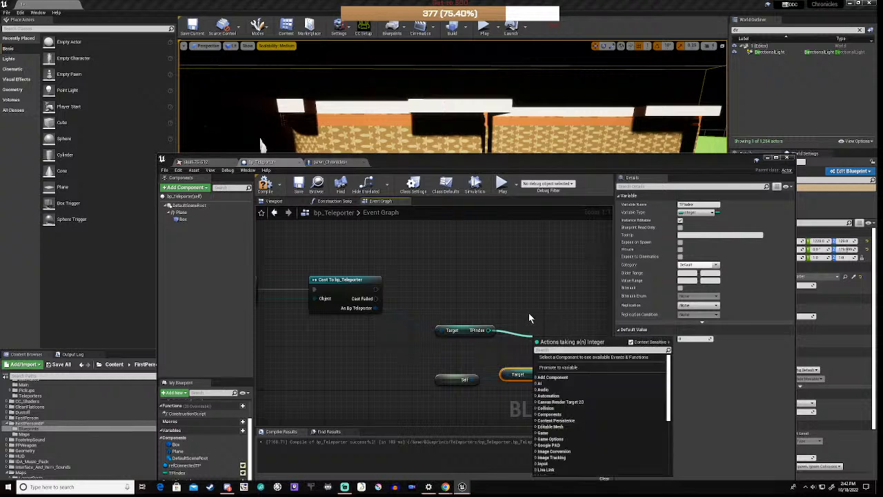
{"action": "type", "text": "=="}
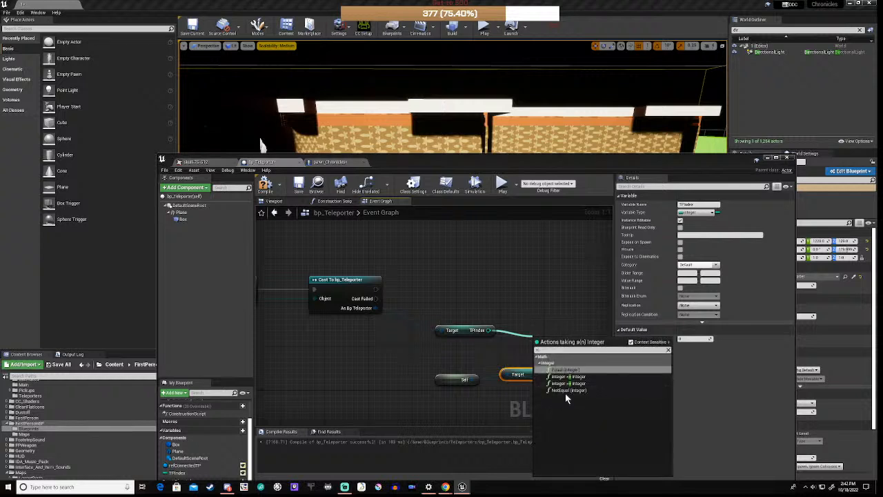
{"action": "left_click", "coordinate": [573, 376]}
{"action": "left_click_drag", "start_coordinate": [554, 374], "coordinate": [585, 324]}
{"action": "left_click_drag", "start_coordinate": [529, 379], "coordinate": [468, 352]}
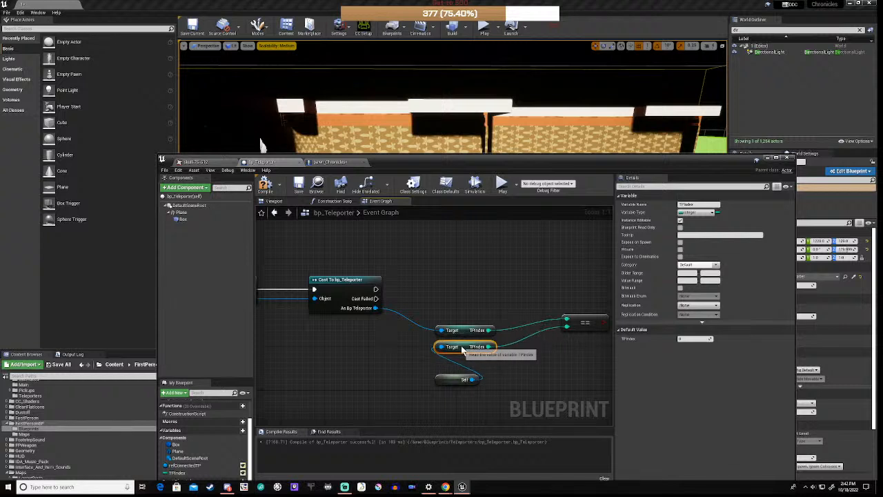
{"action": "left_click_drag", "start_coordinate": [443, 382], "coordinate": [445, 373]}
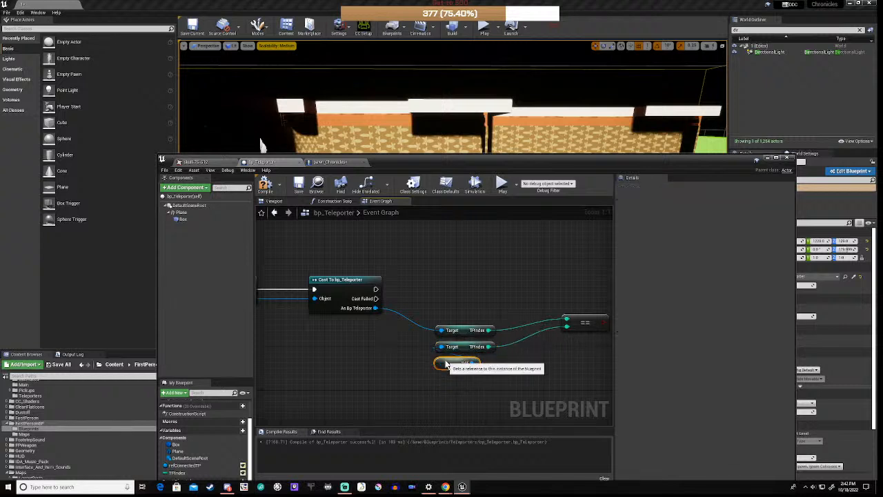
Add a Branch using the TPIndex comparison as its condition and run it from the successful output of Cast To bp_Teleporter
{"action": "right_click_drag", "start_coordinate": [572, 361], "coordinate": [464, 348]}
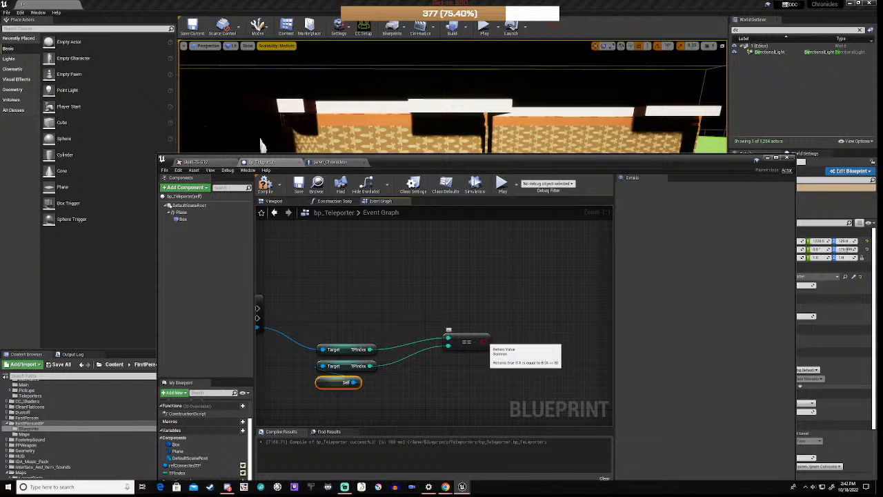
{"action": "left_click_drag", "start_coordinate": [486, 341], "coordinate": [503, 329]}
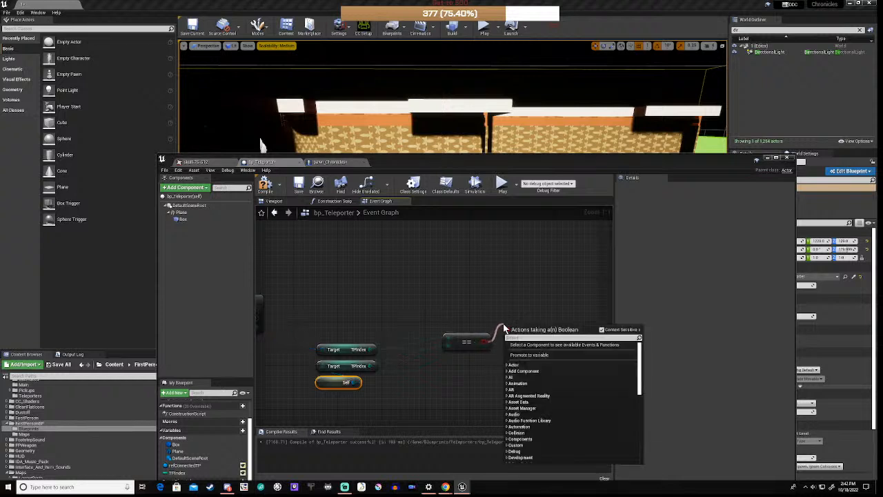
{"action": "type", "text": "branch"}
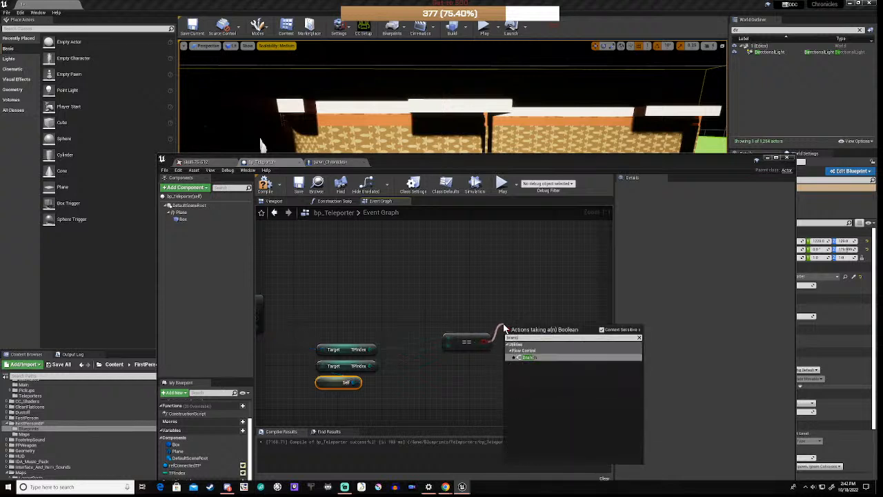
{"action": "left_click", "coordinate": [522, 358]}
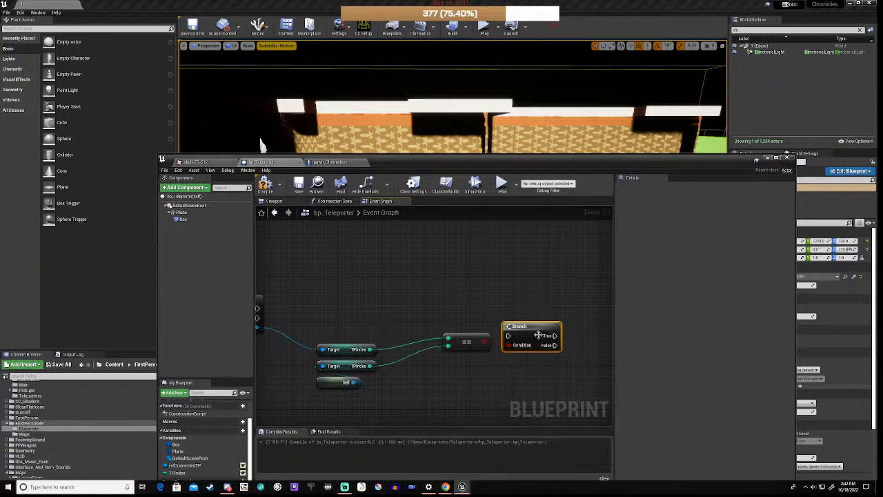
{"action": "right_click_drag", "start_coordinate": [267, 325], "coordinate": [305, 324]}
{"action": "left_click_drag", "start_coordinate": [295, 305], "coordinate": [545, 310]}
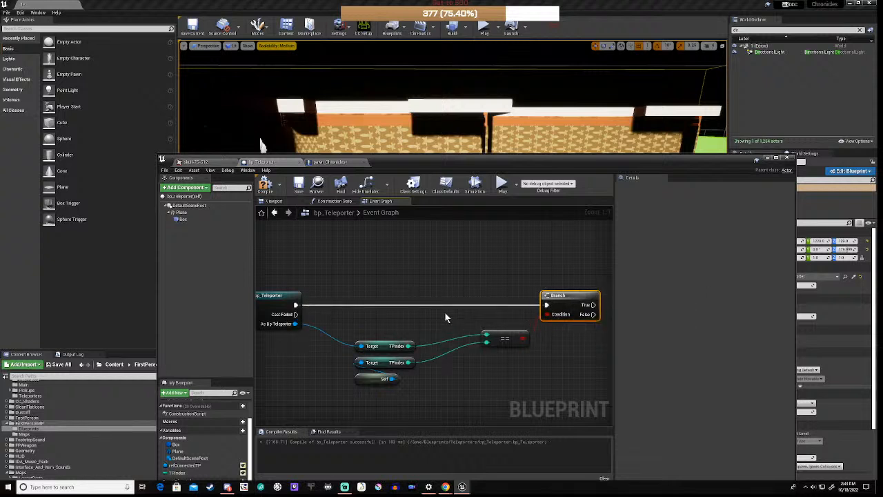
Add a Set Ref Connected TP node from the duplicated Self reference and run it from the second Branch's True output
{"action": "scroll", "coordinate": [429, 350], "scroll_direction": "down", "scroll_amount": 3}
{"action": "right_click_drag", "start_coordinate": [503, 349], "coordinate": [561, 346]}
{"action": "scroll", "coordinate": [359, 357], "scroll_direction": "down", "scroll_amount": 4}
{"action": "scroll", "coordinate": [373, 353], "scroll_direction": "up", "scroll_amount": 6}
{"action": "right_click_drag", "start_coordinate": [507, 358], "coordinate": [412, 355]}
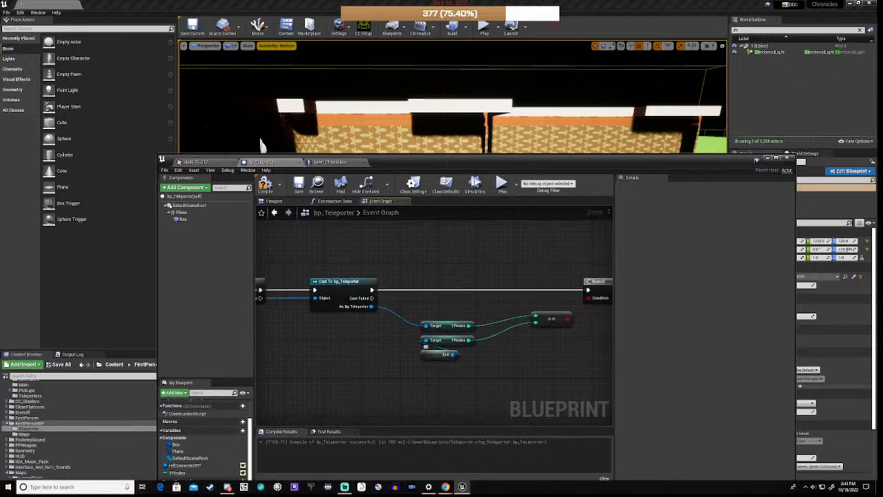
{"action": "left_click_drag", "start_coordinate": [453, 355], "coordinate": [514, 359]}
{"action": "type", "text": "ref"}
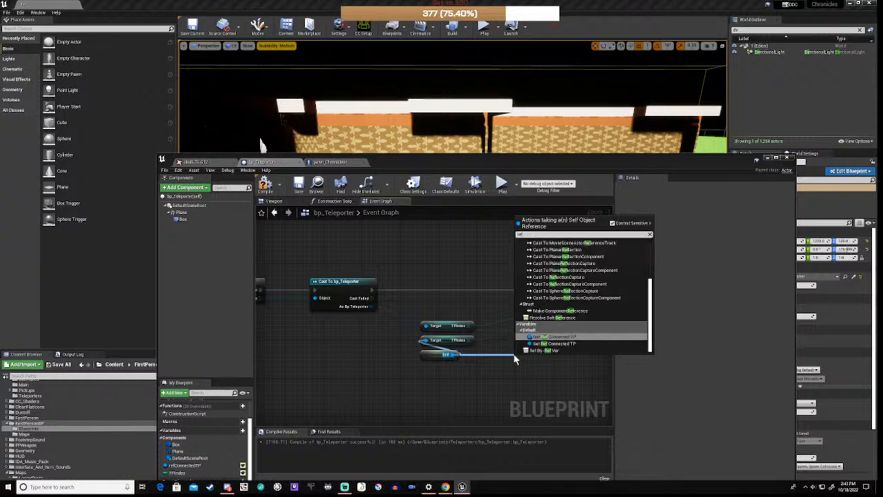
{"action": "left_click", "coordinate": [549, 343]}
{"action": "right_click_drag", "start_coordinate": [560, 346], "coordinate": [435, 349]}
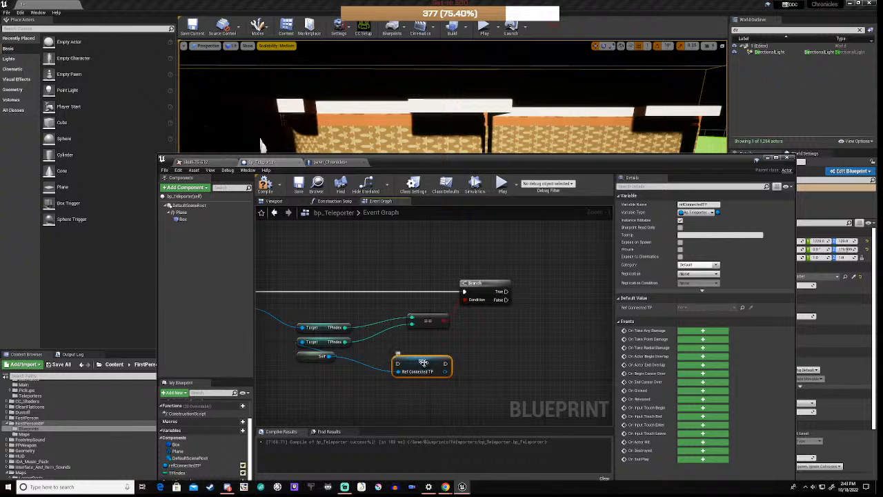
{"action": "left_click_drag", "start_coordinate": [424, 361], "coordinate": [579, 293]}
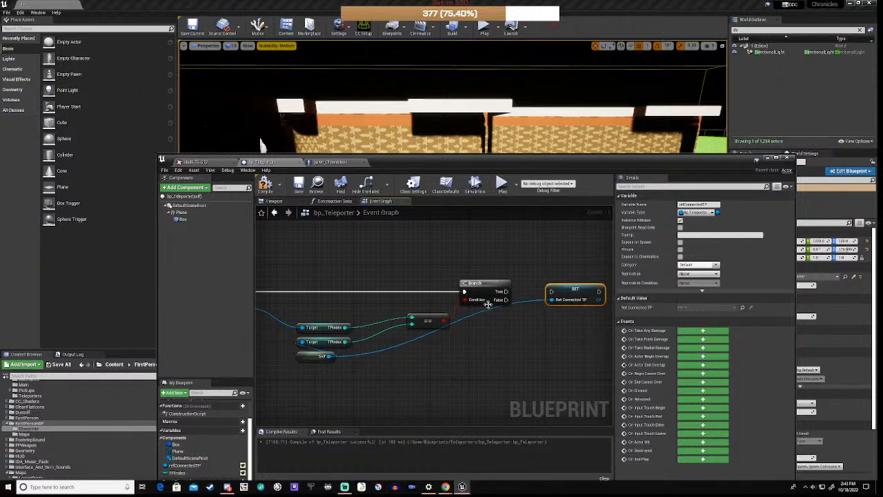
{"action": "left_click_drag", "start_coordinate": [506, 291], "coordinate": [552, 292]}
Connect the cast's As Bp Teleporter output to the SET node's Ref Connected TP input
{"action": "scroll", "coordinate": [528, 312], "scroll_direction": "down", "scroll_amount": 3}
{"action": "mouse_move", "coordinate": [470, 345]}
{"action": "right_mouse_down"}
{"action": "mouse_move", "coordinate": [447, 347]}
{"action": "mouse_move", "coordinate": [460, 341]}
{"action": "right_mouse_up"}
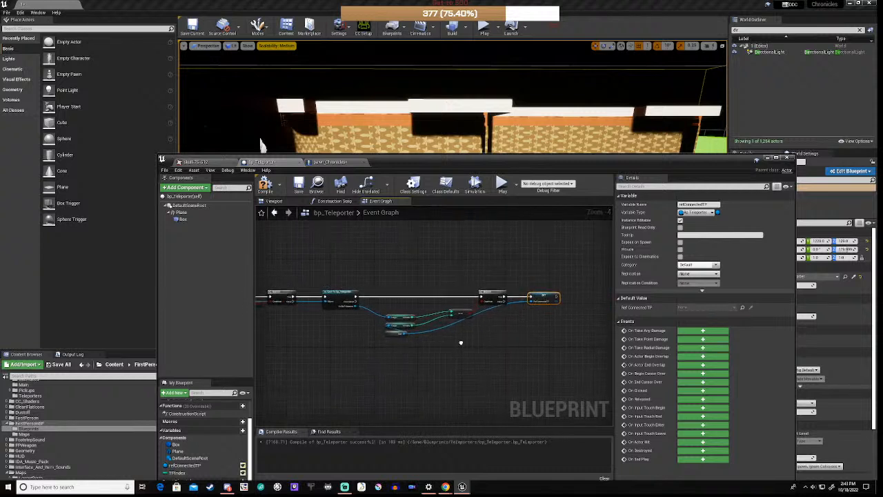
{"action": "scroll", "coordinate": [461, 341], "scroll_direction": "down", "scroll_amount": 3}
{"action": "scroll", "coordinate": [394, 344], "scroll_direction": "up", "scroll_amount": 2}
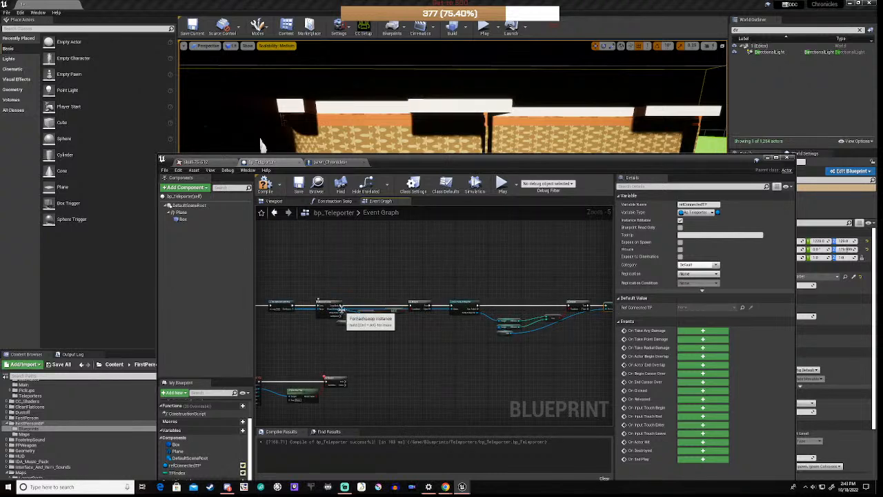
{"action": "scroll", "coordinate": [499, 311], "scroll_direction": "up", "scroll_amount": 4}
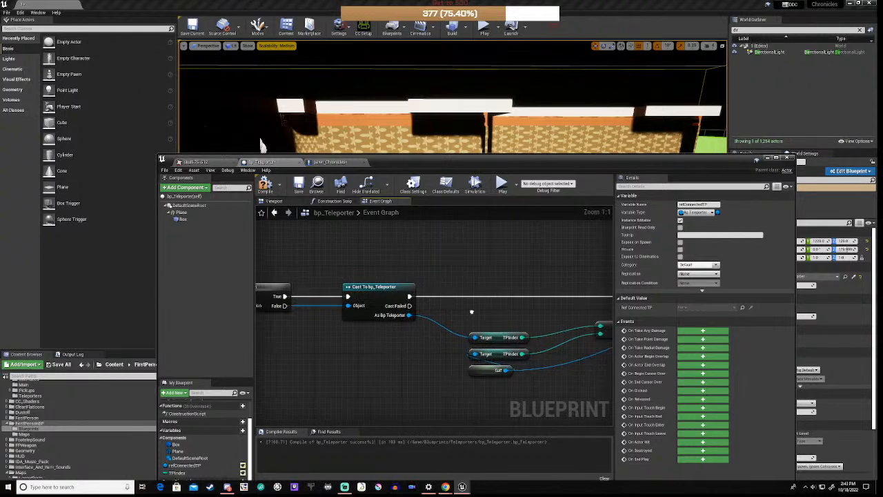
{"action": "scroll", "coordinate": [429, 313], "scroll_direction": "down", "scroll_amount": 4}
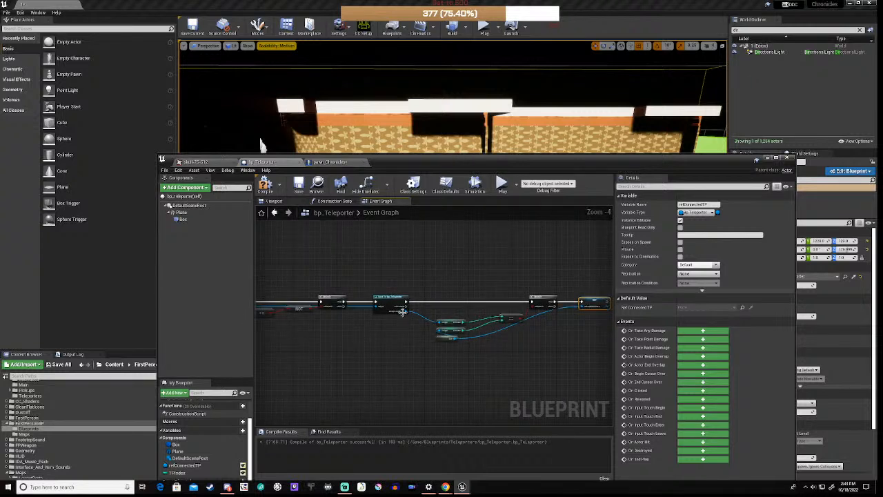
{"action": "left_click_drag", "start_coordinate": [407, 310], "coordinate": [581, 307]}
Compile bp_Teleporter, review the finished BeginPlay chain, and move the blueprint window down to uncover the level viewport
{"action": "right_click_drag", "start_coordinate": [322, 345], "coordinate": [516, 336]}
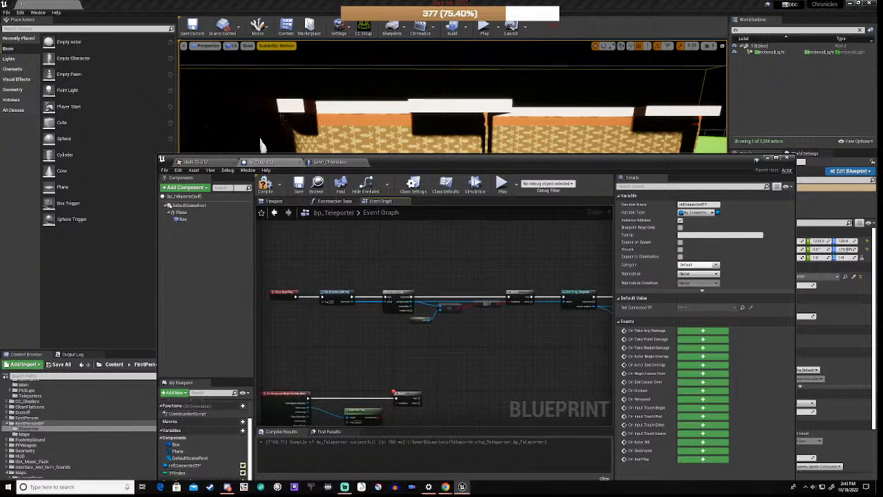
{"action": "left_click", "coordinate": [366, 185]}
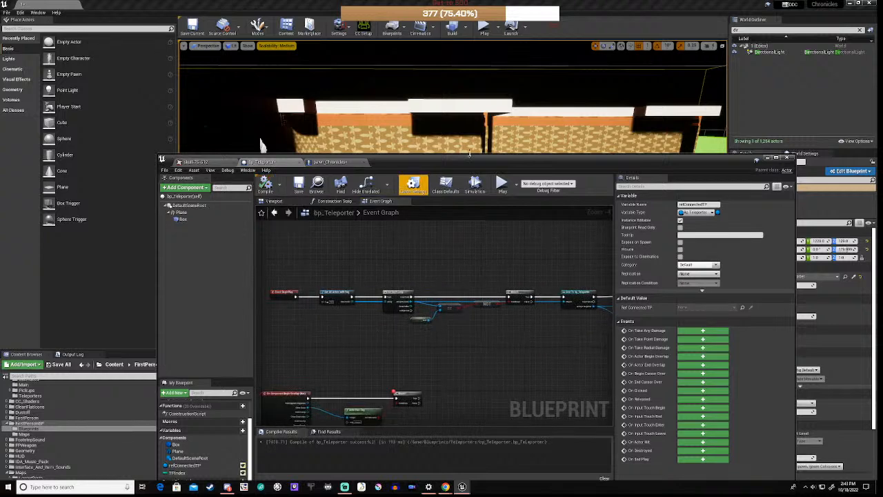
{"action": "left_click_drag", "start_coordinate": [537, 161], "coordinate": [492, 127]}
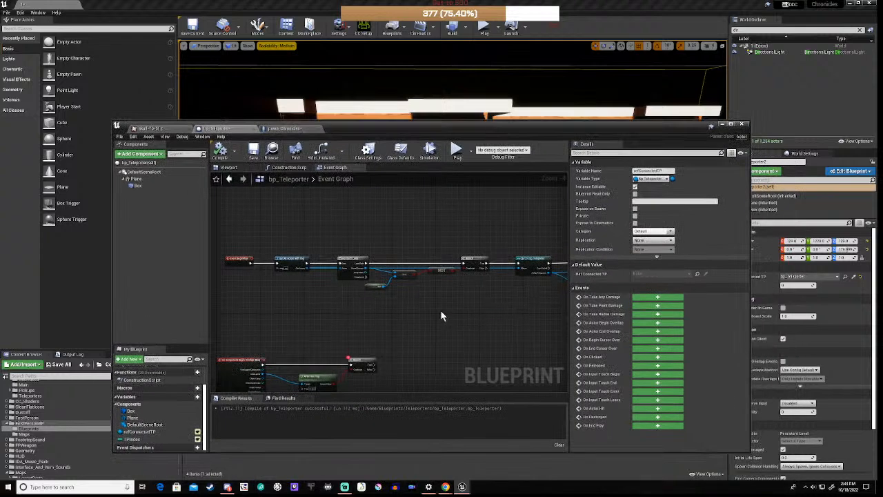
{"action": "scroll", "coordinate": [441, 310], "scroll_direction": "down", "scroll_amount": 3}
{"action": "right_click_drag", "start_coordinate": [479, 315], "coordinate": [422, 312]}
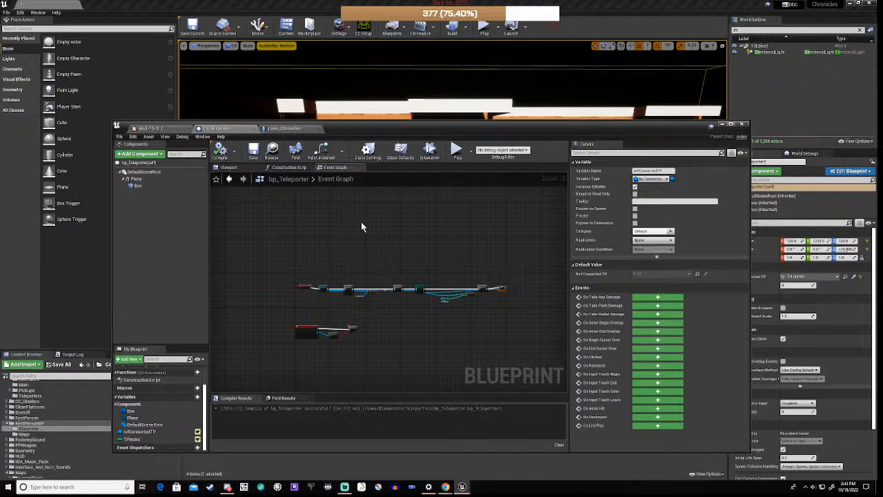
{"action": "scroll", "coordinate": [504, 289], "scroll_direction": "up", "scroll_amount": 1}
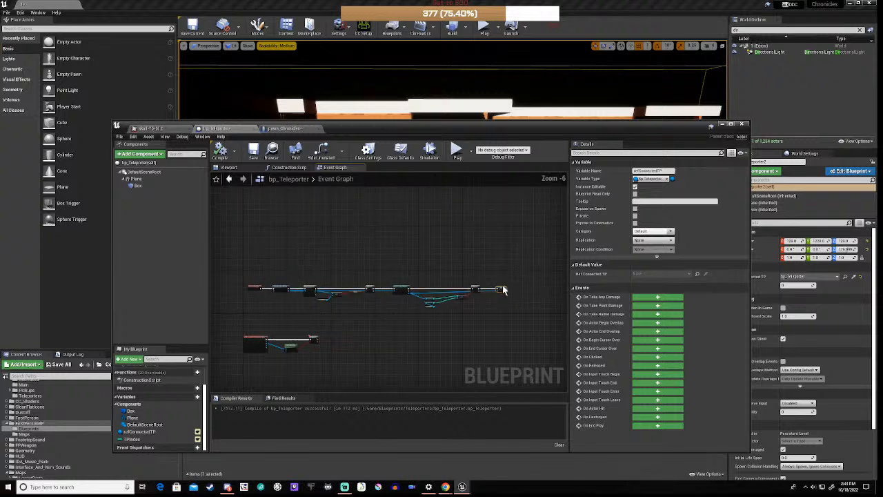
{"action": "left_click_drag", "start_coordinate": [433, 129], "coordinate": [451, 328]}
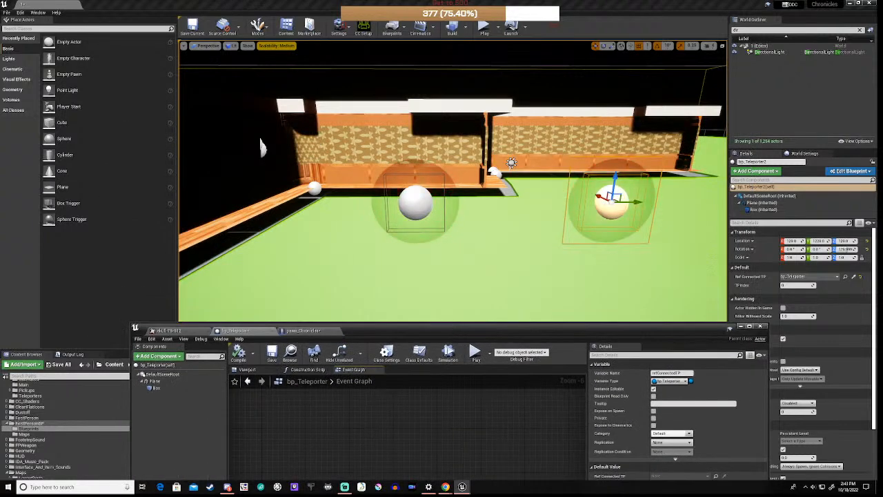
Reset Ref Connected TP to None on both placed teleporters, bp_Teleporter and bp_Teleporter2
{"action": "left_click", "coordinate": [415, 199]}
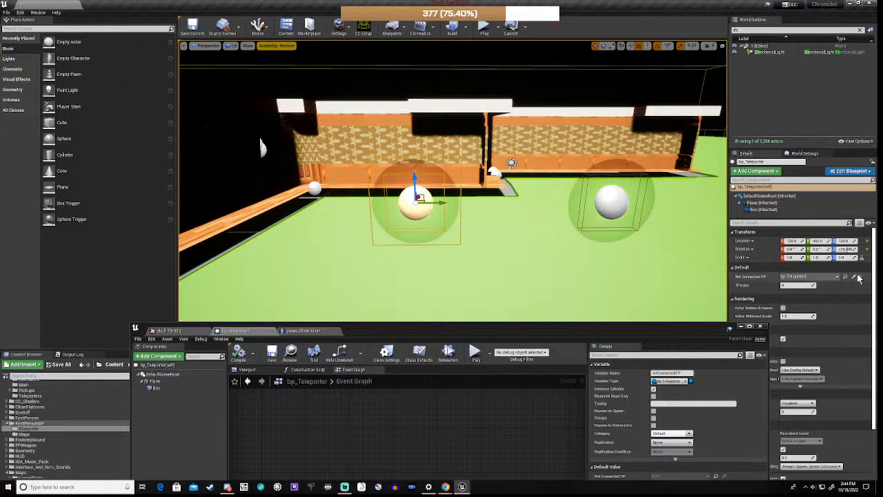
{"action": "left_click", "coordinate": [860, 278]}
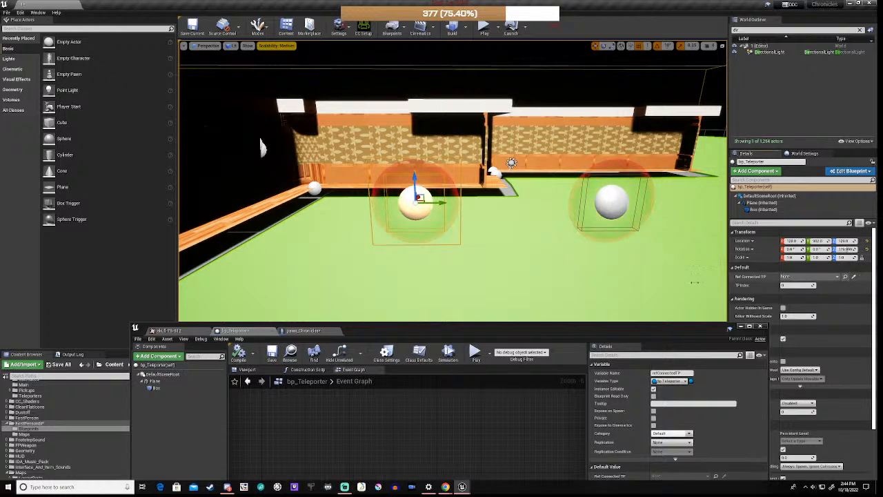
{"action": "left_click", "coordinate": [612, 201]}
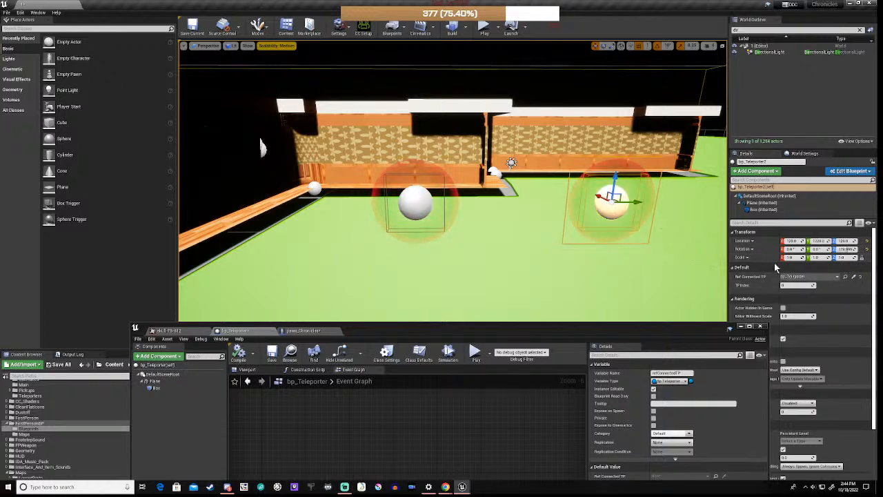
{"action": "left_click", "coordinate": [859, 277]}
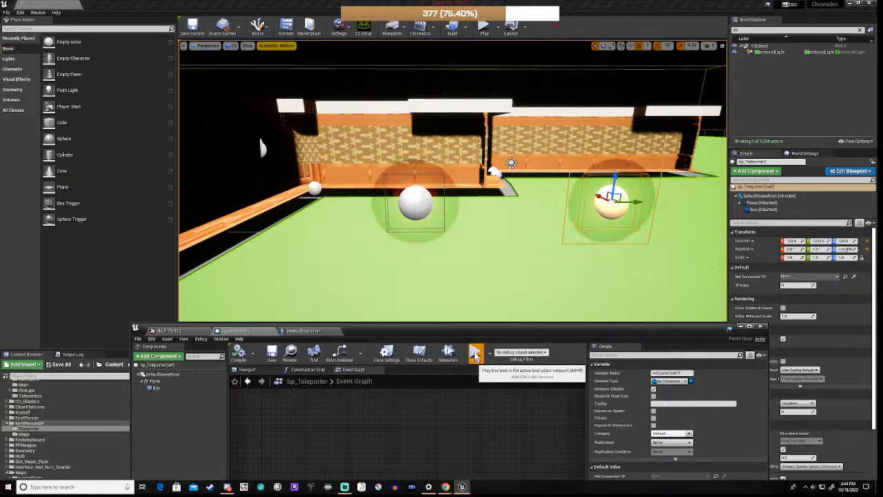
Play the level, filter the World Outliner by "tel", and check Ref Connected TP on each teleporter instance
{"action": "left_click", "coordinate": [475, 354]}
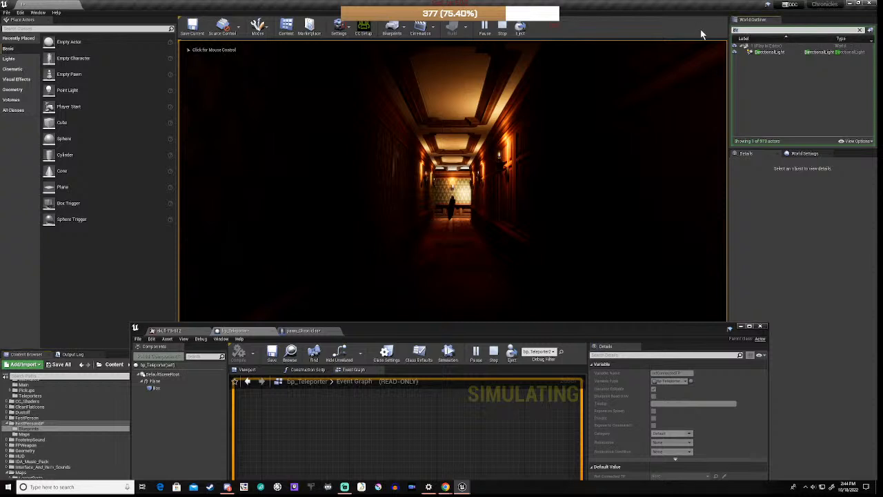
{"action": "type", "text": "tel"}
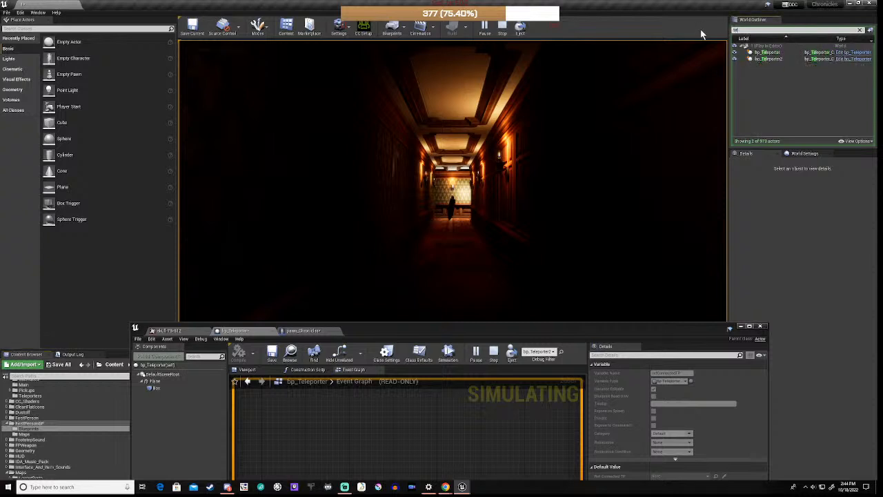
{"action": "left_click", "coordinate": [768, 53]}
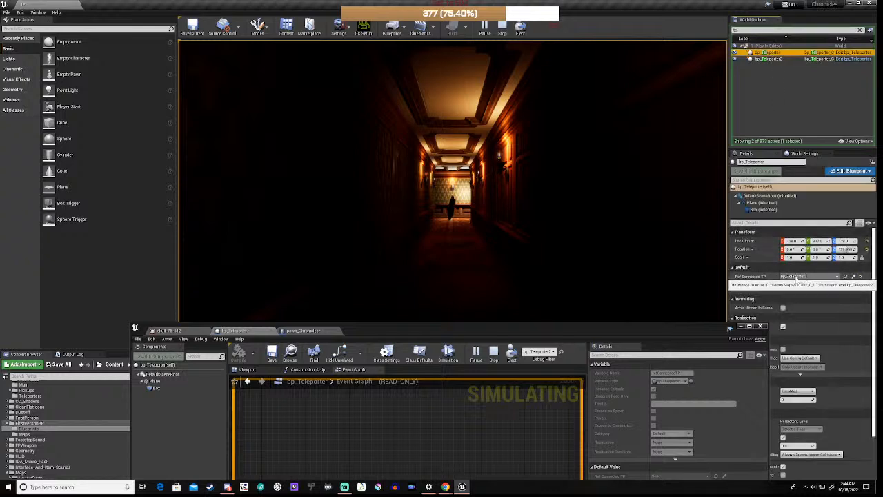
{"action": "left_click", "coordinate": [780, 60]}
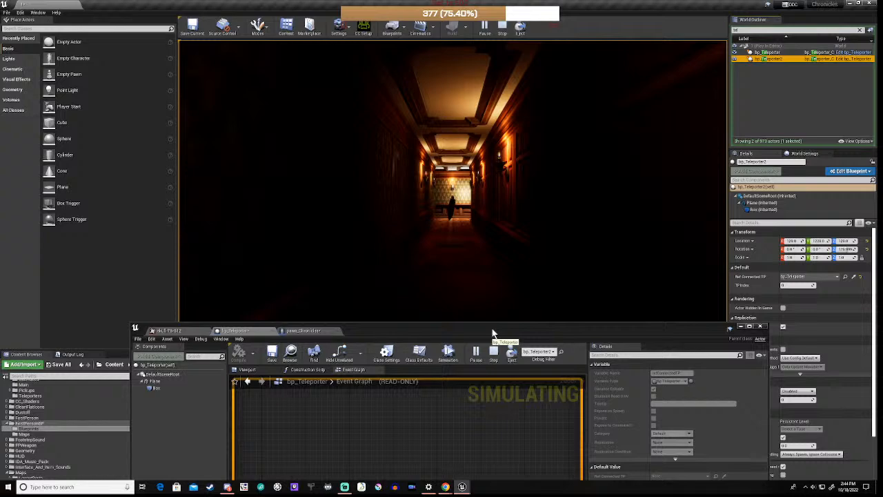
Review the BeginPlay chain from Get All Actors with Tag through the self check, cast and TPIndex comparison to the SET node
{"action": "left_click_drag", "start_coordinate": [492, 331], "coordinate": [514, 240]}
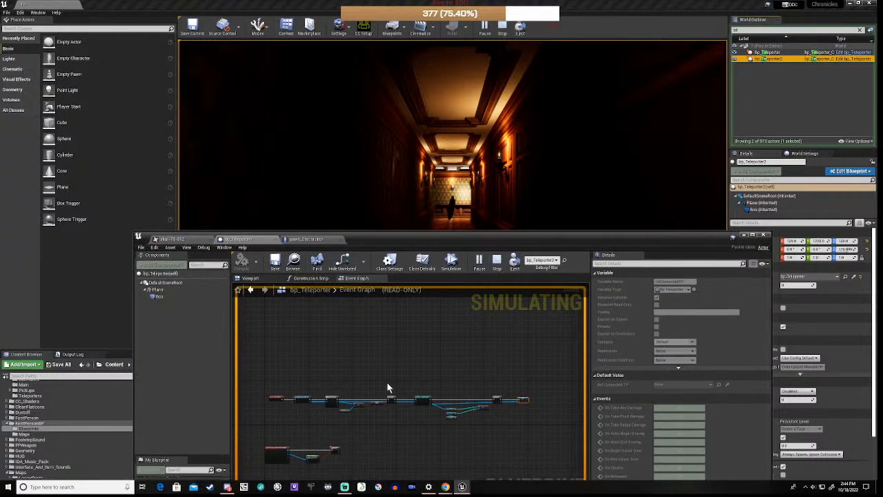
{"action": "right_click_drag", "start_coordinate": [370, 391], "coordinate": [513, 353]}
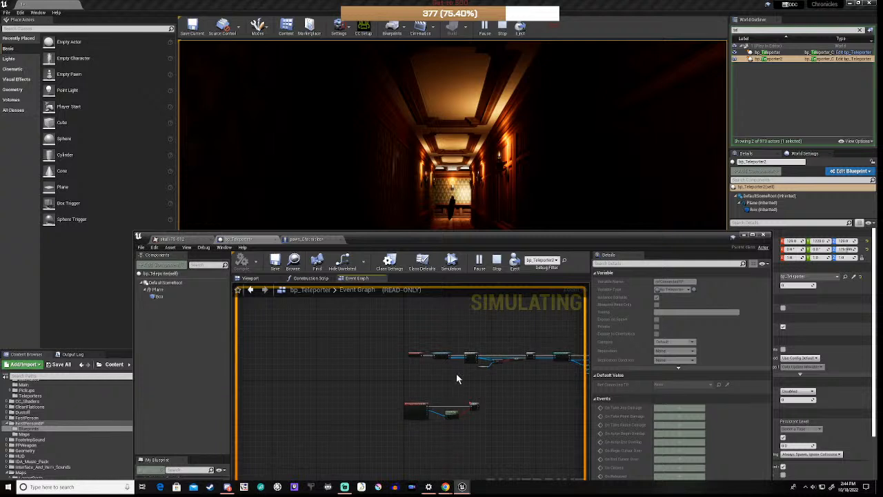
{"action": "scroll", "coordinate": [453, 357], "scroll_direction": "up", "scroll_amount": 5}
{"action": "right_click_drag", "start_coordinate": [430, 387], "coordinate": [477, 412]}
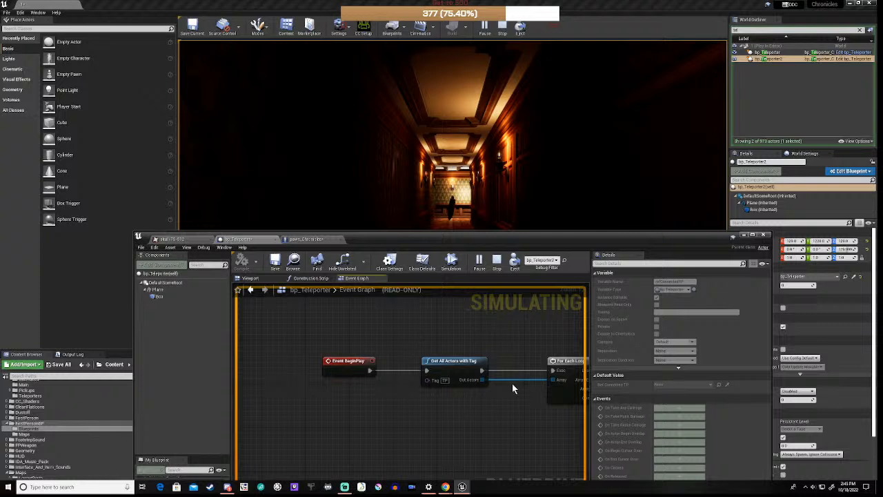
{"action": "right_click_drag", "start_coordinate": [533, 429], "coordinate": [287, 407]}
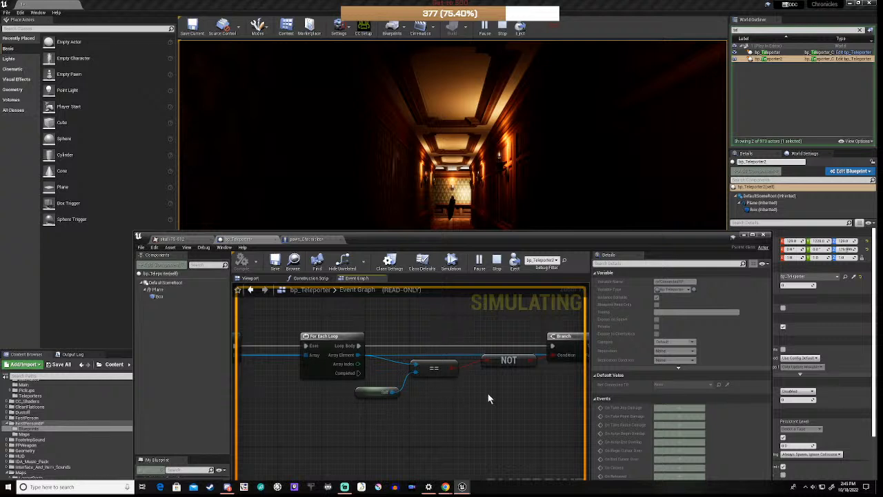
{"action": "right_click_drag", "start_coordinate": [499, 396], "coordinate": [388, 396]}
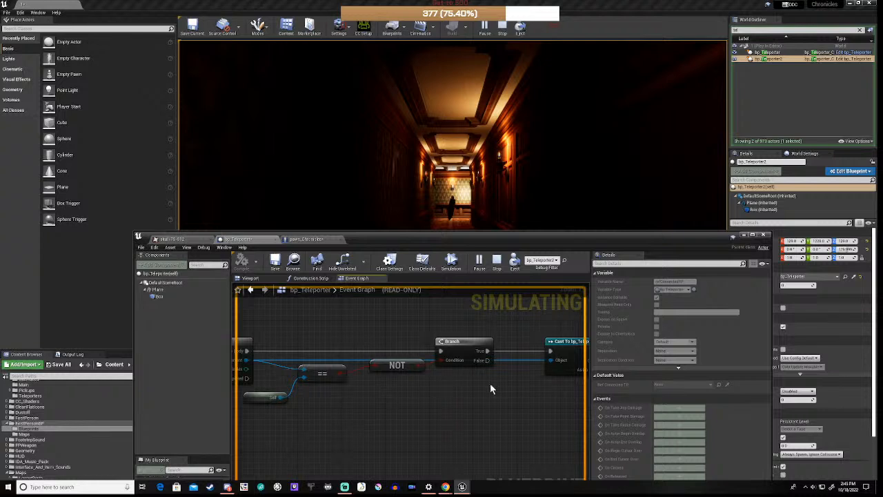
{"action": "right_click_drag", "start_coordinate": [518, 389], "coordinate": [414, 393]}
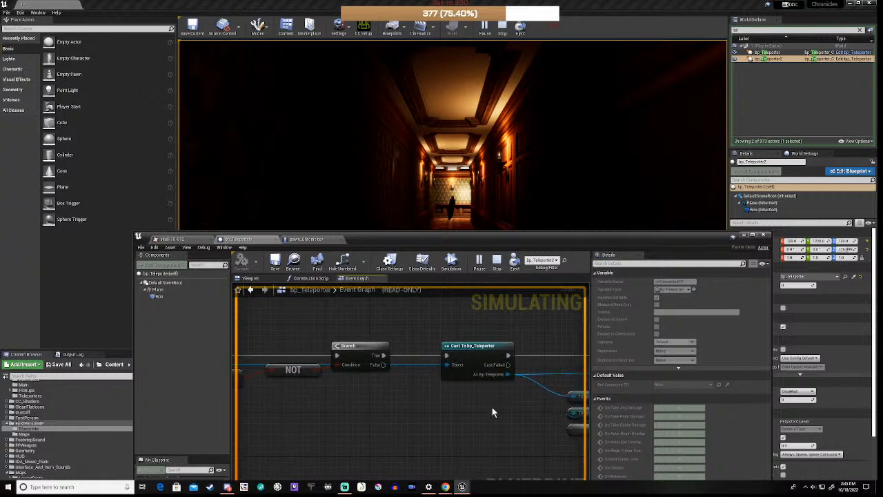
{"action": "right_click_drag", "start_coordinate": [516, 406], "coordinate": [311, 398]}
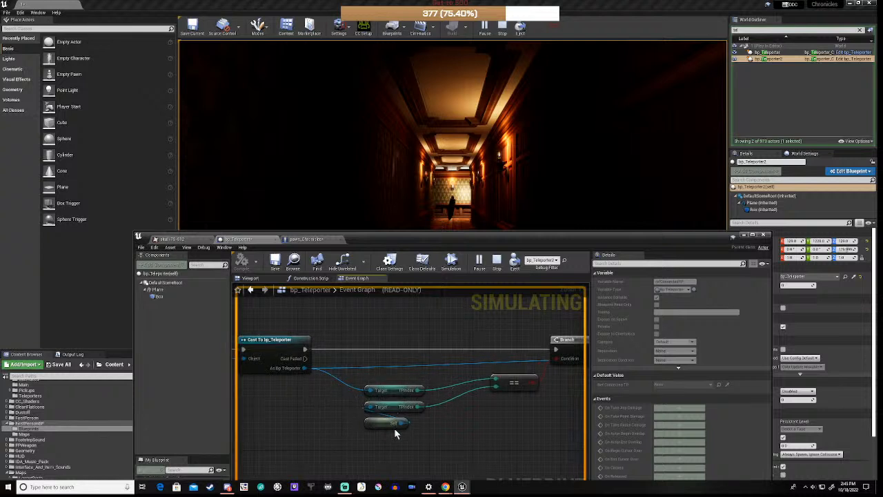
{"action": "right_click_drag", "start_coordinate": [490, 413], "coordinate": [370, 400]}
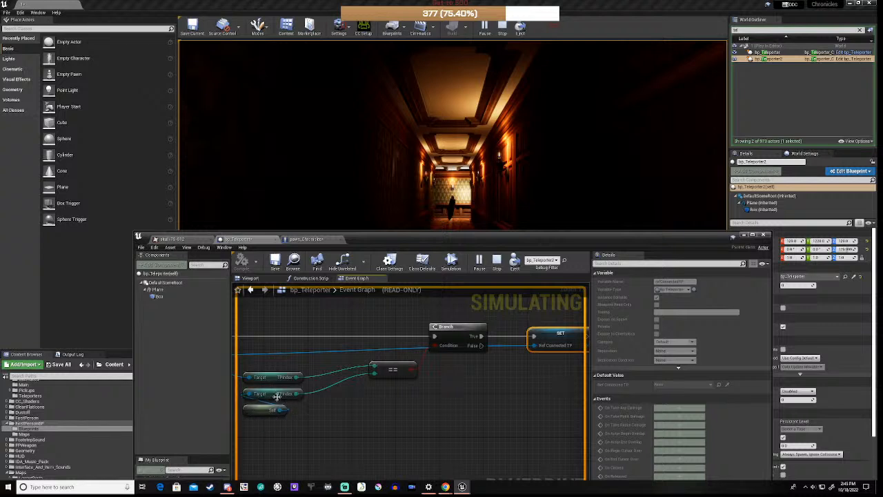
{"action": "right_click_drag", "start_coordinate": [366, 403], "coordinate": [429, 390]}
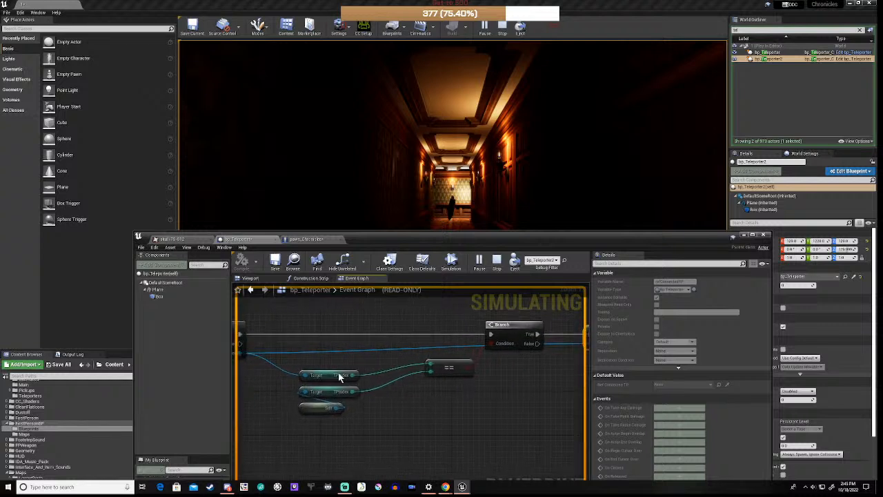
{"action": "right_click_drag", "start_coordinate": [522, 373], "coordinate": [394, 398]}
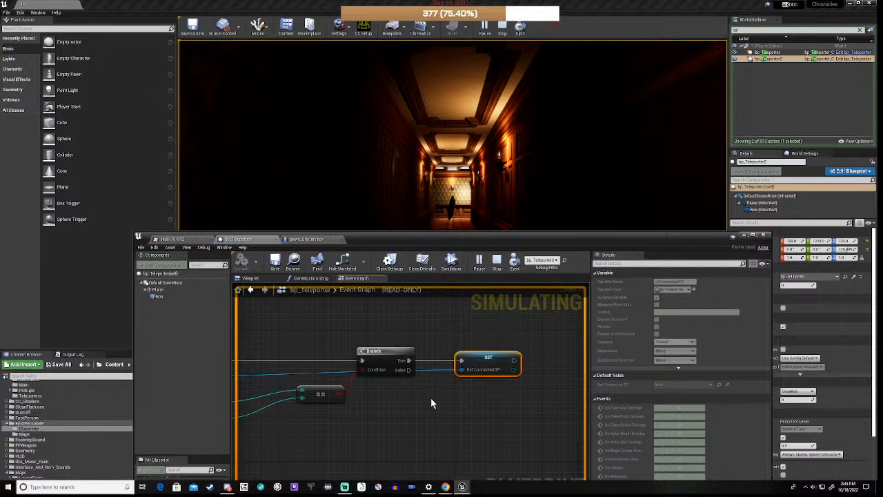
Move the blueprint window off the game view and recheck Ref Connected TP on bp_Teleporter and bp_Teleporter2
{"action": "left_click_drag", "start_coordinate": [562, 237], "coordinate": [440, 331]}
{"action": "left_click", "coordinate": [766, 53]}
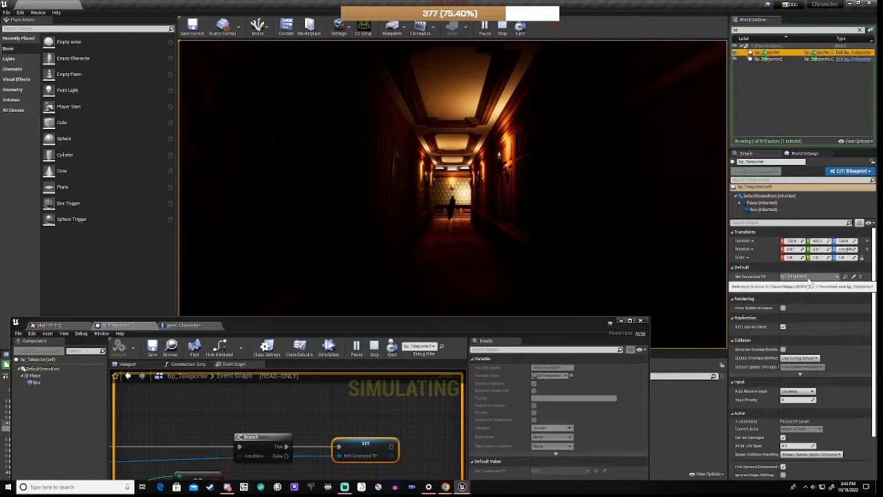
{"action": "left_click", "coordinate": [773, 60]}
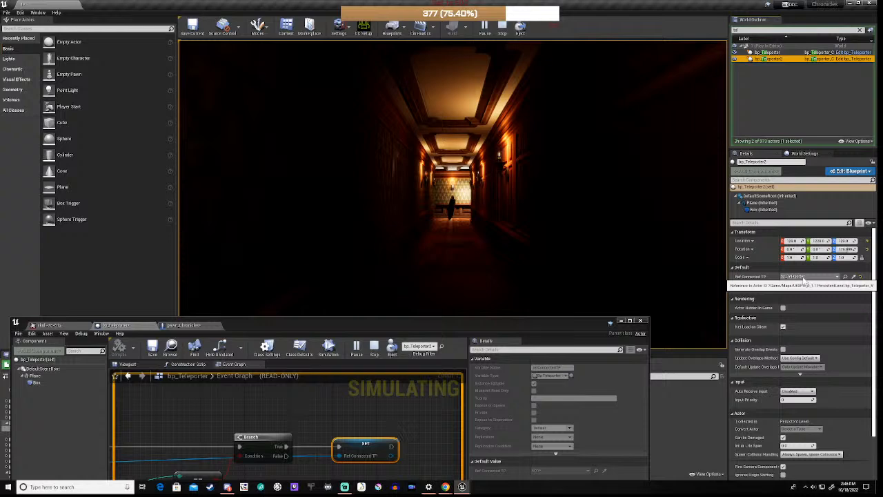
Stop the play session and shift the whole BeginPlay node chain slightly higher in the event graph
{"action": "left_click_drag", "start_coordinate": [540, 330], "coordinate": [617, 123]}
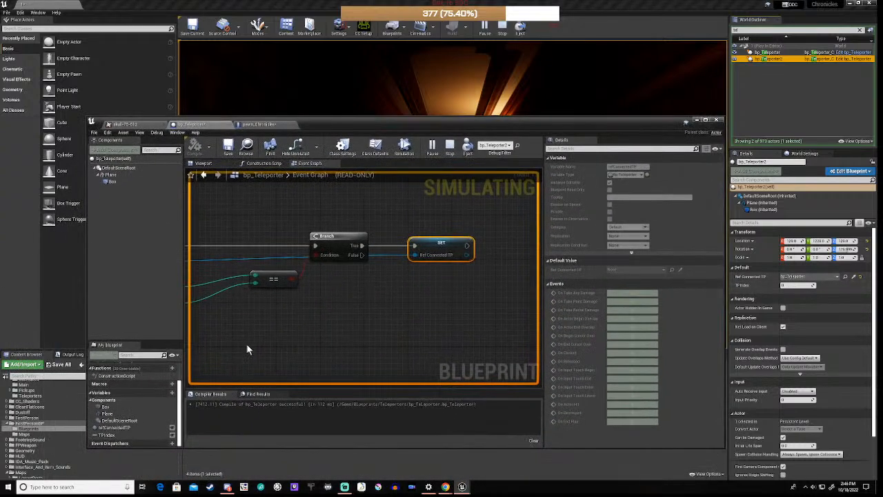
{"action": "scroll", "coordinate": [356, 291], "scroll_direction": "down", "scroll_amount": 5}
{"action": "right_click_drag", "start_coordinate": [359, 298], "coordinate": [436, 322]}
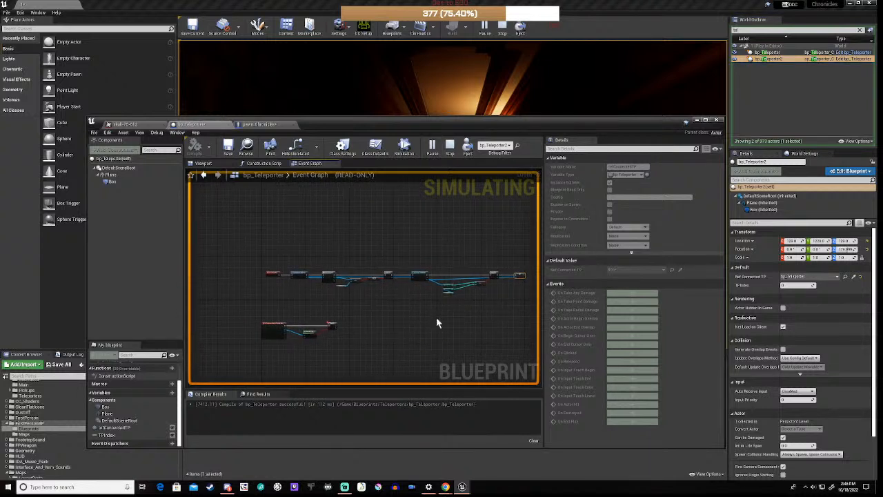
{"action": "left_click_drag", "start_coordinate": [253, 266], "coordinate": [529, 300]}
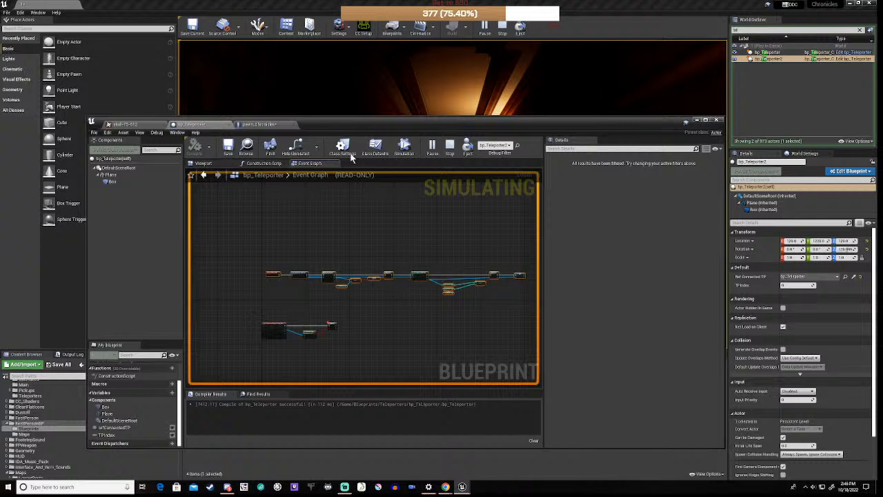
{"action": "left_click", "coordinate": [450, 146]}
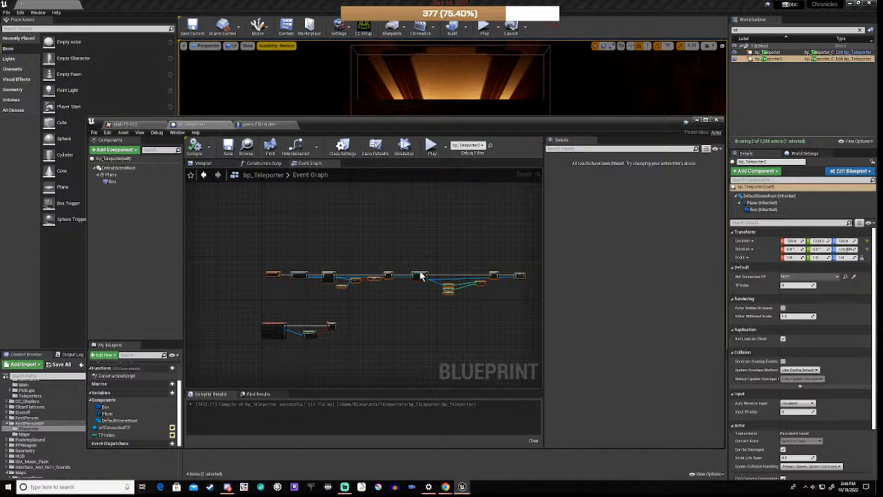
{"action": "left_click_drag", "start_coordinate": [421, 275], "coordinate": [416, 262]}
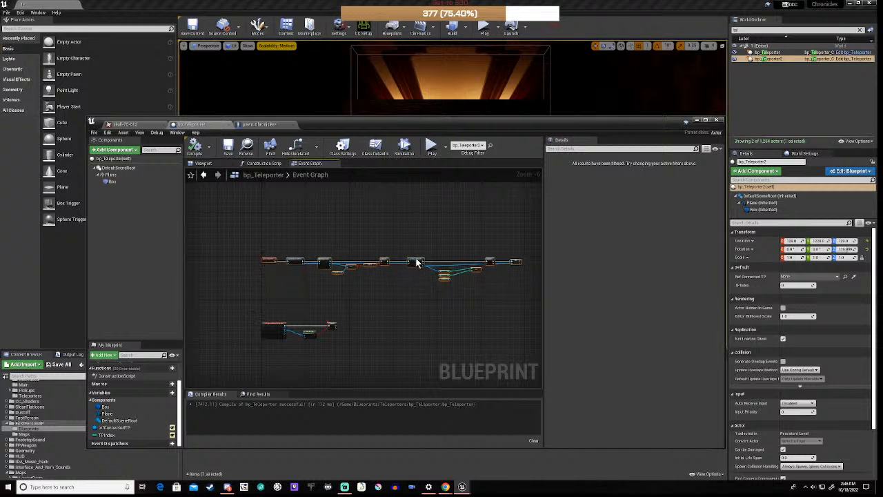
{"action": "left_click", "coordinate": [463, 311]}
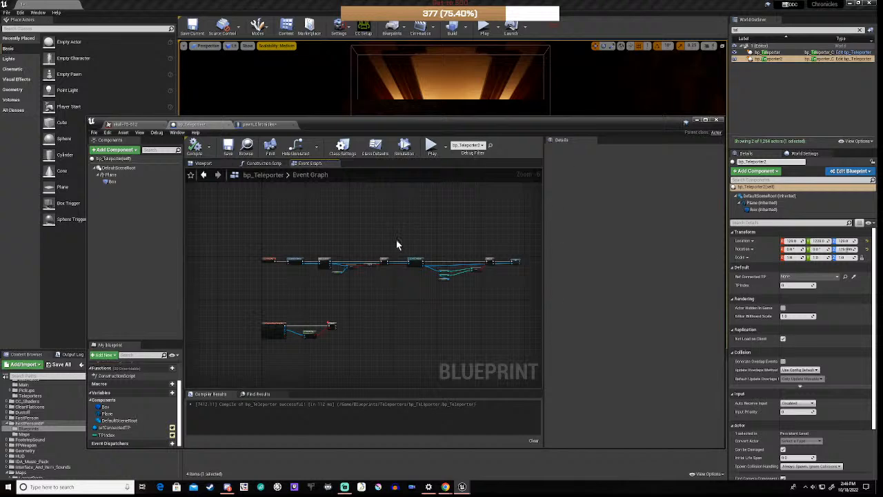
Uncover the level viewport and move bp_Teleporter2 along its X direction, away from the other teleporter and over to the corridor building
{"action": "left_click_drag", "start_coordinate": [581, 123], "coordinate": [535, 343]}
{"action": "right_click_drag", "start_coordinate": [512, 193], "coordinate": [649, 193]}
{"action": "key", "text": "d"}
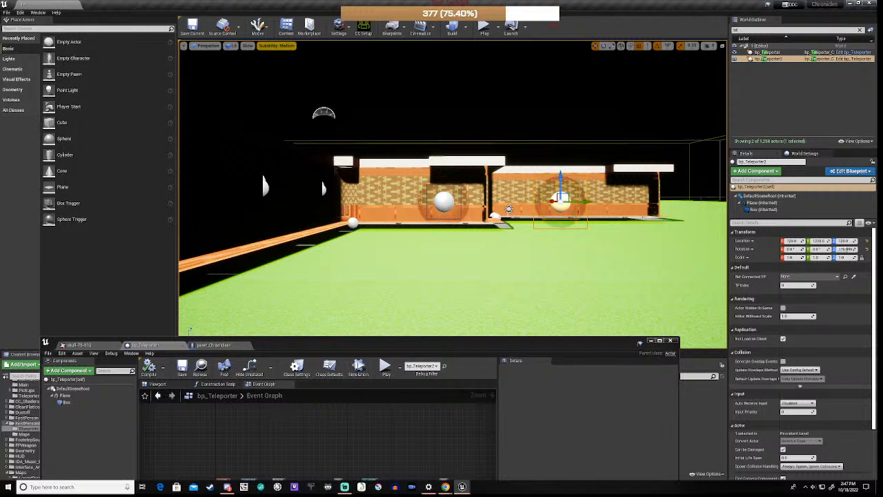
{"action": "right_click_drag", "start_coordinate": [477, 199], "coordinate": [476, 289]}
{"action": "key", "text": "w"}
{"action": "right_click_drag", "start_coordinate": [482, 174], "coordinate": [482, 81]}
{"action": "key", "text": "s"}
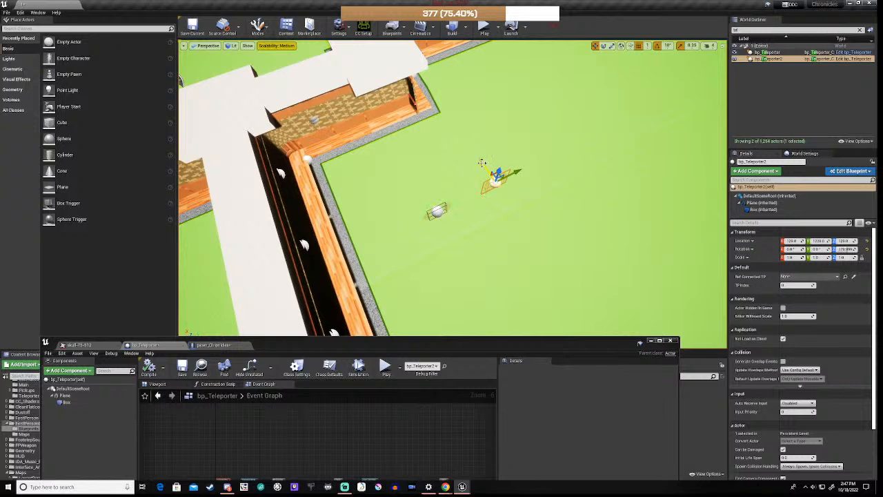
{"action": "left_click_drag", "start_coordinate": [483, 164], "coordinate": [413, 62]}
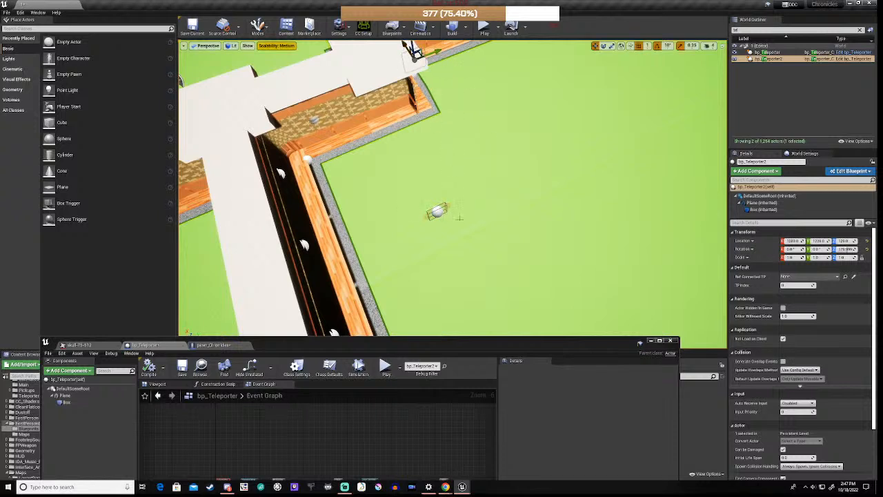
Reselect bp_Teleporter2 and pull it back along X to about 774, onto the open grass outside the corridor
{"action": "left_click", "coordinate": [436, 210]}
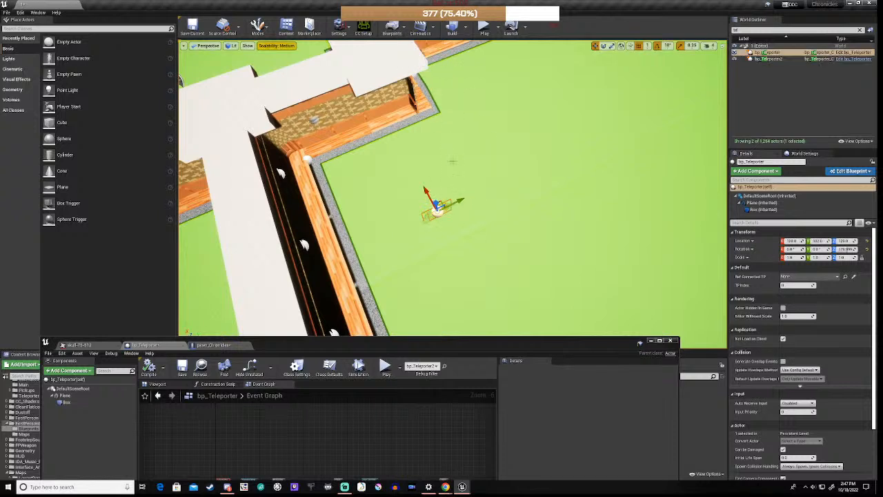
{"action": "right_click_drag", "start_coordinate": [438, 207], "coordinate": [393, 149]}
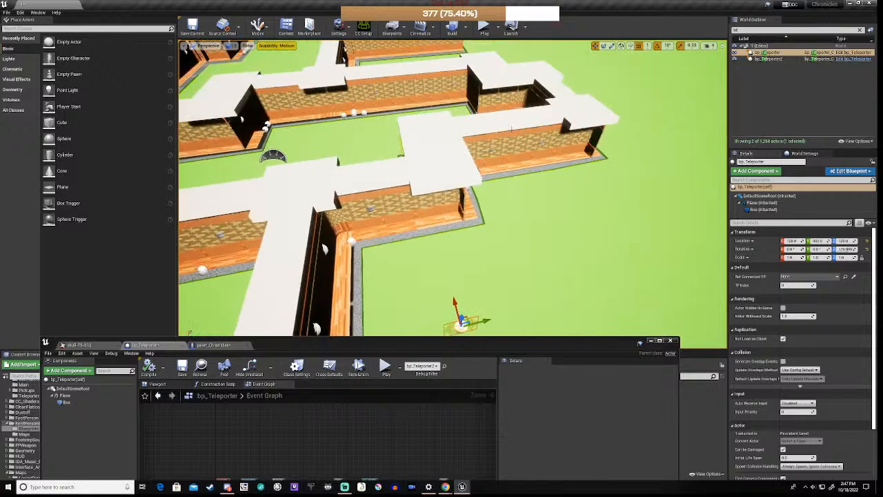
{"action": "left_click", "coordinate": [771, 59]}
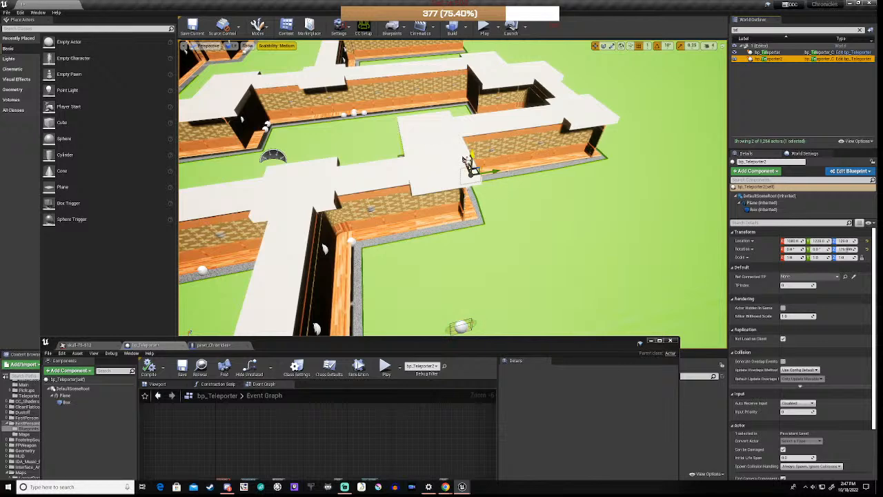
{"action": "left_click_drag", "start_coordinate": [466, 163], "coordinate": [548, 223]}
{"action": "scroll", "coordinate": [545, 228], "scroll_direction": "down", "scroll_amount": 1}
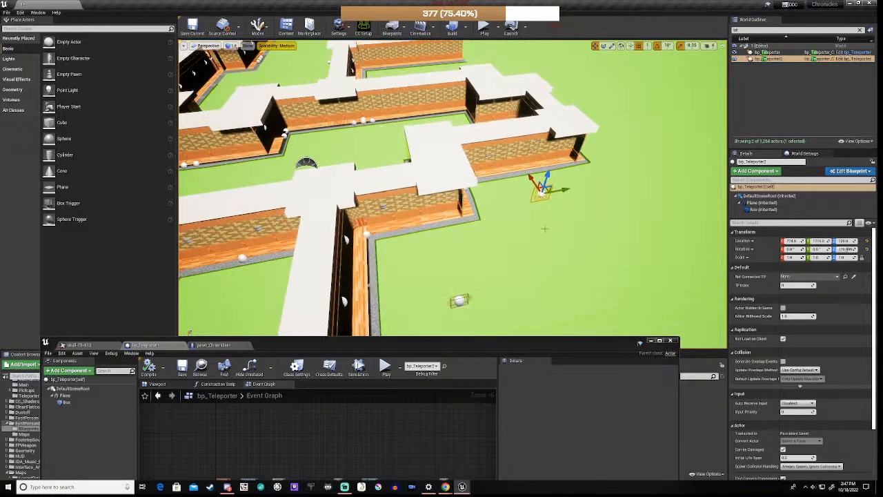
Move bp_Teleporter along its Y direction to the grass area on the opposite side of the long corridor
{"action": "right_click_drag", "start_coordinate": [541, 265], "coordinate": [499, 256]}
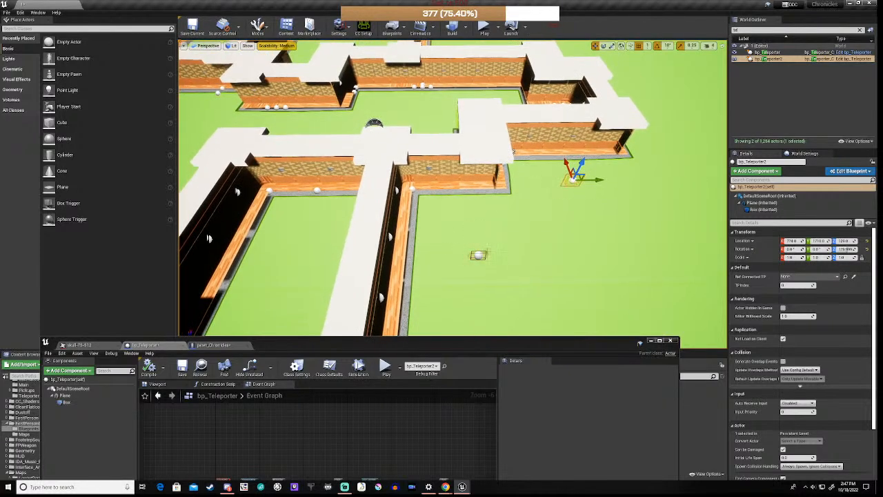
{"action": "left_click", "coordinate": [478, 256]}
{"action": "left_click_drag", "start_coordinate": [497, 257], "coordinate": [301, 257]}
{"action": "mouse_move", "coordinate": [328, 258]}
{"action": "middle_mouse_down"}
{"action": "mouse_move", "coordinate": [269, 258]}
{"action": "mouse_move", "coordinate": [332, 259]}
{"action": "middle_mouse_up"}
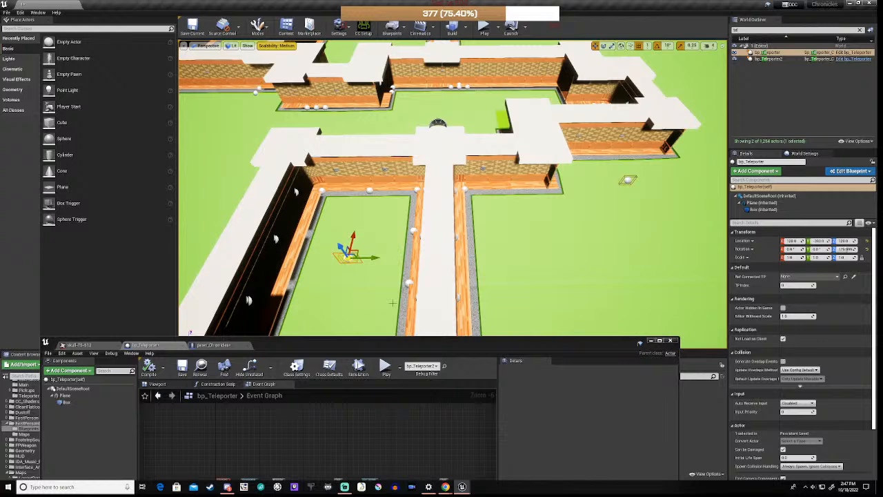
Delete both existing teleporter instances from the level
{"action": "key", "text": "Delete"}
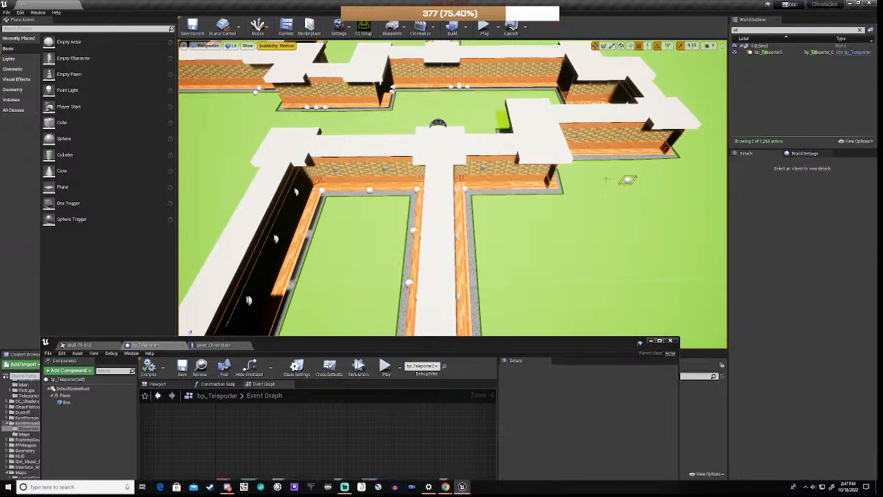
{"action": "left_click", "coordinate": [628, 180]}
{"action": "key", "text": "Delete"}
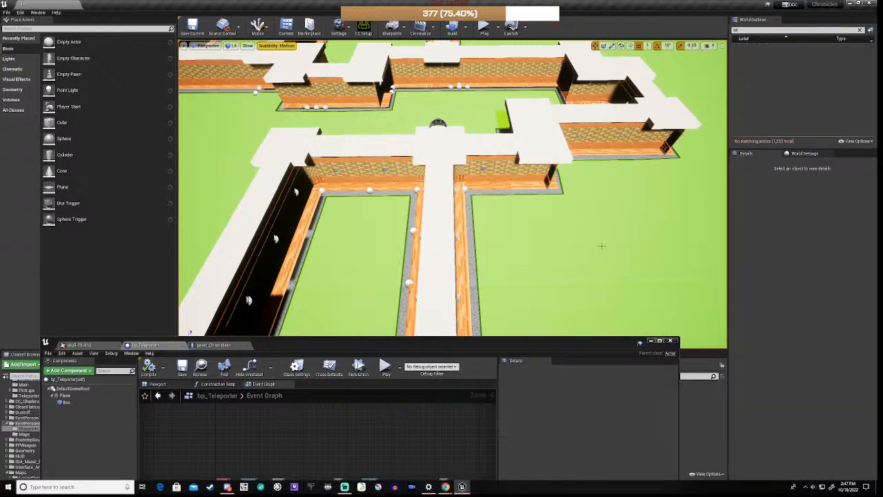
Minimize the Blueprint editor and place a new bp_Teleporter from the Blueprints/Teleporters folder on the grass beside the far corridor wall
{"action": "right_click_drag", "start_coordinate": [517, 249], "coordinate": [420, 177]}
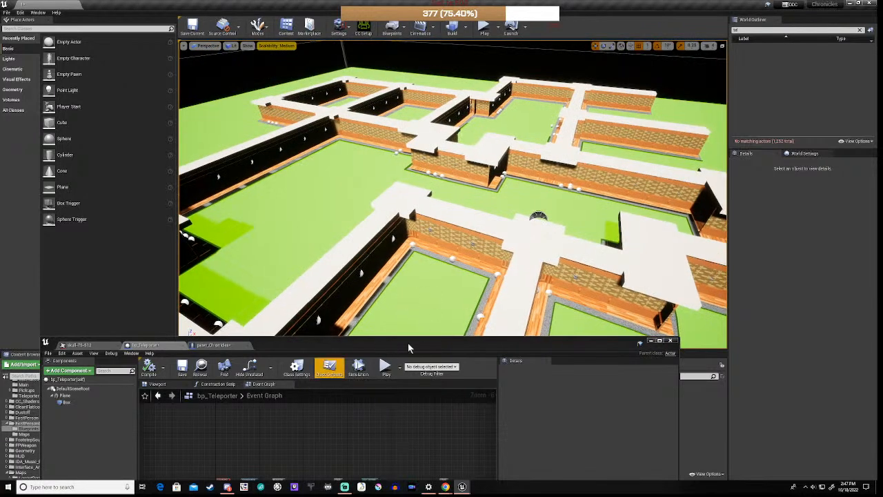
{"action": "left_click", "coordinate": [651, 342]}
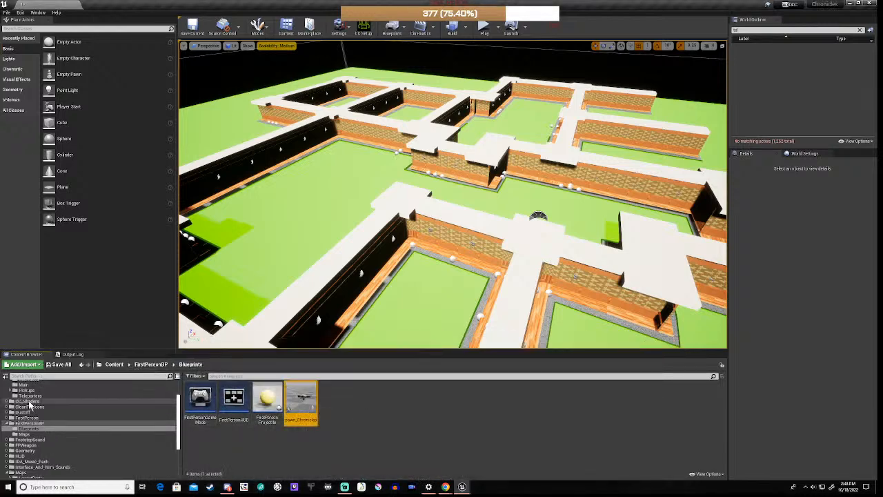
{"action": "left_click", "coordinate": [27, 396]}
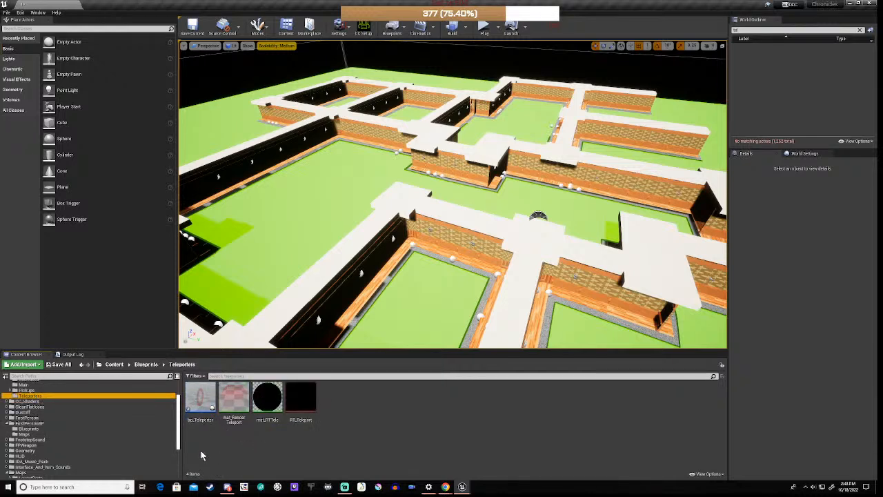
{"action": "mouse_move", "coordinate": [200, 403]}
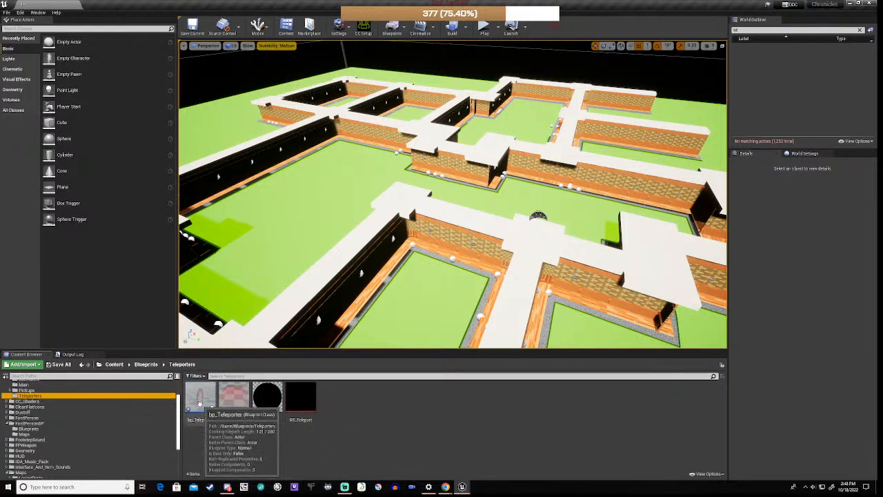
{"action": "left_click_drag", "start_coordinate": [199, 403], "coordinate": [348, 155]}
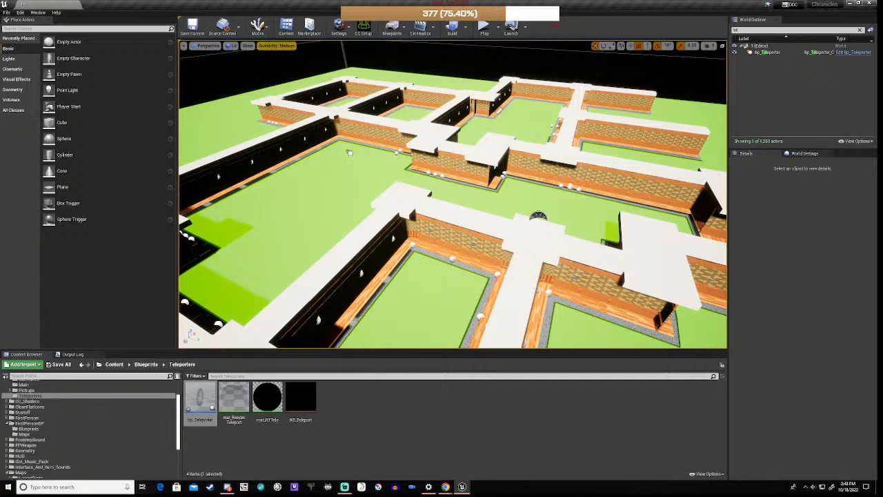
{"action": "left_click_drag", "start_coordinate": [345, 130], "coordinate": [344, 115]}
{"action": "left_click", "coordinate": [330, 171]}
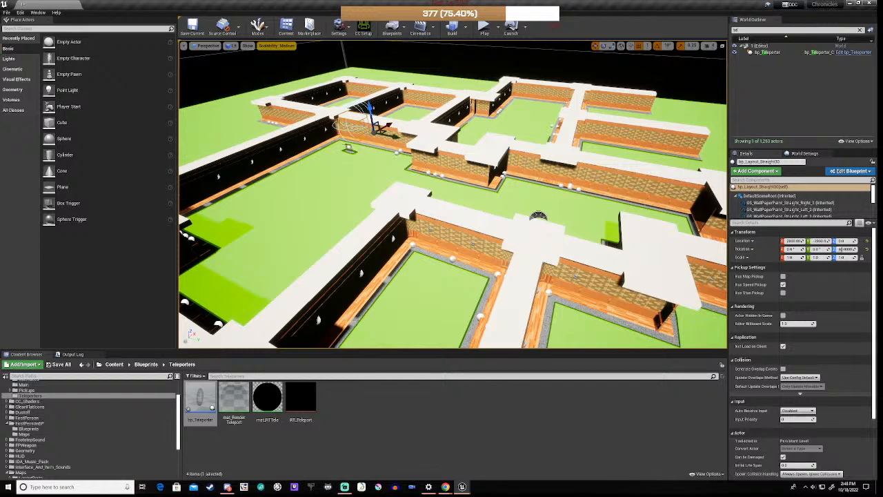
Set the new teleporter's TPIndex to 1, duplicate it and move the copy along Y to the grass beyond the central building
{"action": "left_click", "coordinate": [349, 148]}
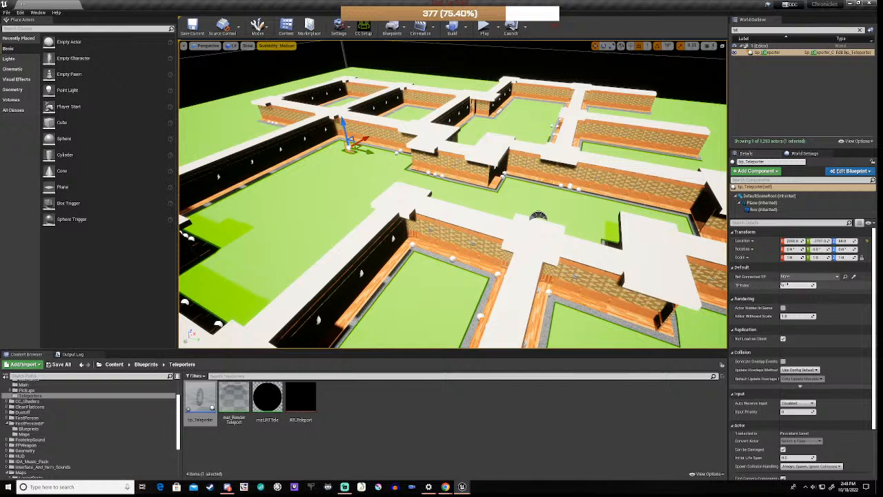
{"action": "key", "text": "Return"}
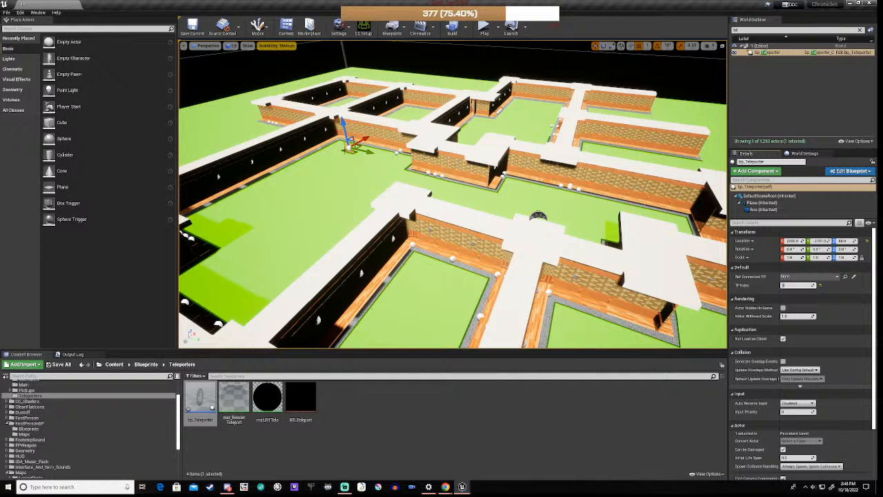
{"action": "key", "text": "ctrl+w"}
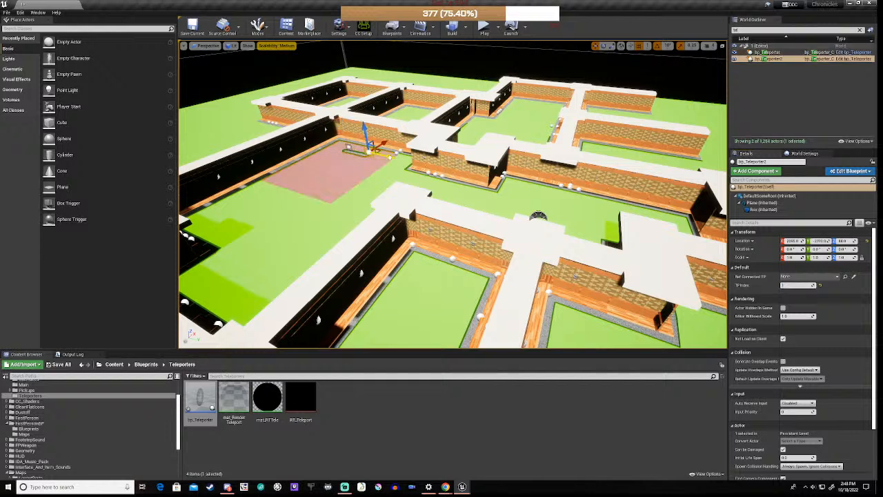
{"action": "left_click_drag", "start_coordinate": [368, 151], "coordinate": [597, 210]}
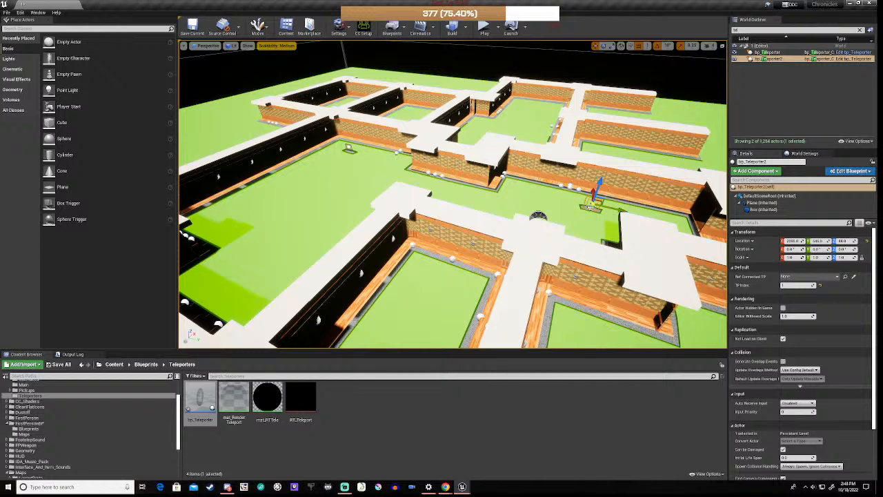
Play the level, check the connected-teleporter reference of bp_Teleporter and bp_Teleporter2, and stop the session
{"action": "left_click", "coordinate": [484, 30]}
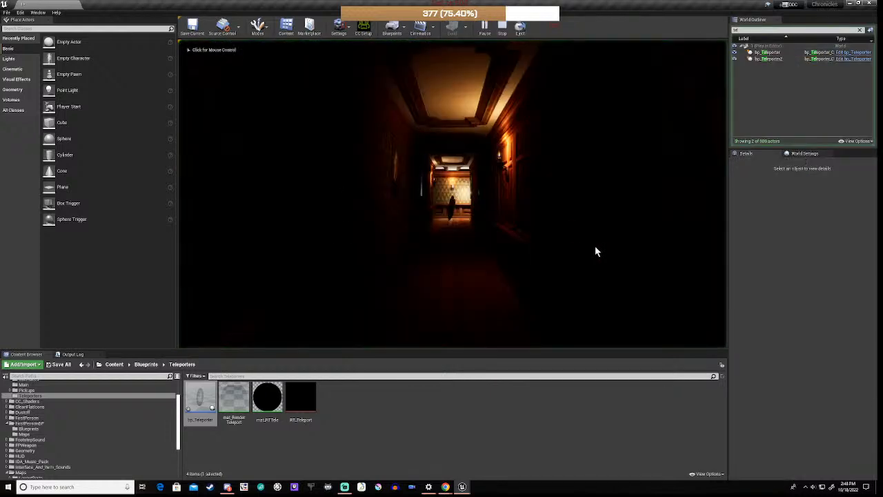
{"action": "left_click", "coordinate": [767, 53]}
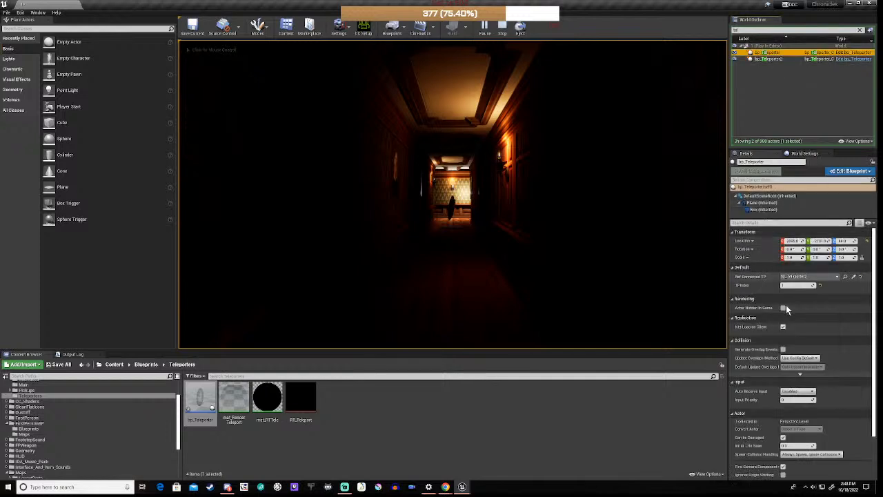
{"action": "left_click", "coordinate": [769, 60]}
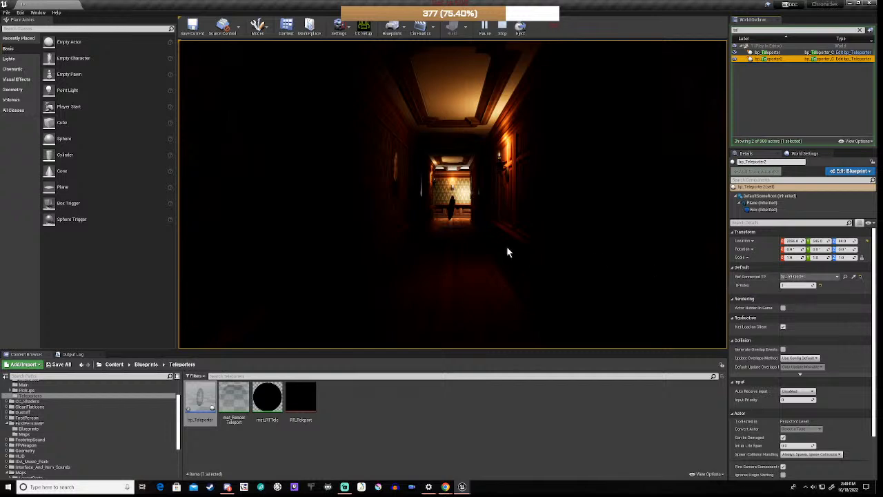
{"action": "left_click", "coordinate": [496, 32]}
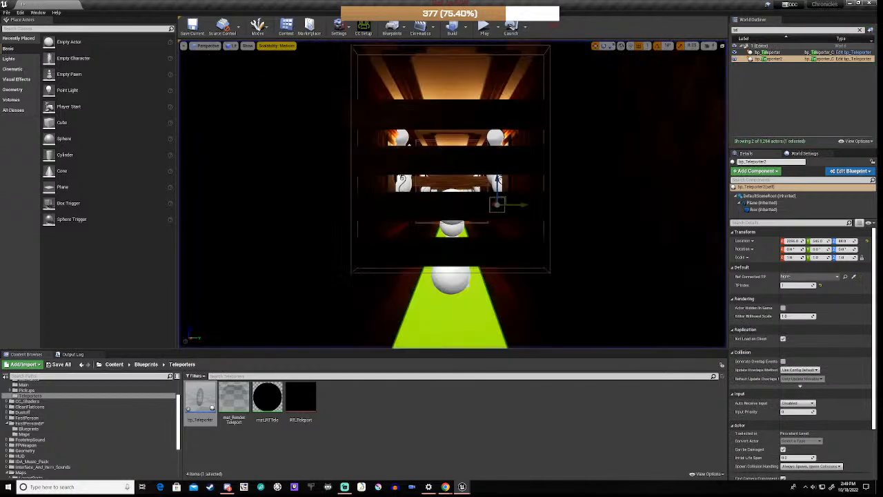
Duplicate bp_Teleporter and move the copy along Y and X onto the open grass outside the end of the short corridor
{"action": "right_click_drag", "start_coordinate": [452, 194], "coordinate": [452, 280]}
{"action": "key", "text": "s"}
{"action": "key", "text": "s"}
{"action": "right_click_drag", "start_coordinate": [359, 114], "coordinate": [366, 89]}
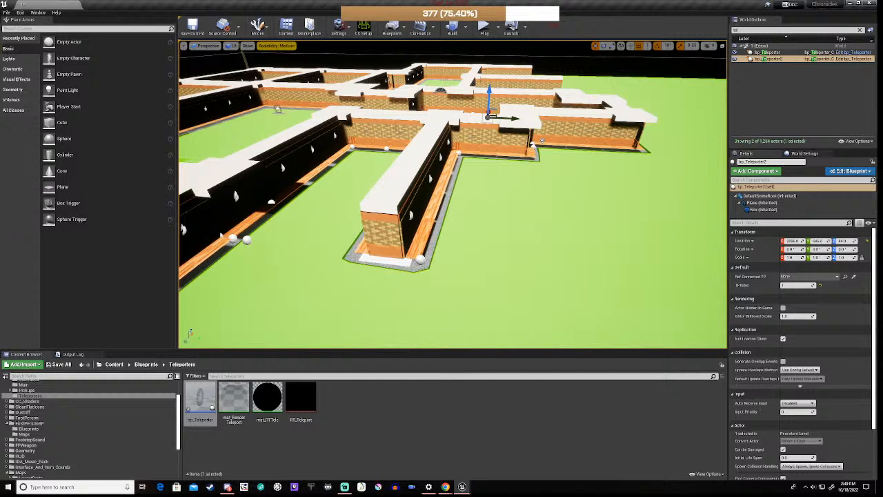
{"action": "left_click", "coordinate": [277, 108]}
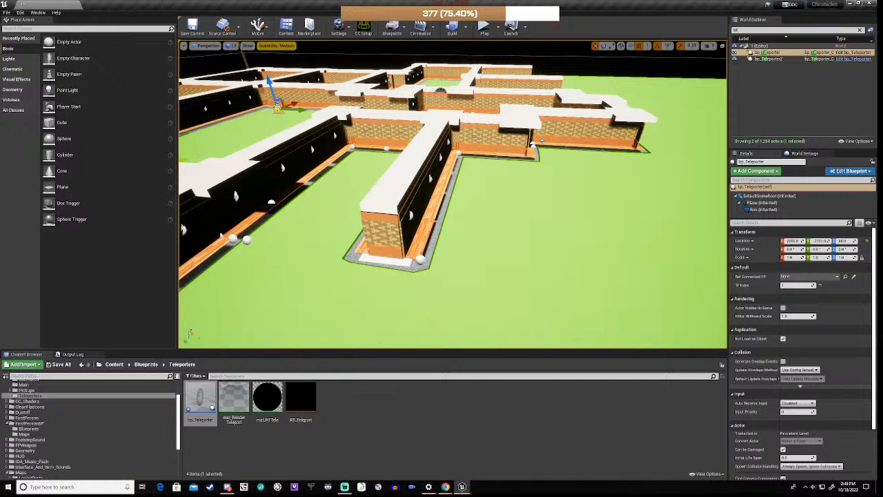
{"action": "key", "text": "ctrl+w"}
{"action": "left_click_drag", "start_coordinate": [277, 108], "coordinate": [483, 116]}
{"action": "right_click_drag", "start_coordinate": [542, 141], "coordinate": [477, 155]}
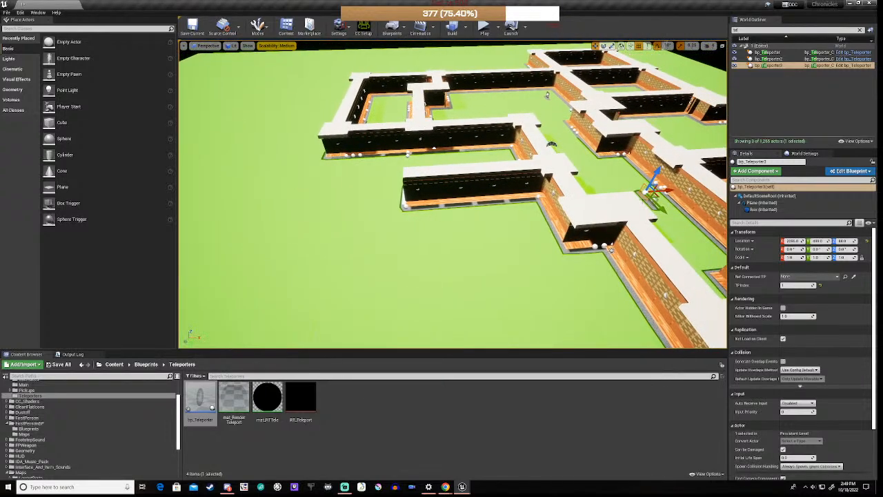
{"action": "left_click_drag", "start_coordinate": [668, 188], "coordinate": [331, 215]}
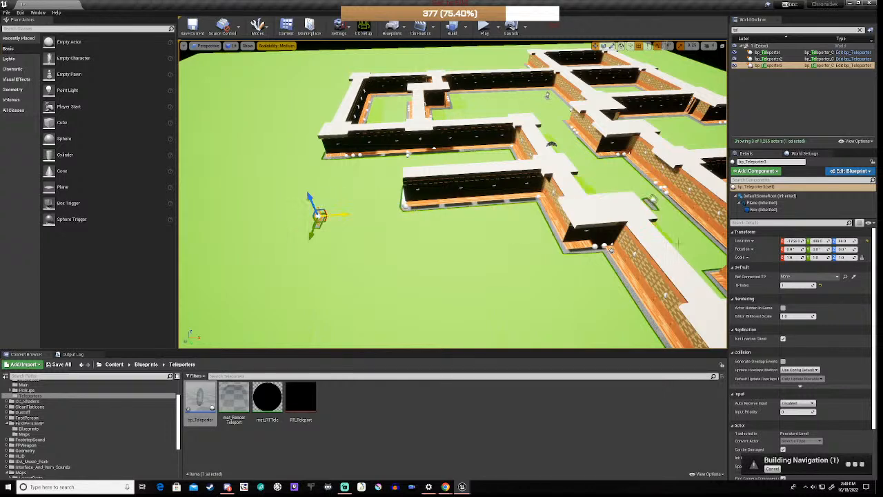
Give bp_Teleporter3 a TPIndex different from the one used by the first pair
{"action": "left_click", "coordinate": [794, 286]}
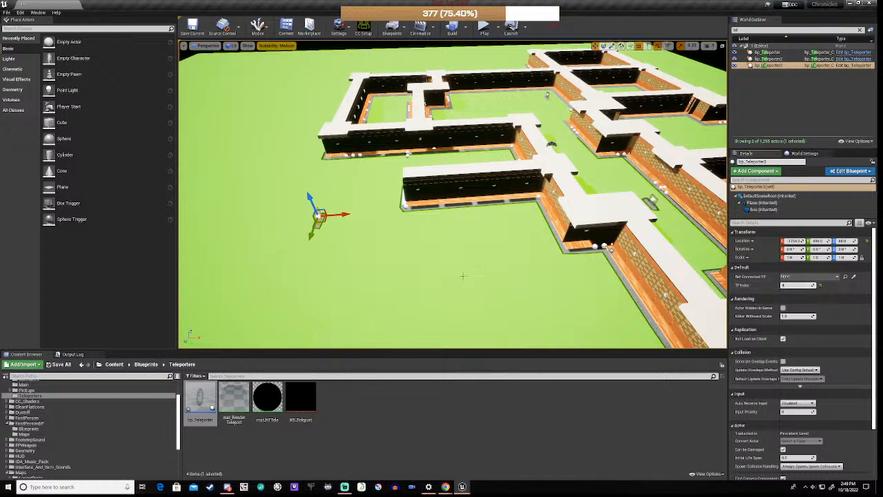
{"action": "left_click", "coordinate": [463, 276]}
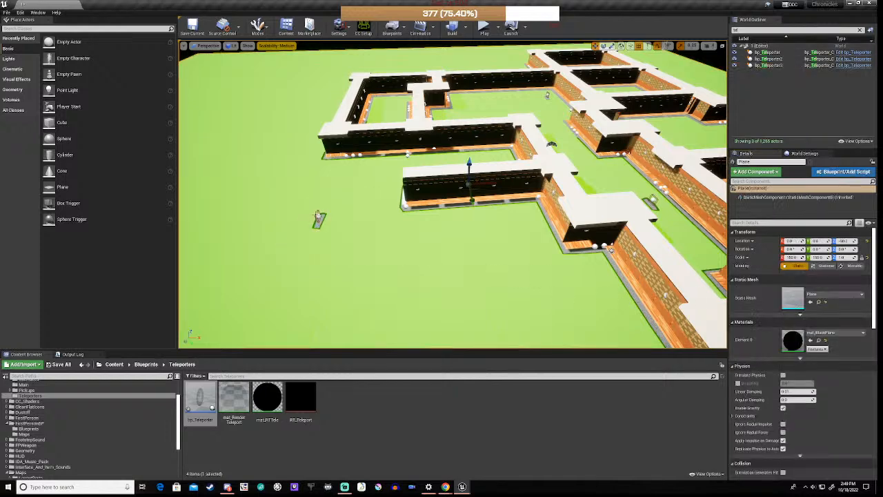
Duplicate bp_Teleporter3 and move the copy along Y and X to the outer far corner of the building
{"action": "left_click", "coordinate": [319, 218]}
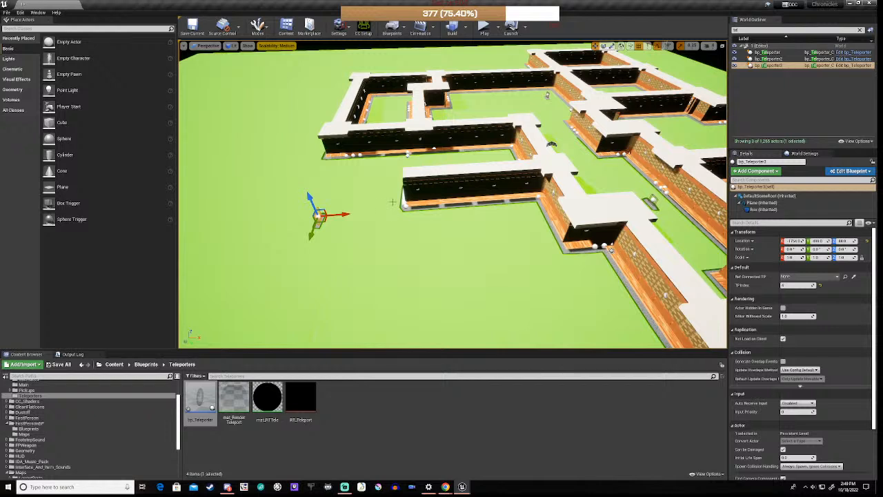
{"action": "key", "text": "ctrl+w"}
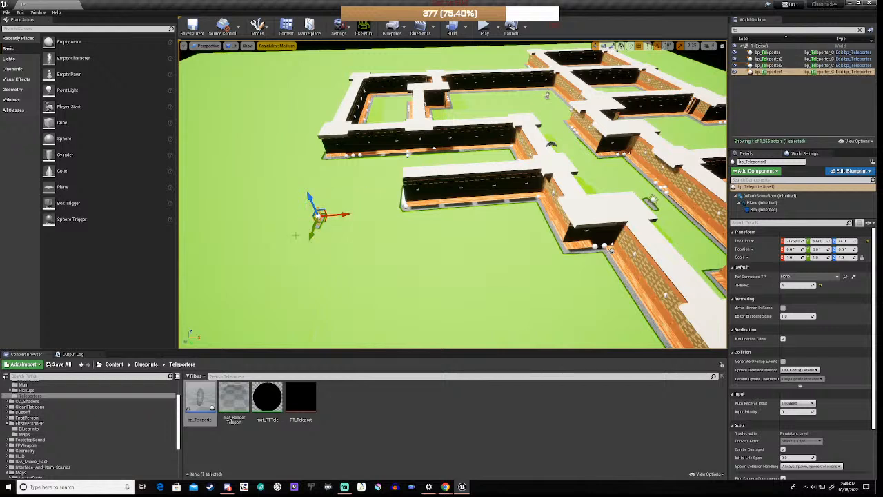
{"action": "left_click_drag", "start_coordinate": [310, 236], "coordinate": [322, 201]}
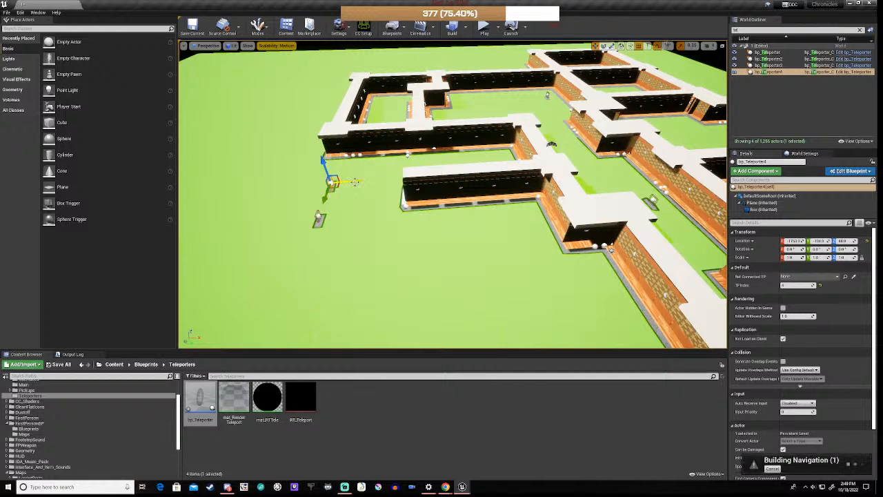
{"action": "left_click_drag", "start_coordinate": [357, 181], "coordinate": [325, 89]}
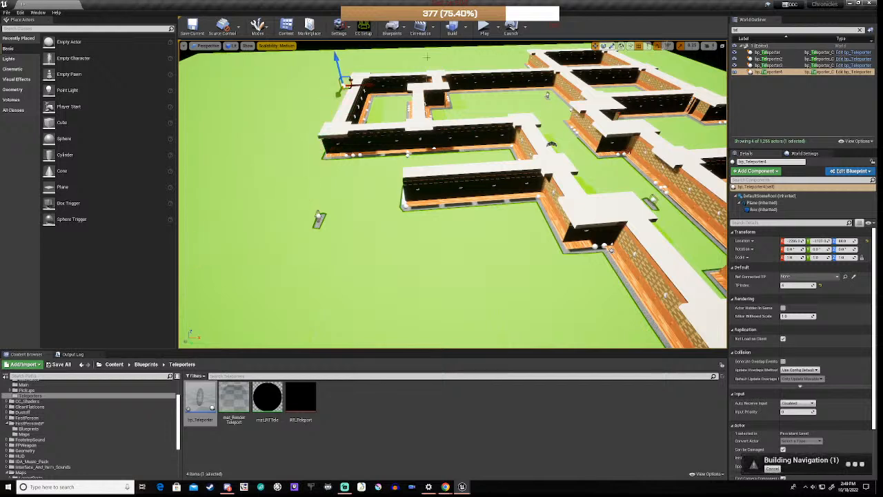
Play the level, check the connected-teleporter reference of bp_Teleporter3 and bp_Teleporter4, and stop the session
{"action": "left_click", "coordinate": [484, 29]}
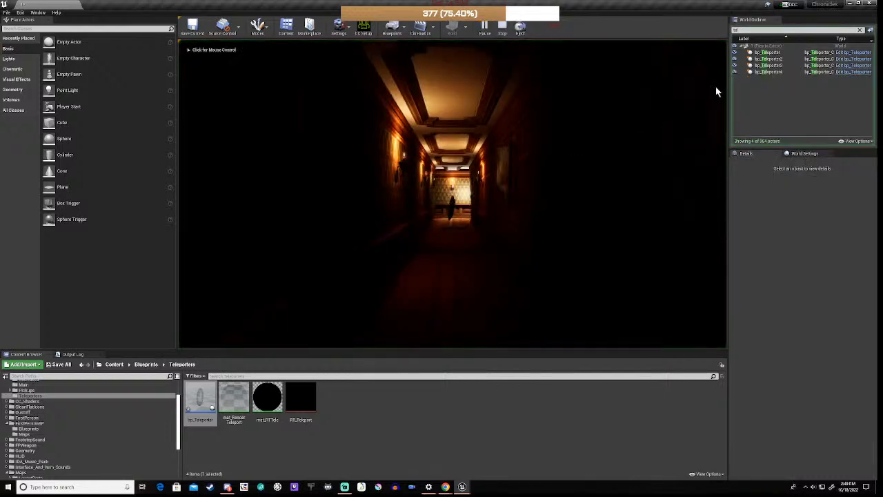
{"action": "left_click", "coordinate": [773, 65]}
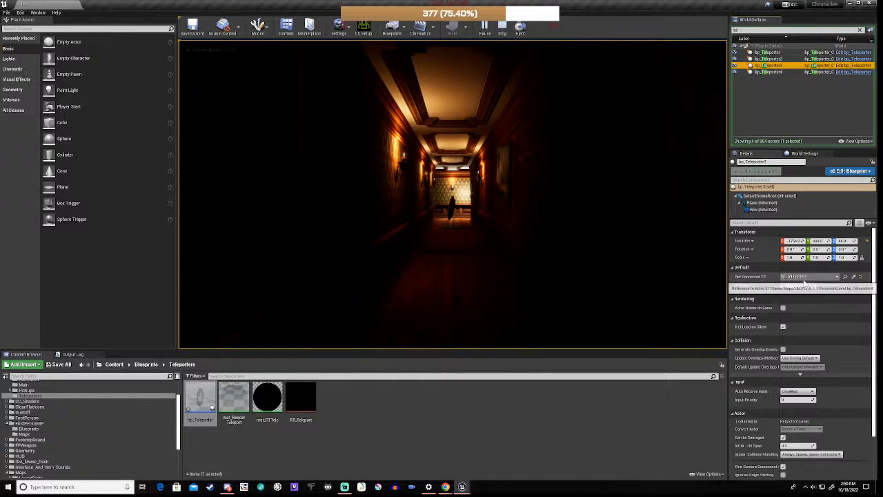
{"action": "left_click", "coordinate": [774, 73]}
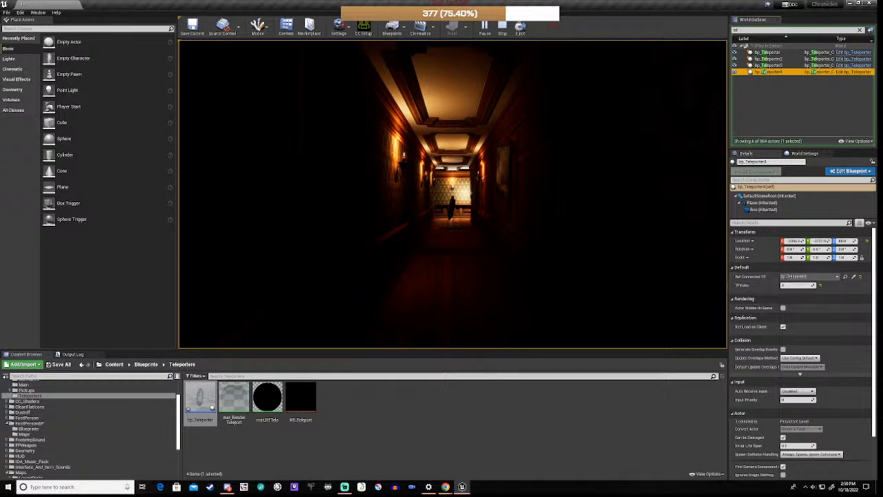
{"action": "left_click", "coordinate": [481, 414]}
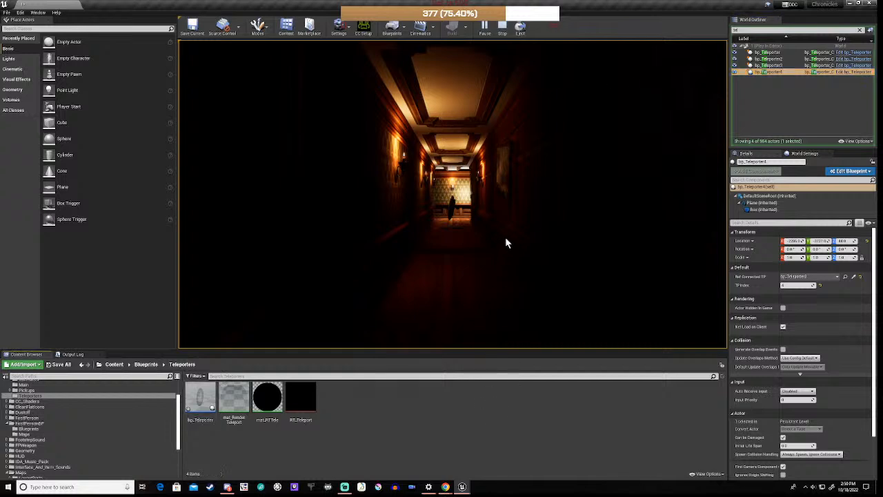
{"action": "left_click", "coordinate": [504, 28]}
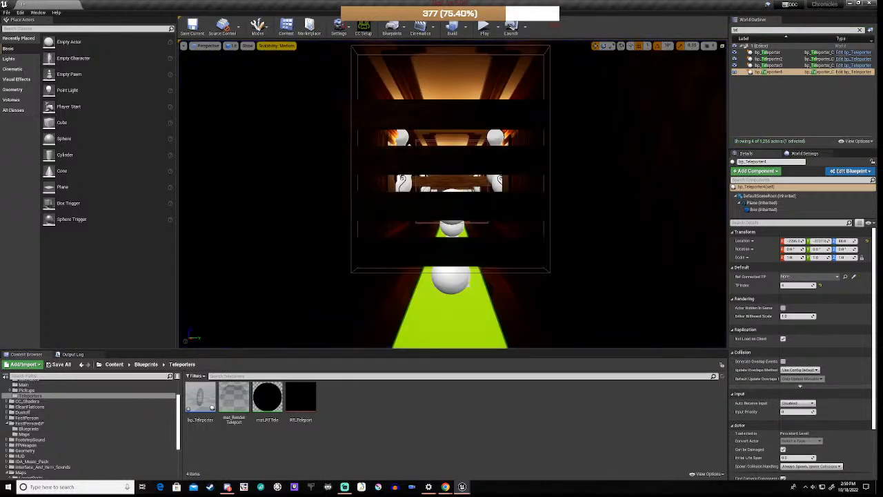